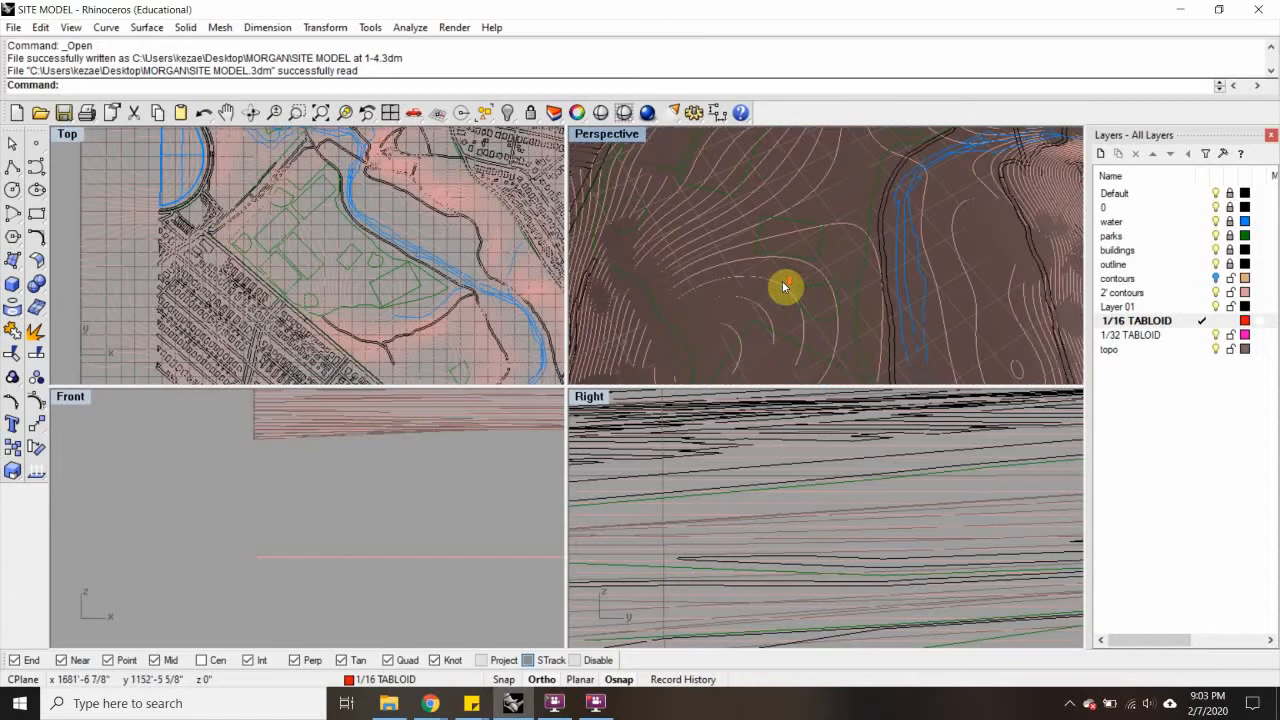
Measure the frontage of one row house near the park boundary in the Top viewport with the Distance command
double_click(585, 135)
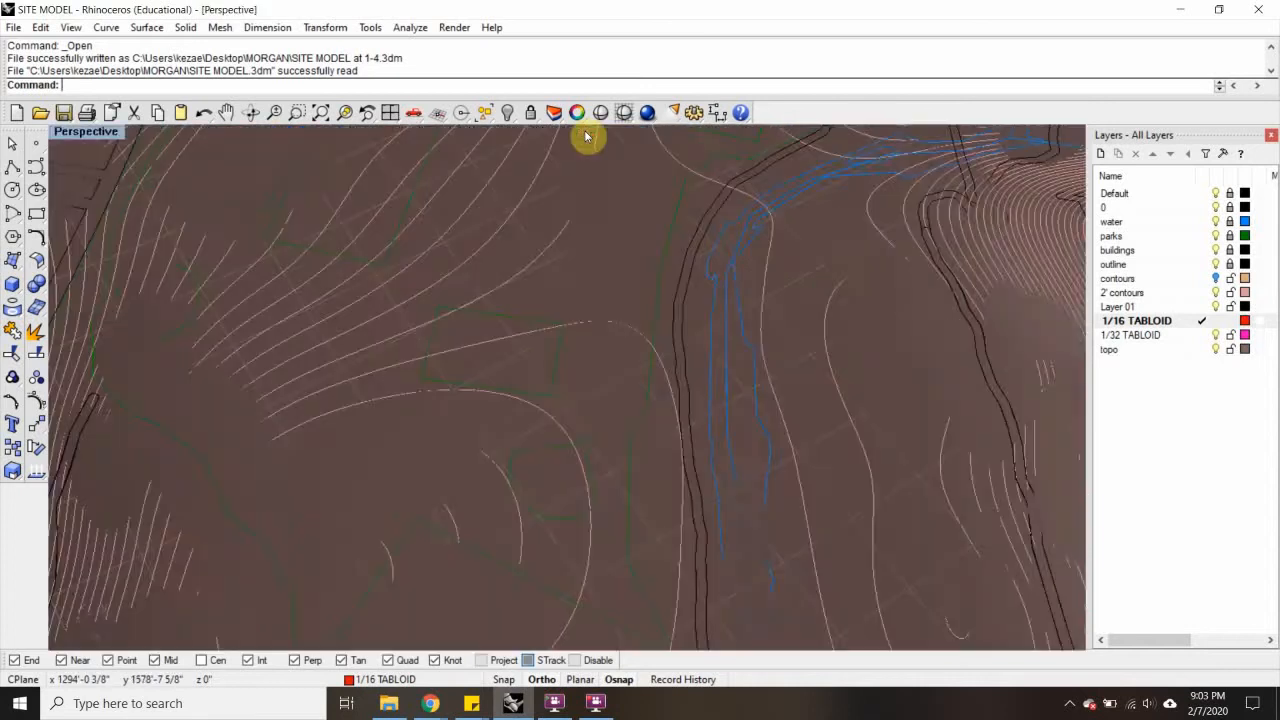
scroll(594, 212, down, 5)
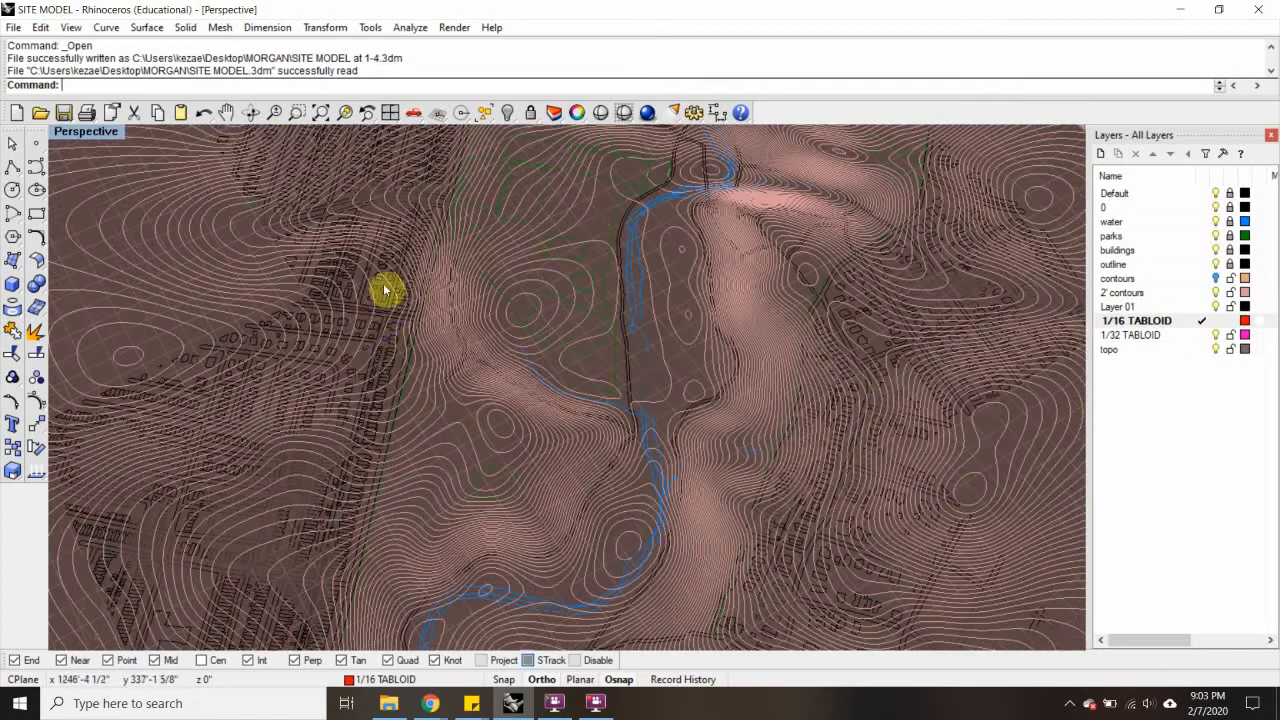
double_click(86, 130)
scroll(240, 293, up, 8)
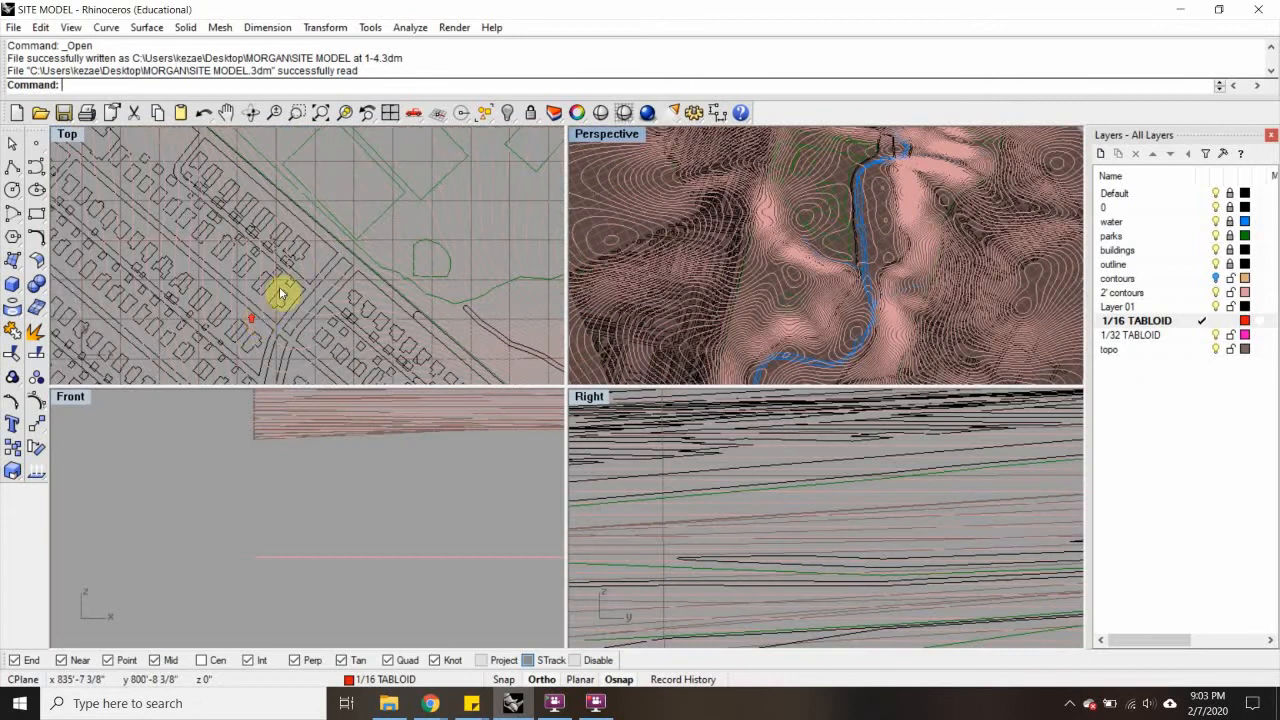
scroll(355, 289, up, 6)
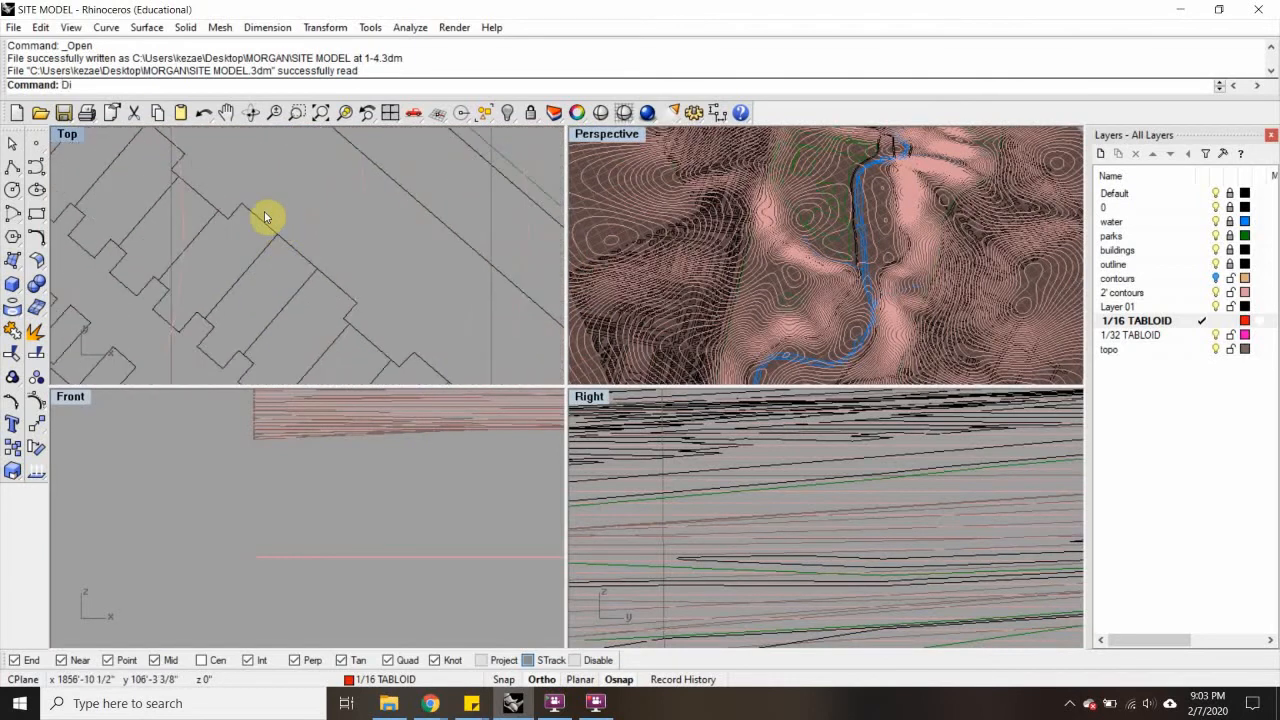
text(stance)
key(Return)
click(240, 207)
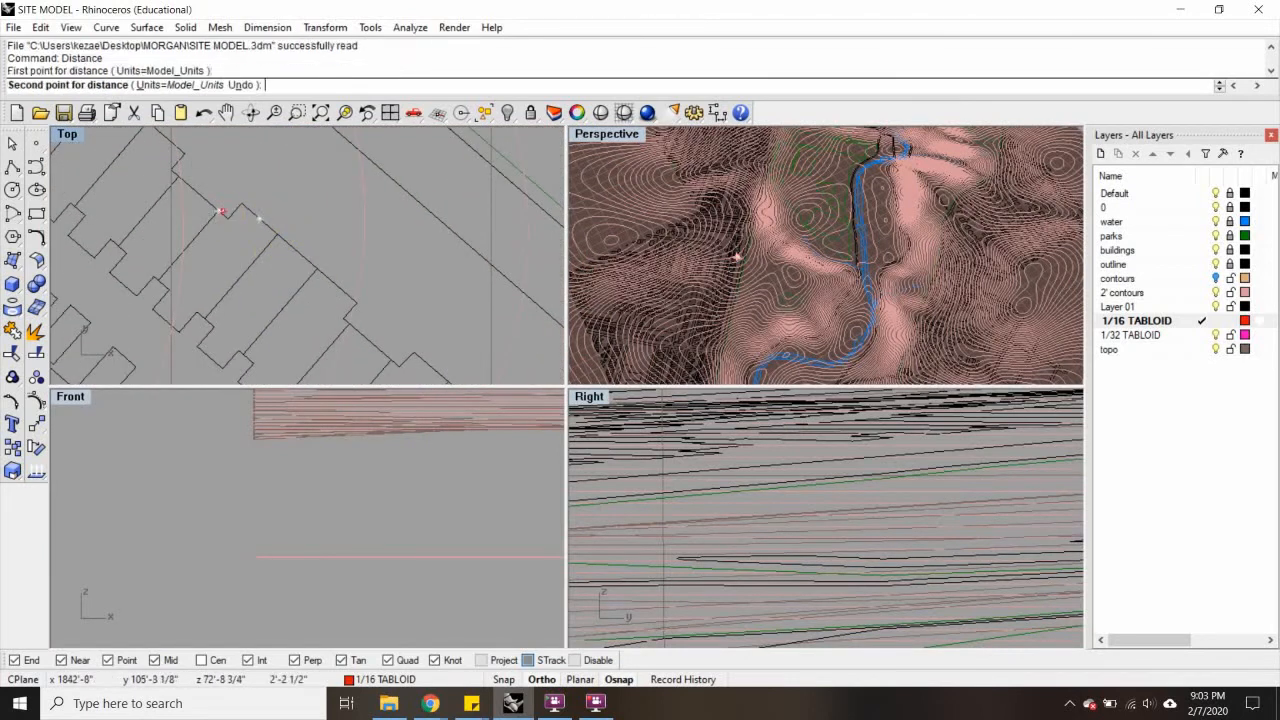
click(270, 254)
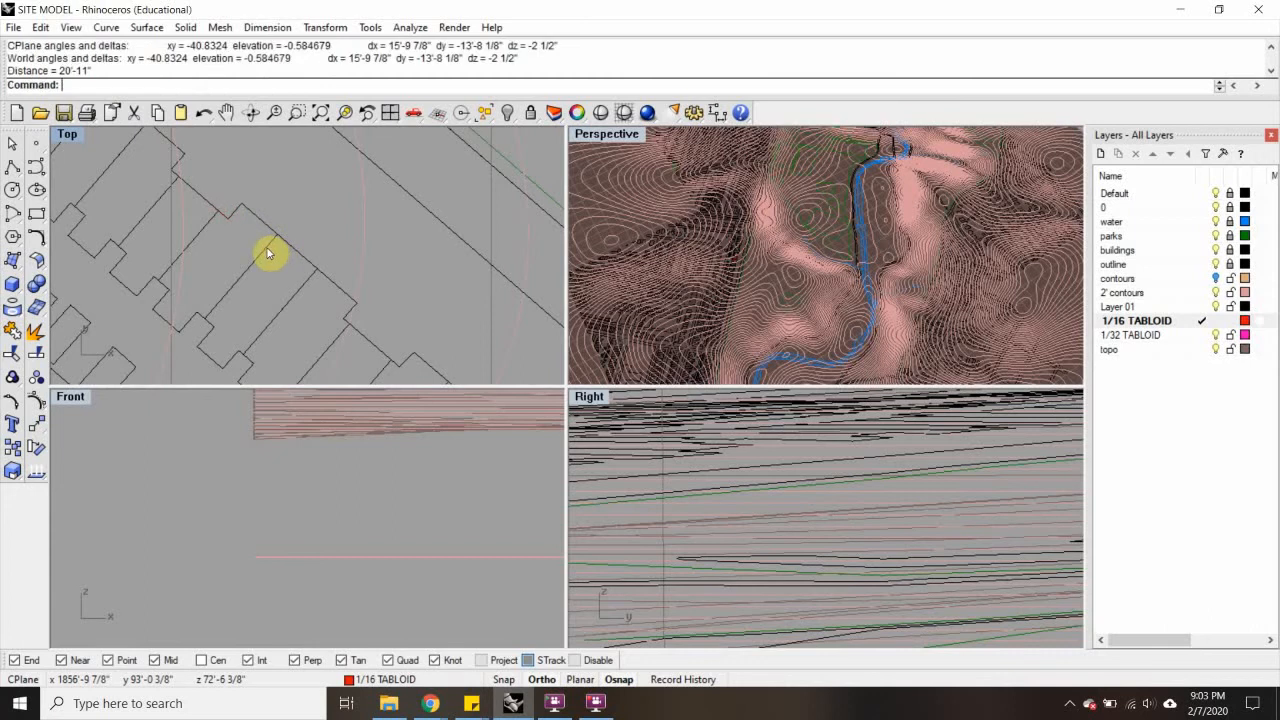
Measure the frontage of another row house in a block farther southeast with the Distance command
scroll(268, 254, down, 6)
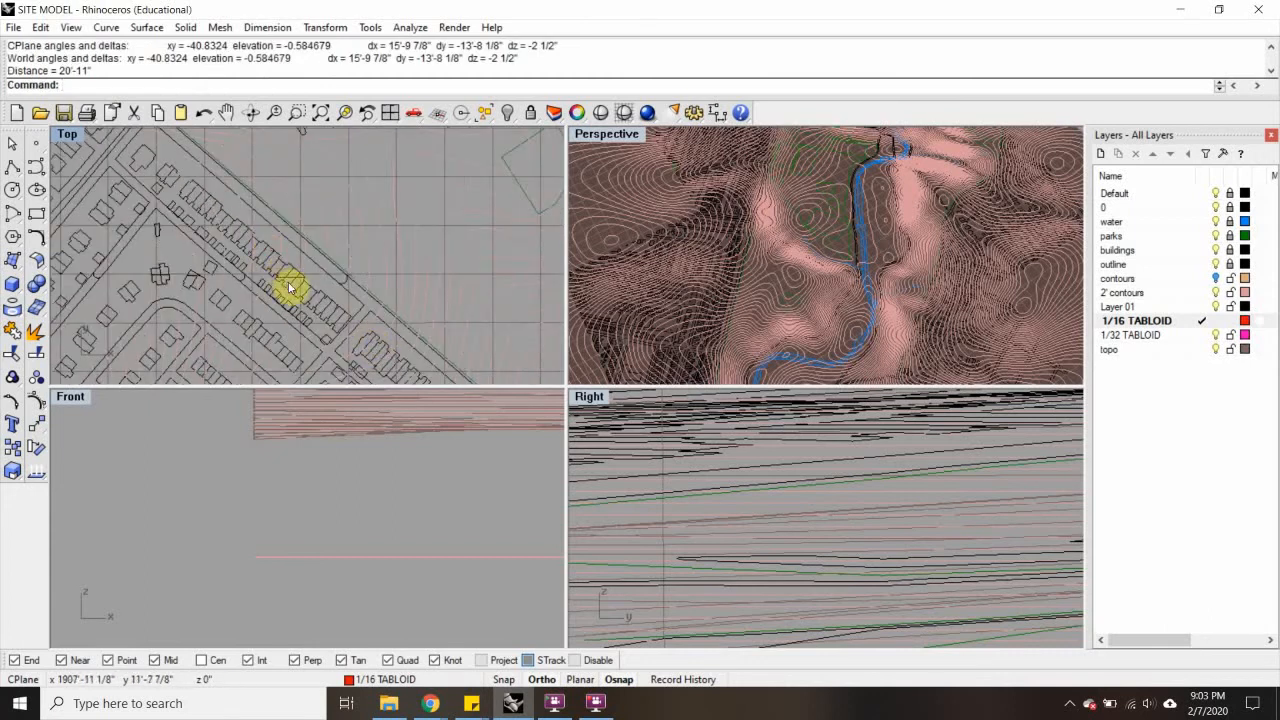
scroll(262, 257, up, 3)
scroll(262, 257, down, 3)
right_drag(343, 312, 312, 272)
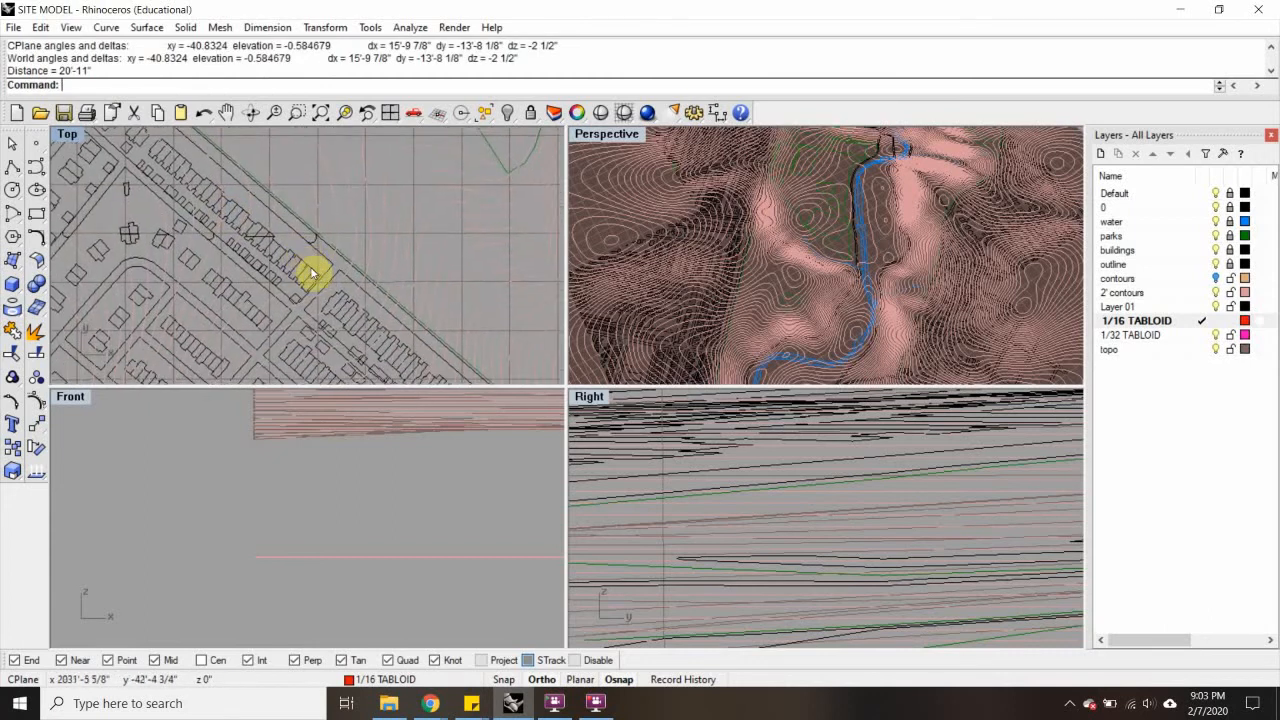
right_drag(374, 334, 337, 260)
scroll(335, 330, up, 5)
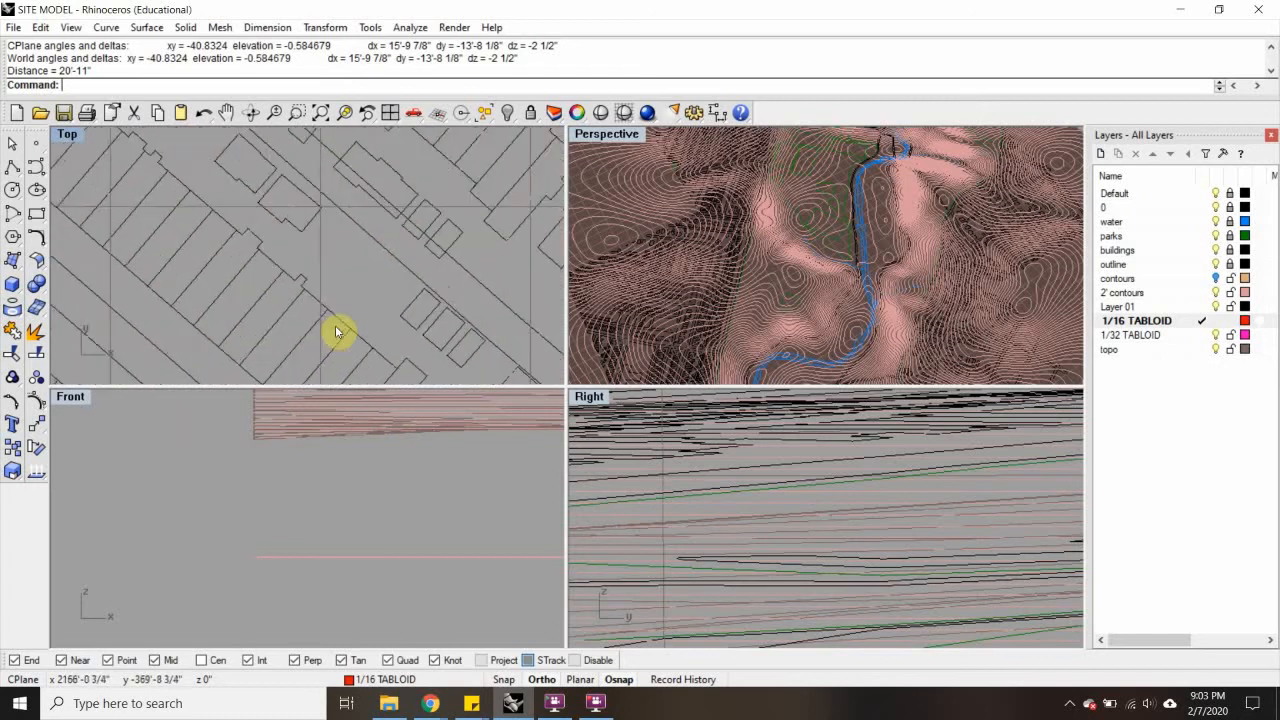
scroll(335, 330, down, 1)
key(Return)
click(327, 309)
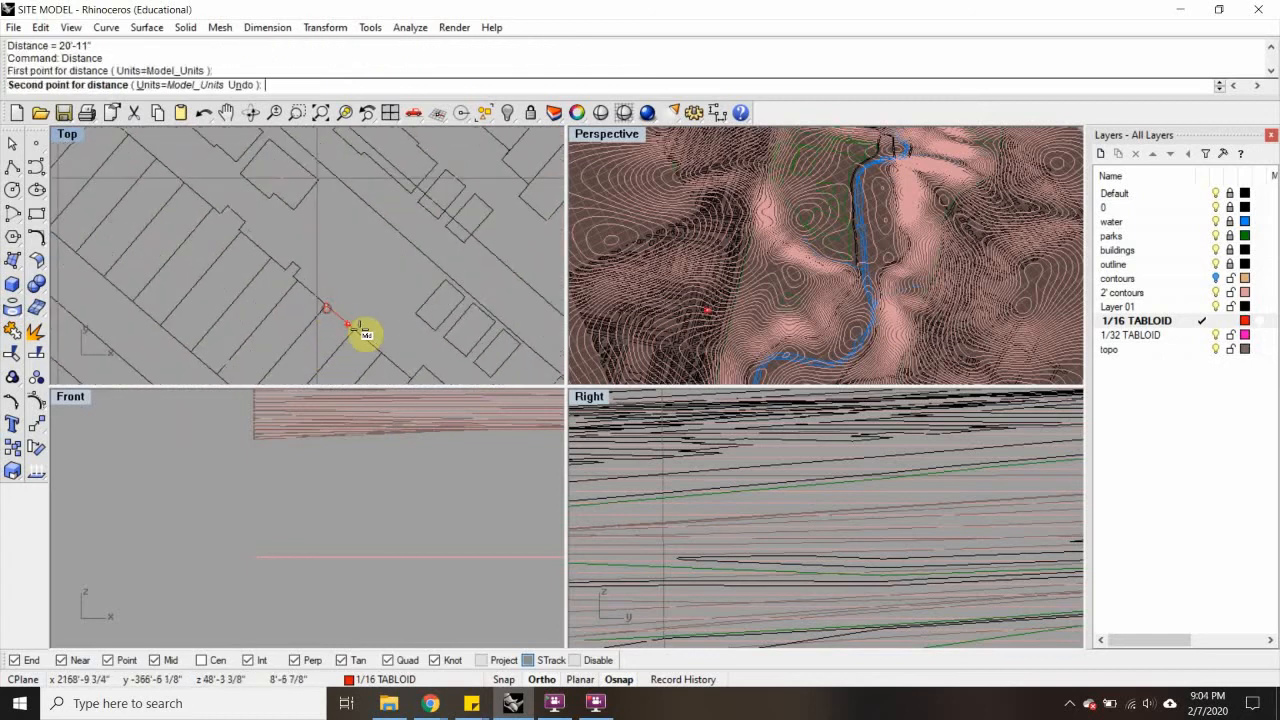
click(354, 328)
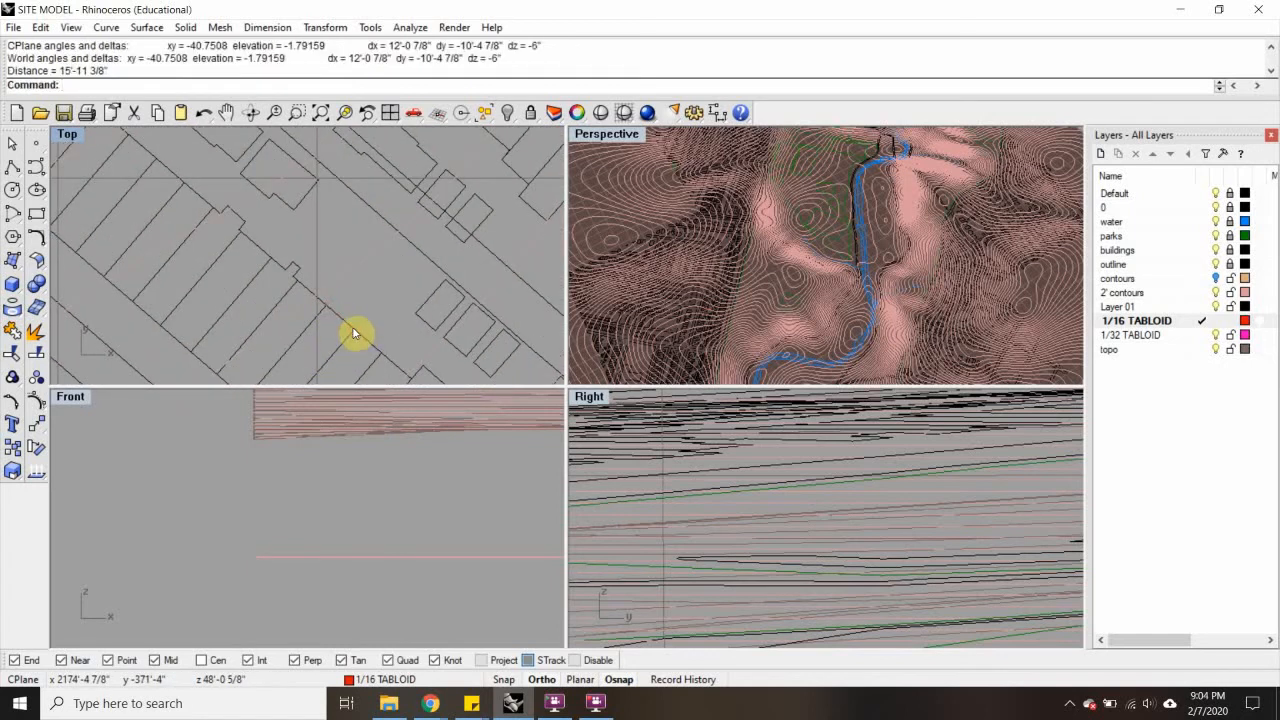
Examine the building footprints and street layout of the row house blocks along the park in the Top viewport
scroll(329, 285, down, 3)
scroll(330, 278, down, 2)
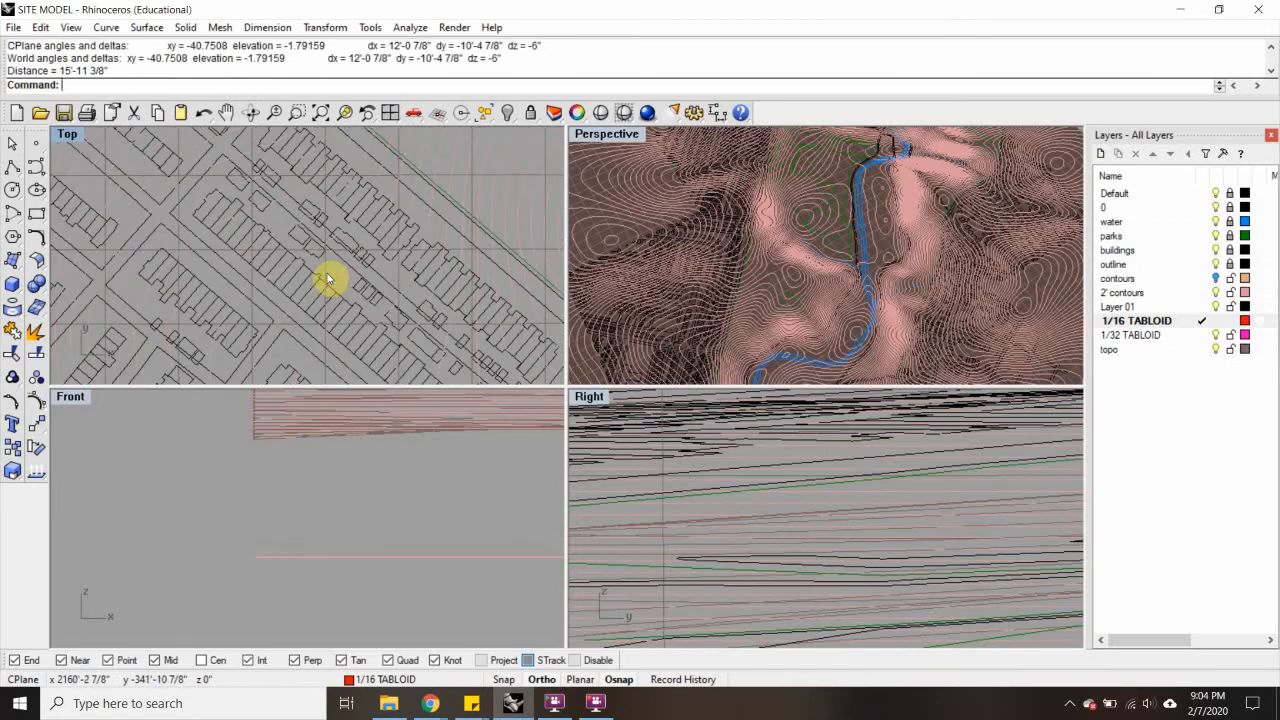
scroll(327, 275, down, 4)
scroll(342, 300, up, 4)
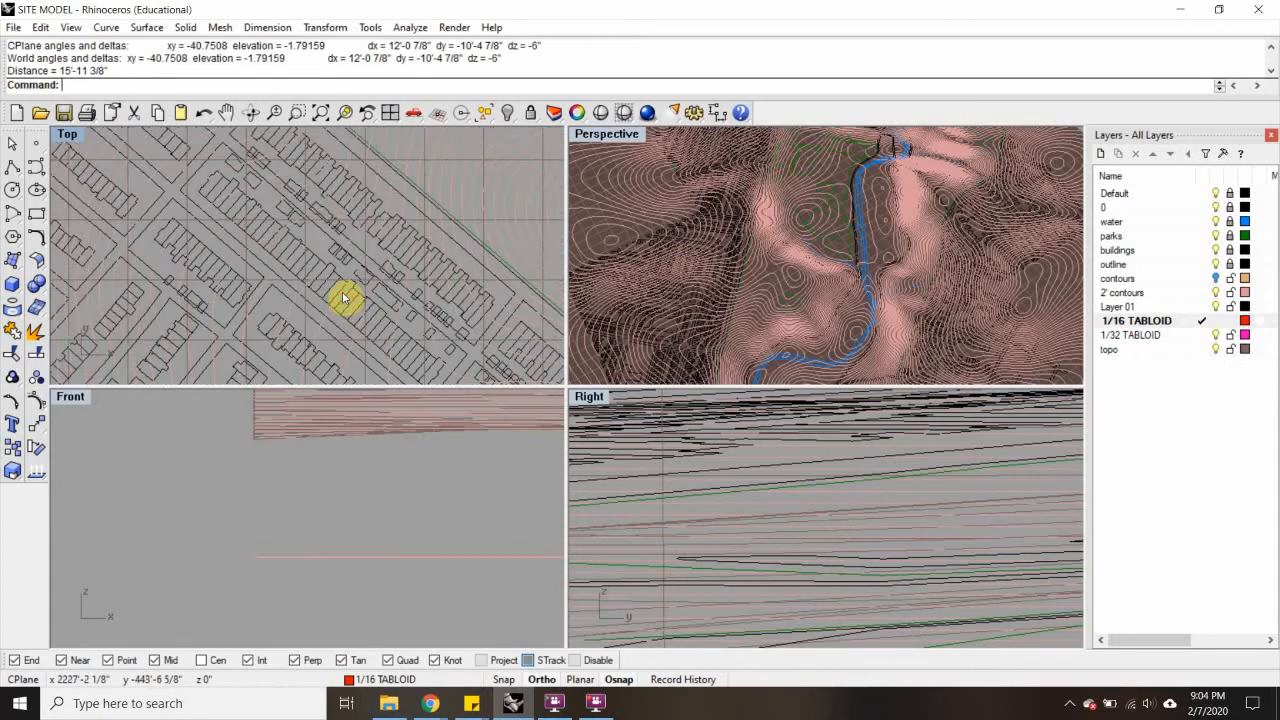
scroll(376, 298, up, 2)
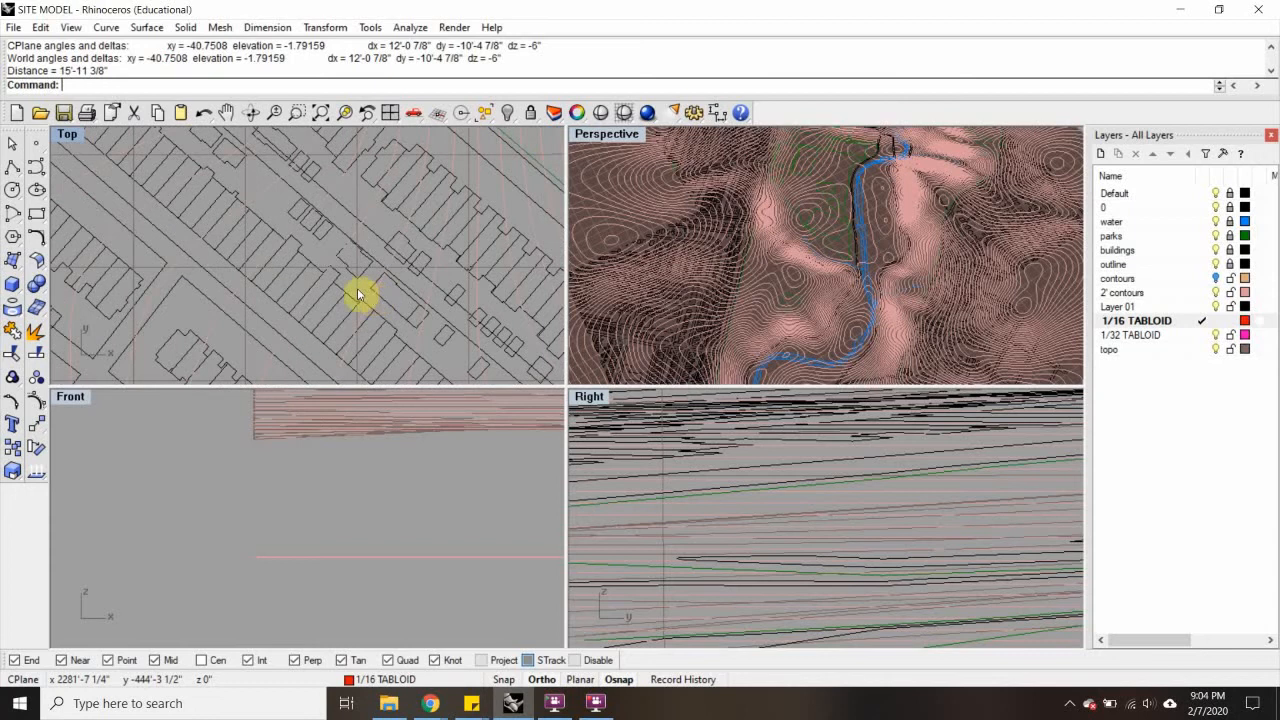
scroll(357, 288, down, 5)
right_drag(247, 228, 354, 303)
scroll(355, 199, up, 5)
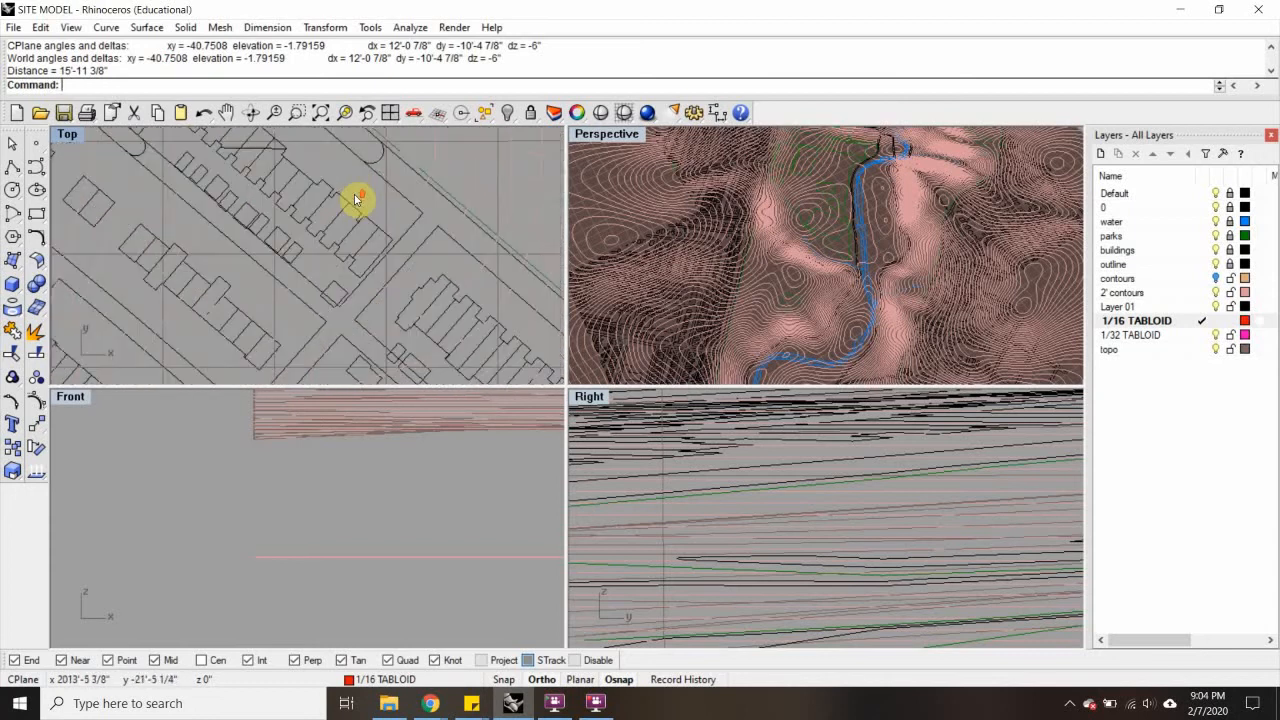
scroll(355, 199, down, 3)
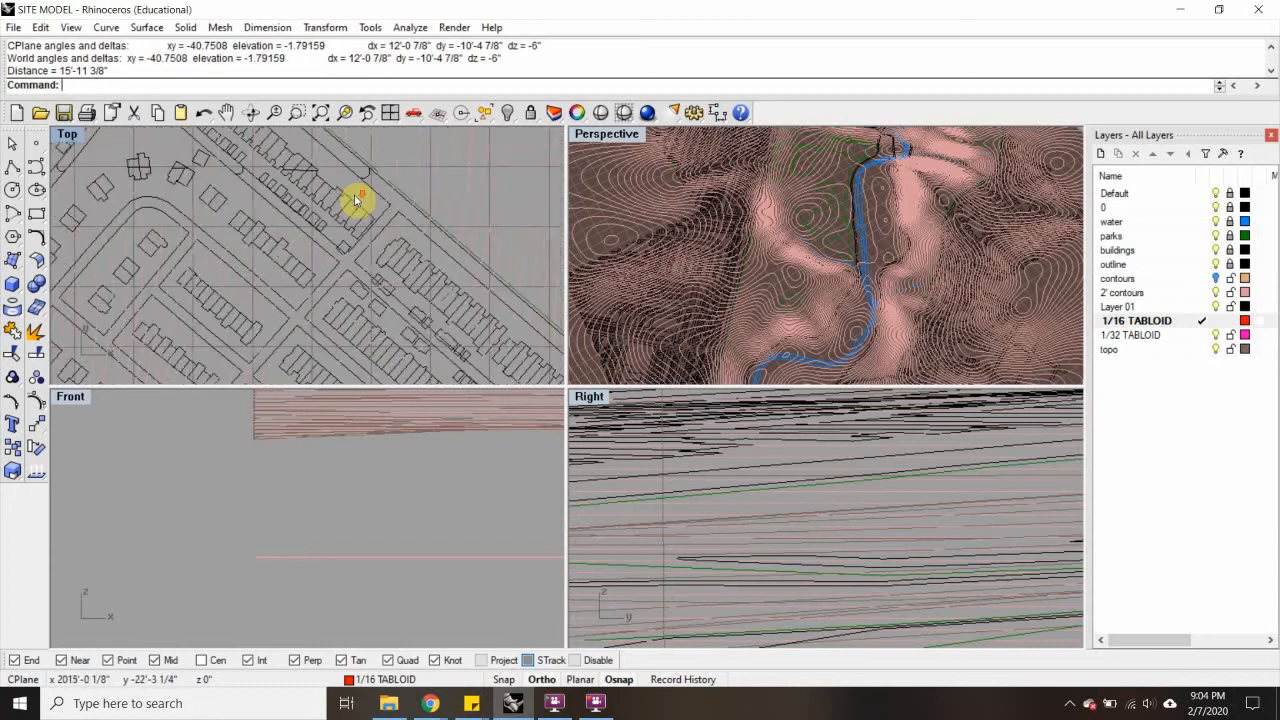
scroll(265, 272, up, 5)
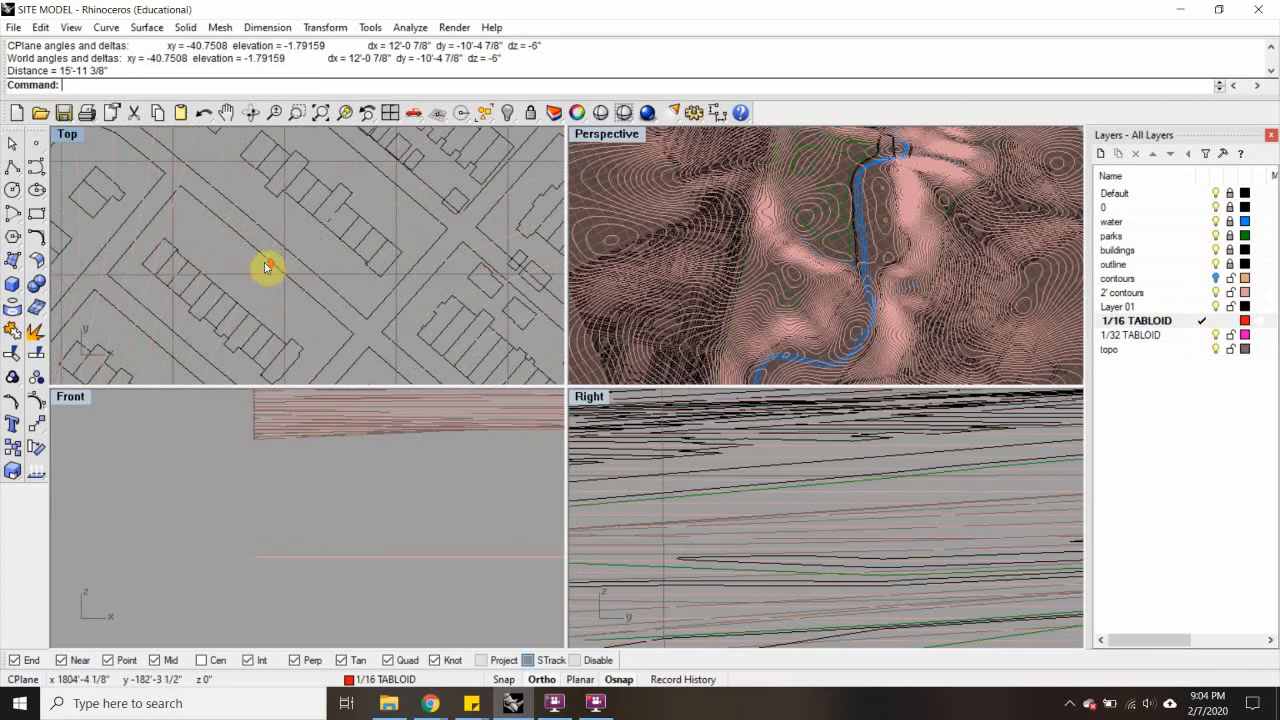
Measure the distance from the block corner across to the opposite road edge along the park boundary
text(stance)
key(Return)
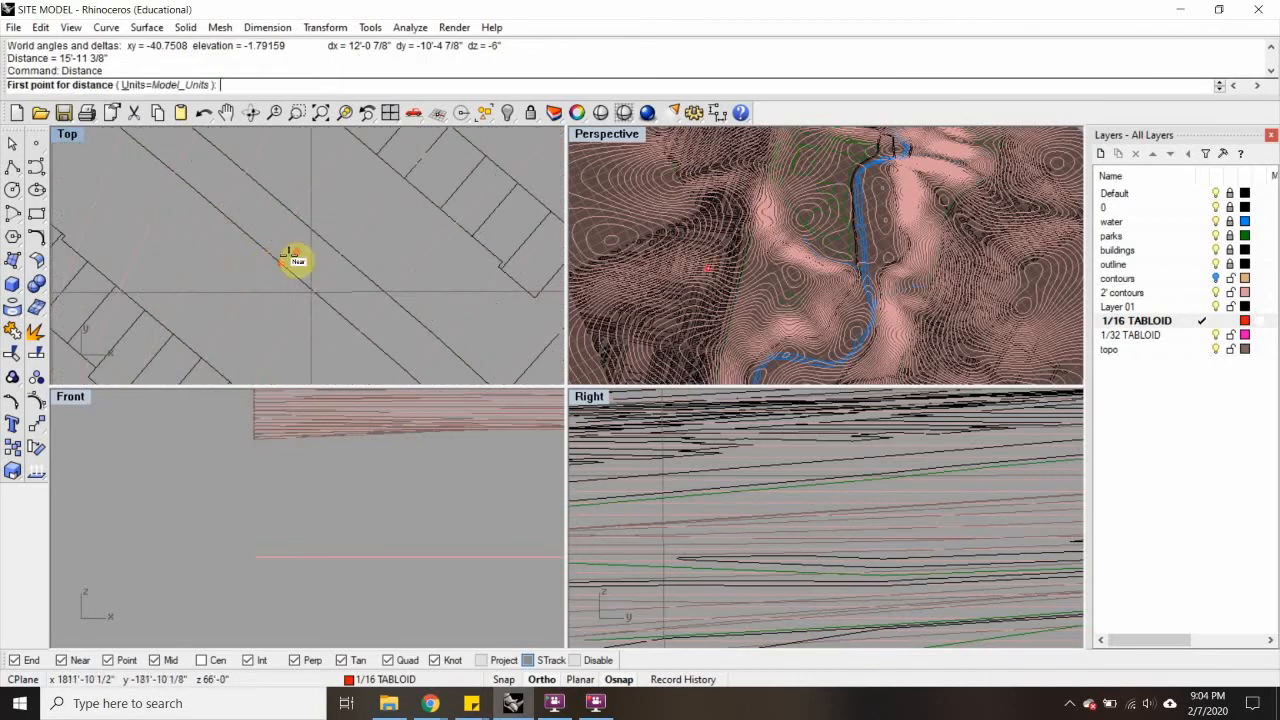
scroll(330, 250, down, 4)
scroll(345, 249, up, 3)
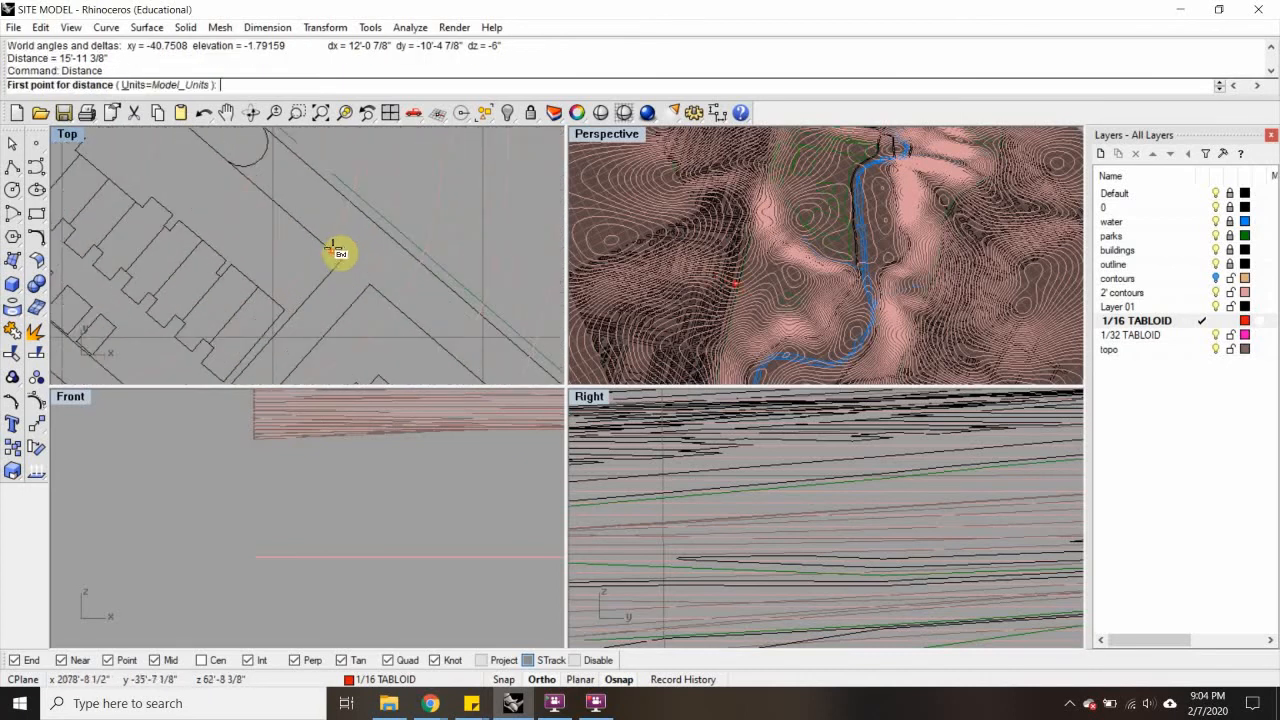
click(345, 242)
click(368, 223)
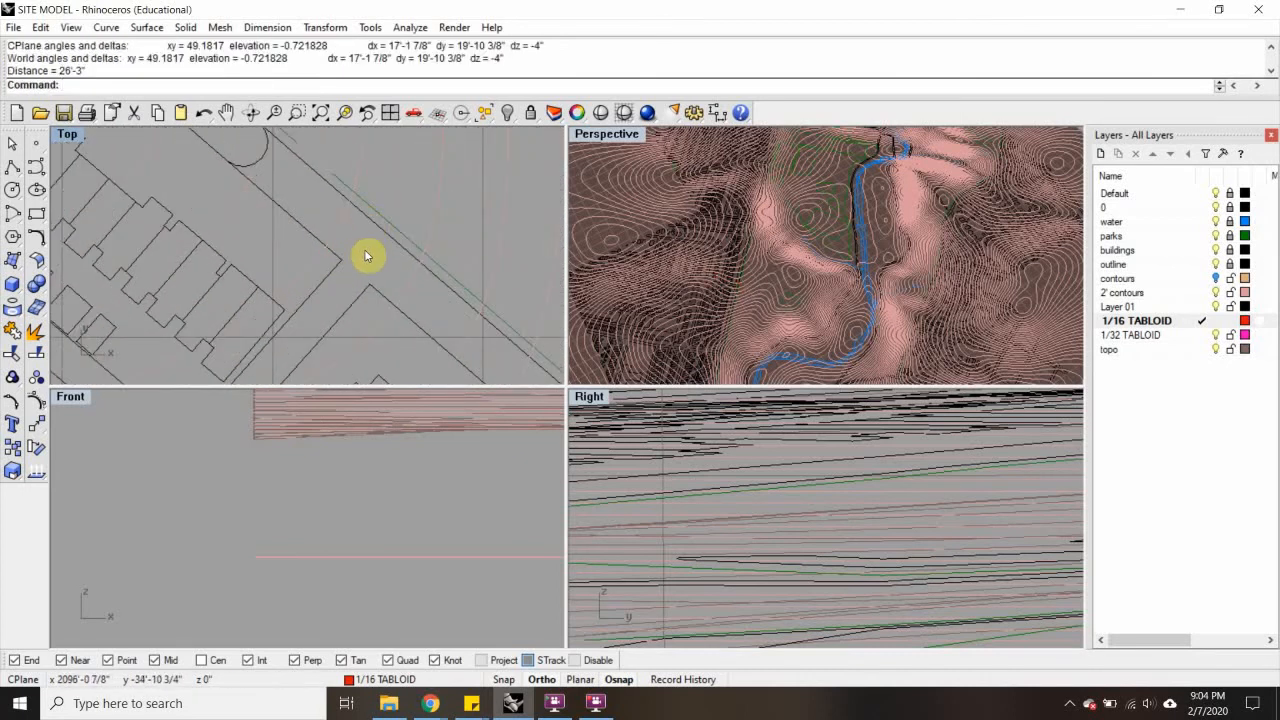
Maximize the Top viewport and change the 2' contours layer color to a darker brown, about RGB 156, 111, 106
scroll(366, 257, down, 5)
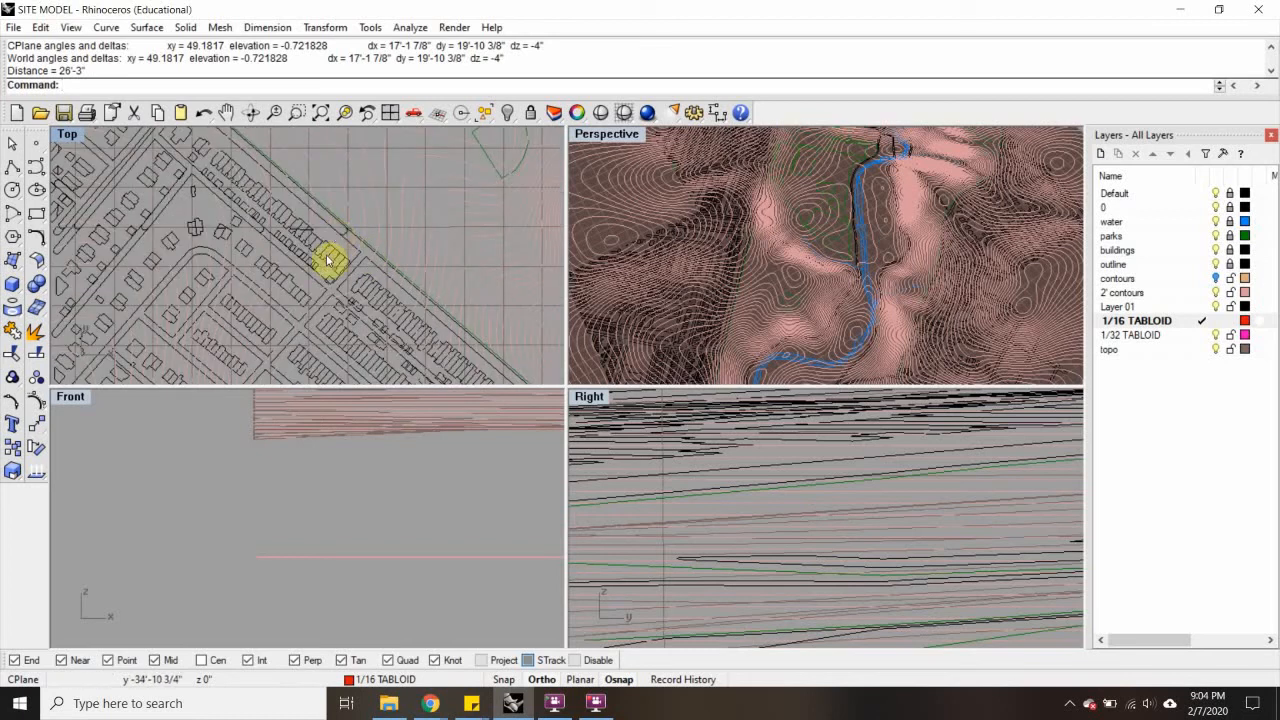
scroll(328, 260, down, 3)
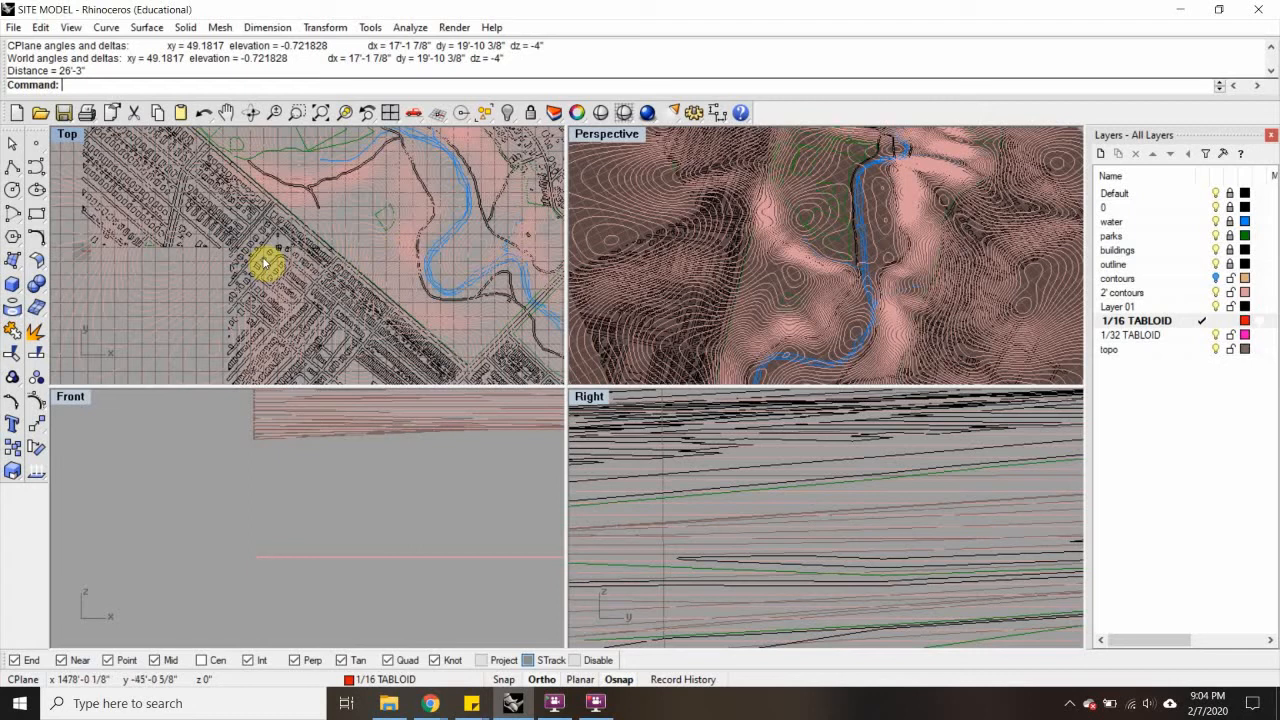
scroll(265, 262, down, 5)
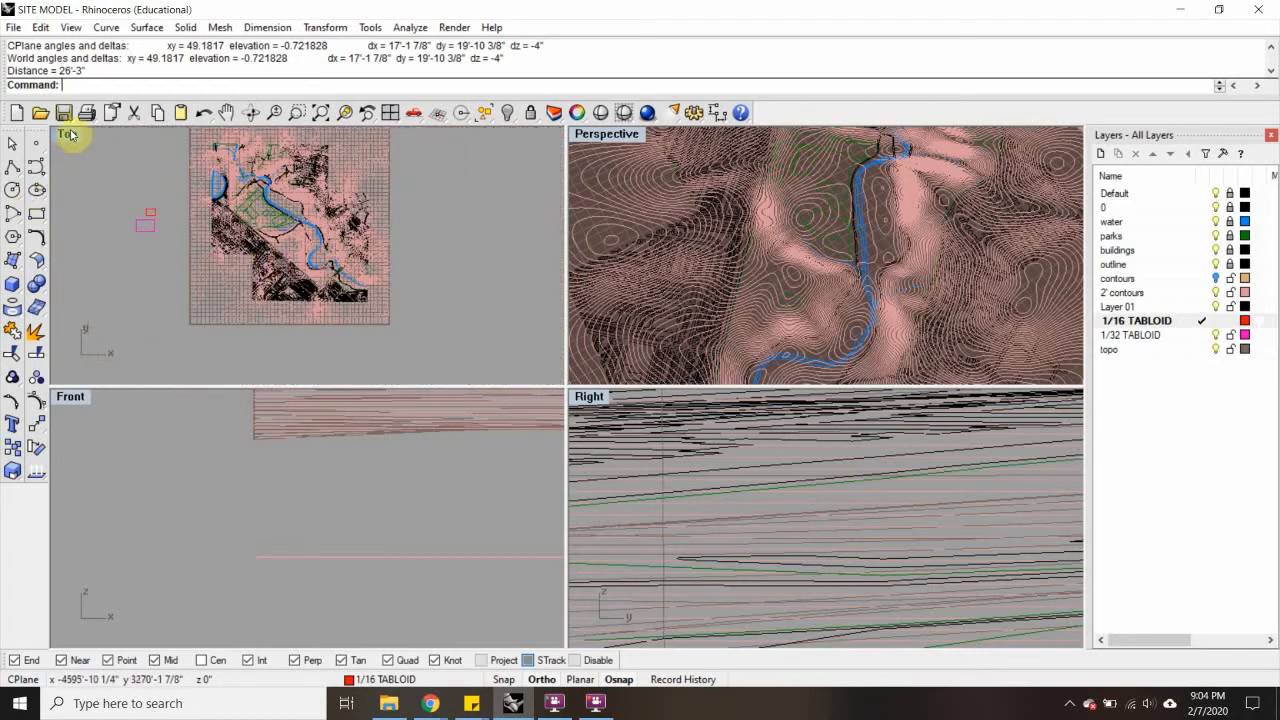
double_click(67, 136)
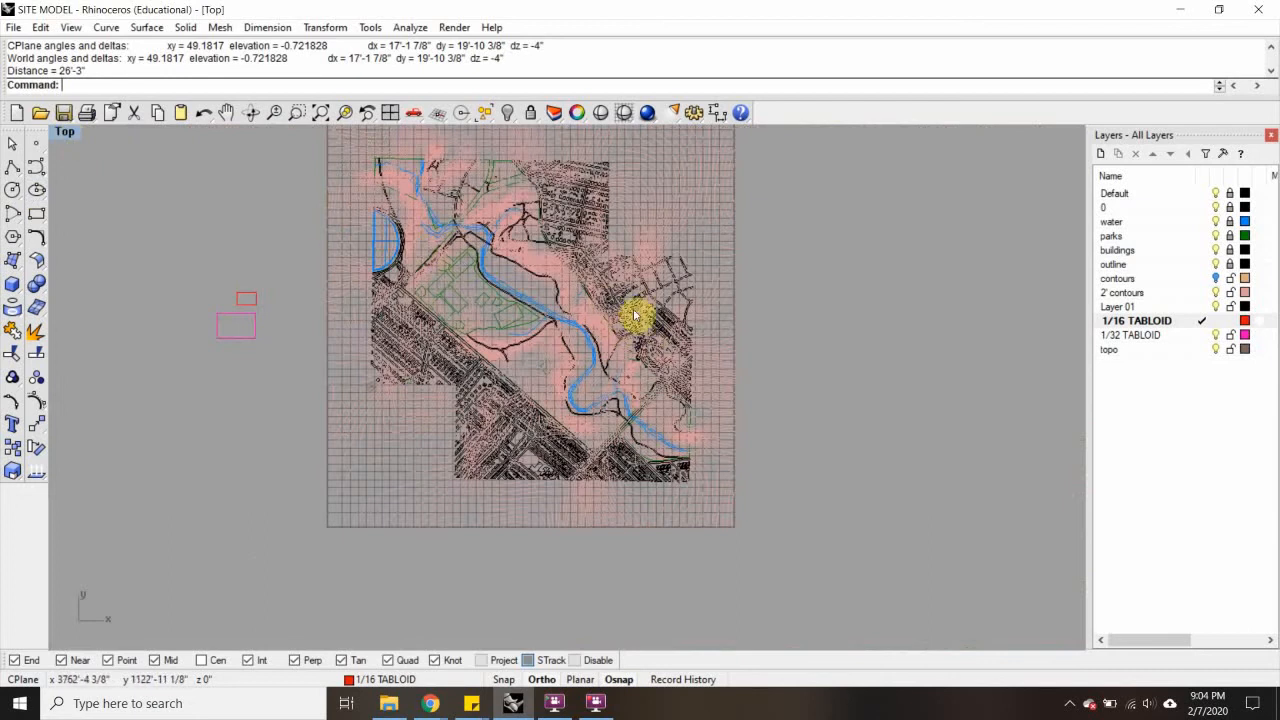
scroll(603, 318, up, 8)
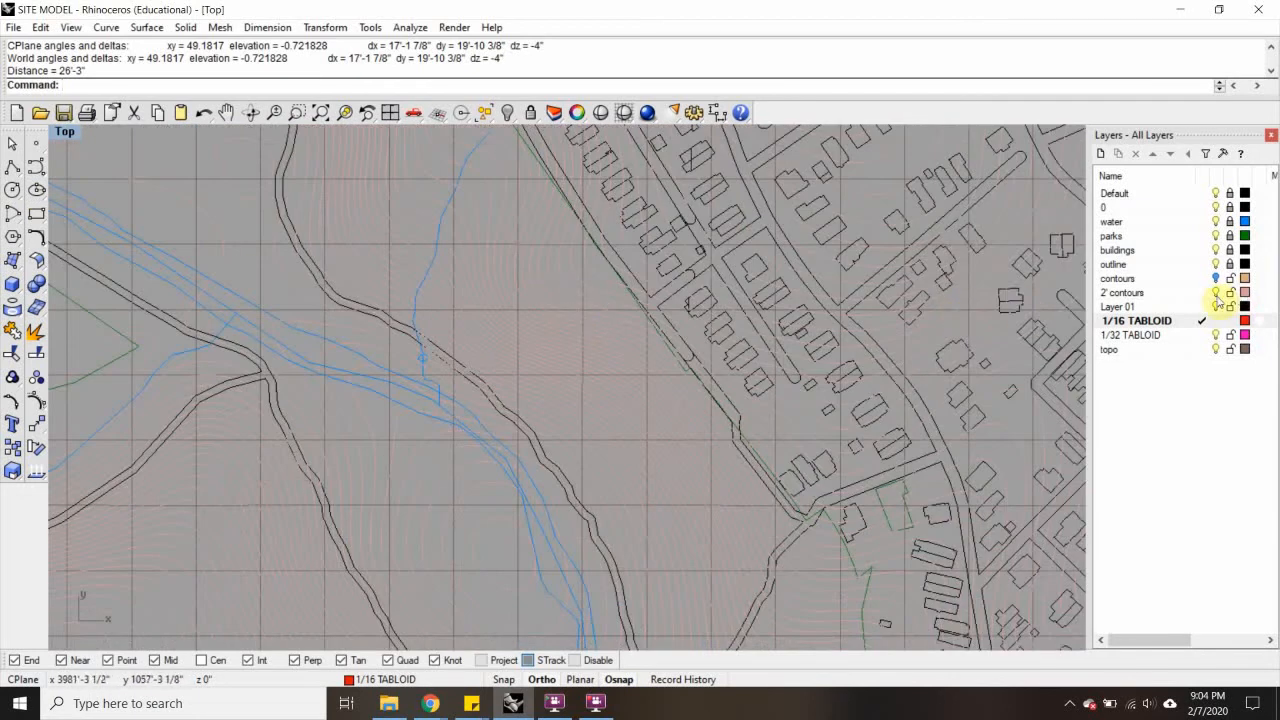
click(1244, 292)
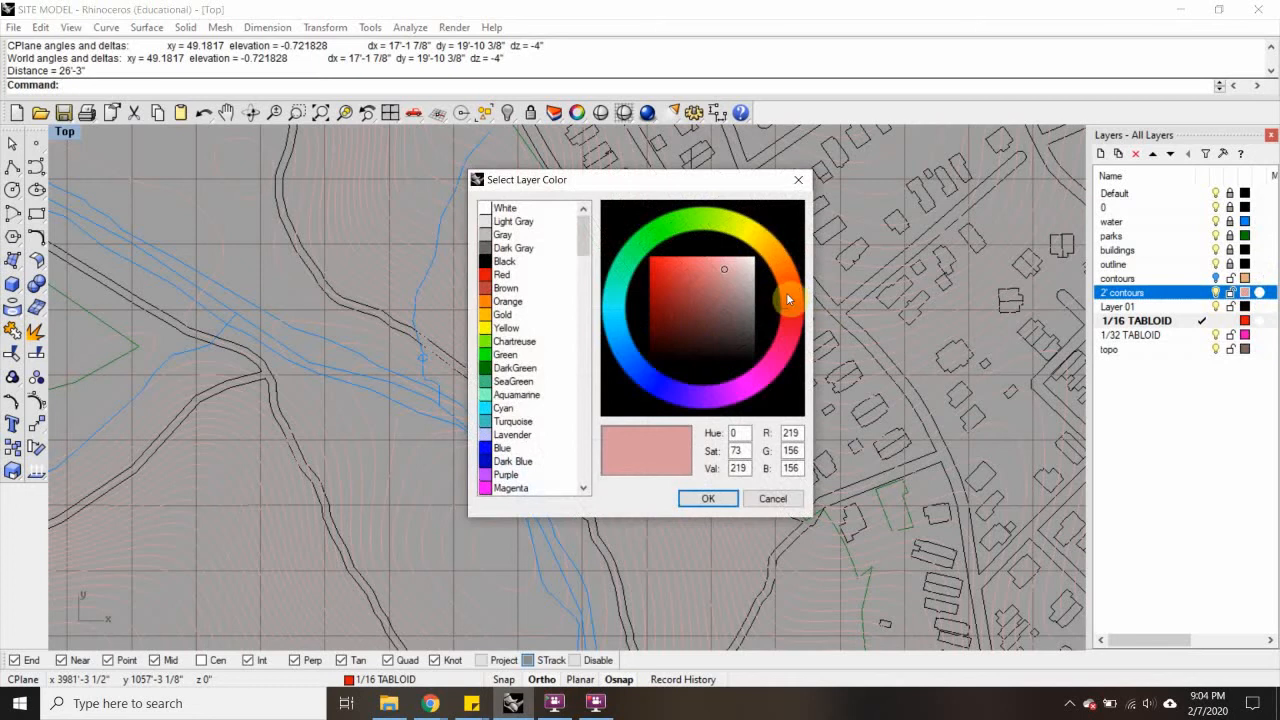
click(722, 297)
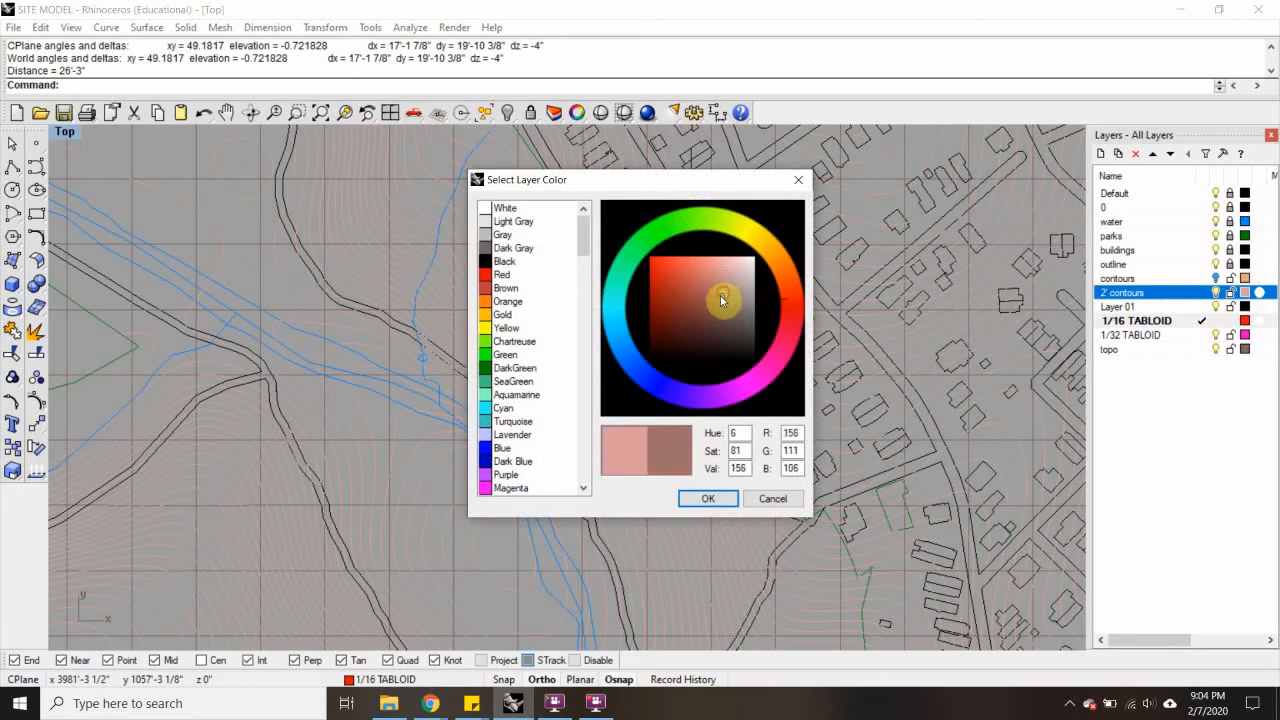
click(708, 498)
Examine the recolored 2' contours against the buildings, roads and river across the whole site
scroll(602, 310, up, 8)
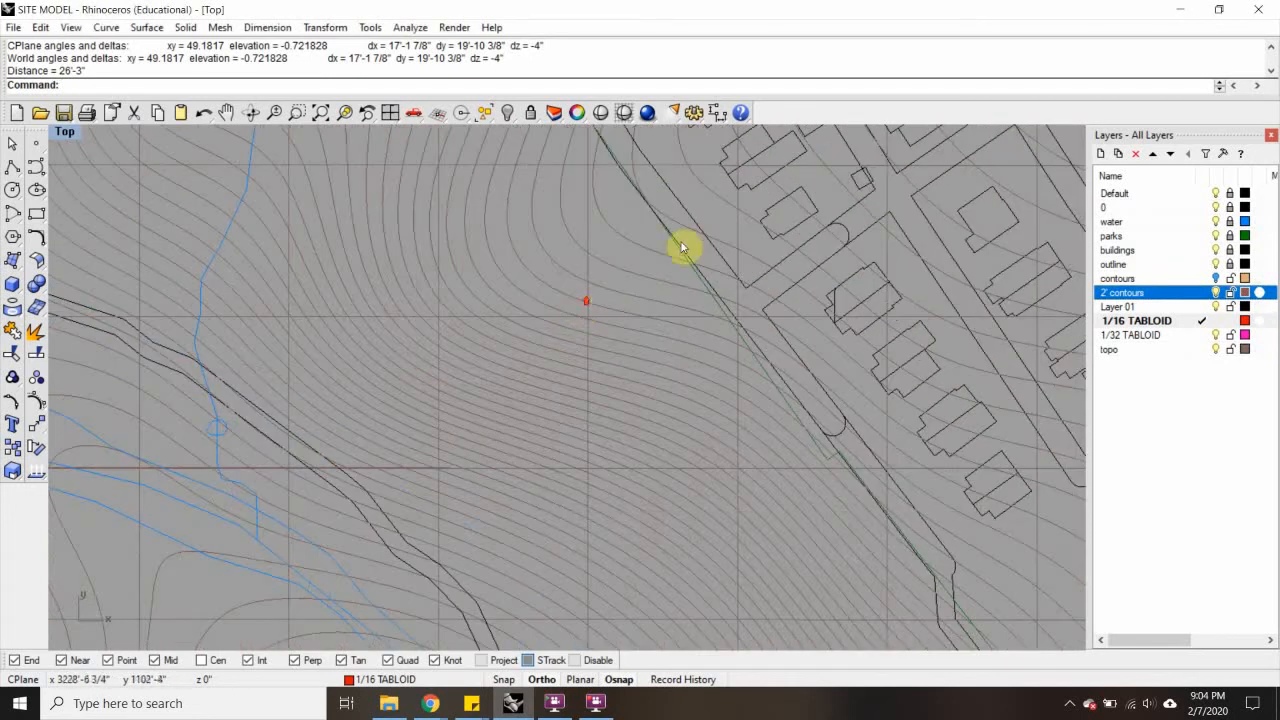
right_drag(683, 249, 531, 352)
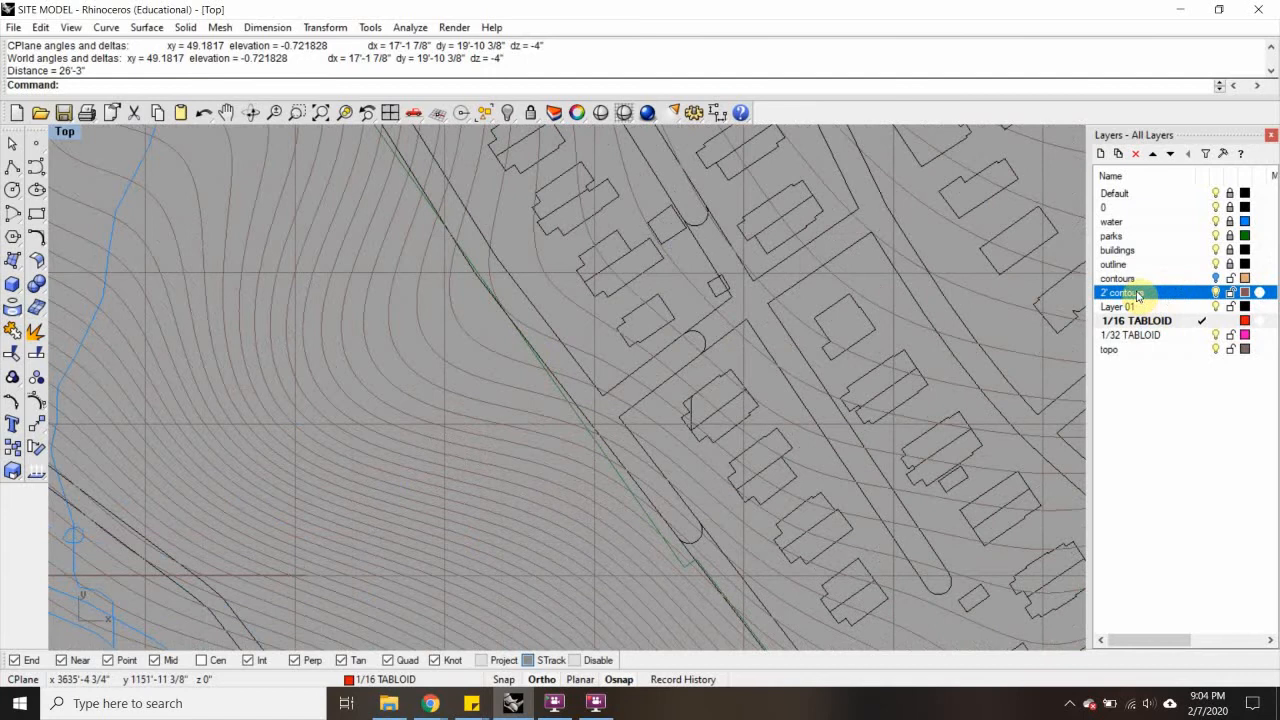
click(385, 336)
scroll(418, 360, down, 15)
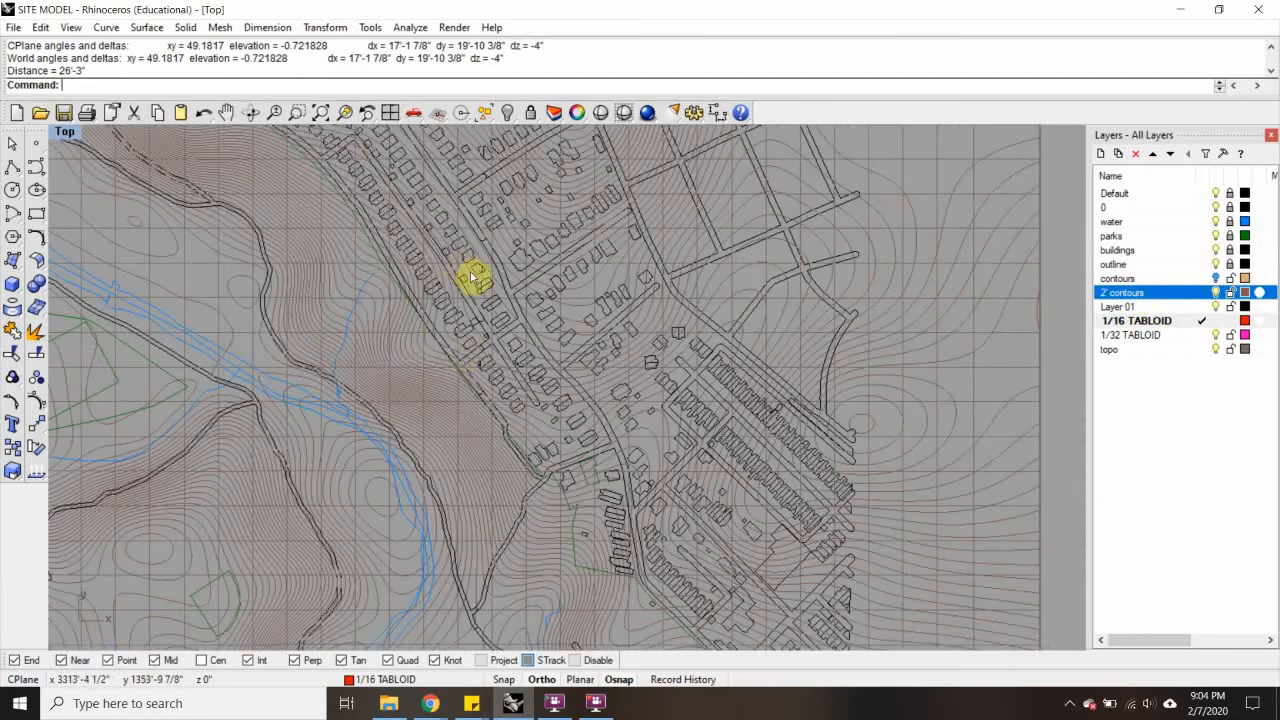
scroll(471, 277, down, 5)
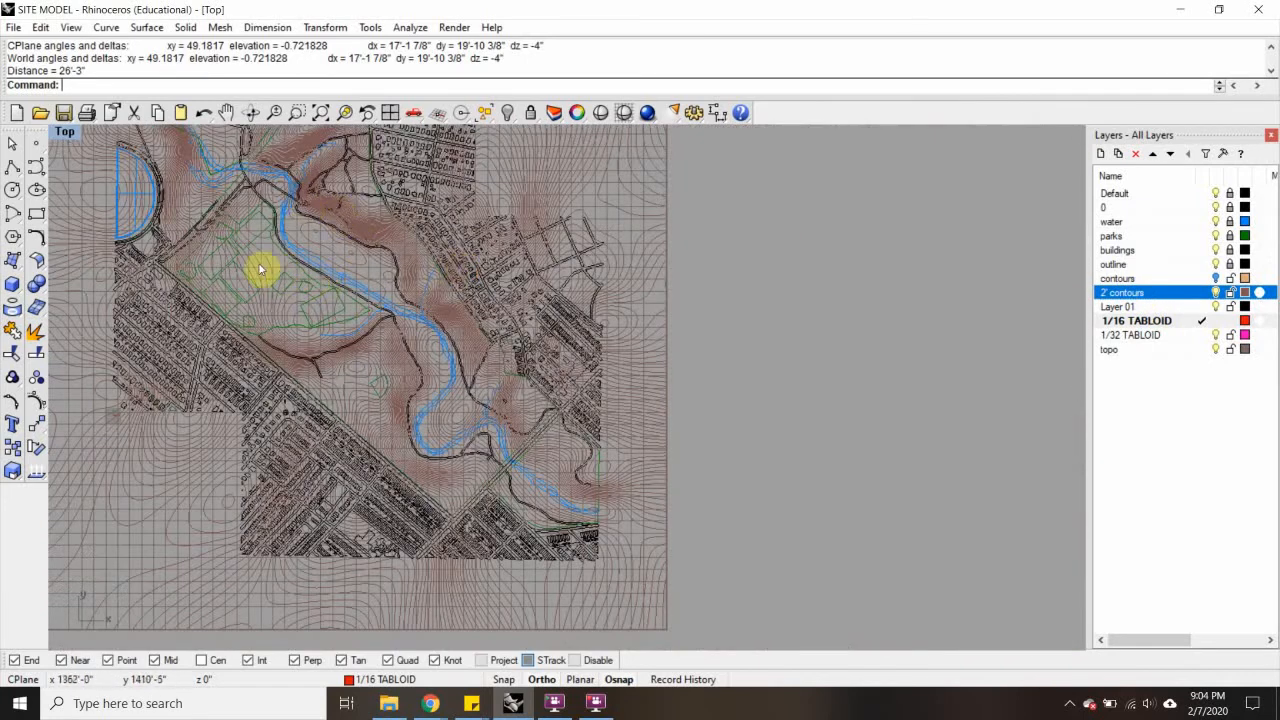
scroll(263, 318, up, 5)
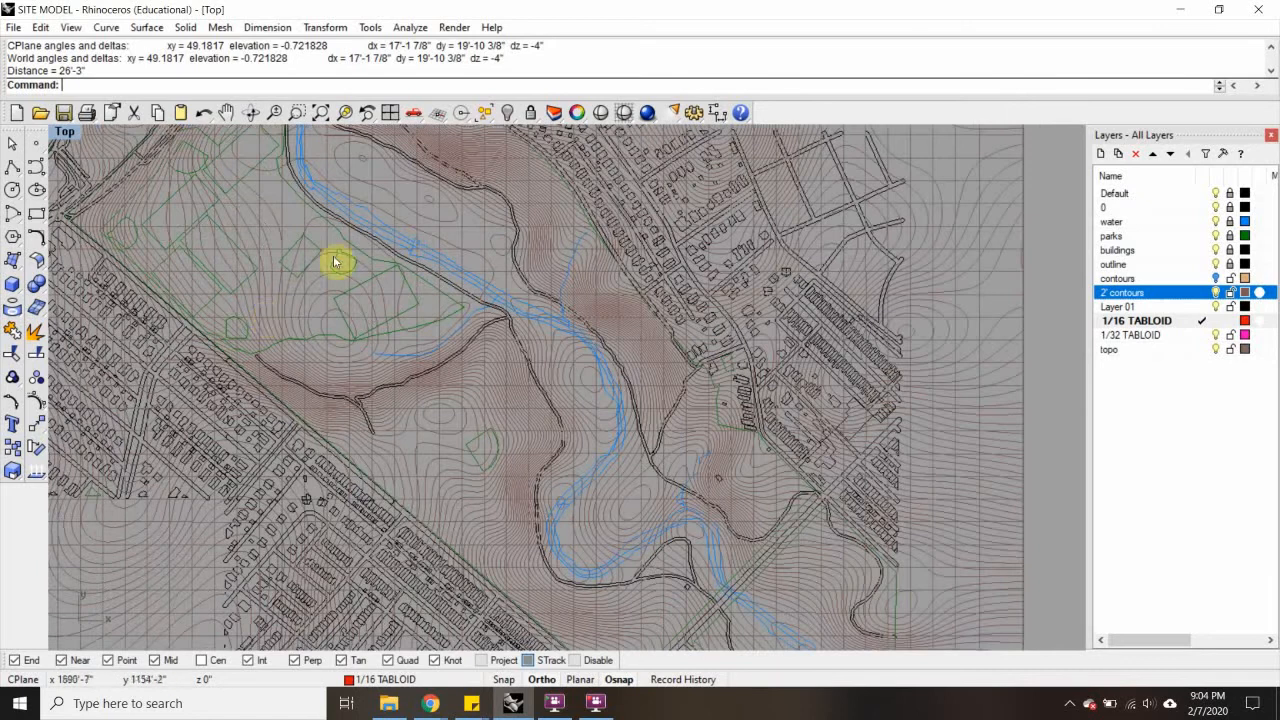
right_drag(361, 222, 490, 303)
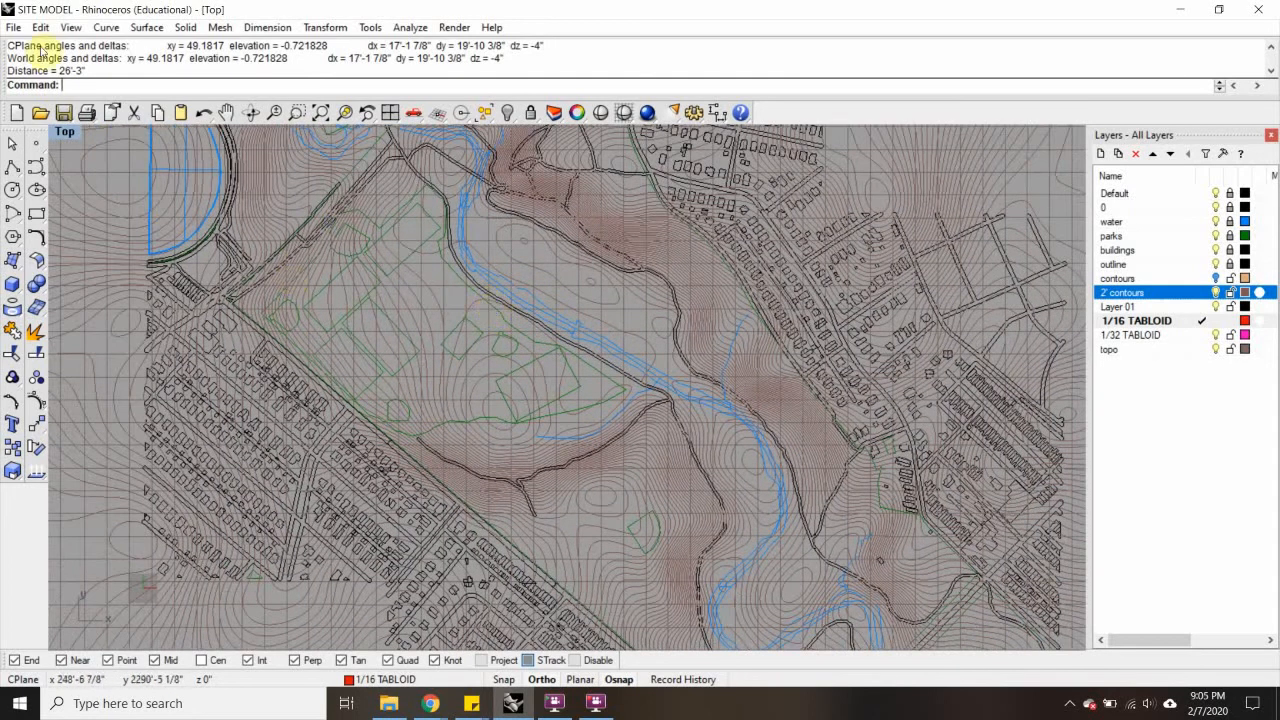
Open the print setup and set the output scale to 1/4" = 1'-0"
click(11, 28)
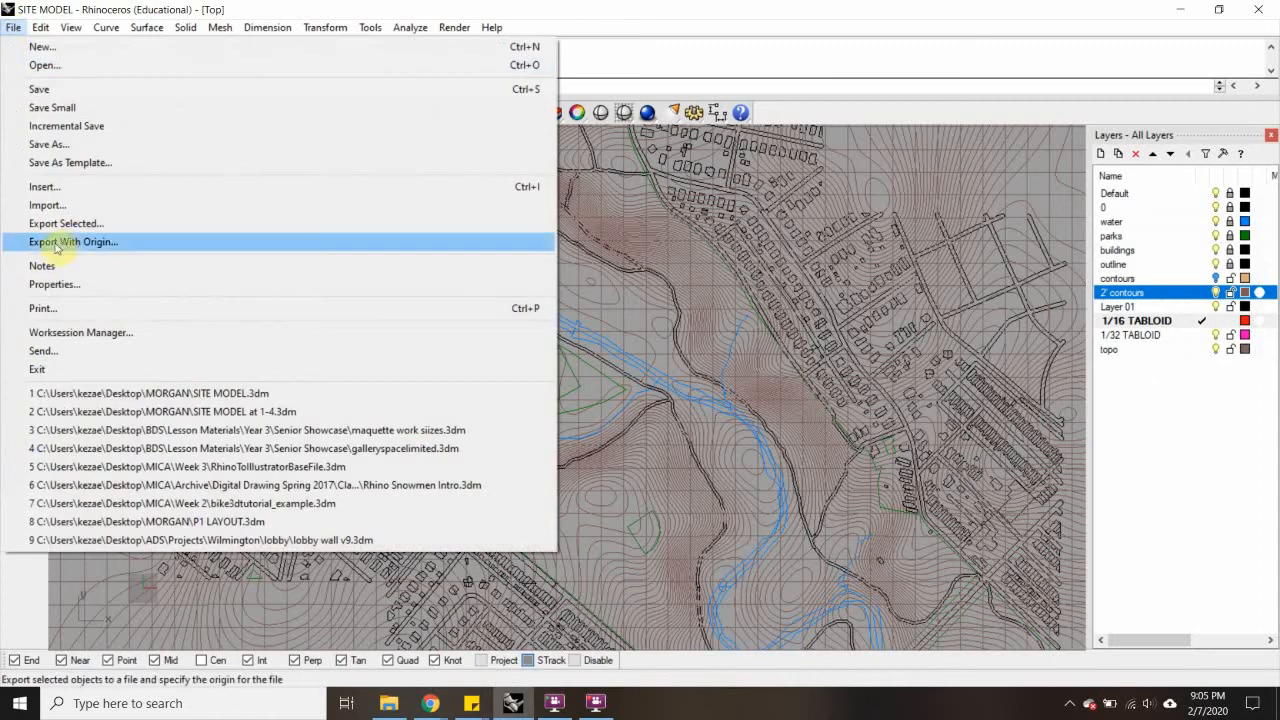
click(60, 309)
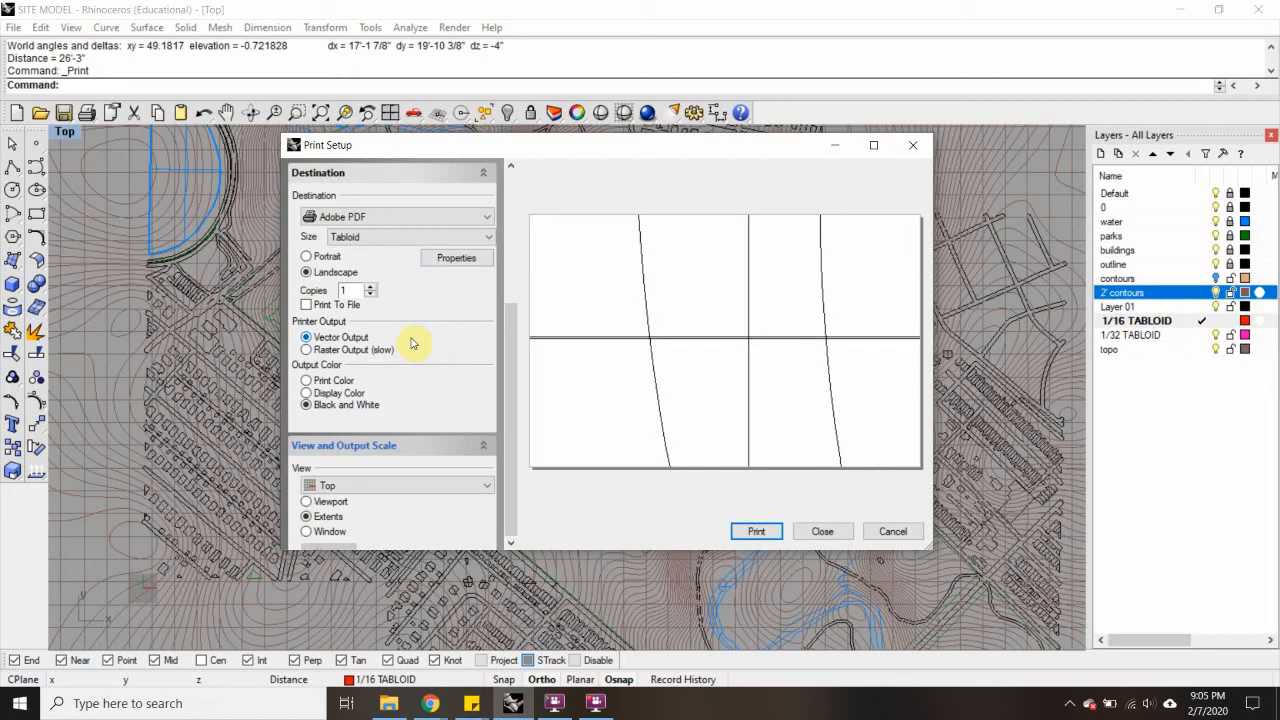
scroll(413, 342, down, 5)
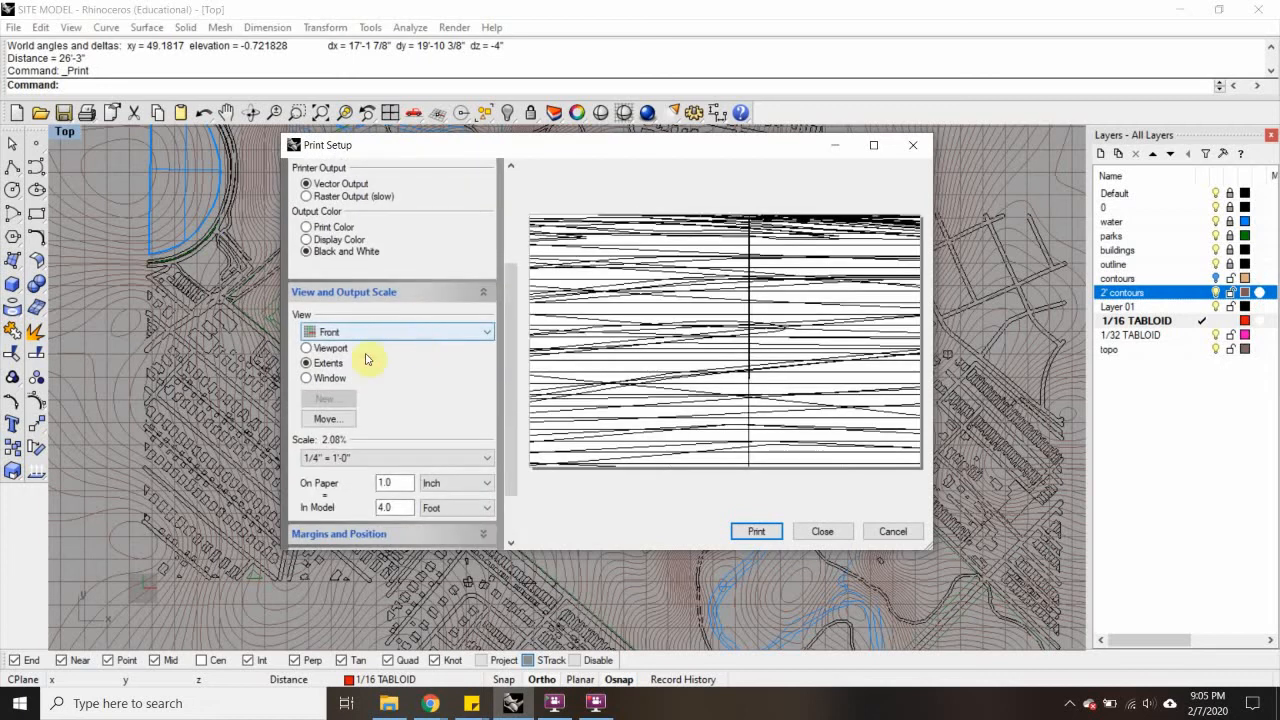
click(345, 459)
click(313, 367)
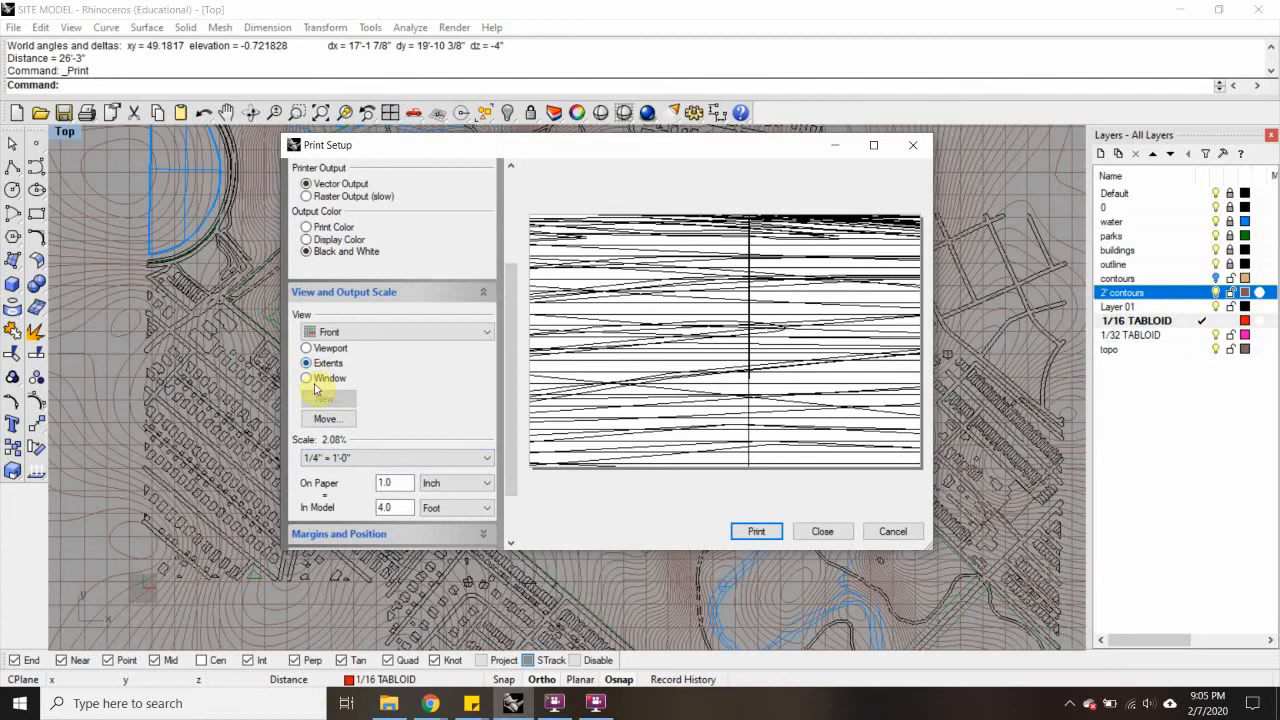
Define a window print area over the site in the Top view, declining to change the scale to fit it
click(309, 378)
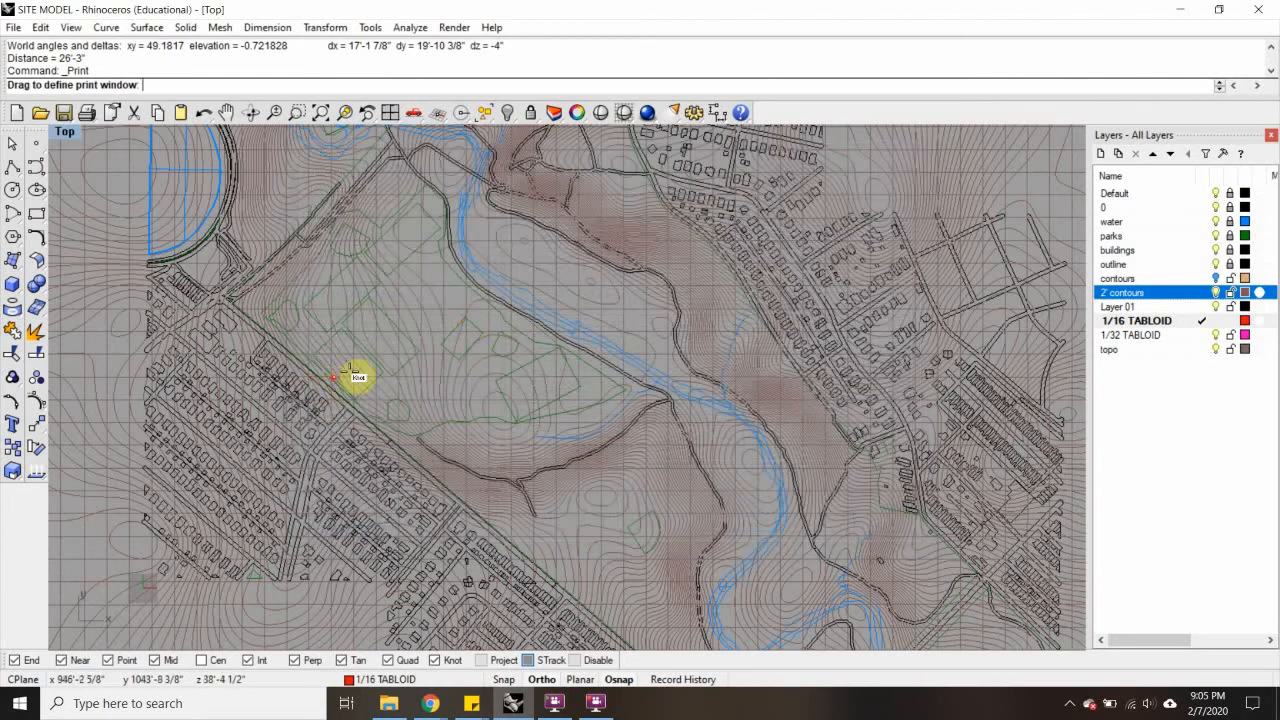
scroll(463, 323, down, 10)
scroll(465, 325, down, 5)
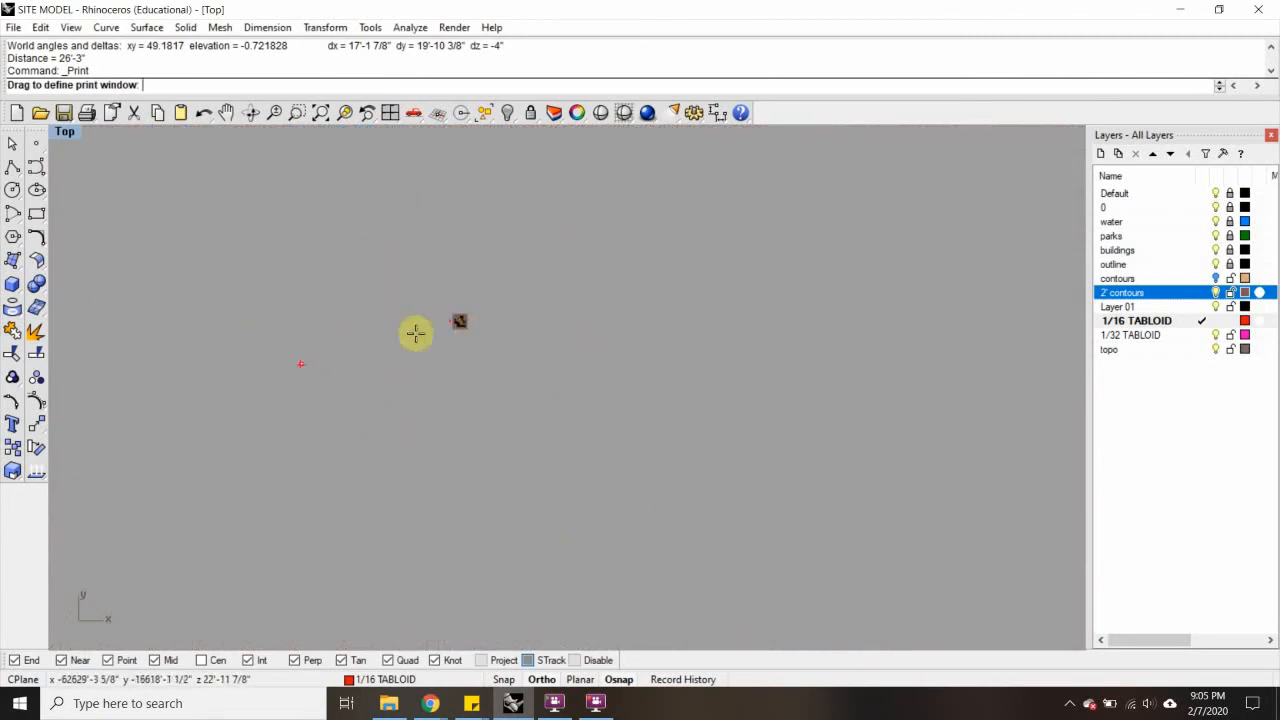
scroll(460, 325, up, 6)
scroll(477, 323, up, 8)
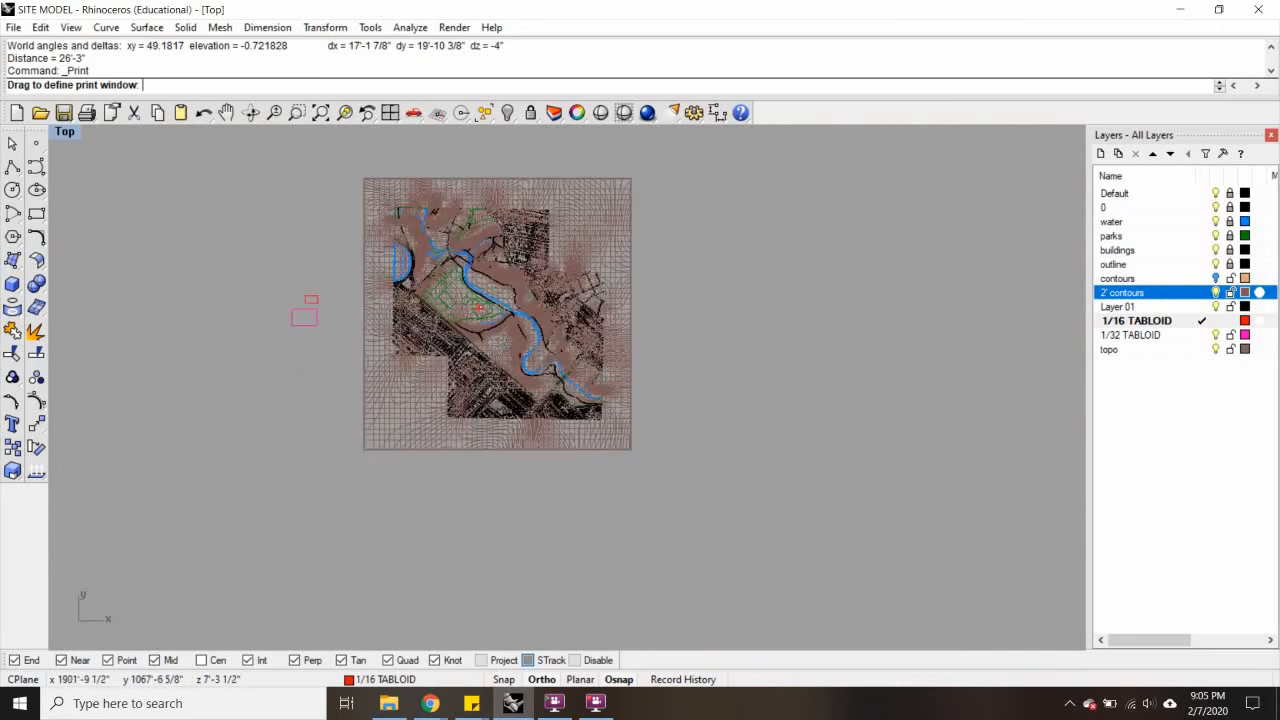
scroll(513, 316, down, 6)
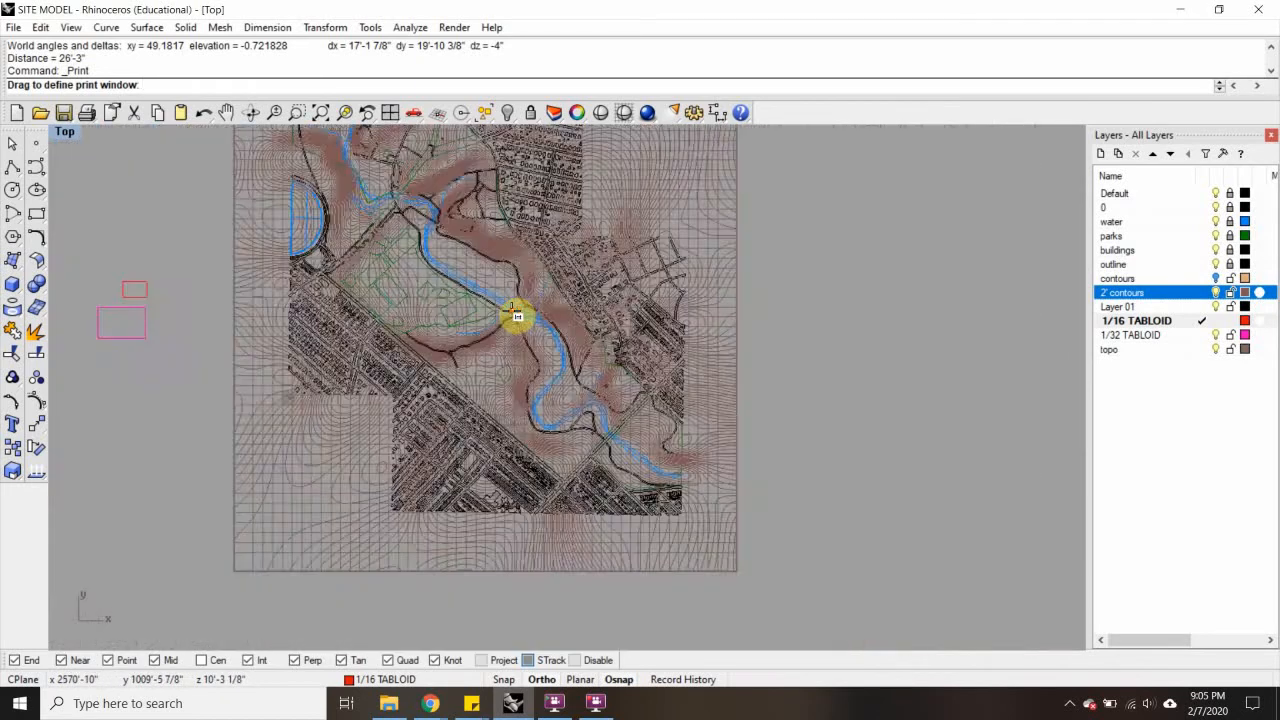
drag(511, 273, 651, 385)
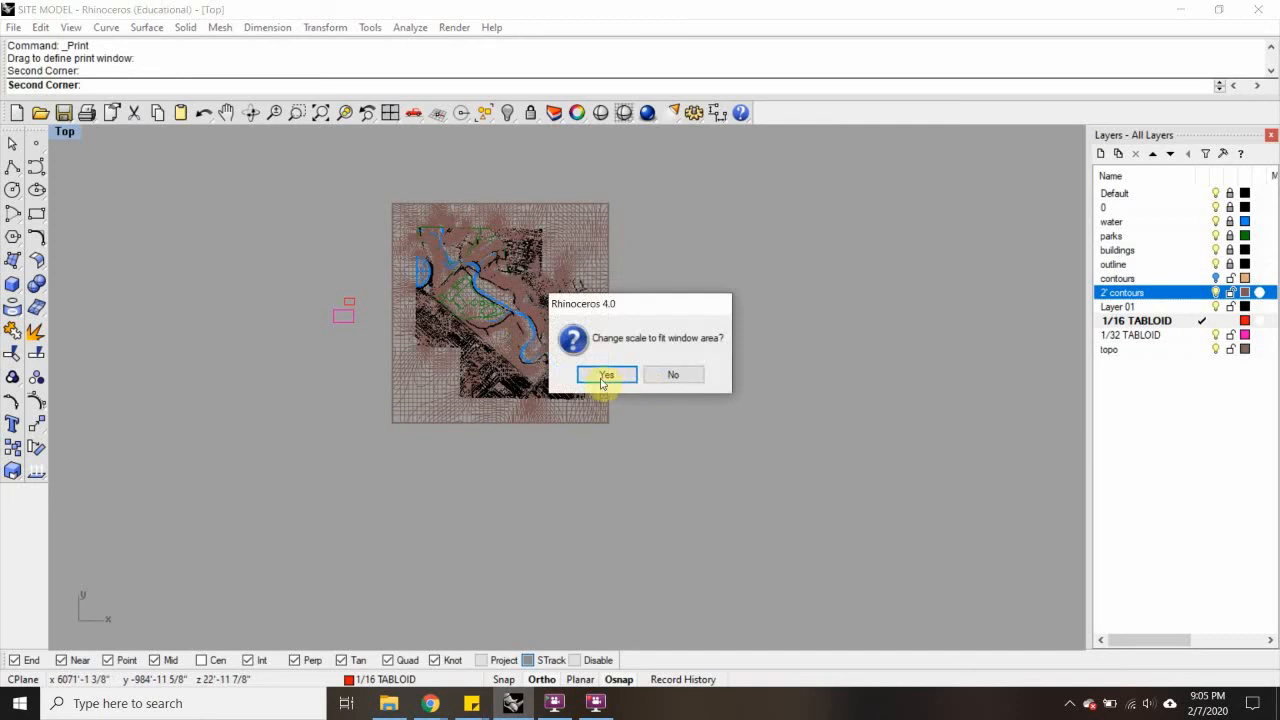
click(660, 374)
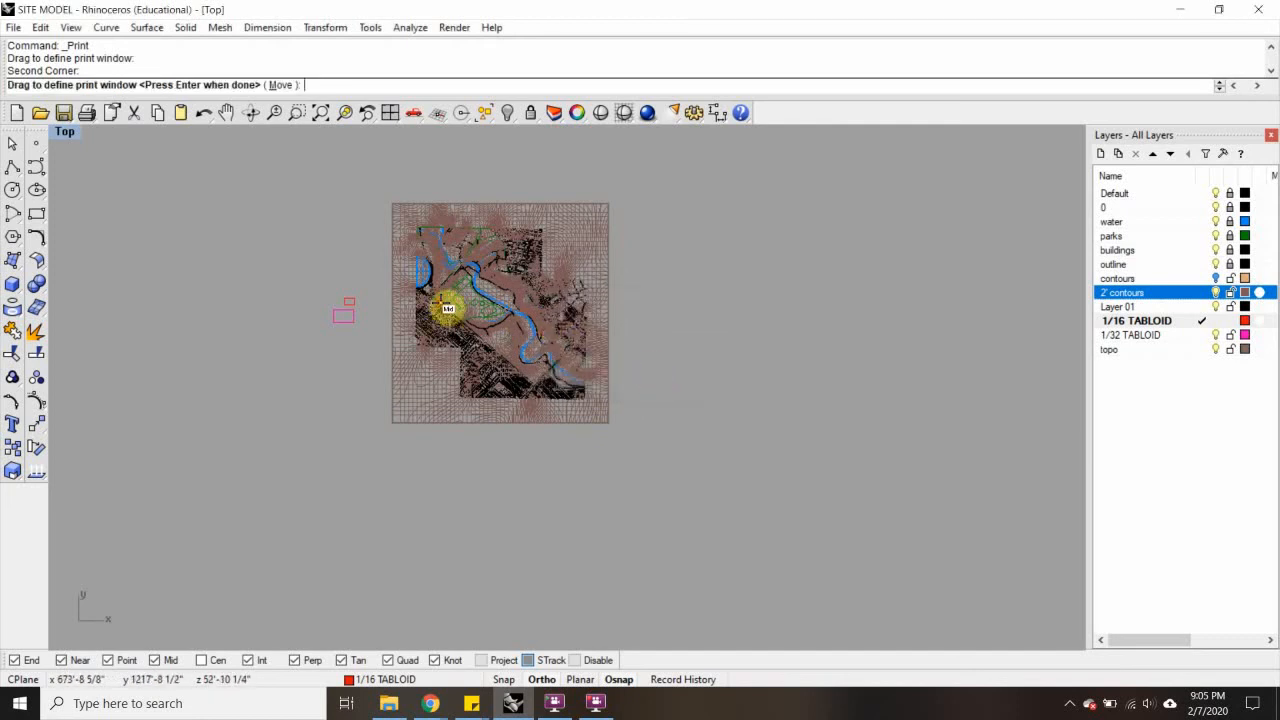
key(Return)
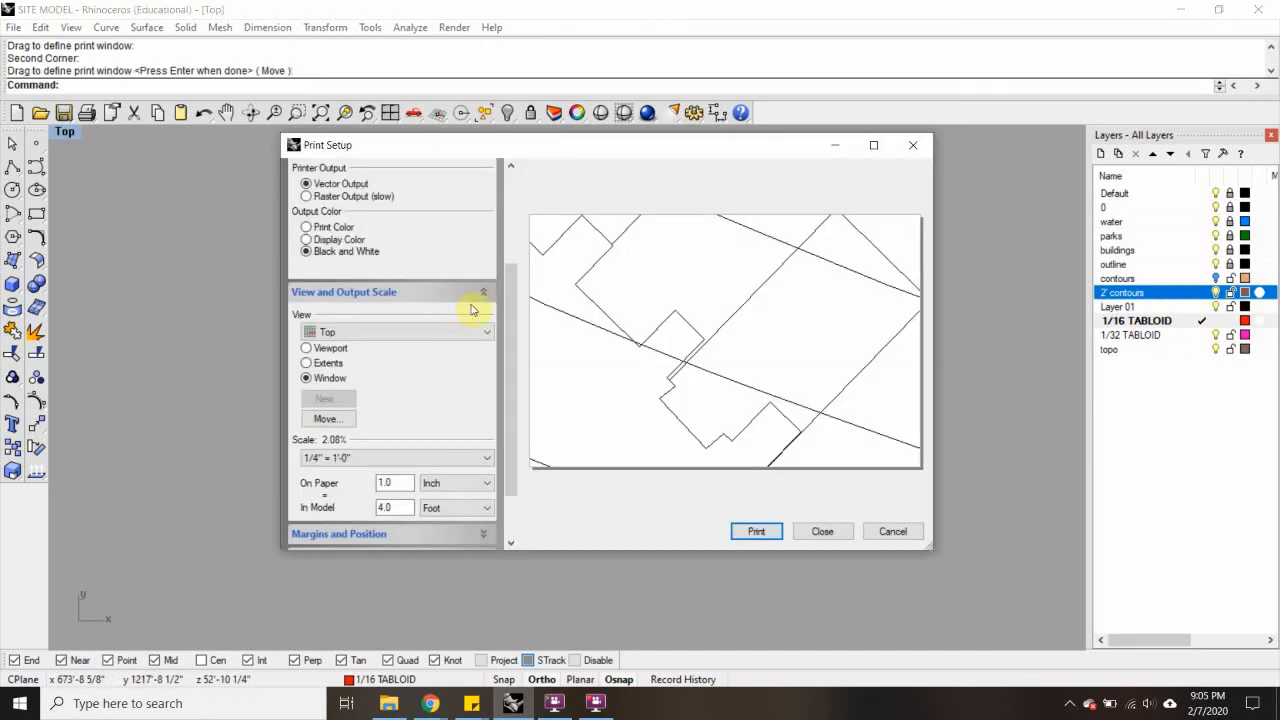
Try to reposition the print window by picking move points within the park
click(328, 420)
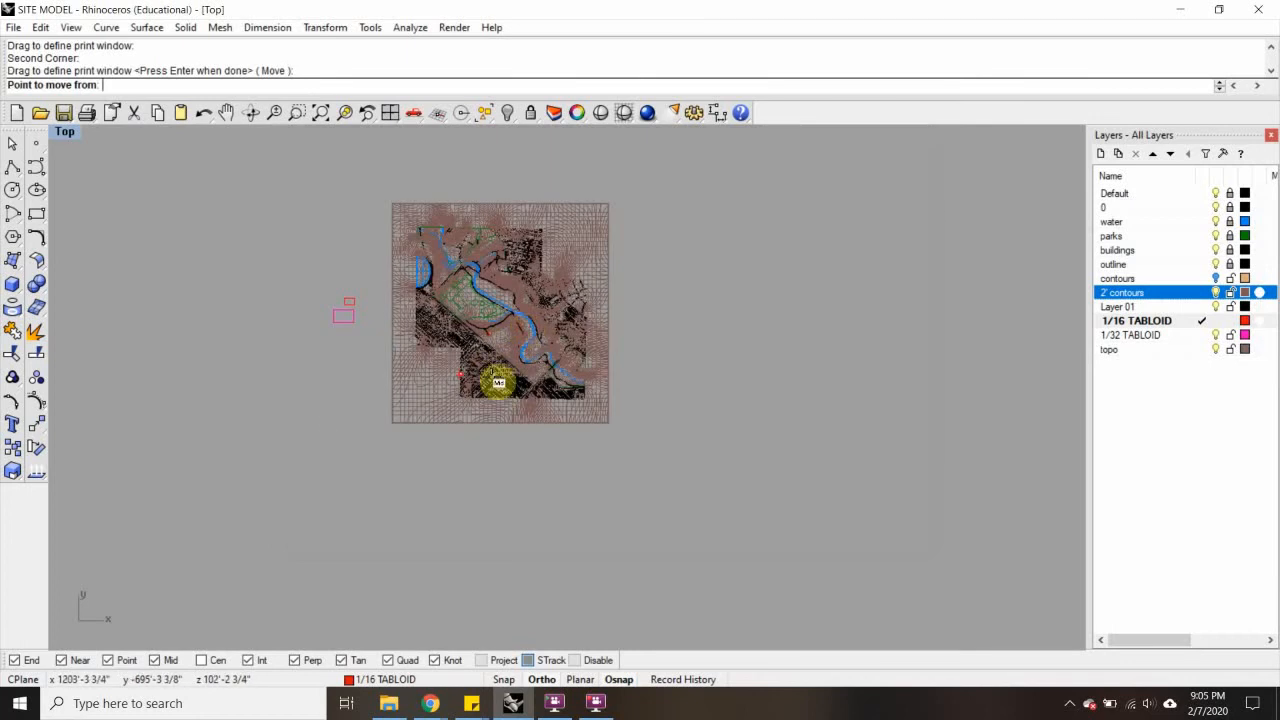
scroll(491, 330, up, 3)
click(491, 327)
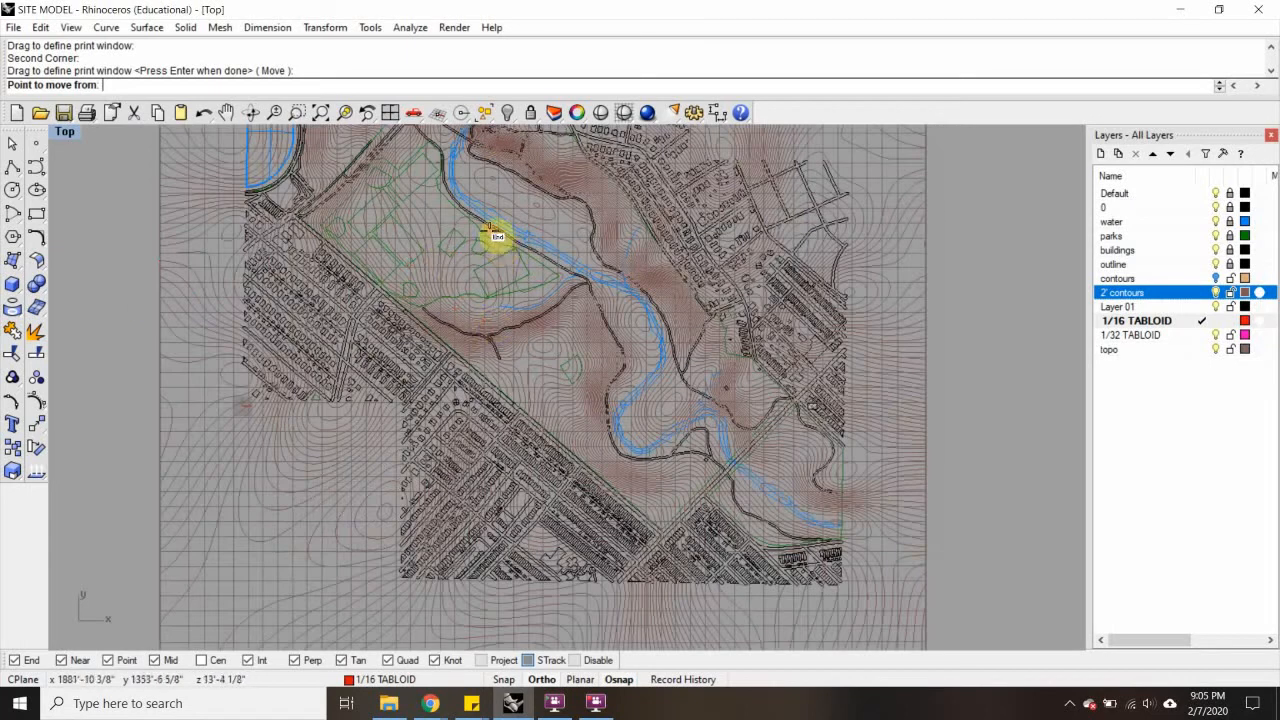
scroll(491, 234, up, 3)
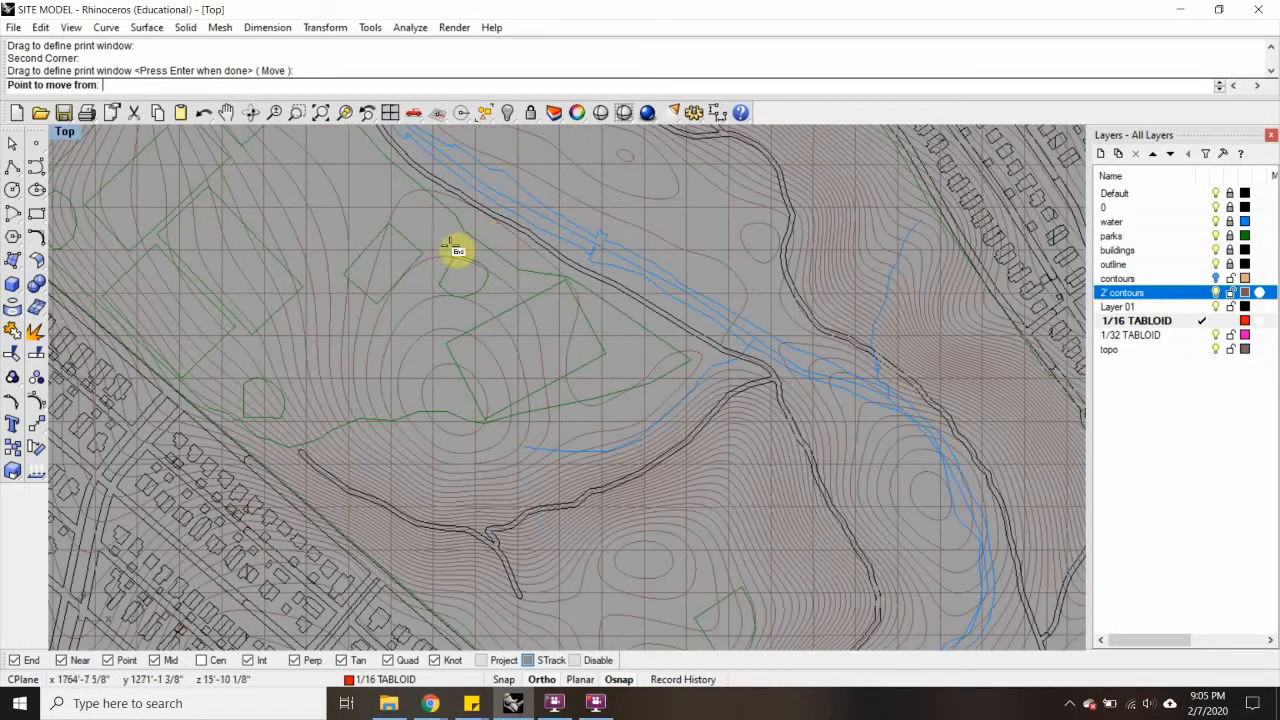
click(612, 370)
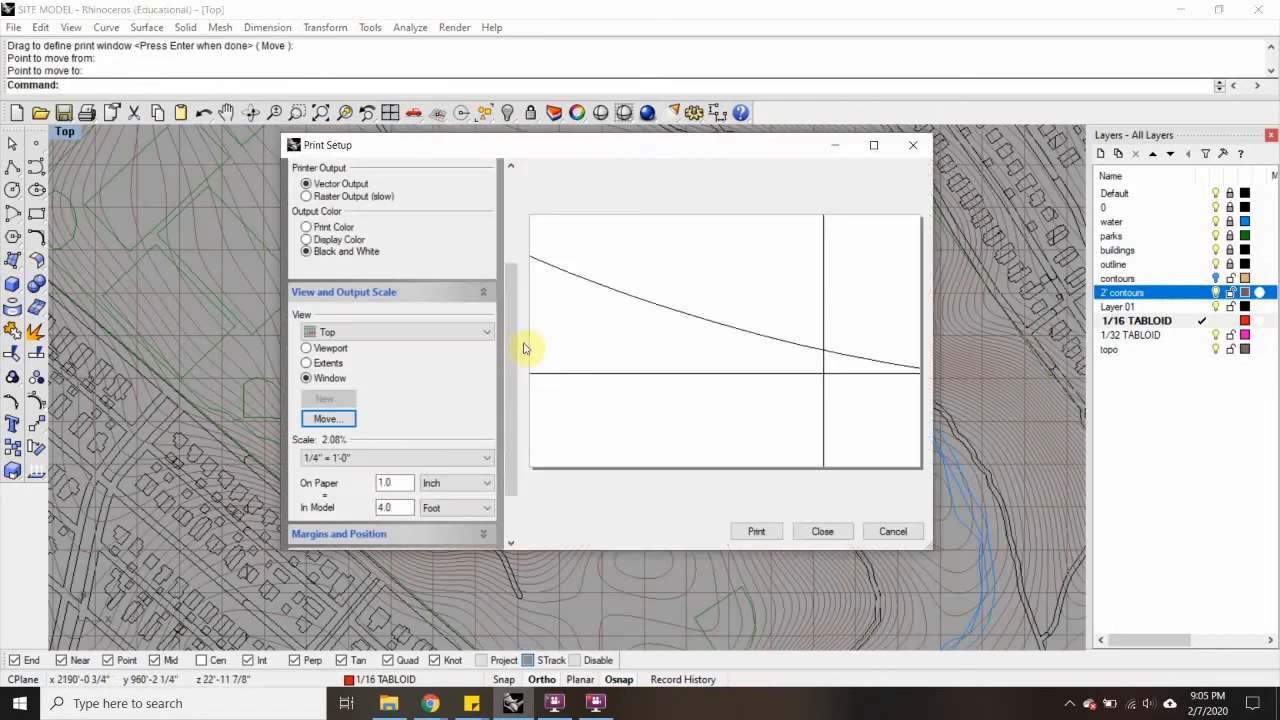
Locate the print window near the site's southeast edge and try to shift it westward, off the site model
click(348, 419)
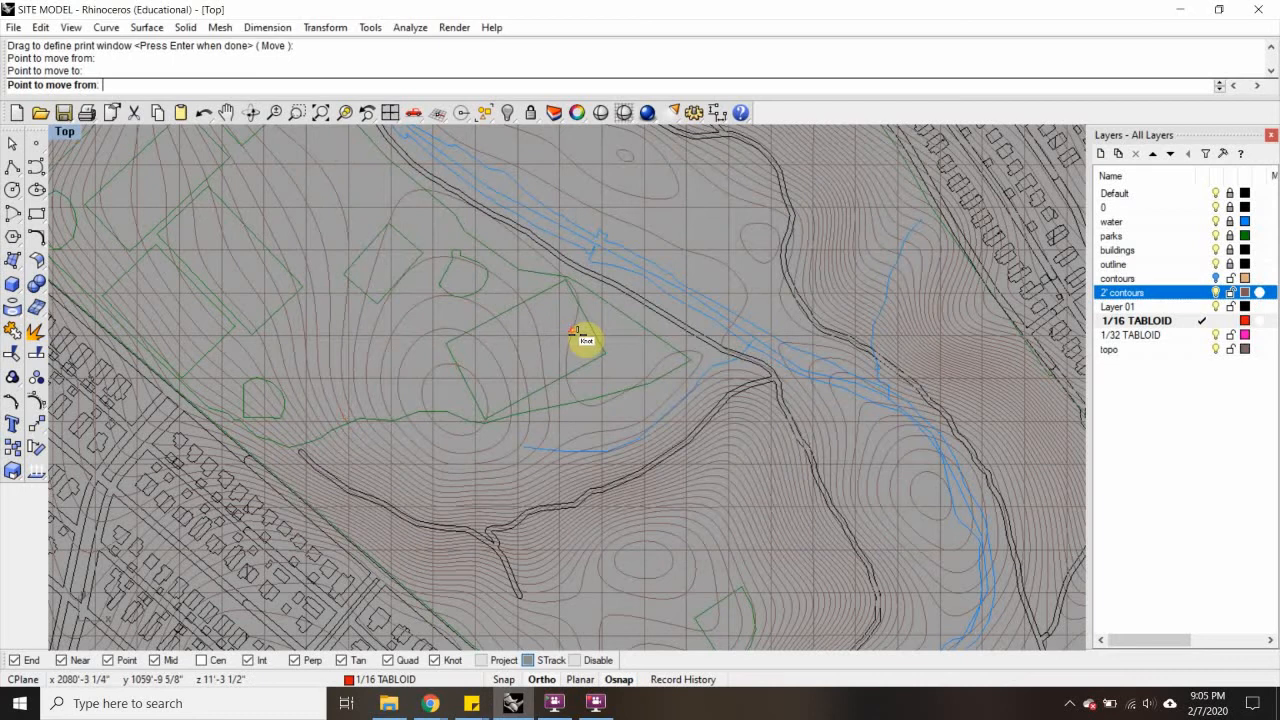
scroll(529, 366, down, 2)
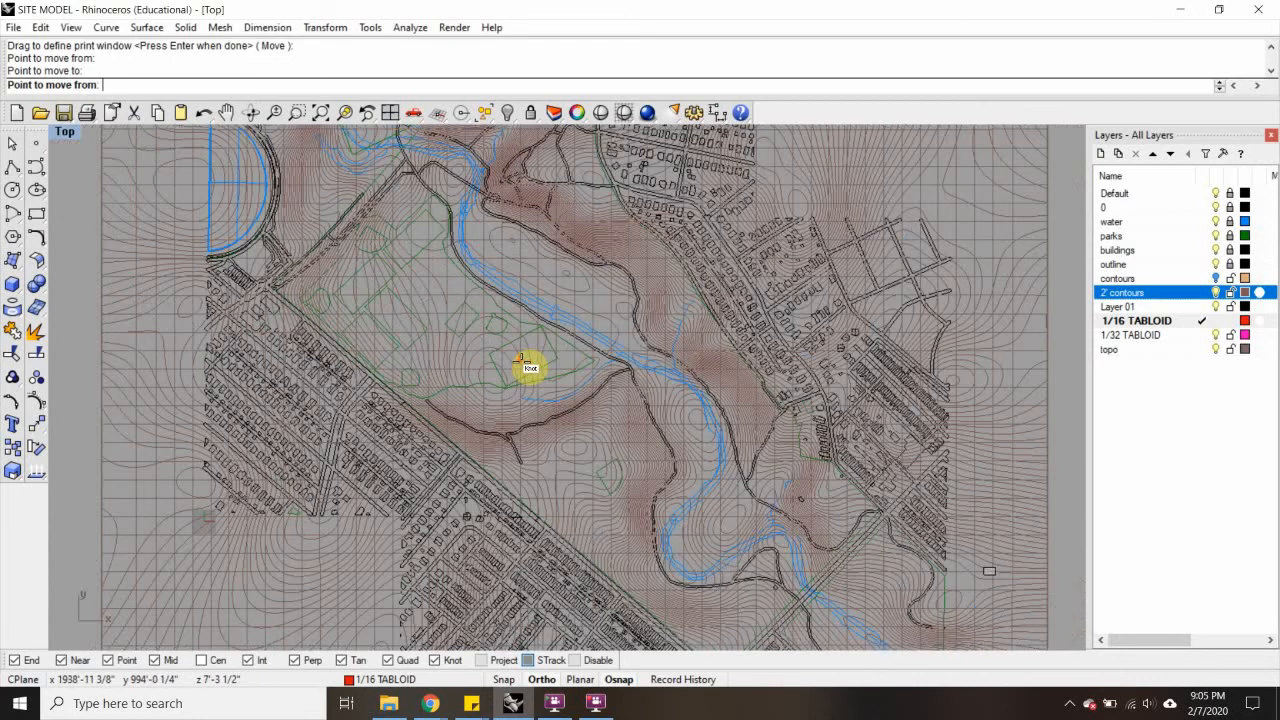
scroll(167, 500, up, 10)
scroll(167, 500, down, 20)
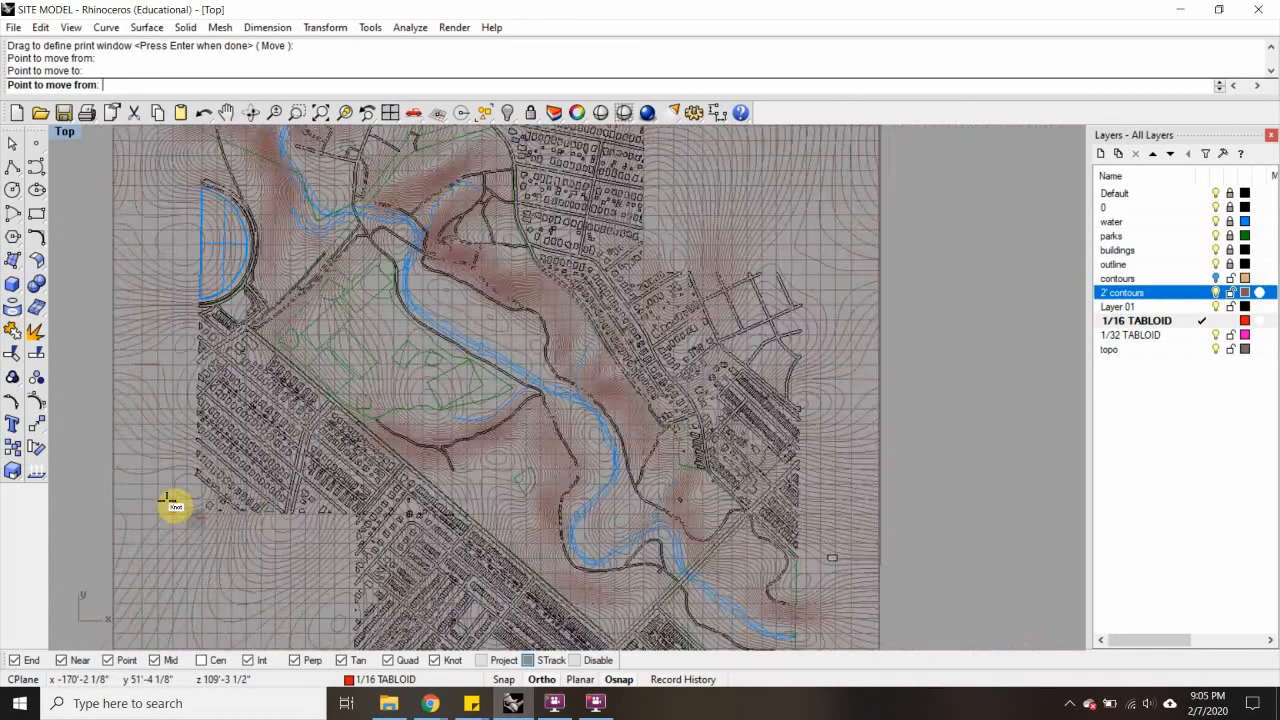
scroll(129, 491, up, 6)
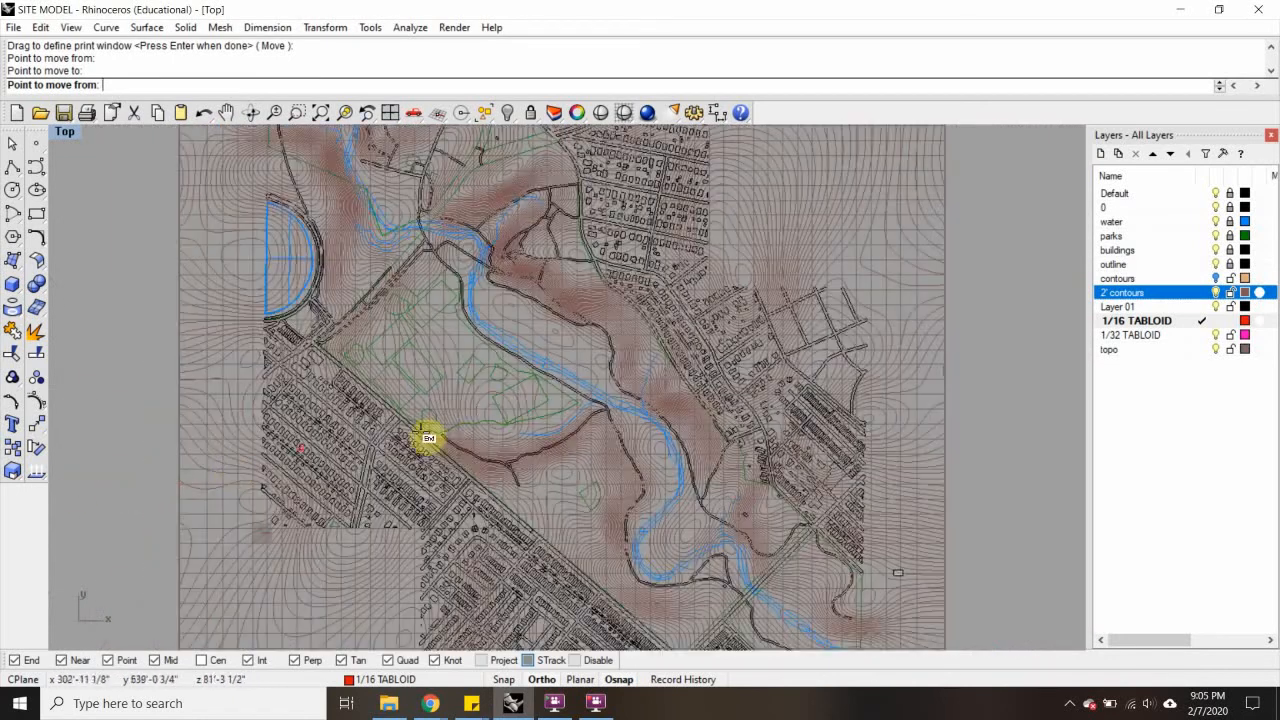
scroll(450, 443, down, 9)
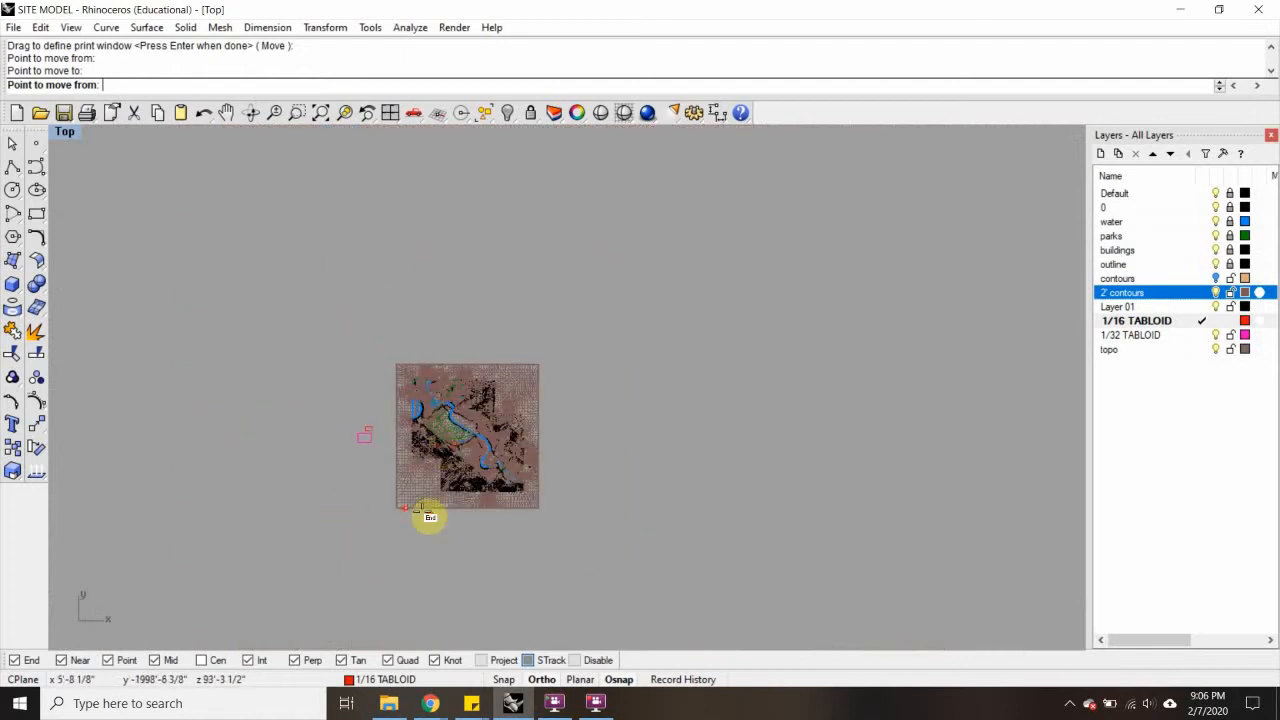
scroll(424, 510, up, 4)
scroll(591, 468, down, 8)
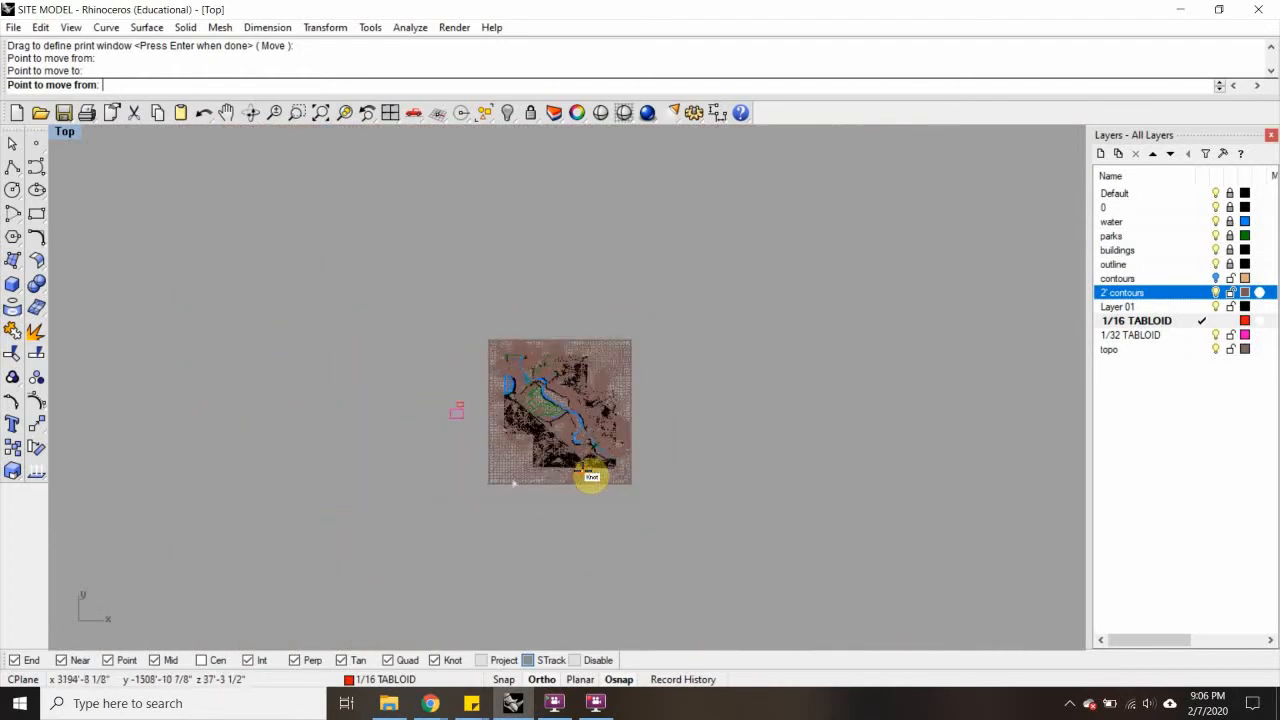
scroll(591, 474, up, 8)
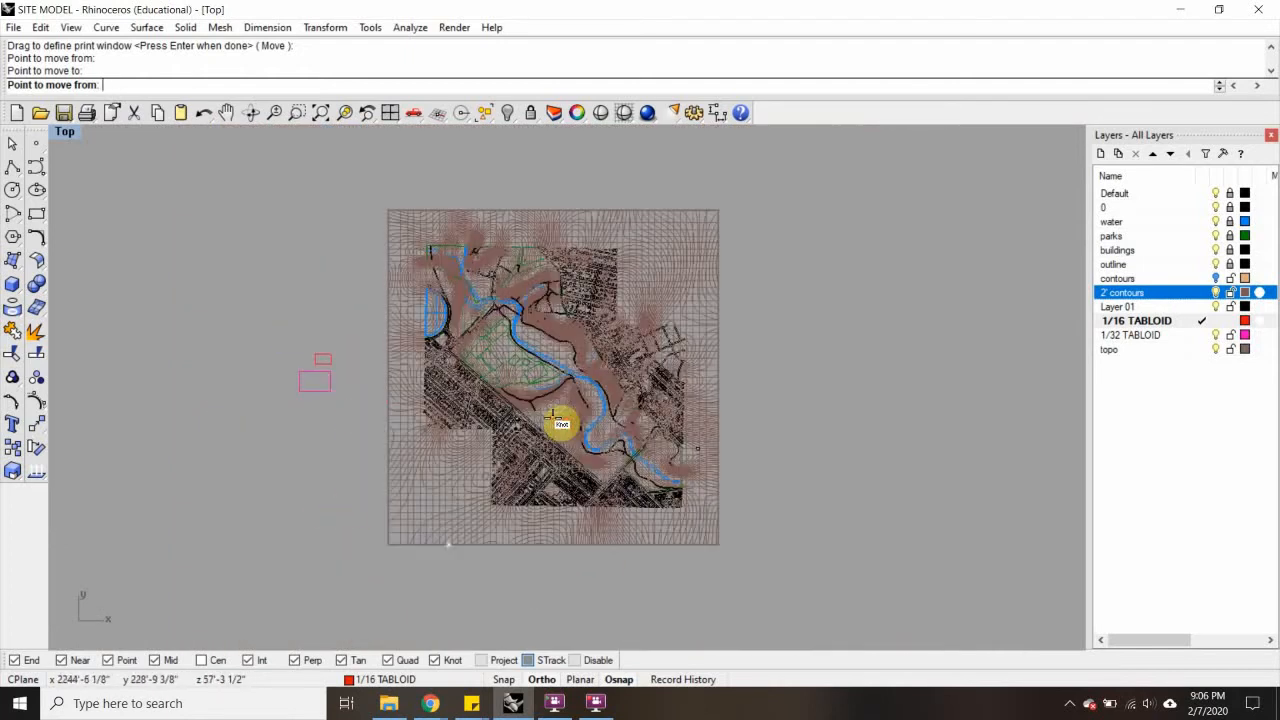
scroll(520, 360, up, 2)
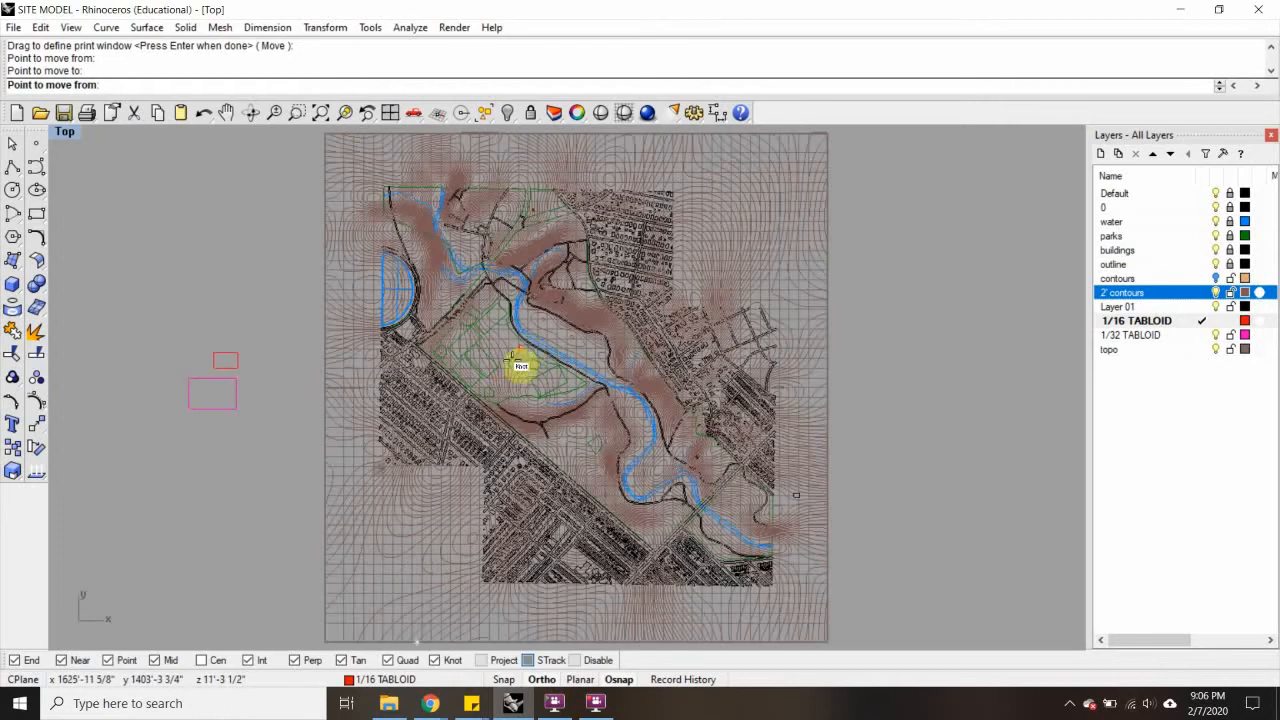
scroll(528, 392, down, 6)
scroll(523, 380, up, 2)
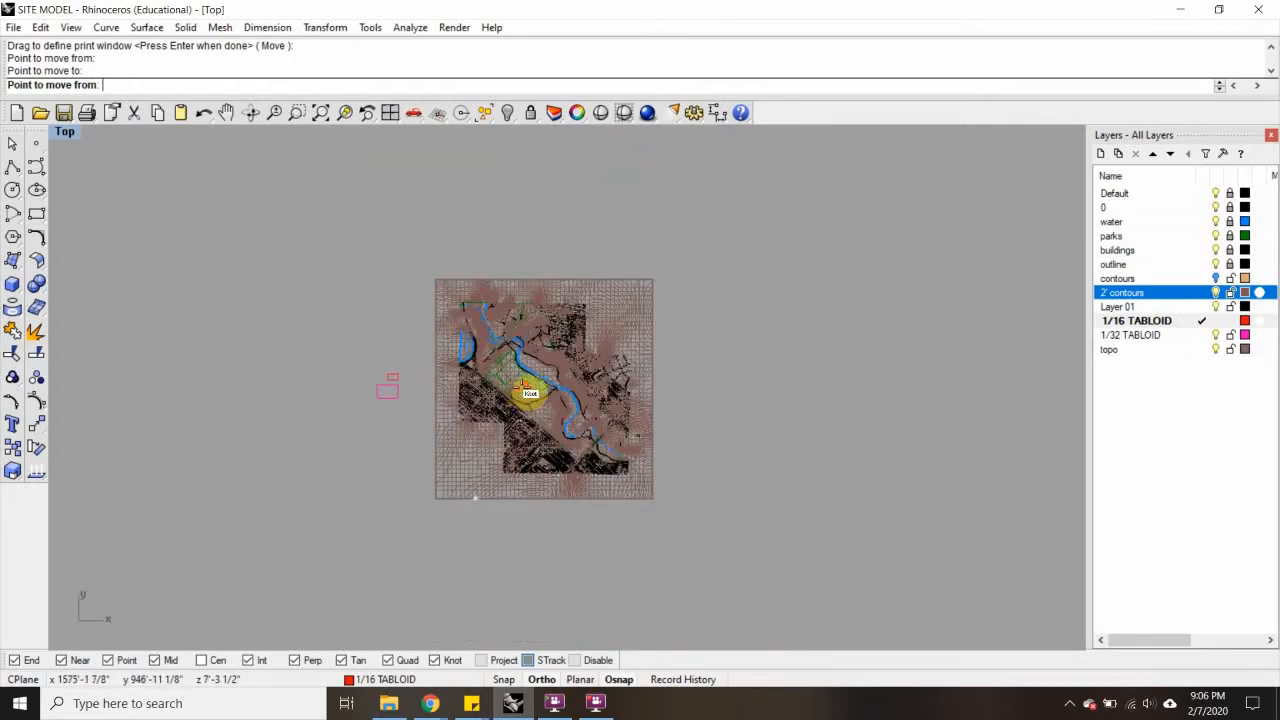
click(229, 380)
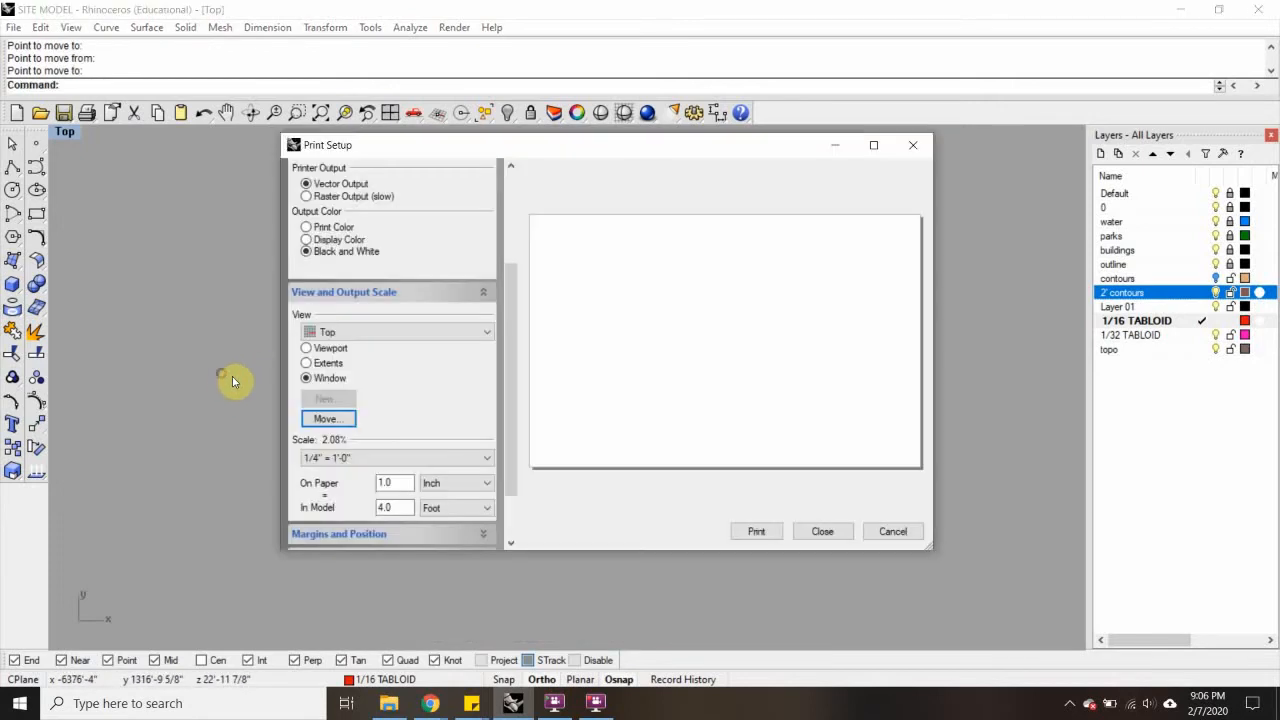
Move the print window by its lower-left corner onto the riverbank beside the looped road end northeast of the park
click(326, 419)
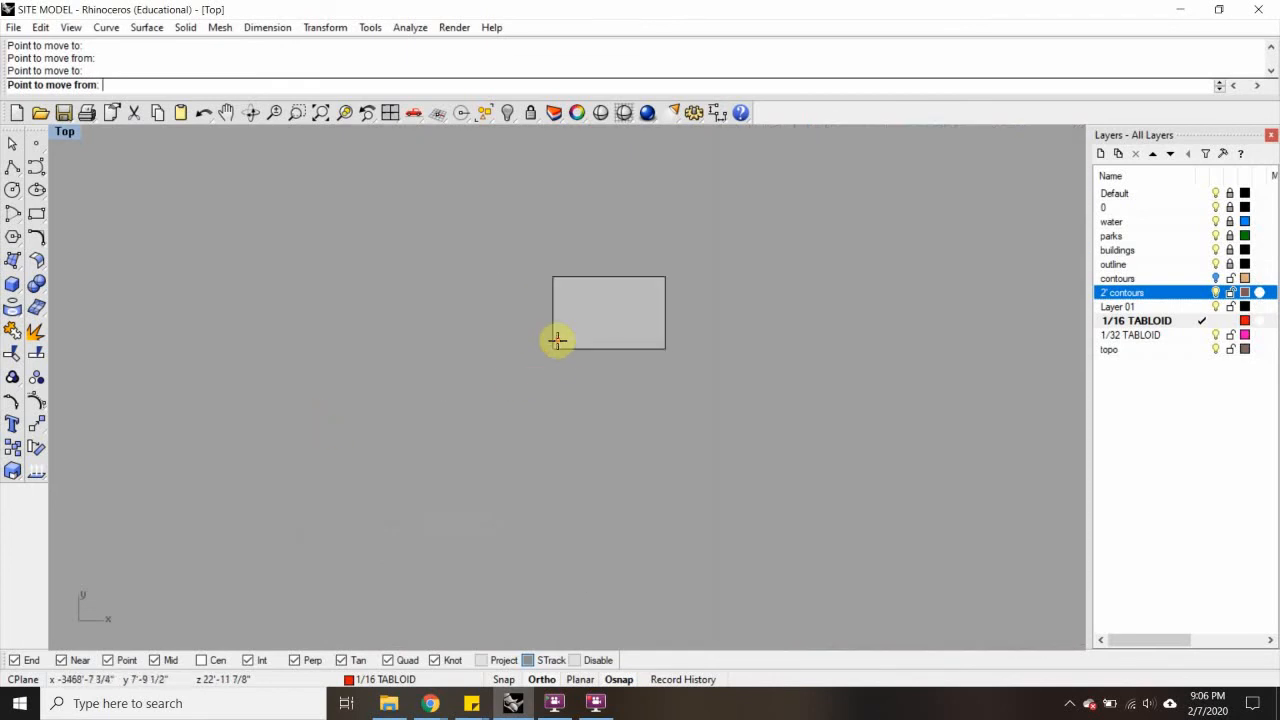
click(562, 333)
scroll(561, 334, down, 15)
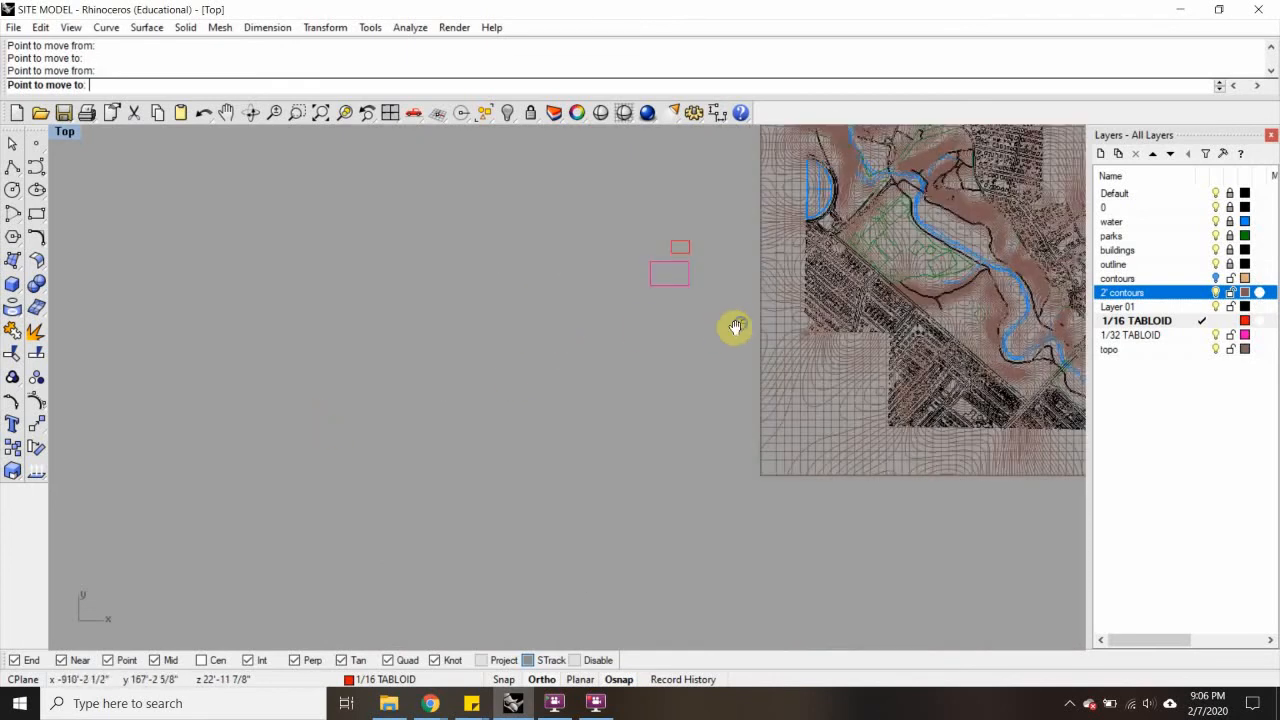
right_drag(734, 328, 394, 388)
scroll(581, 322, up, 8)
scroll(585, 322, up, 5)
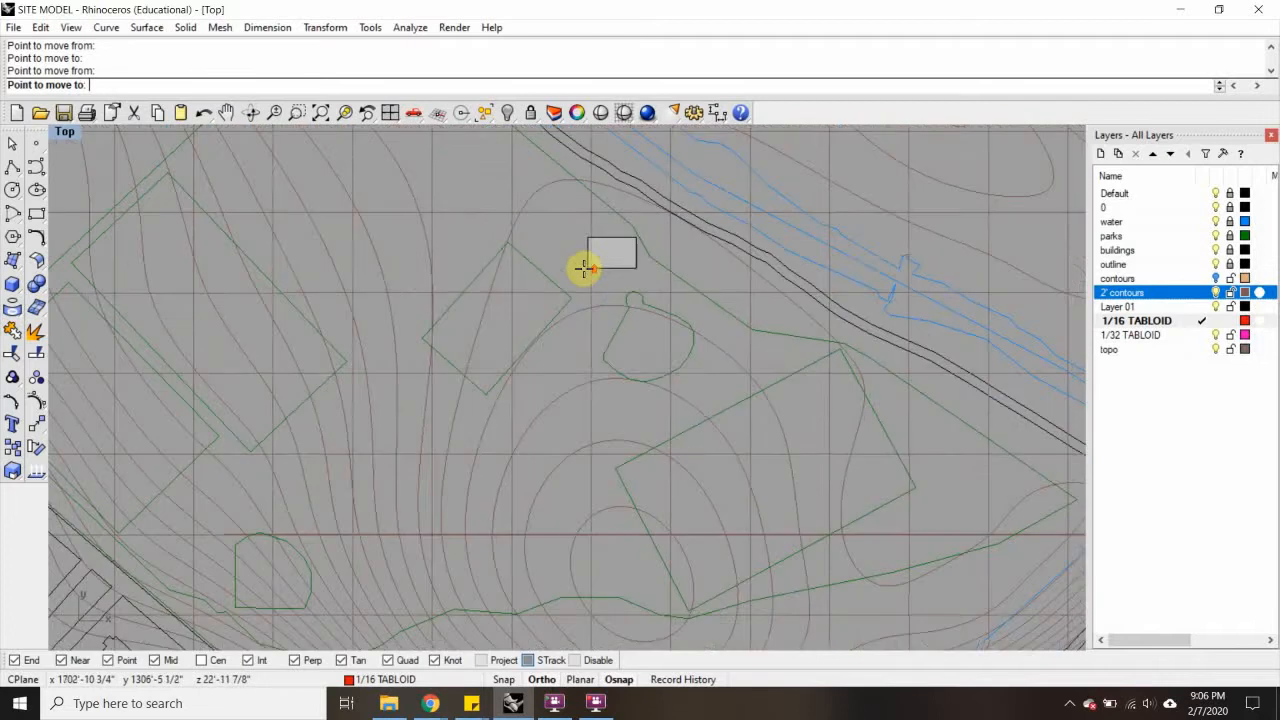
scroll(590, 266, down, 2)
scroll(529, 337, up, 6)
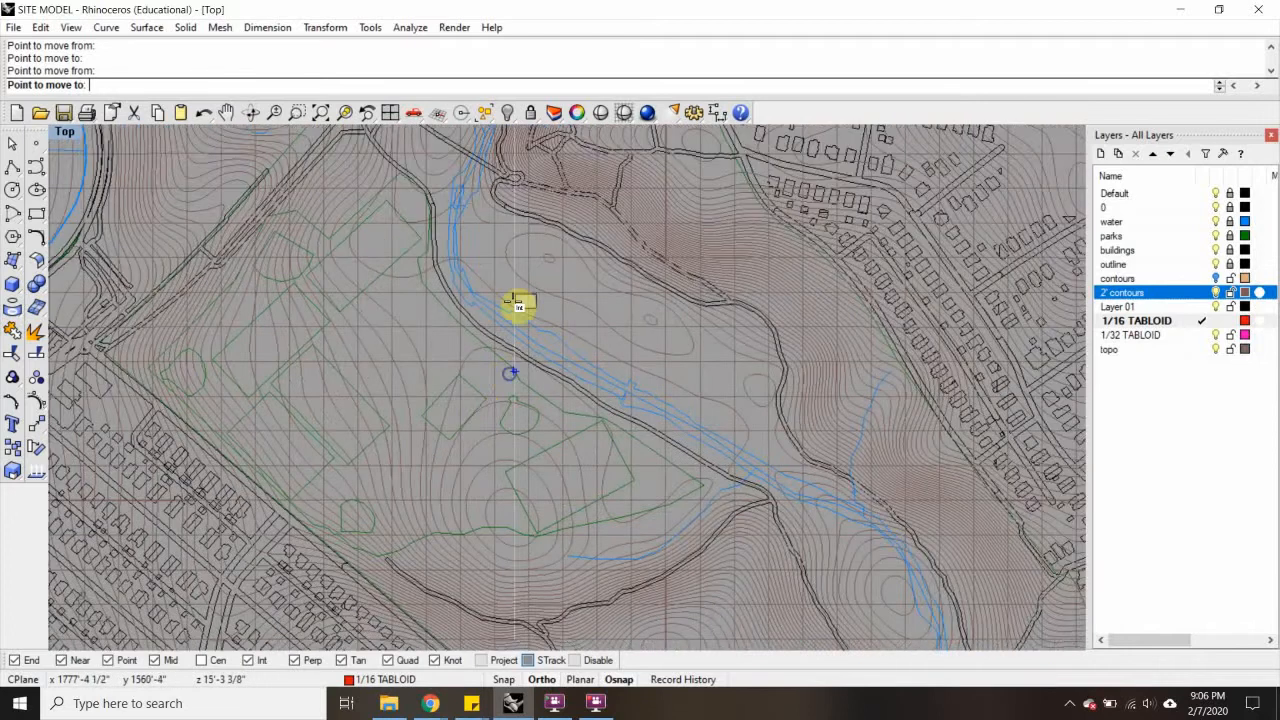
scroll(500, 294, down, 2)
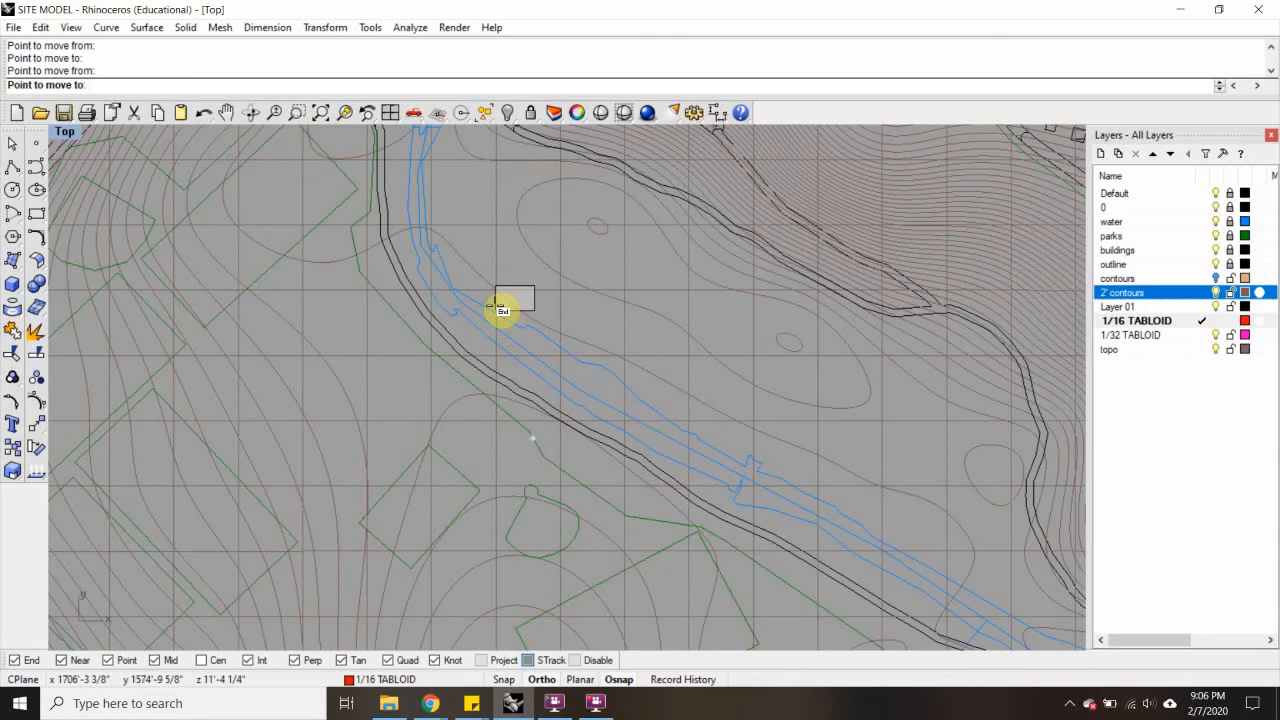
scroll(500, 306, down, 3)
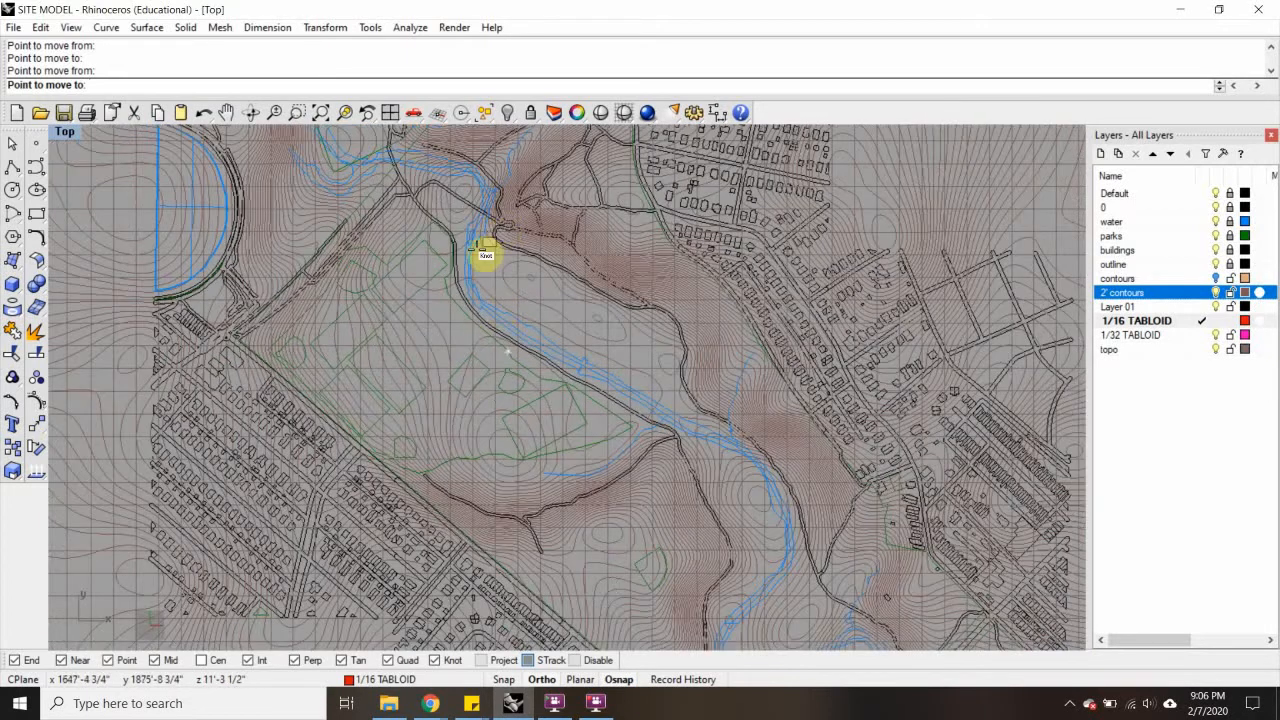
scroll(498, 228, up, 2)
scroll(496, 228, up, 3)
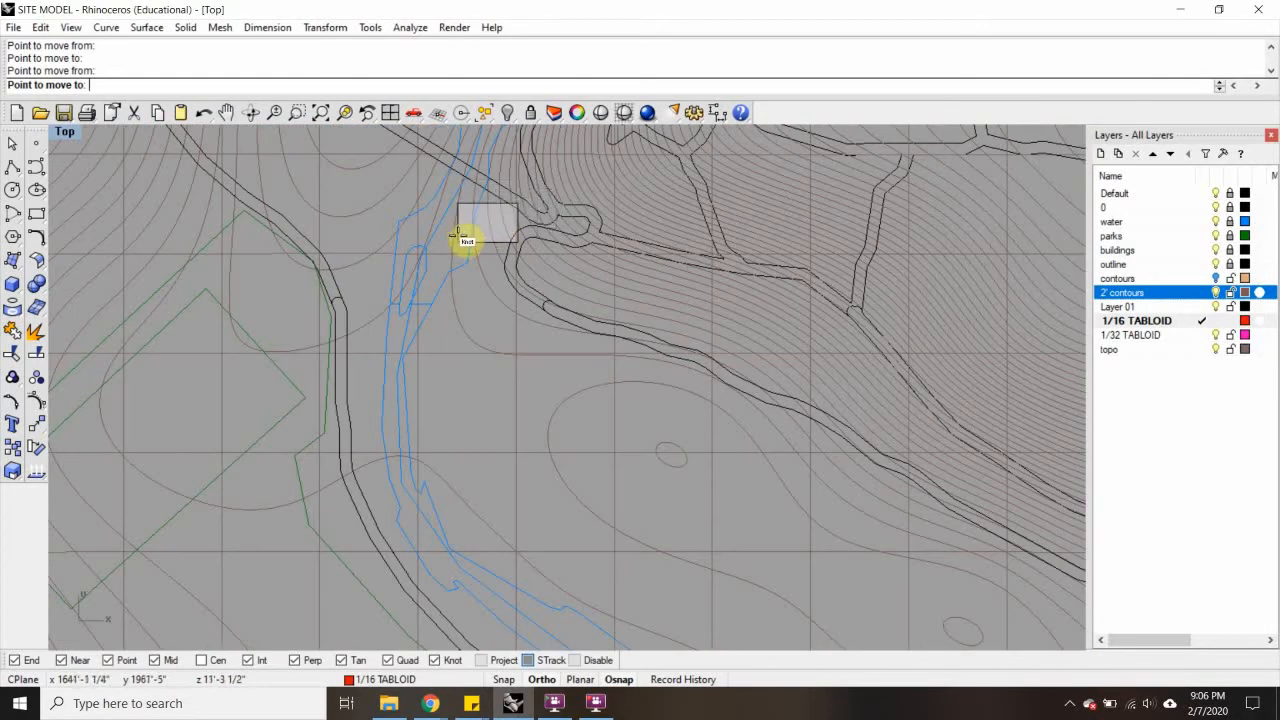
scroll(466, 241, down, 3)
scroll(478, 243, up, 4)
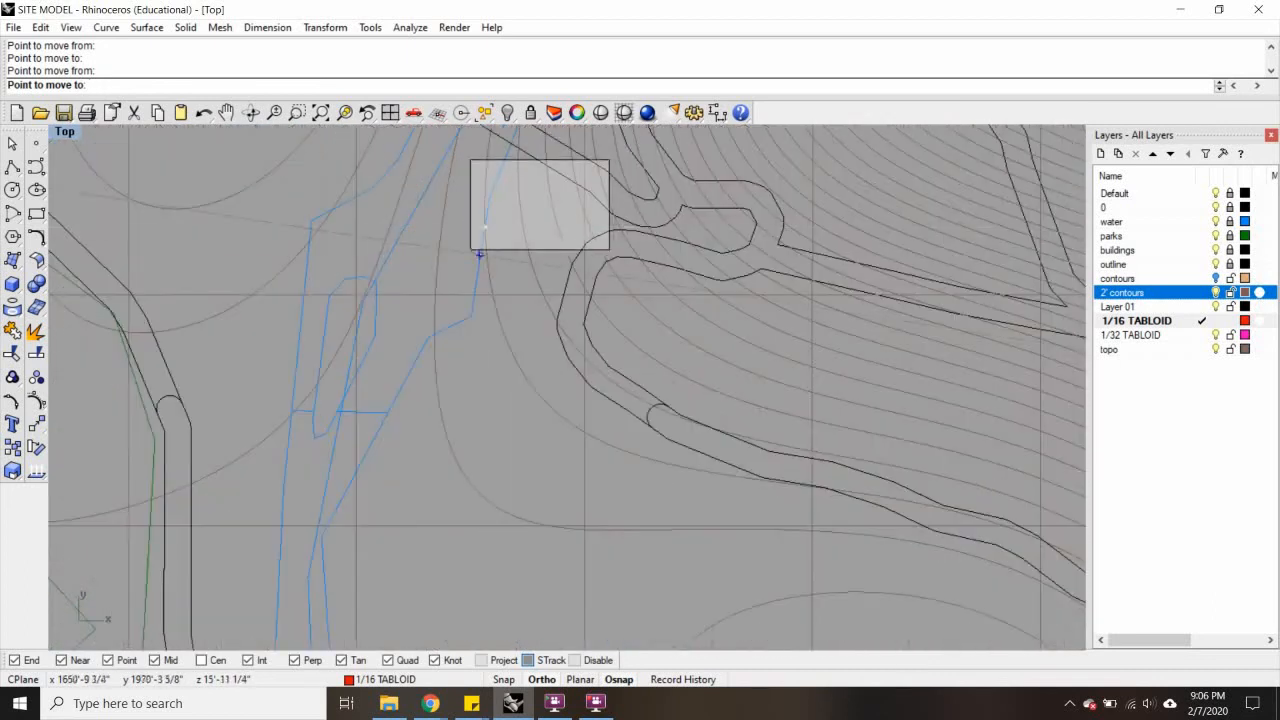
click(486, 262)
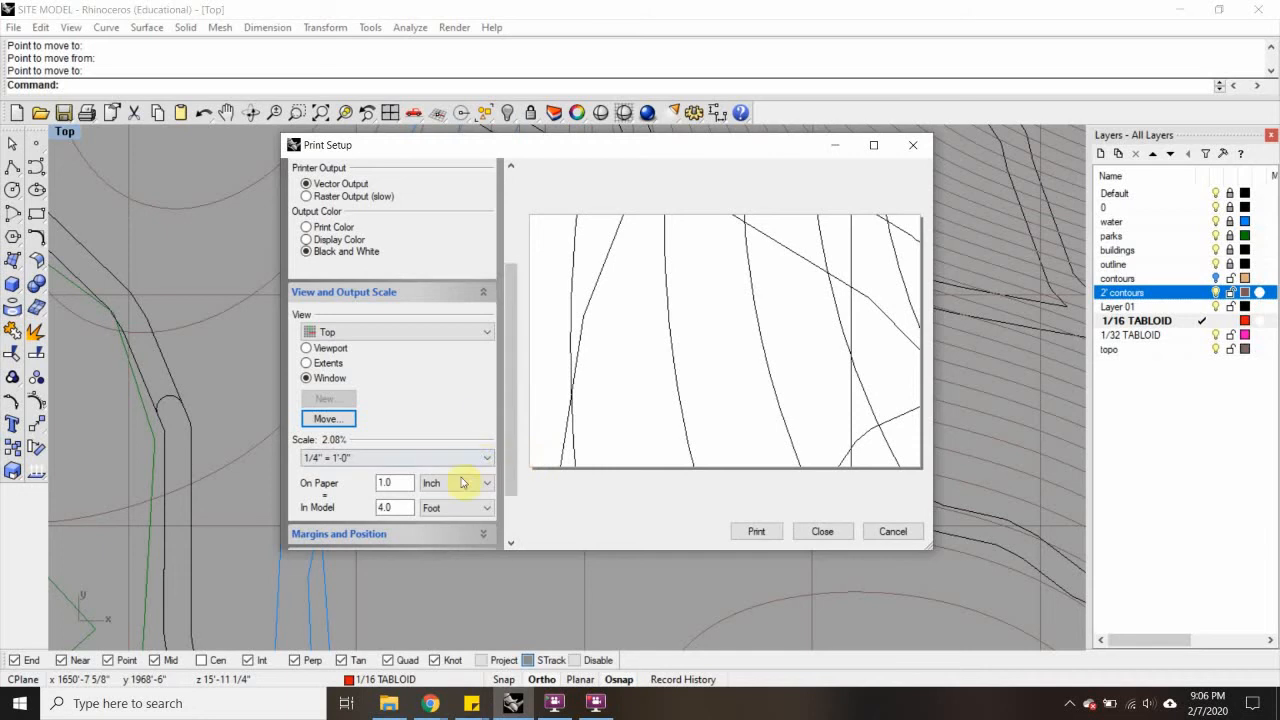
Compare the print preview at 1/16" = 1'-0" and 1/4" = 1'-0", leaving the print setup without printing
click(485, 459)
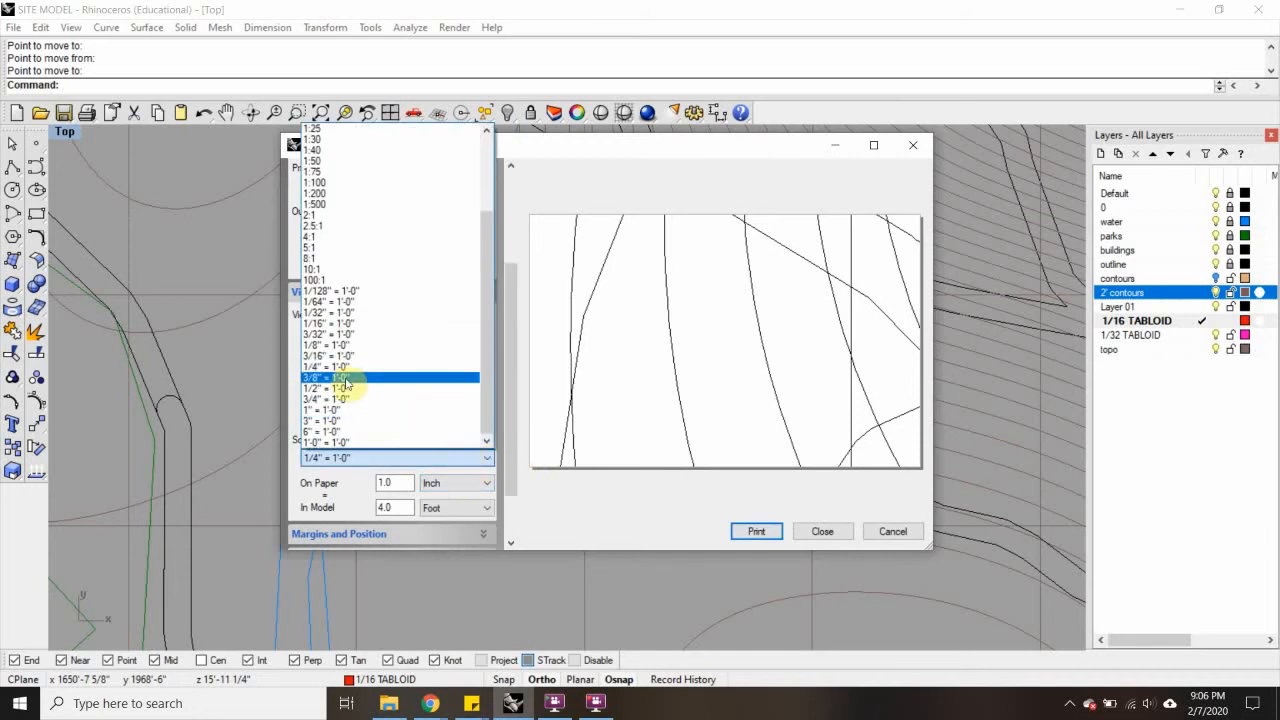
click(324, 323)
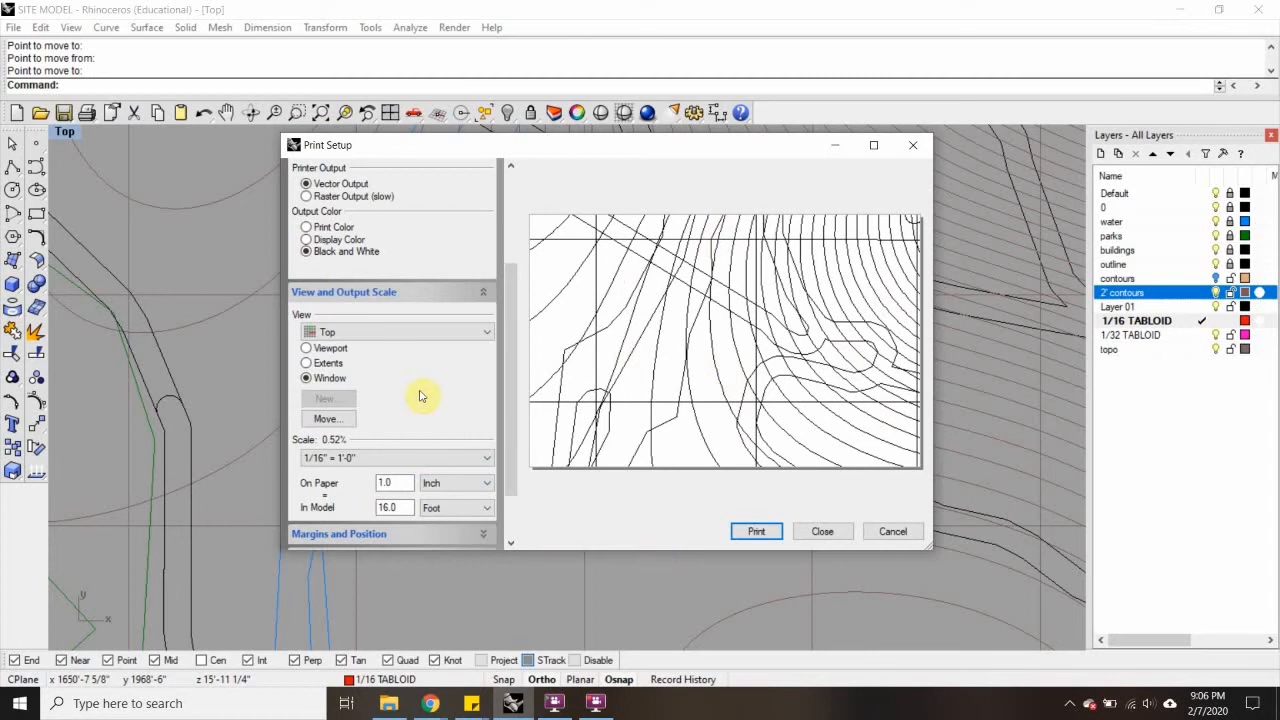
scroll(384, 376, down, 3)
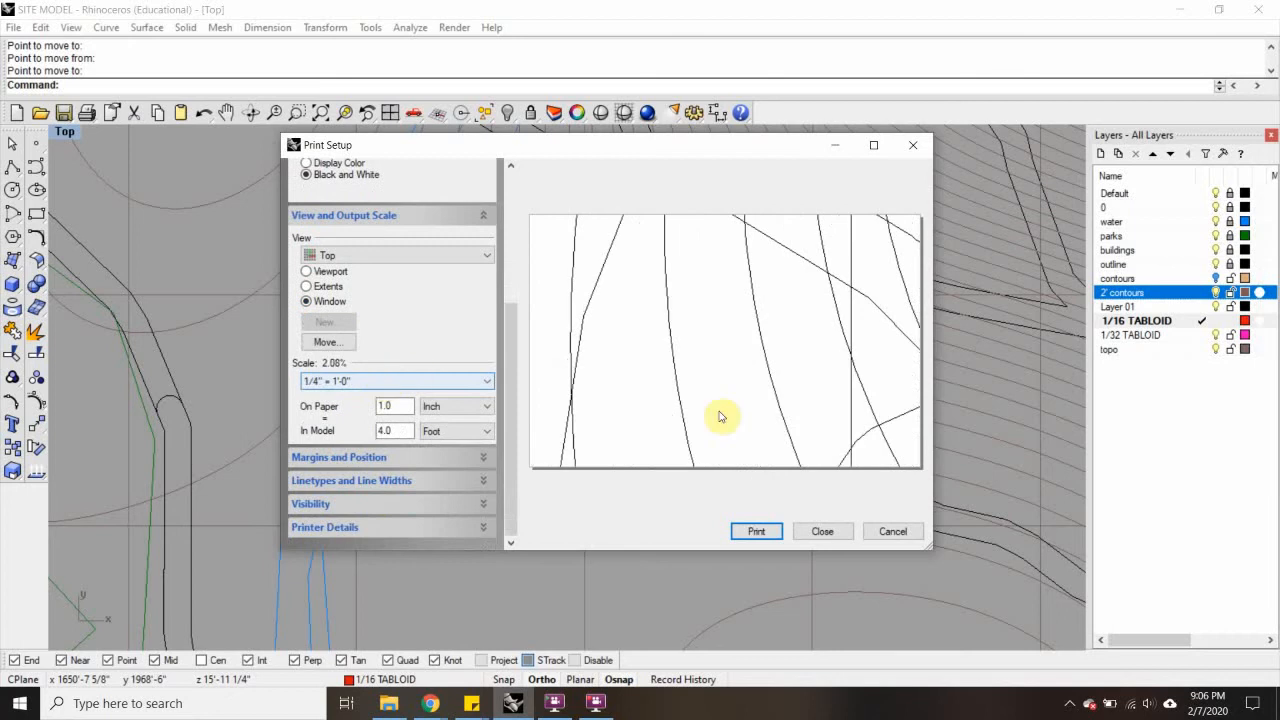
click(882, 534)
Delete the 2' contours layer together with all the objects on it
scroll(568, 382, down, 16)
scroll(568, 382, down, 3)
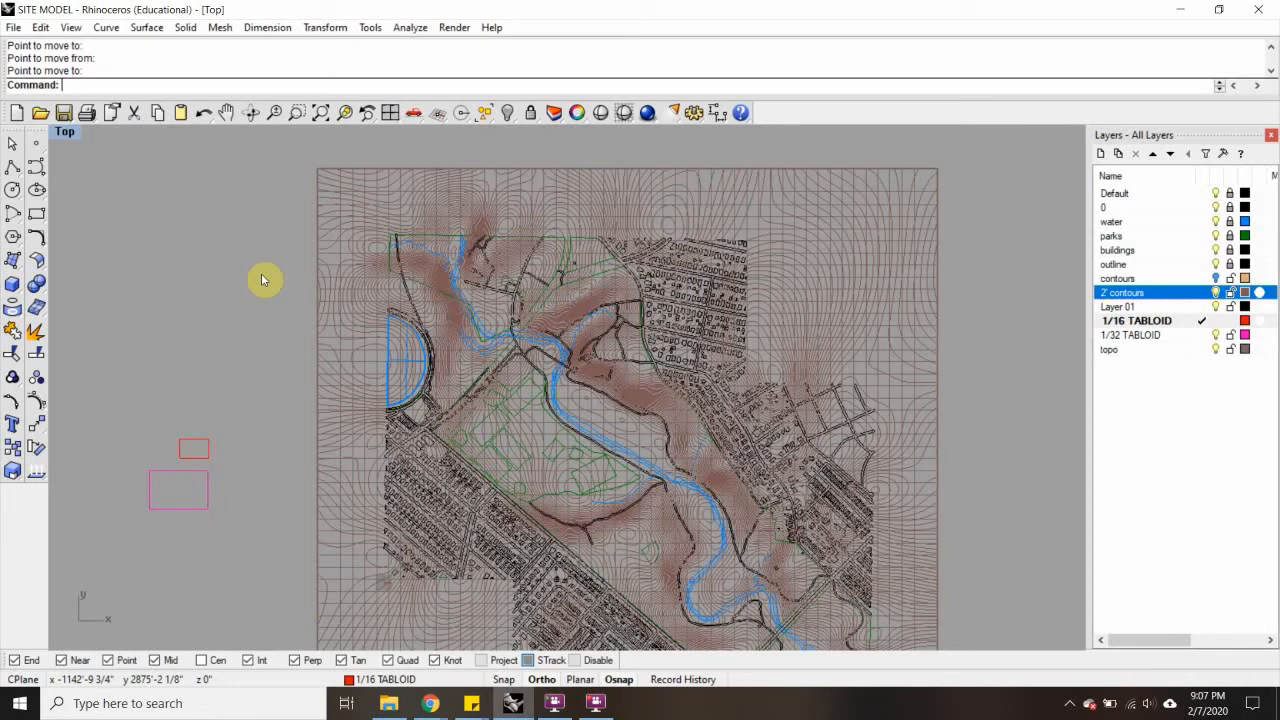
scroll(395, 345, down, 5)
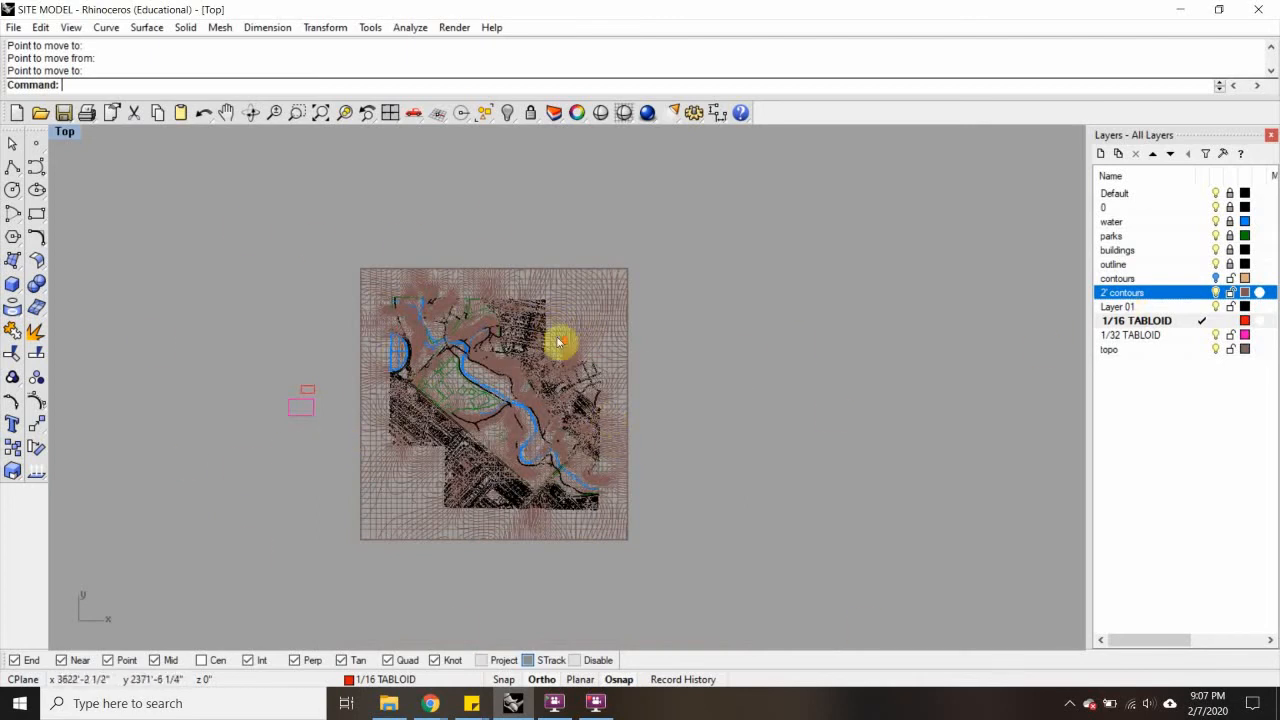
scroll(559, 342, up, 6)
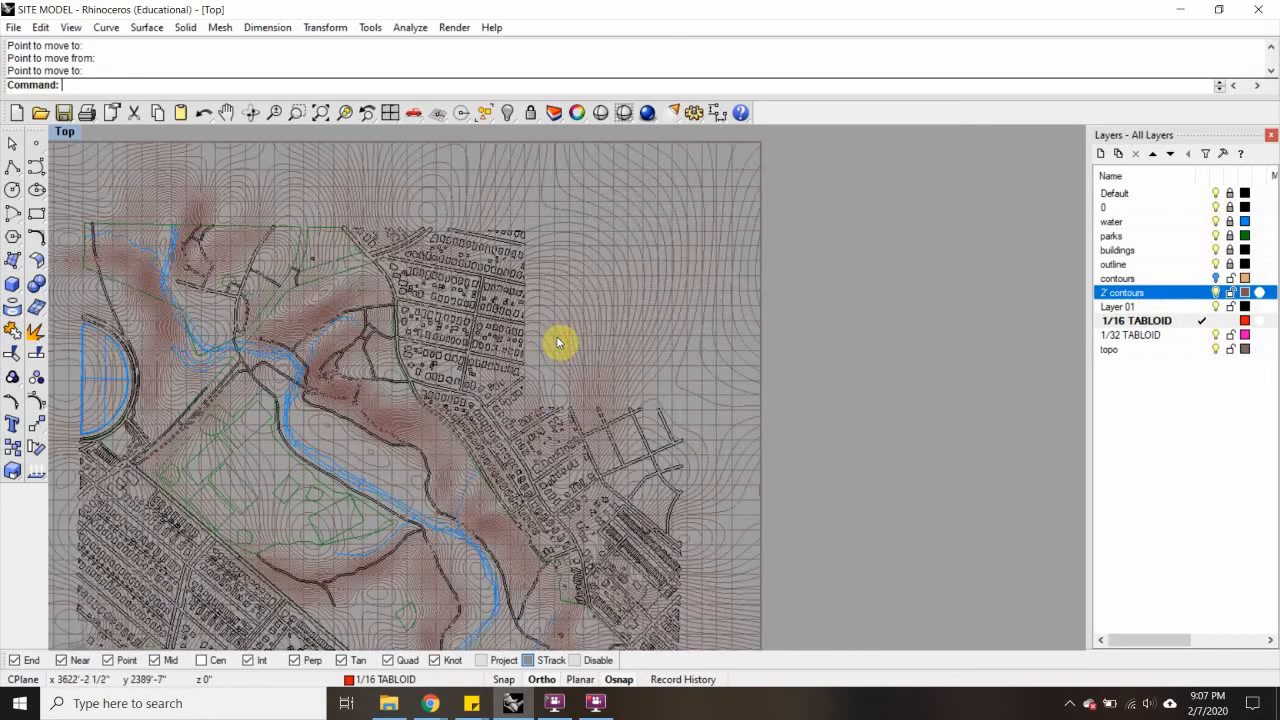
right_click(1181, 297)
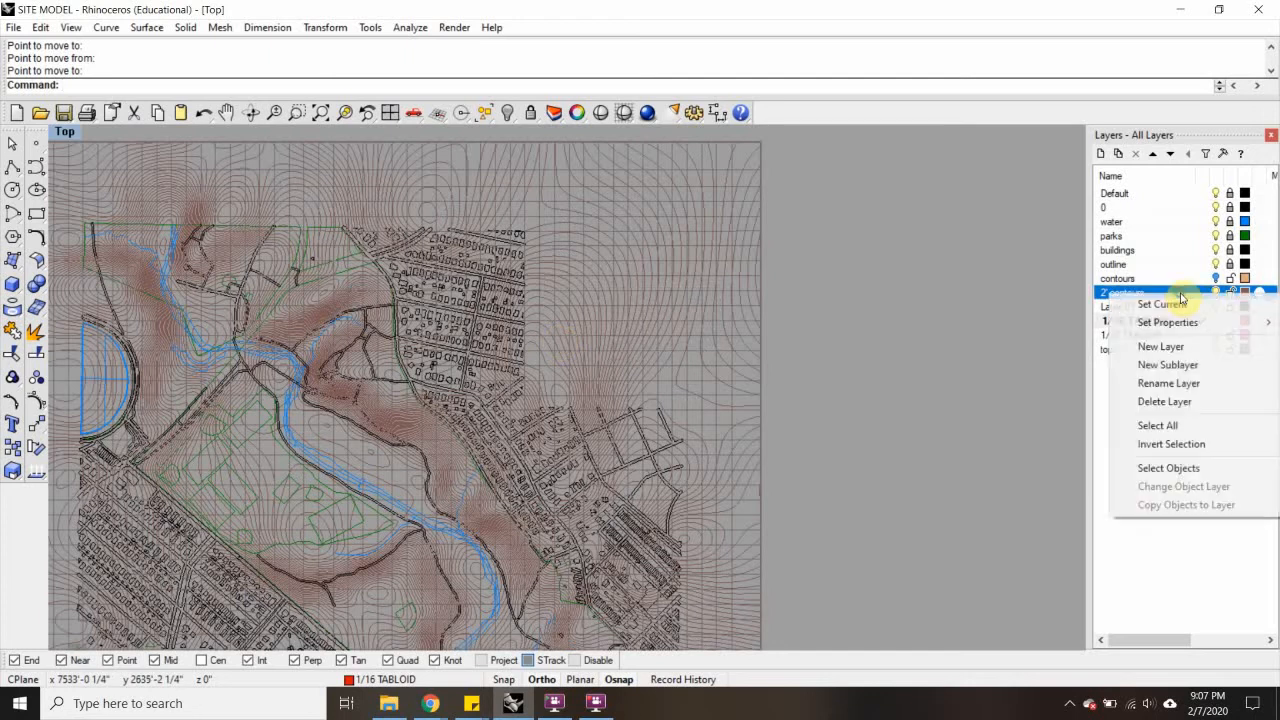
click(1166, 401)
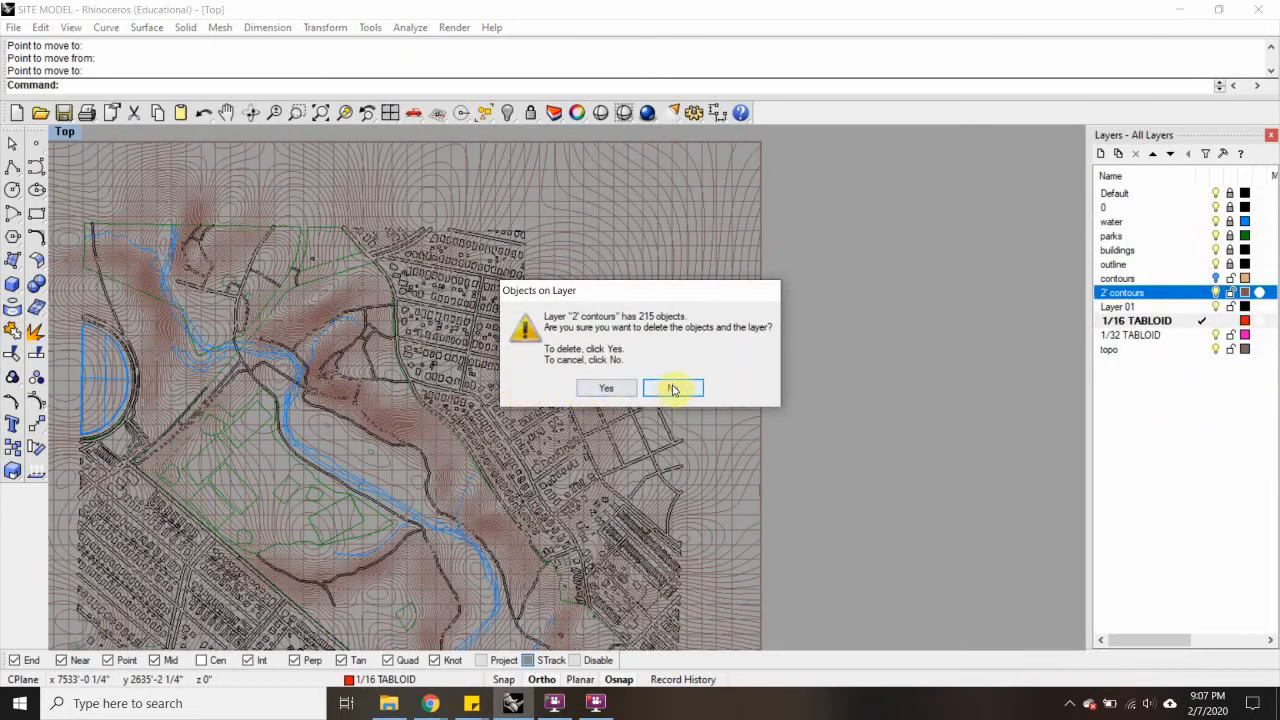
click(603, 389)
Save the model as a separate file named SITE MODEL 1-4sample in the MORGAN folder
click(13, 27)
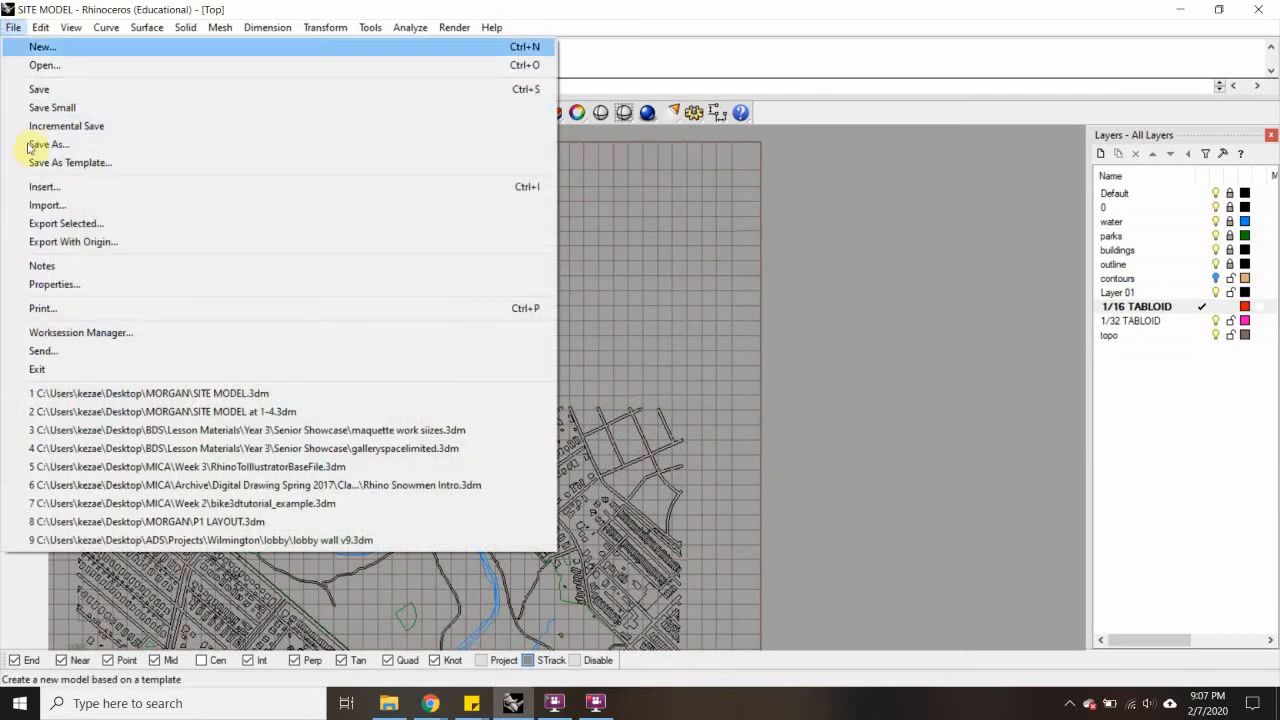
click(80, 145)
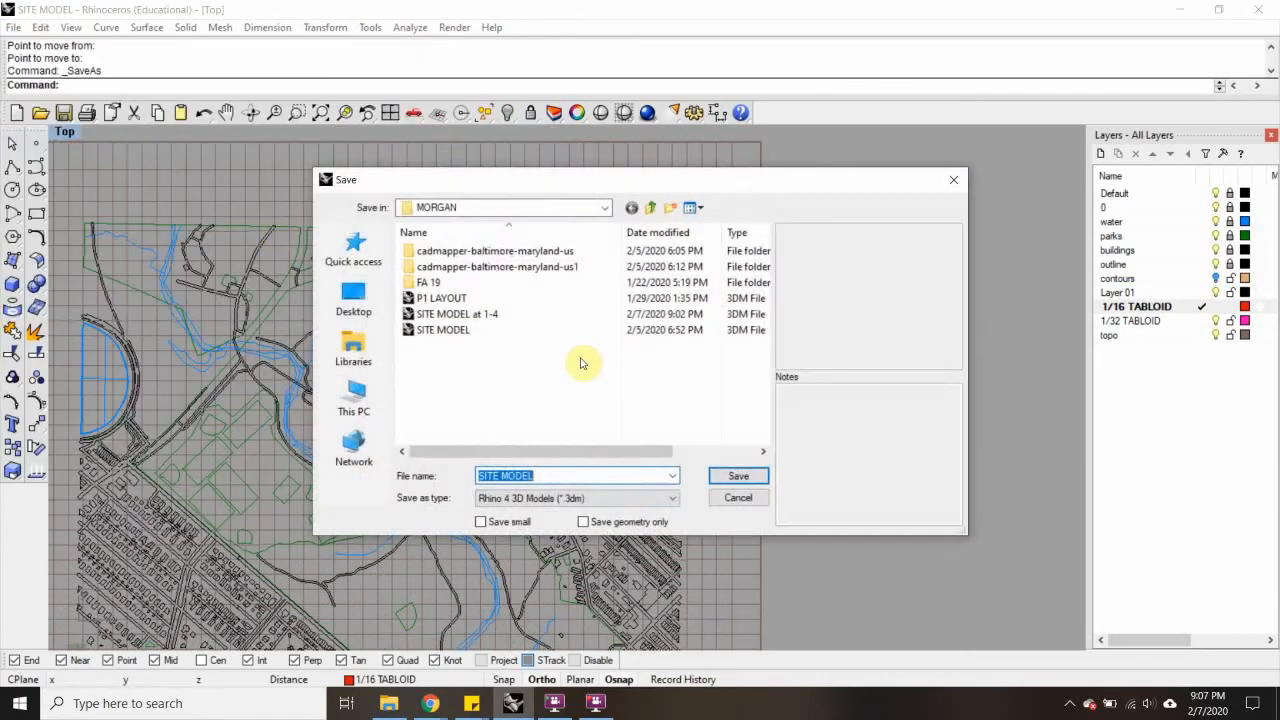
click(542, 475)
text(1-4sample)
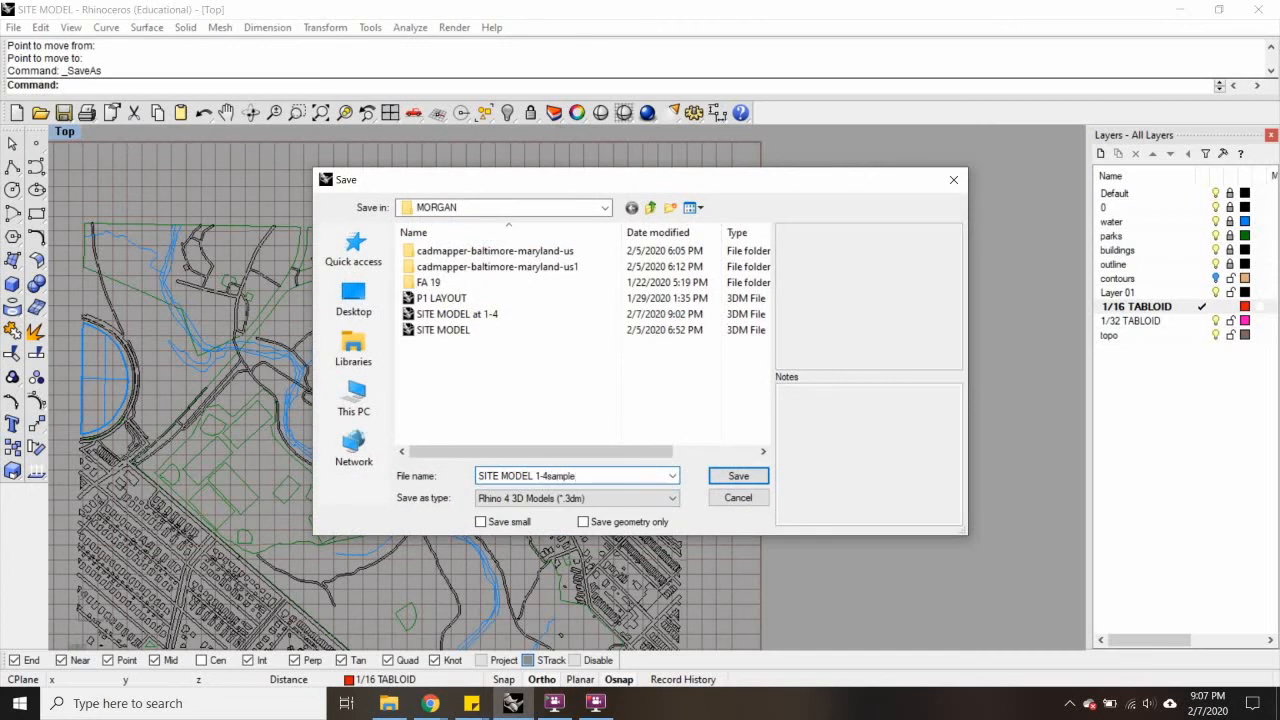
click(737, 475)
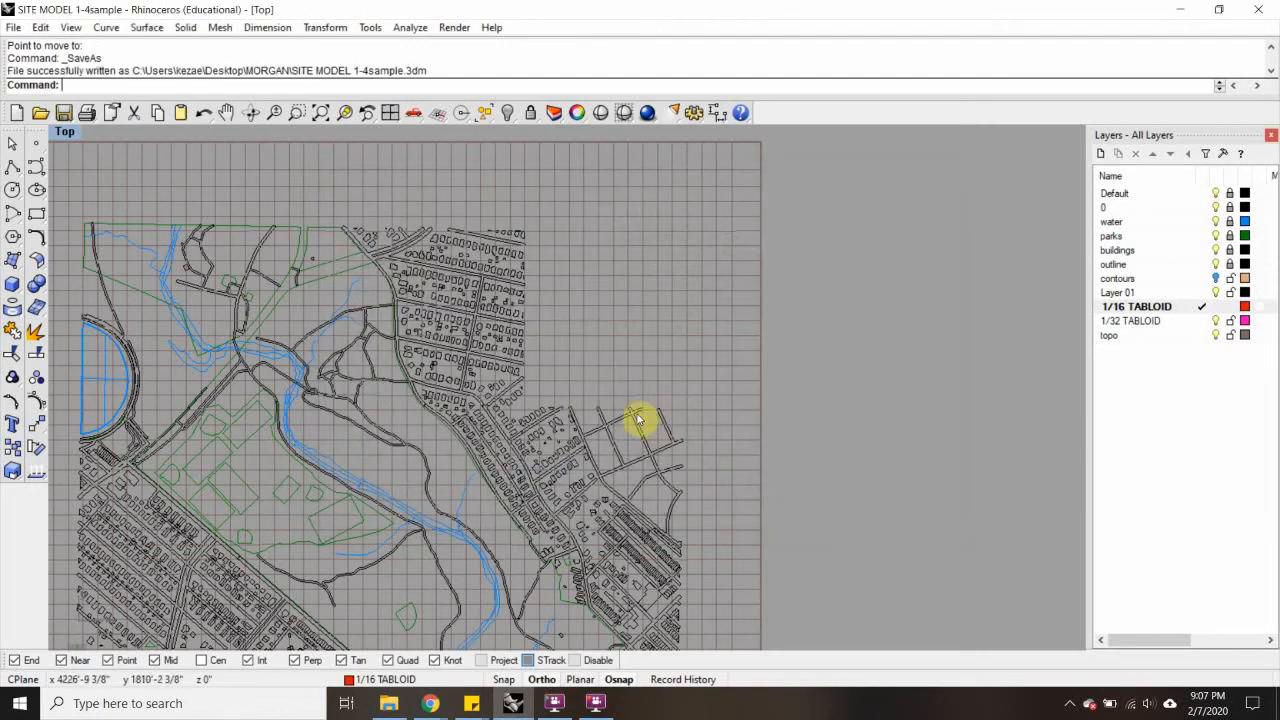
Unlock the Default, 0, water, parks, buildings and outline layers
scroll(446, 400, down, 3)
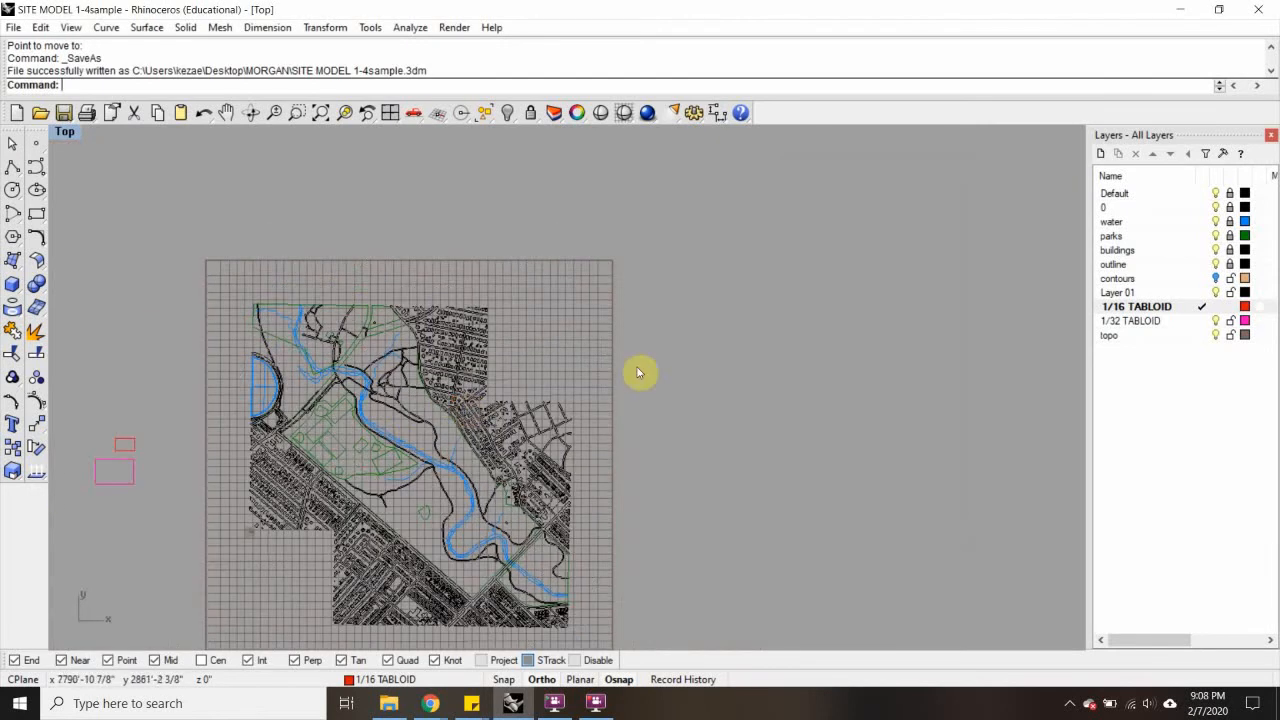
click(1232, 263)
click(1231, 250)
click(1230, 236)
click(1229, 221)
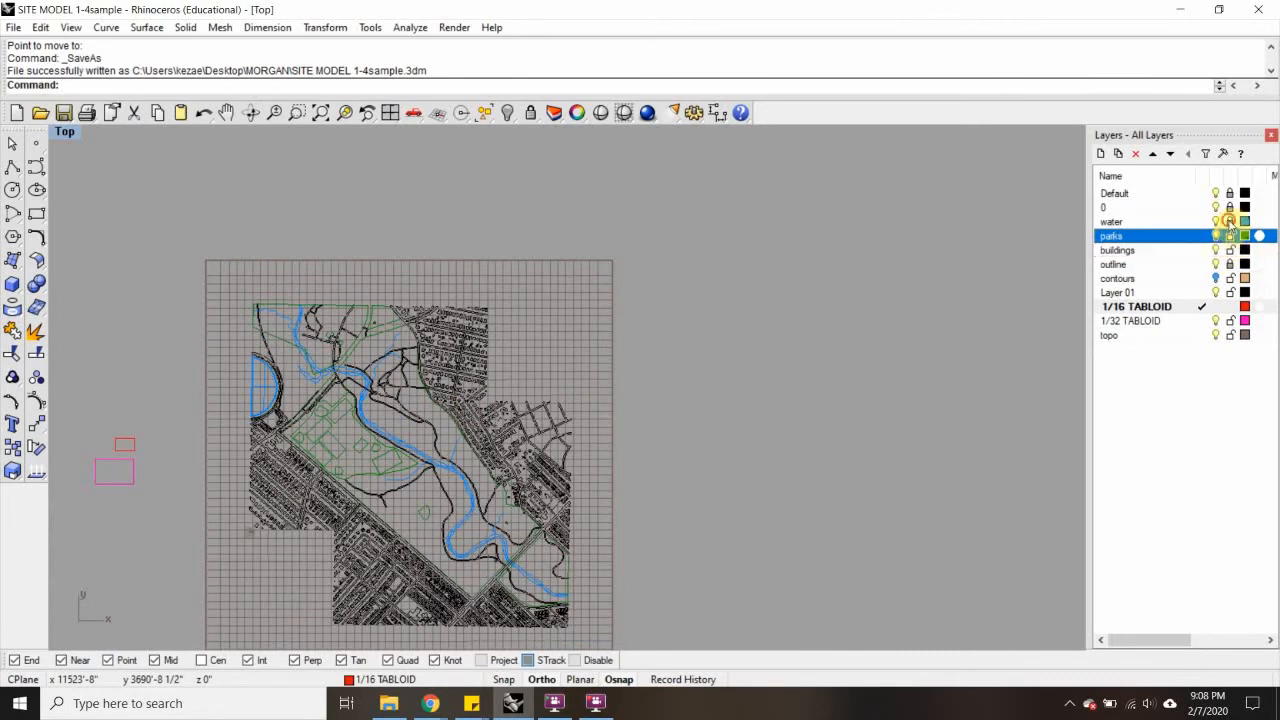
click(1230, 207)
click(1230, 193)
click(1231, 263)
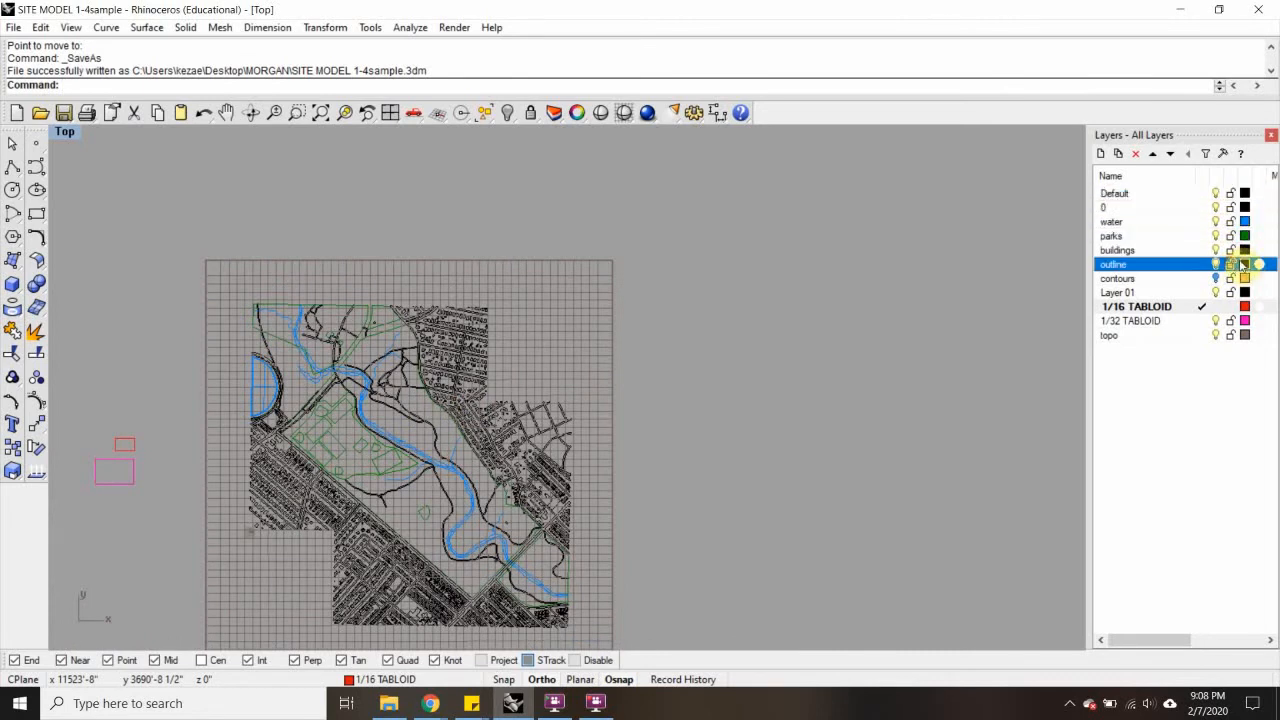
Delete the hidden contours layer along with its objects
click(1189, 280)
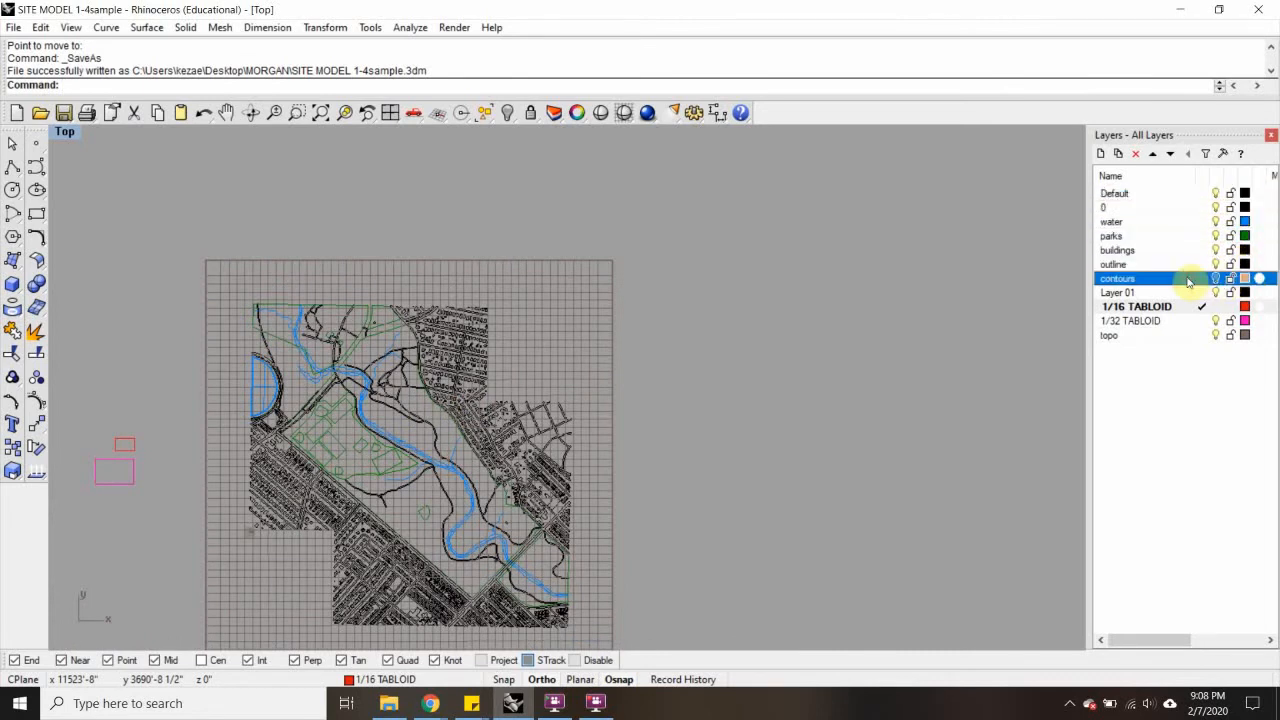
right_click(1189, 280)
click(1175, 387)
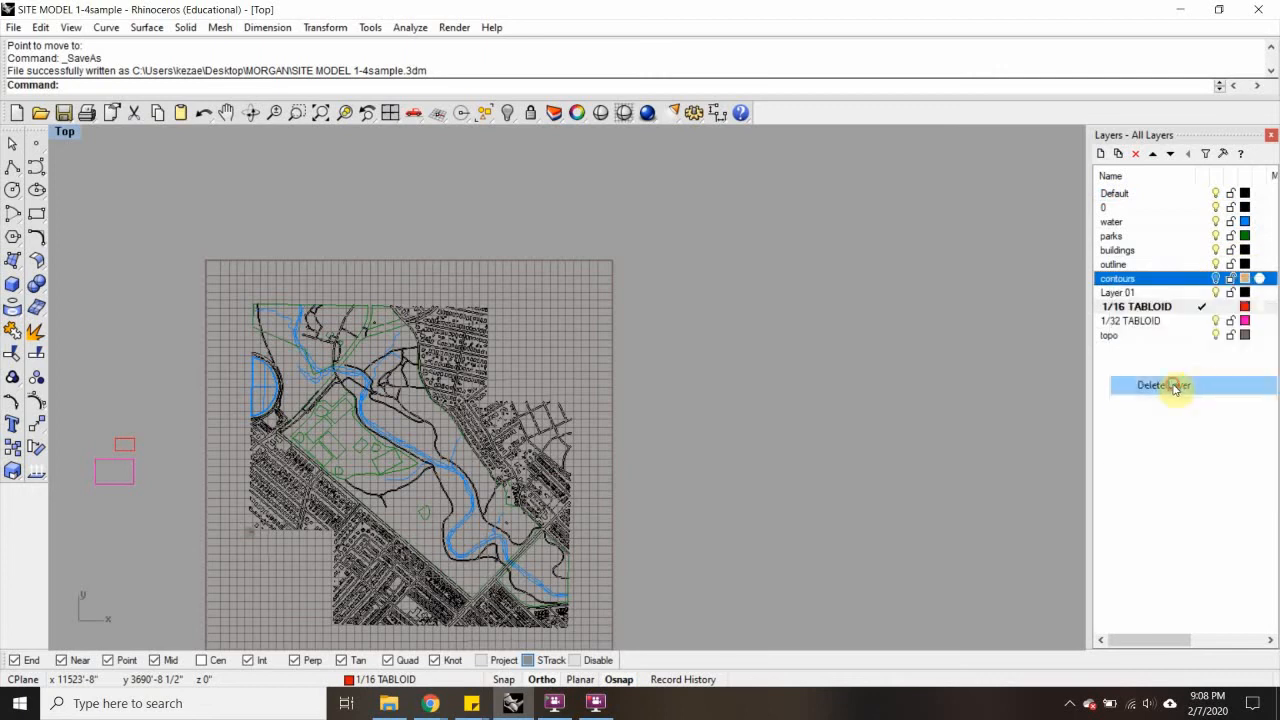
click(606, 388)
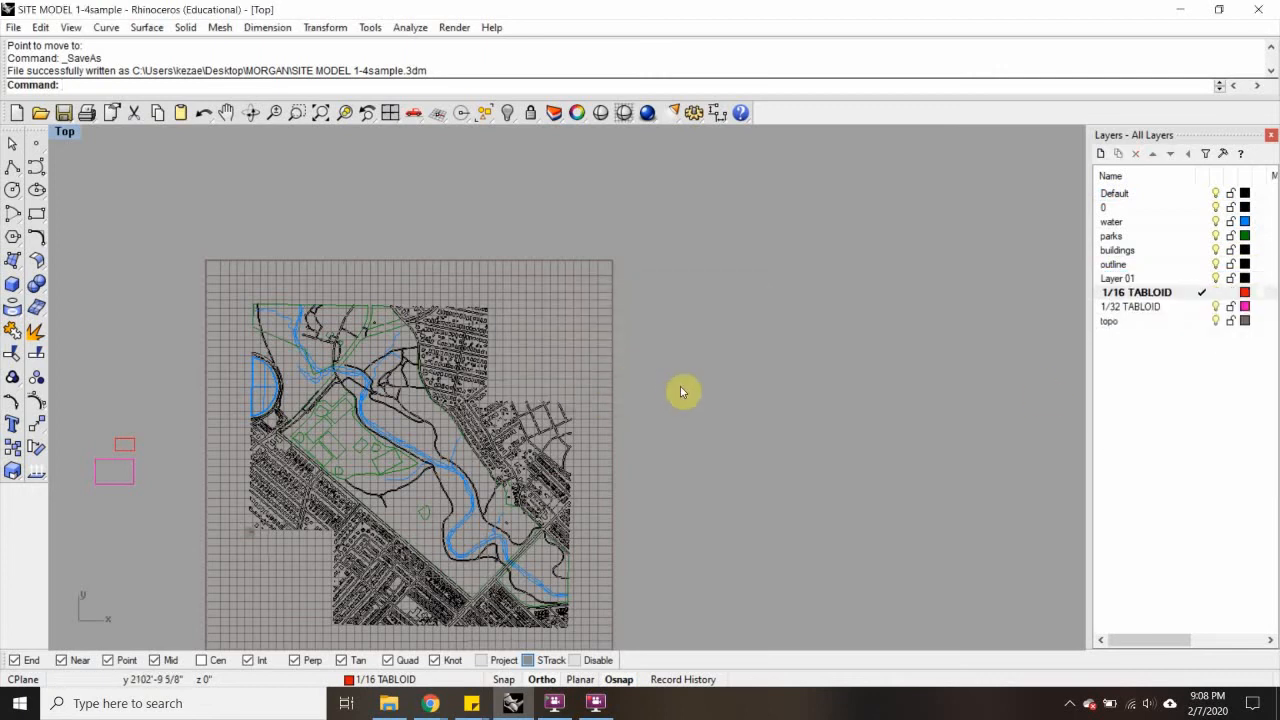
Check the document's model units and distance display settings, leaving them as they are
right_drag(680, 392, 760, 313)
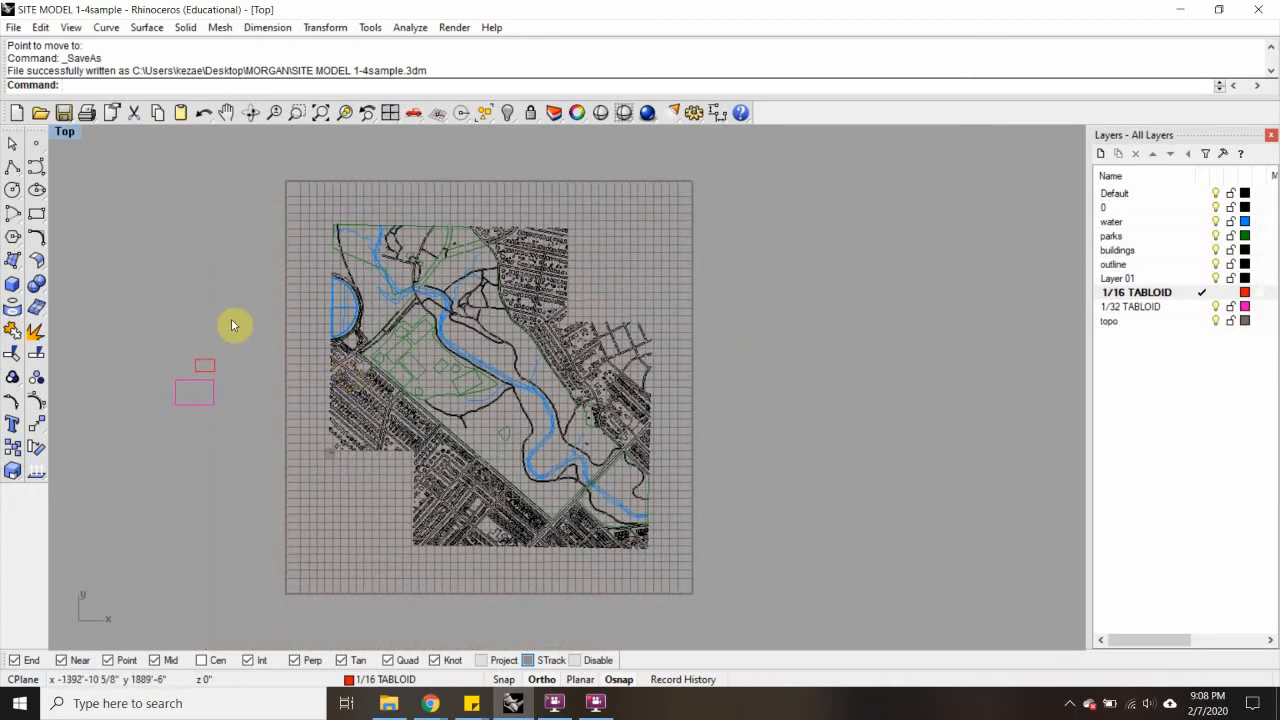
scroll(231, 320, down, 4)
right_drag(149, 354, 209, 380)
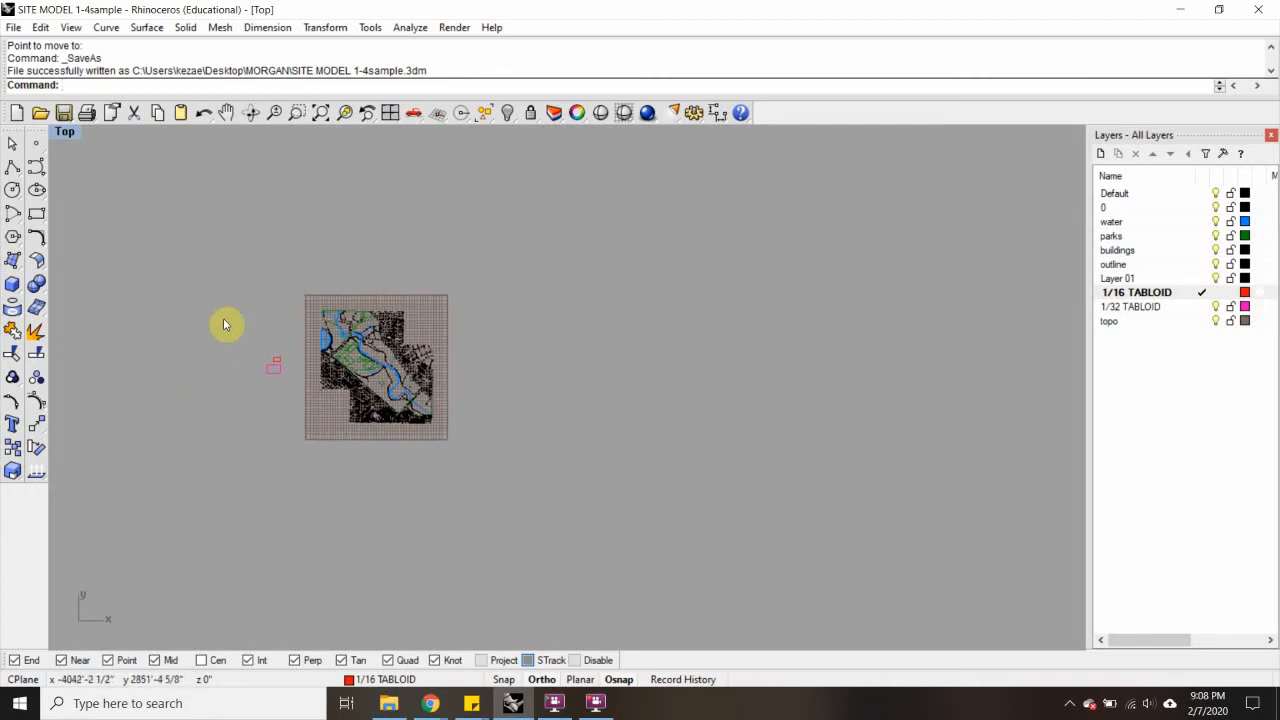
scroll(223, 322, up, 4)
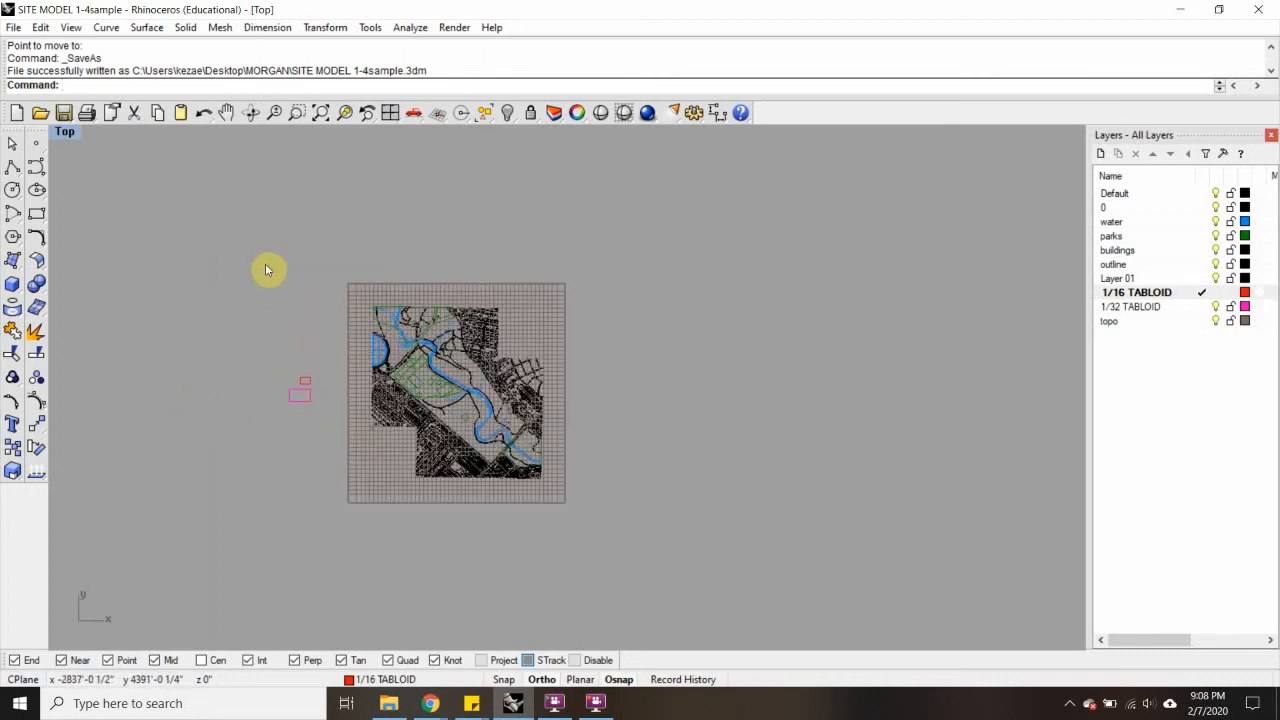
text(UNIts)
key(Return)
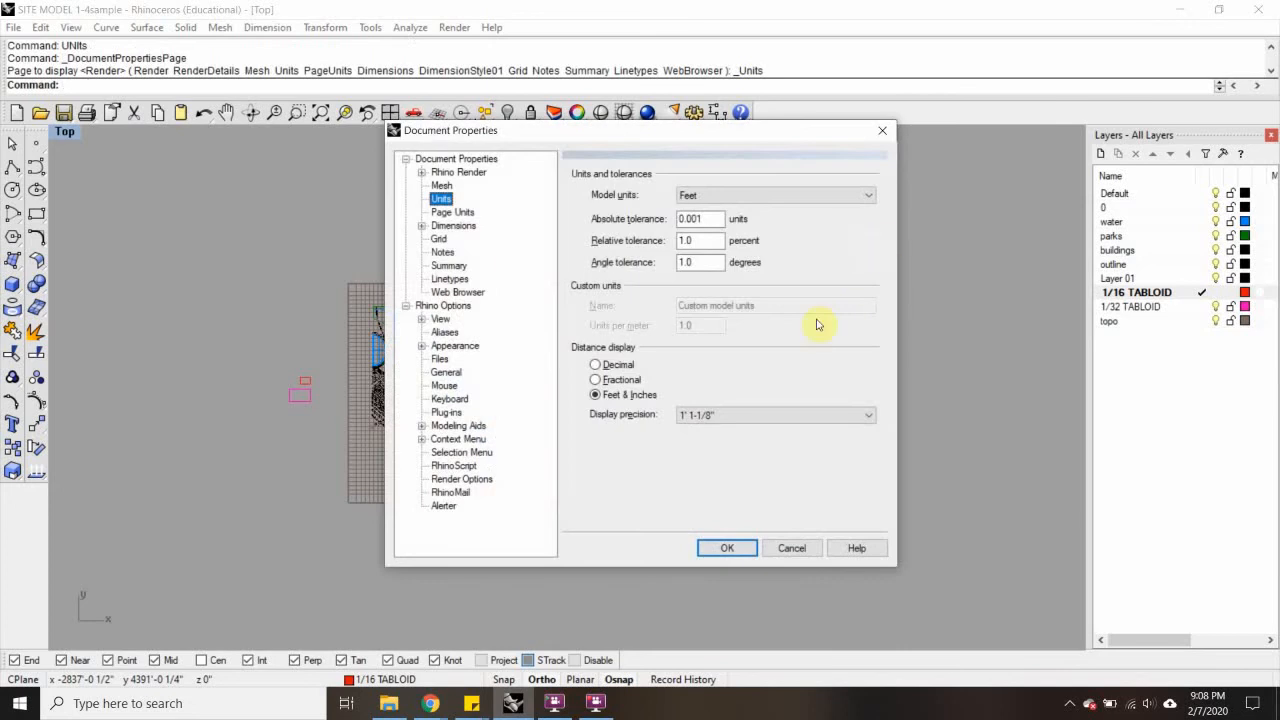
click(728, 547)
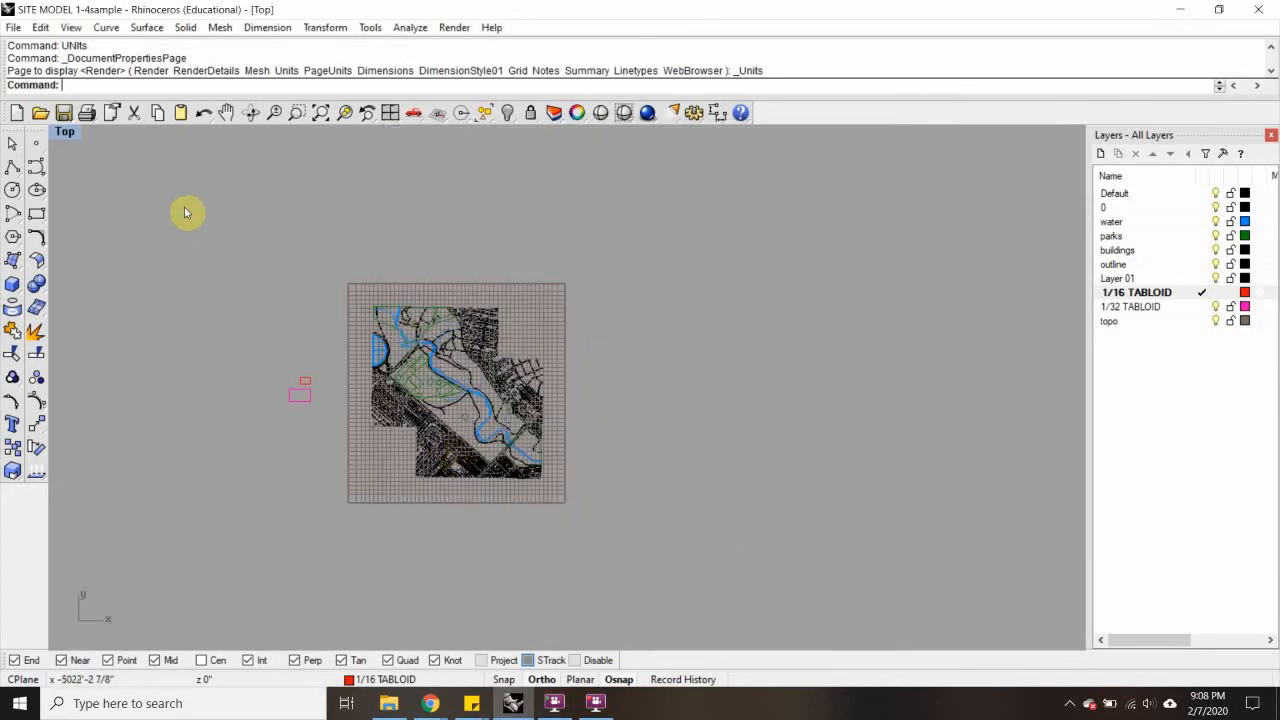
Scale the whole site model and both tabloid frames by 1/12 about a point just below the frames
mouse_move(184, 205)
mouse_down()
mouse_move(642, 522)
mouse_move(639, 565)
mouse_move(378, 437)
mouse_move(808, 571)
mouse_up()
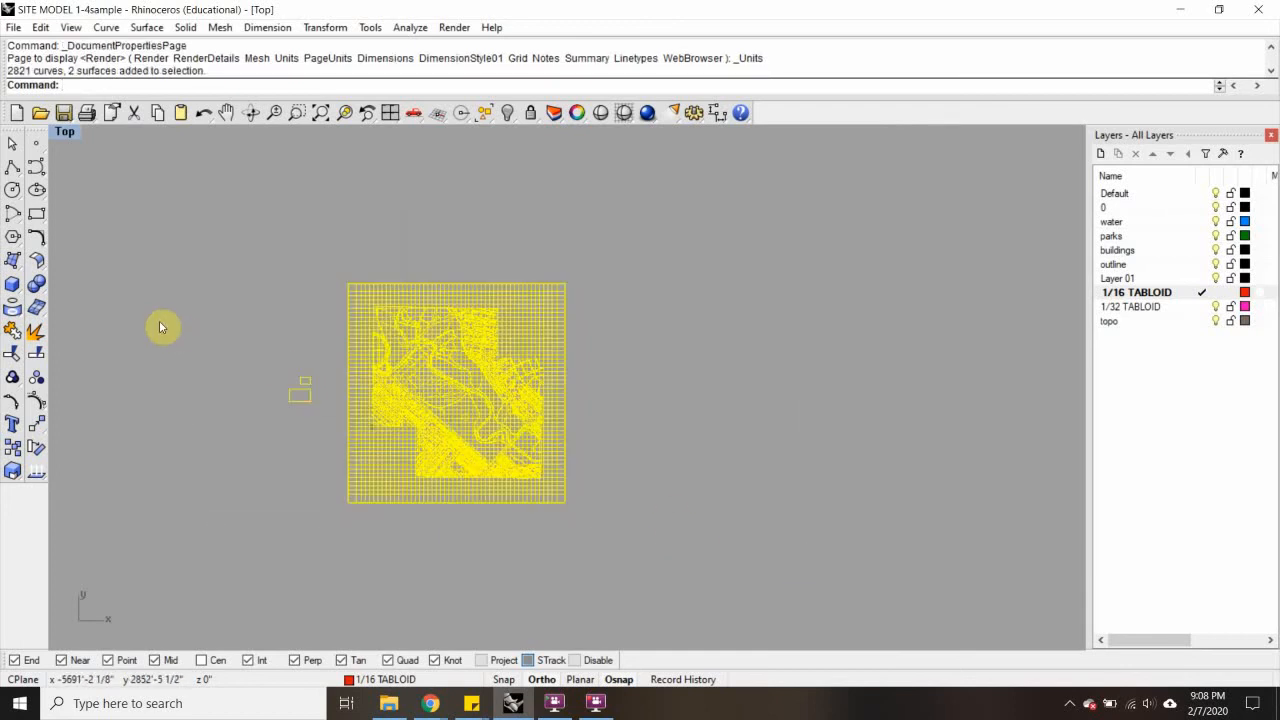
text(scale)
key(Return)
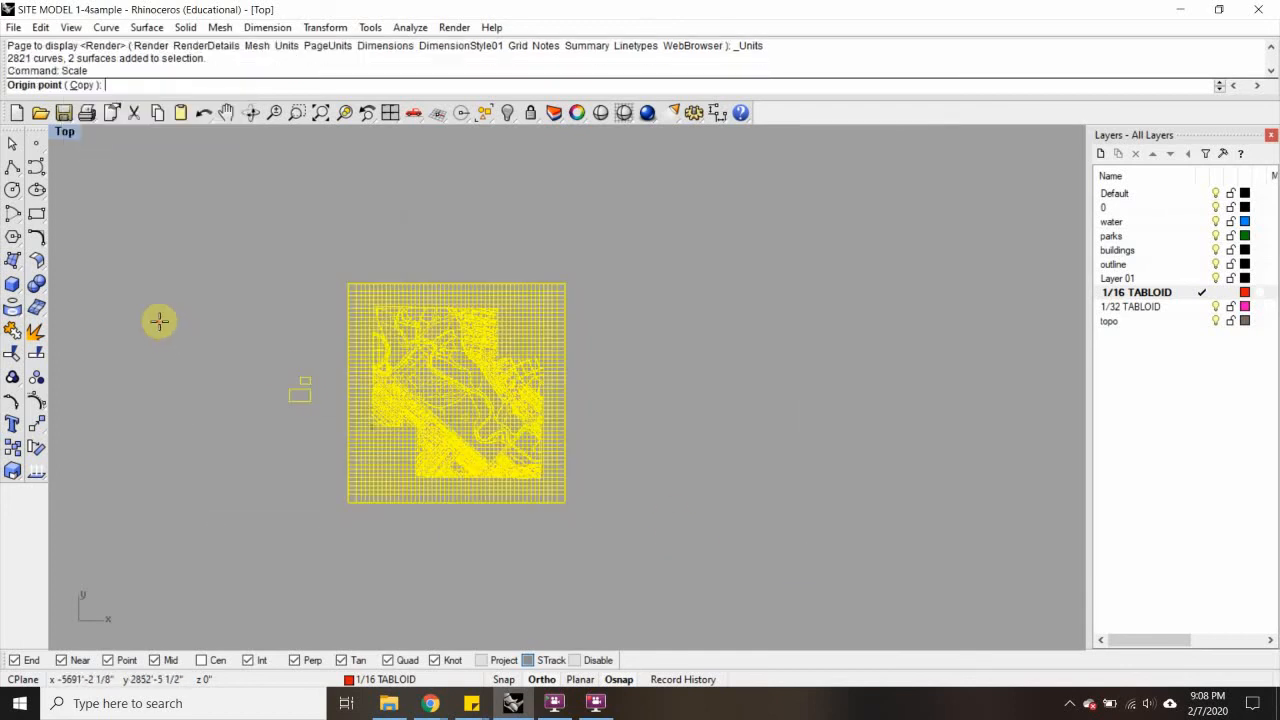
click(293, 447)
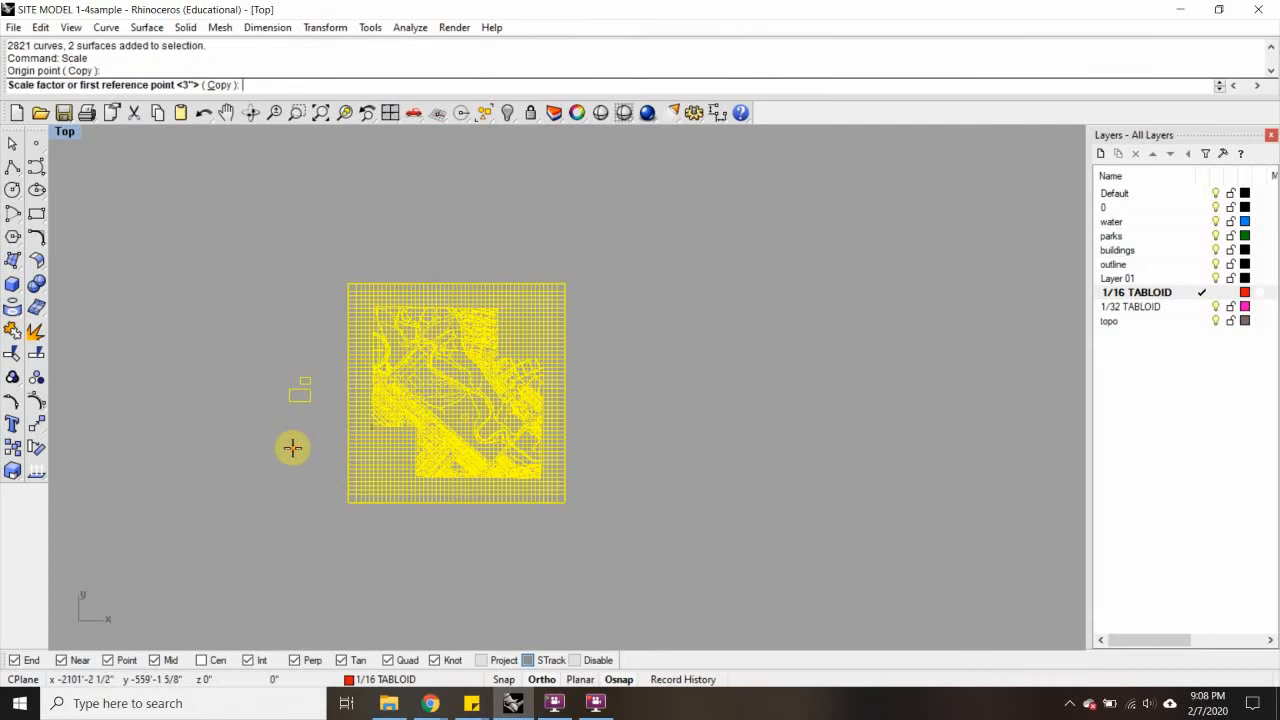
text(1/12)
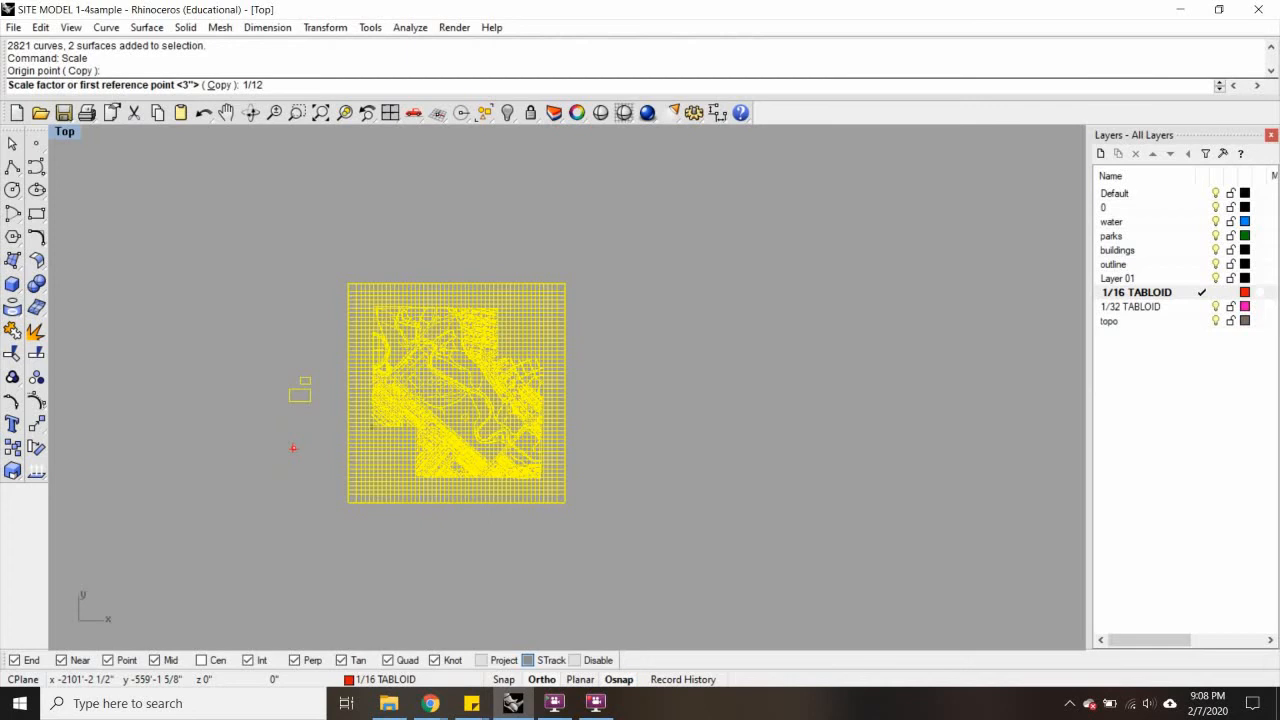
right_click(294, 450)
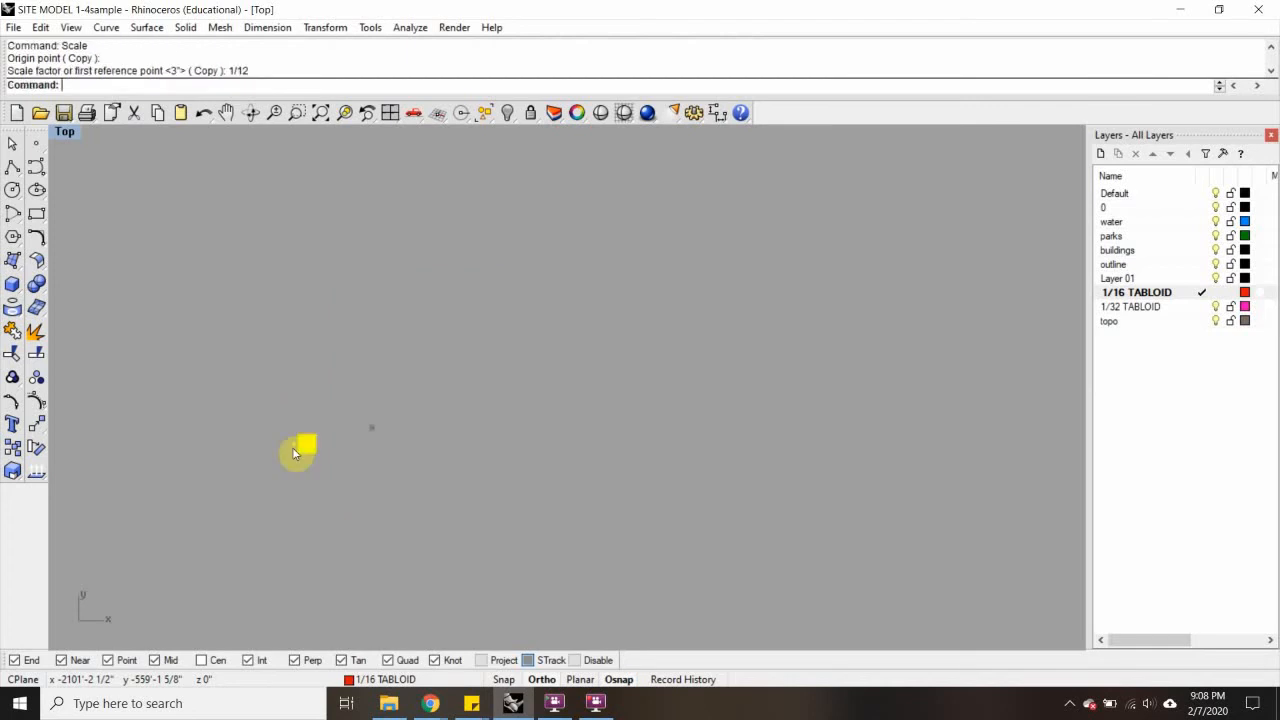
scroll(294, 452, up, 6)
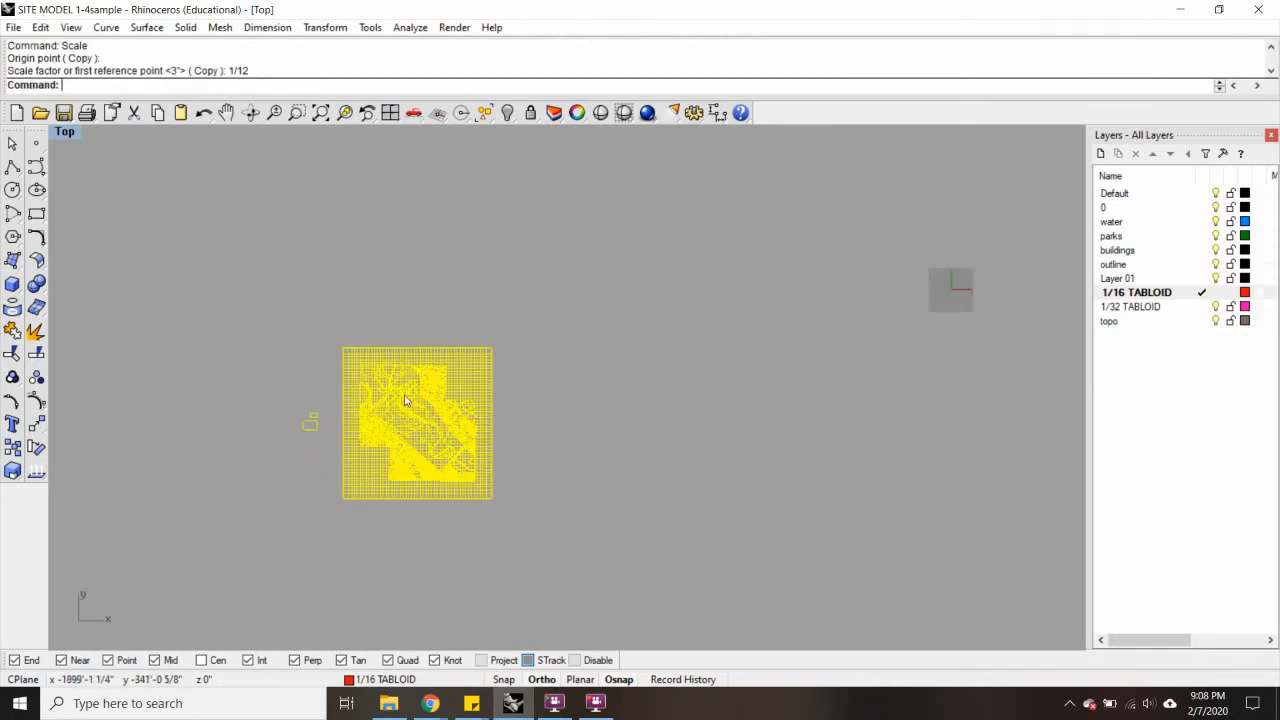
scroll(499, 407, up, 8)
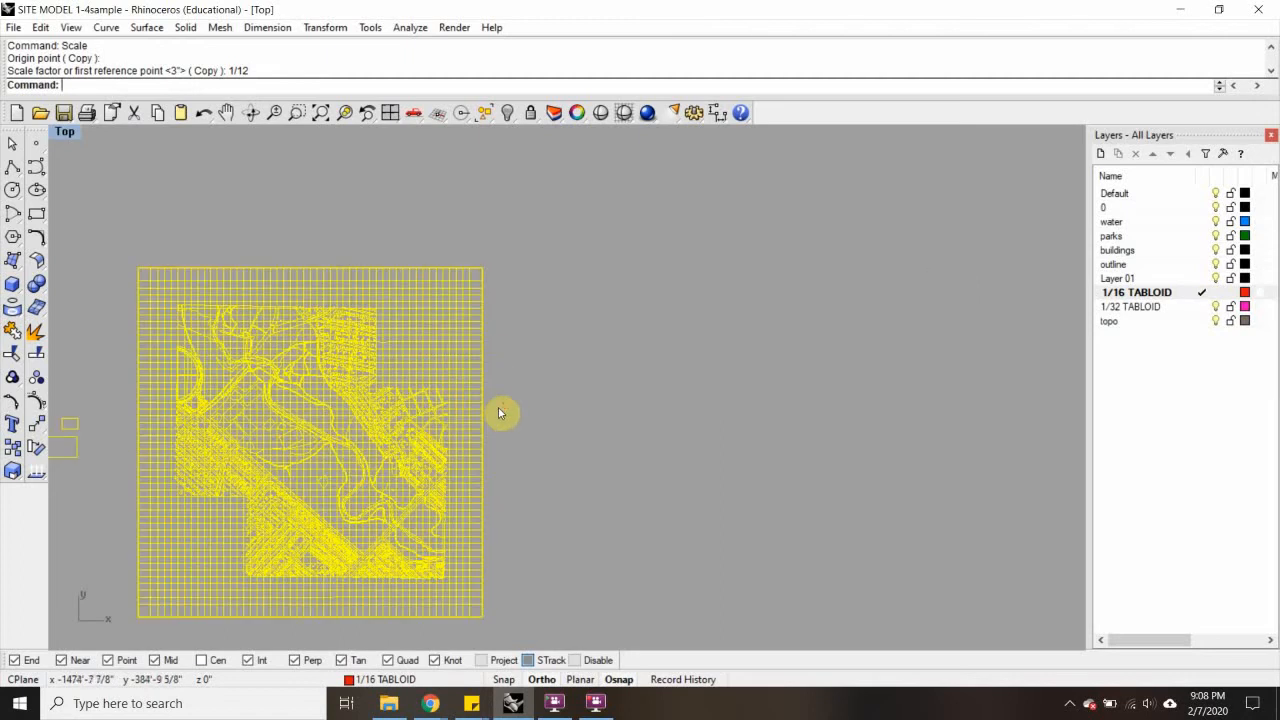
scroll(325, 413, down, 2)
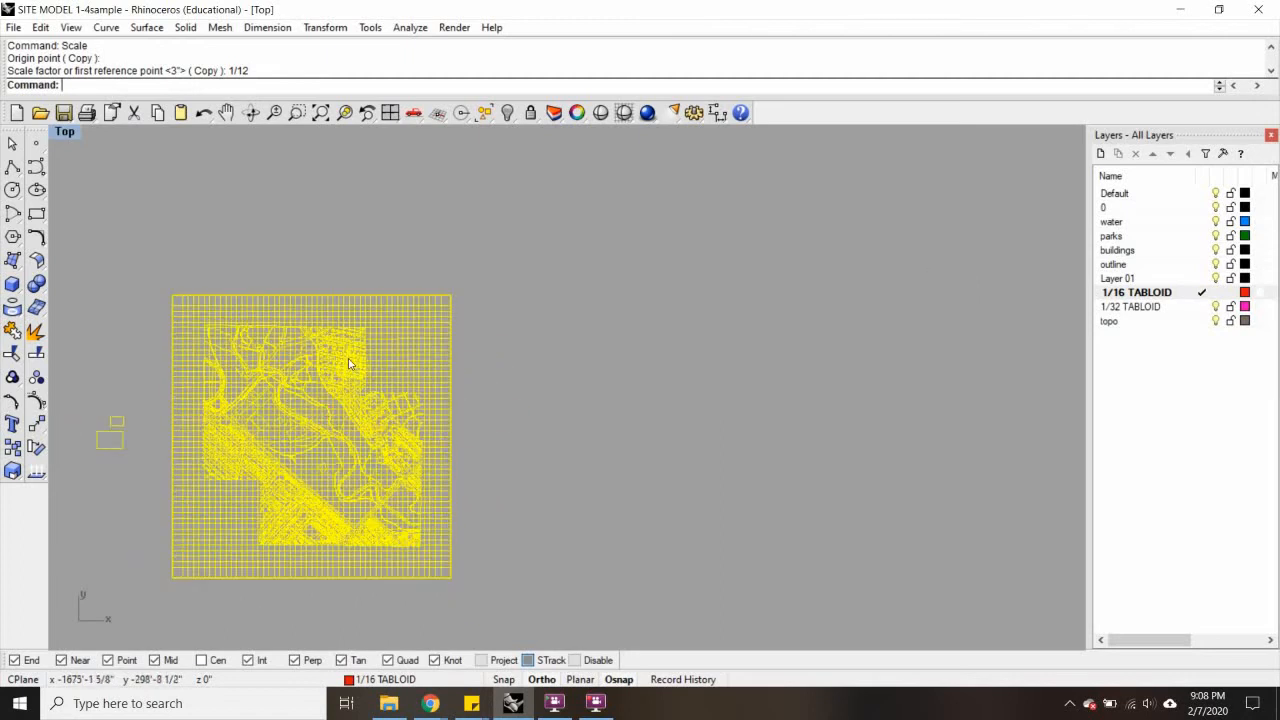
click(551, 361)
Scale the whole site model and both tabloid frames by 1/4 about a point in the empty space to the model's right
scroll(213, 462, up, 12)
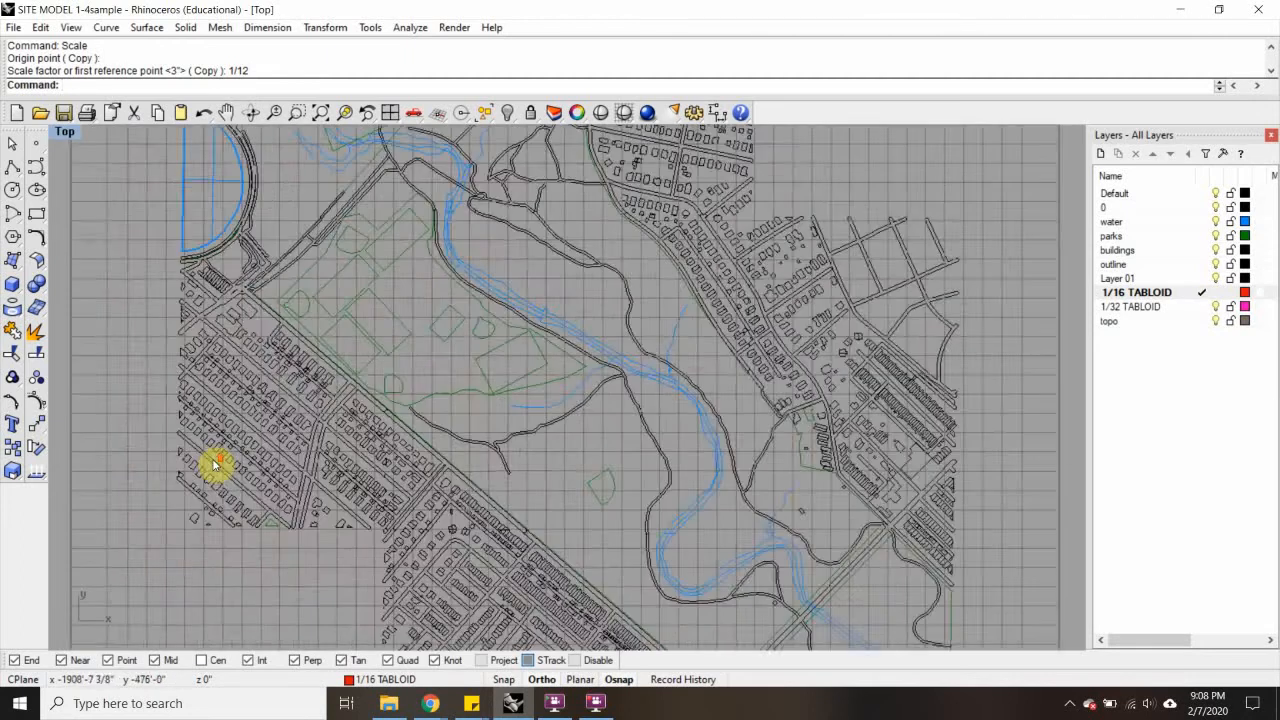
scroll(213, 462, down, 10)
right_drag(78, 316, 239, 251)
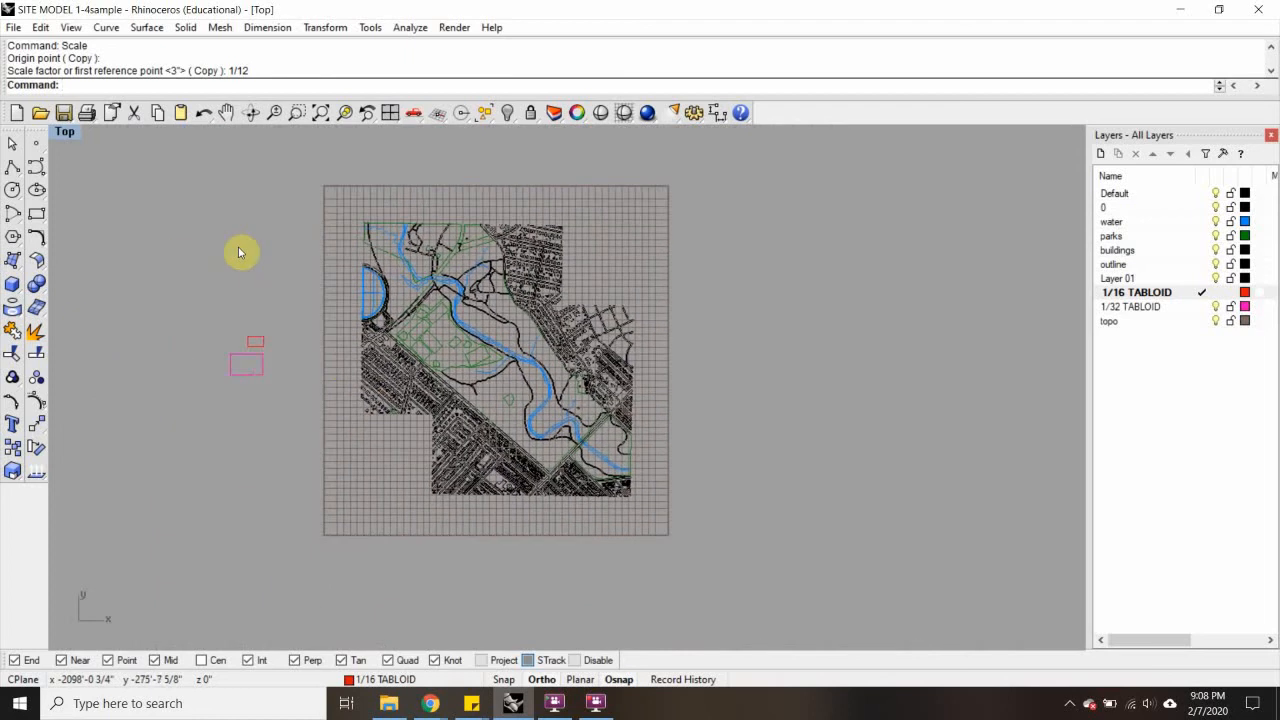
scroll(239, 251, down, 2)
scroll(239, 252, down, 3)
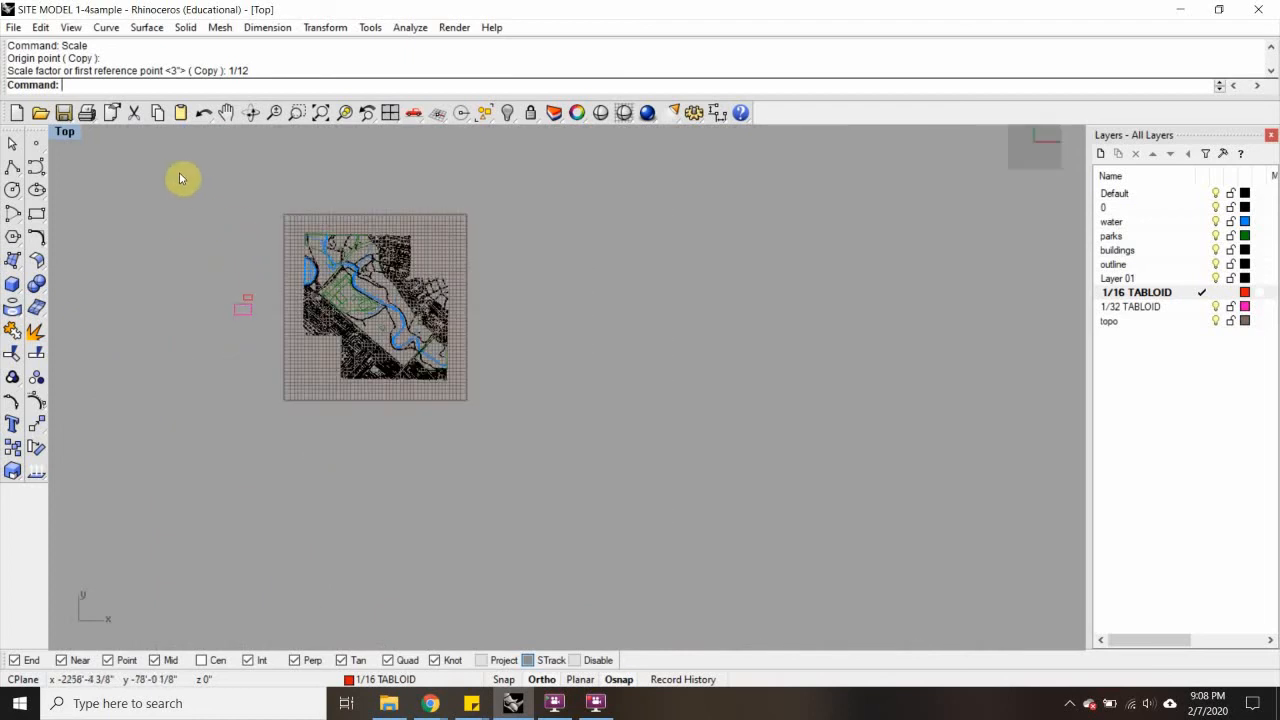
drag(160, 174, 783, 548)
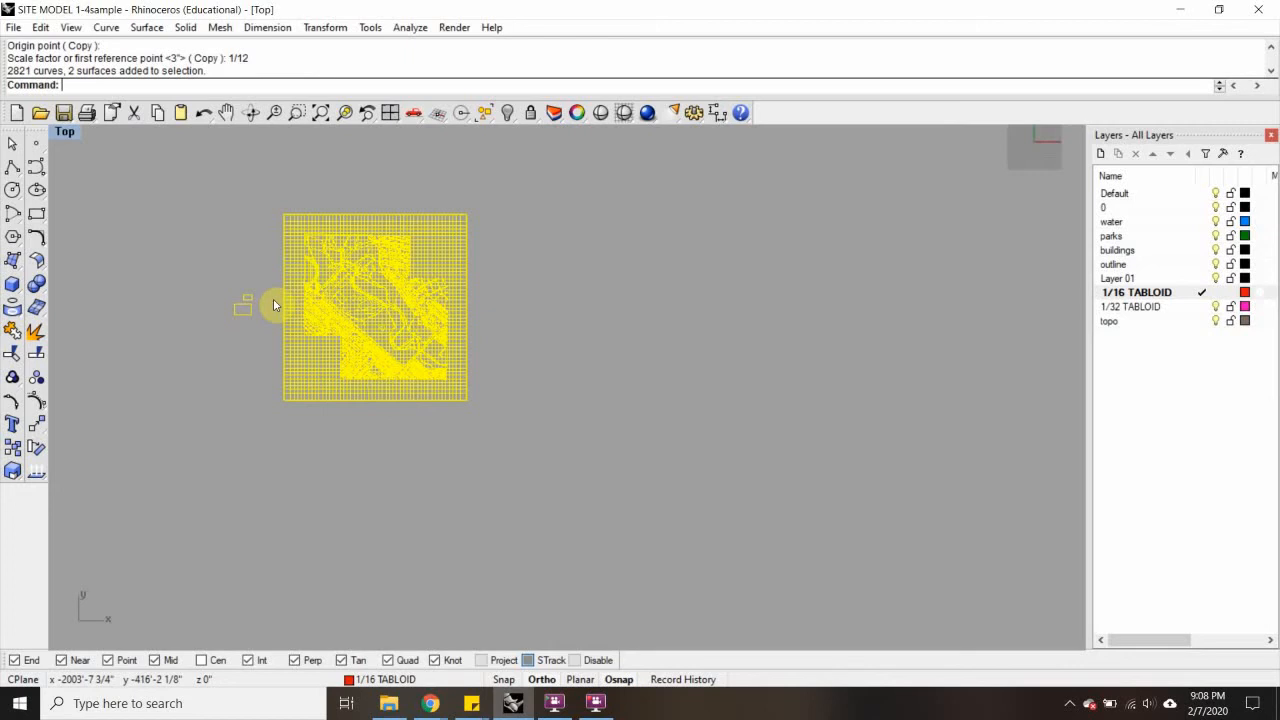
key(Return)
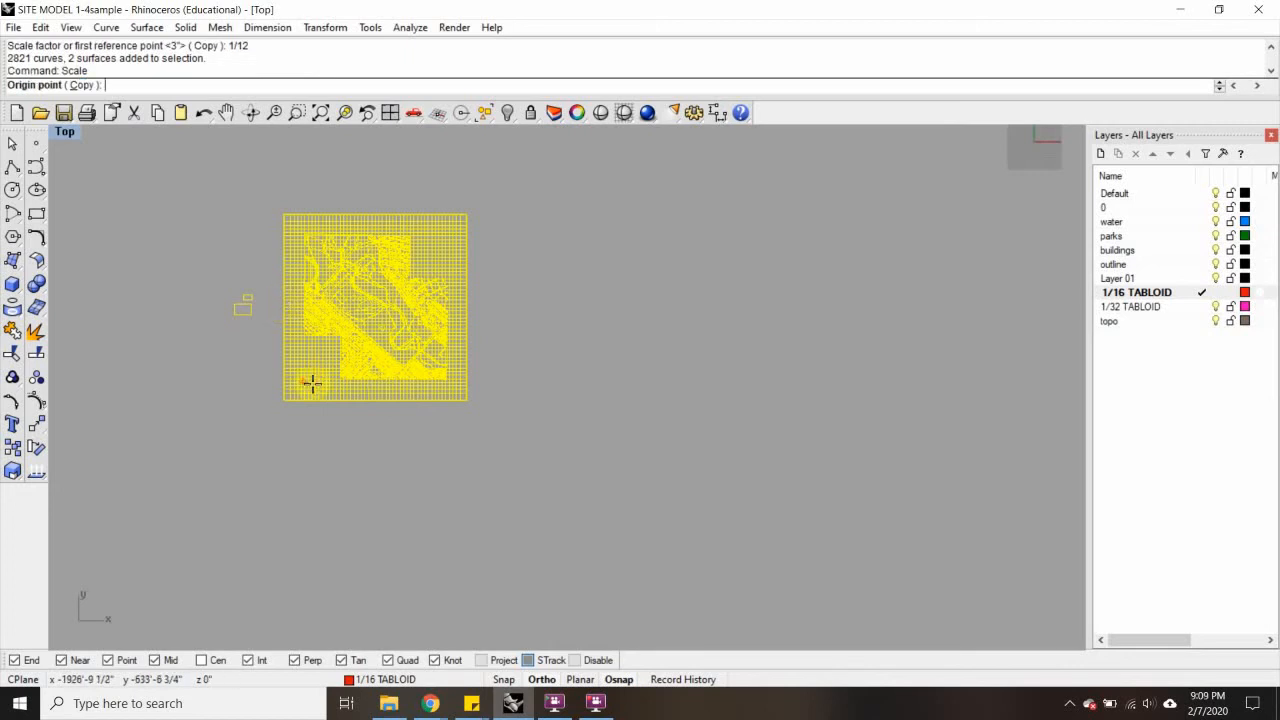
click(576, 282)
text(1/4)
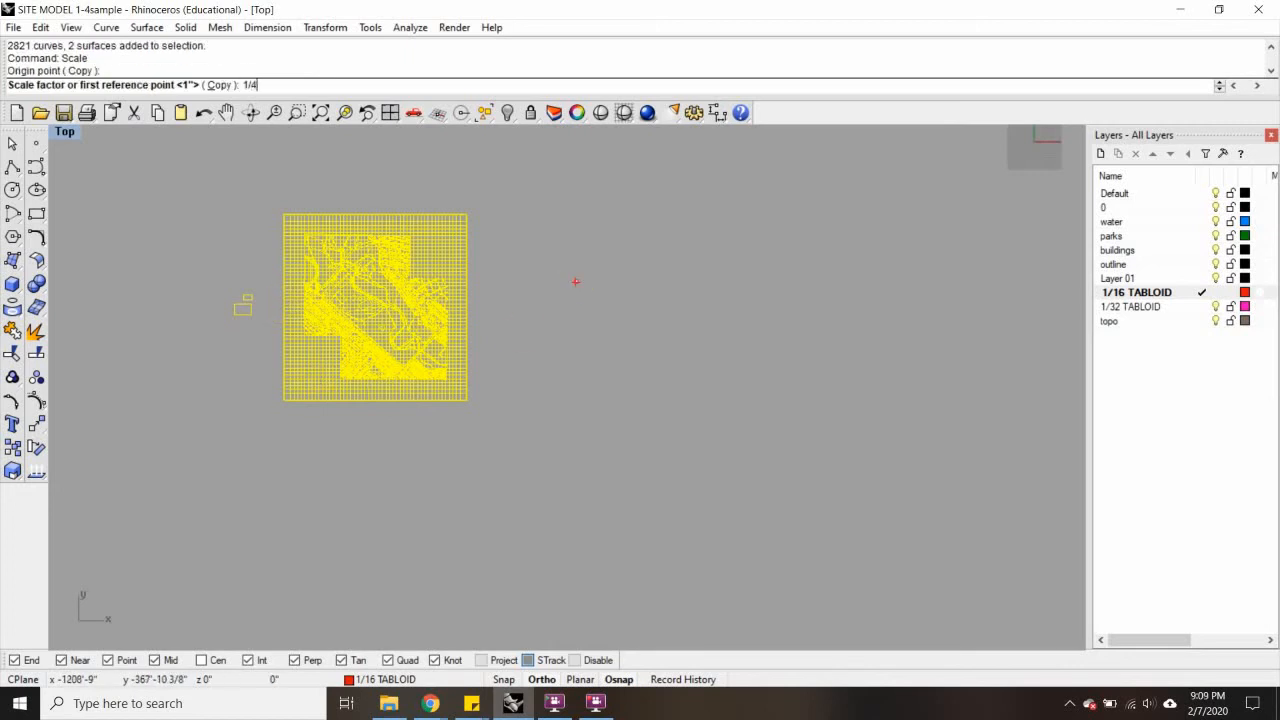
key(Return)
scroll(576, 283, down, 4)
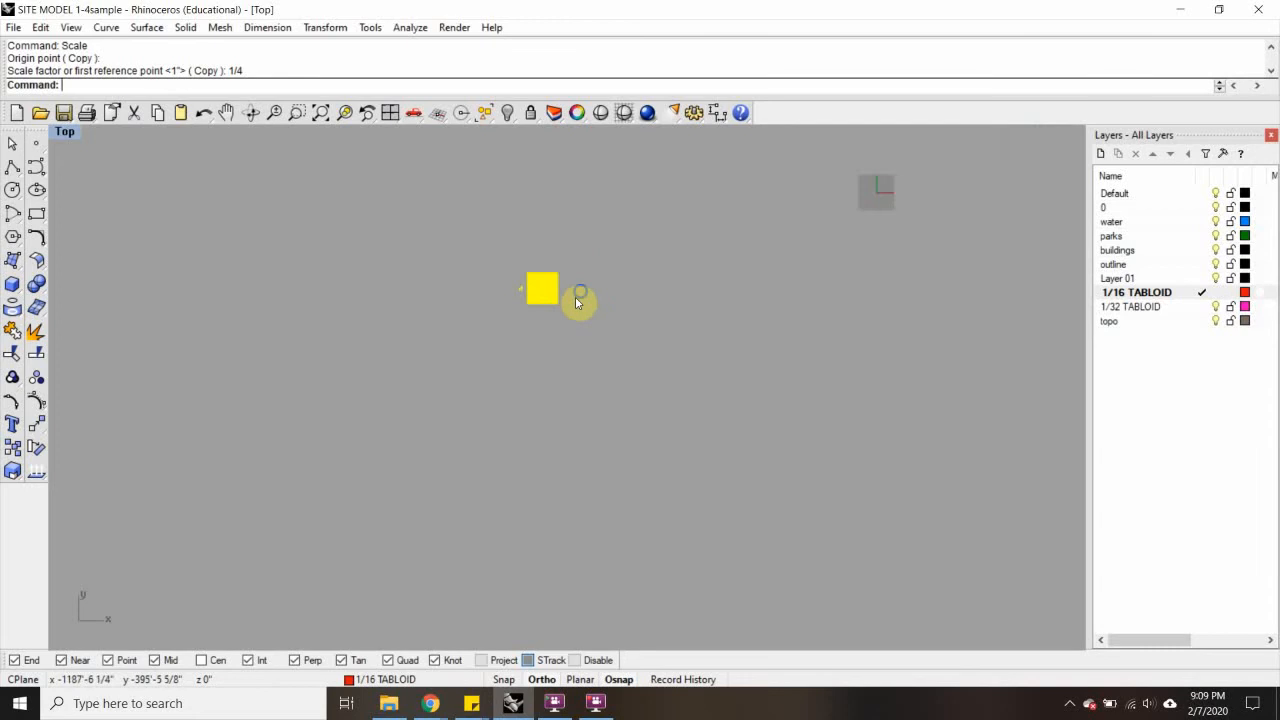
Move the site model and both frames across and up to just below the construction grid, then clear the selection
right_drag(577, 296, 528, 332)
text(m)
key(Return)
click(487, 343)
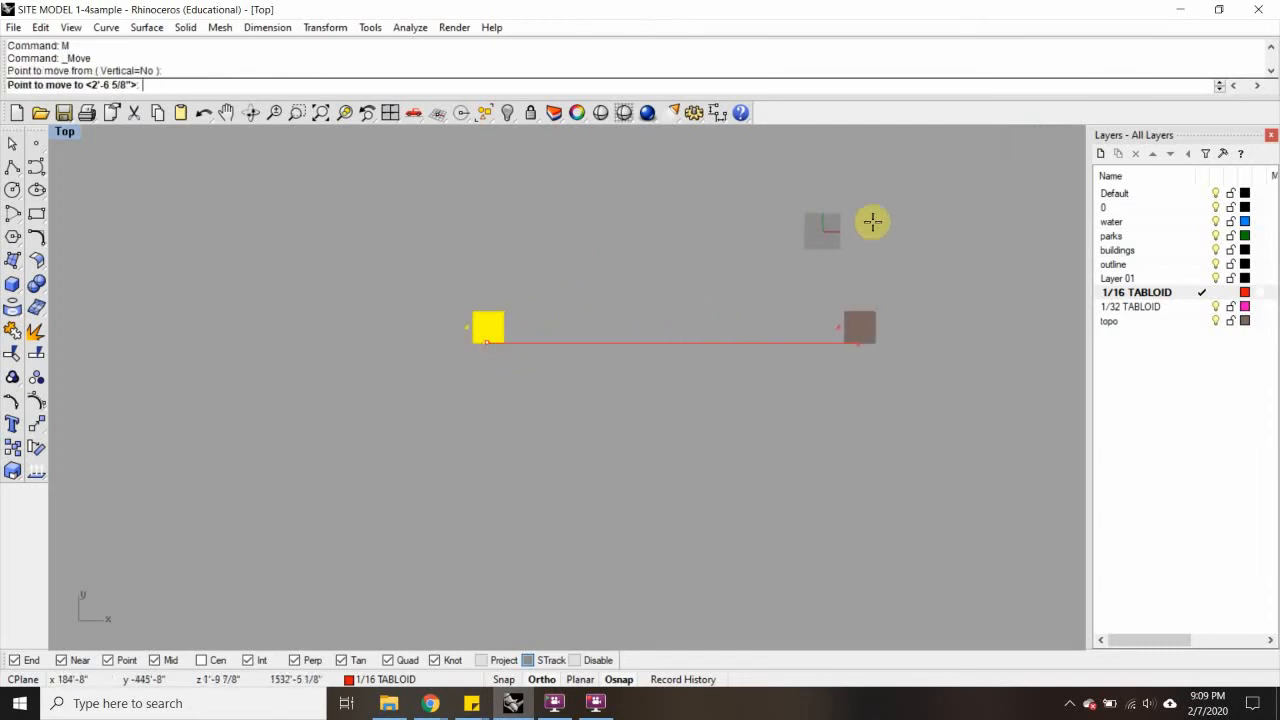
click(839, 266)
text(m)
key(Return)
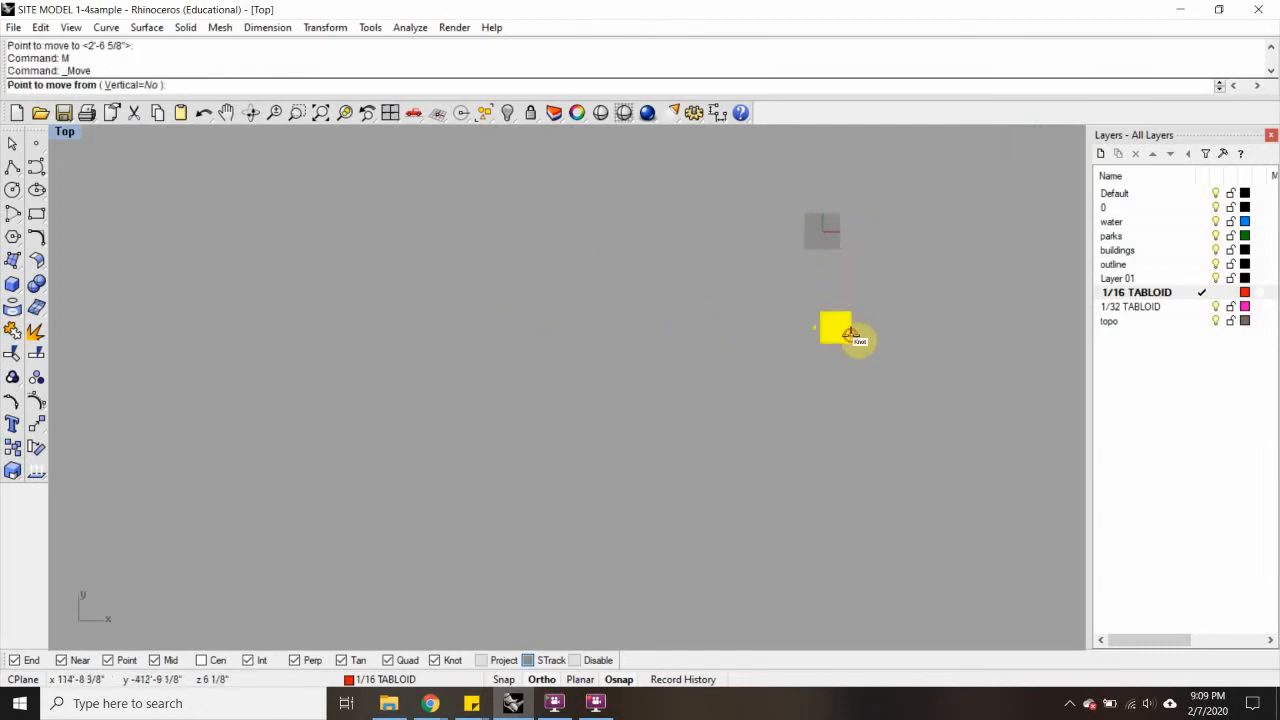
click(851, 342)
click(806, 318)
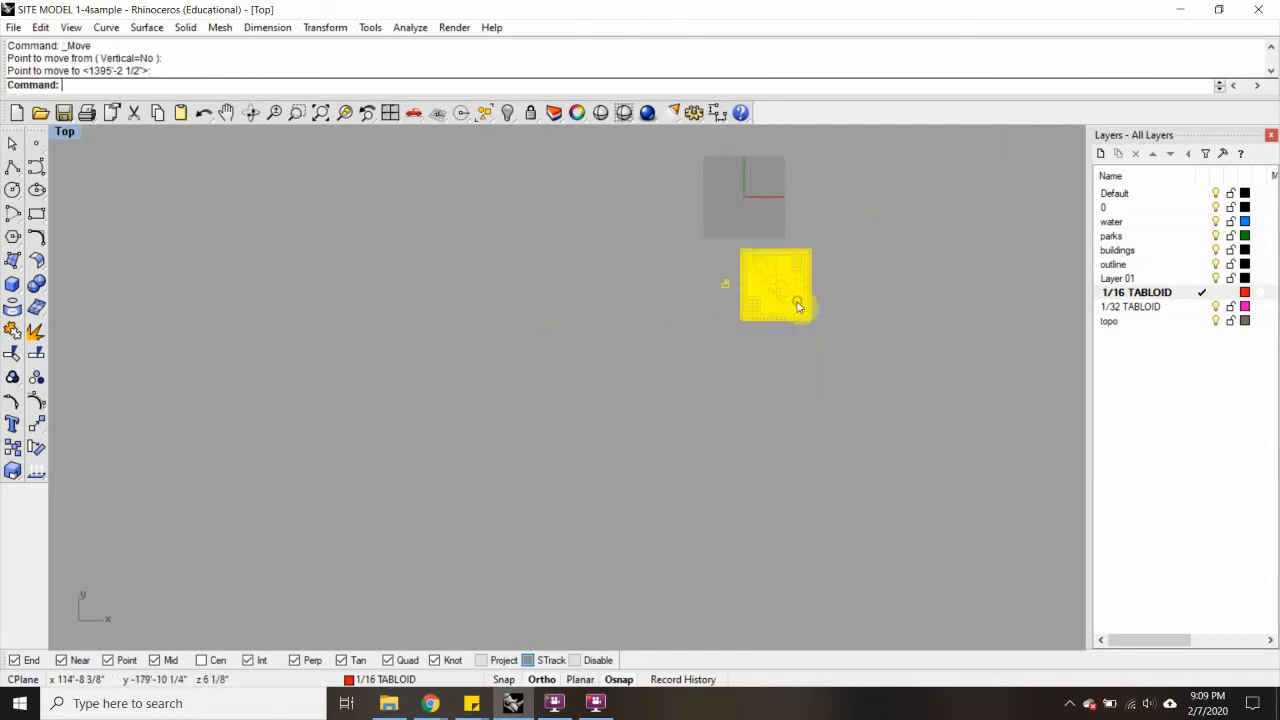
scroll(812, 272, up, 5)
click(863, 283)
right_drag(905, 288, 686, 363)
scroll(412, 430, up, 4)
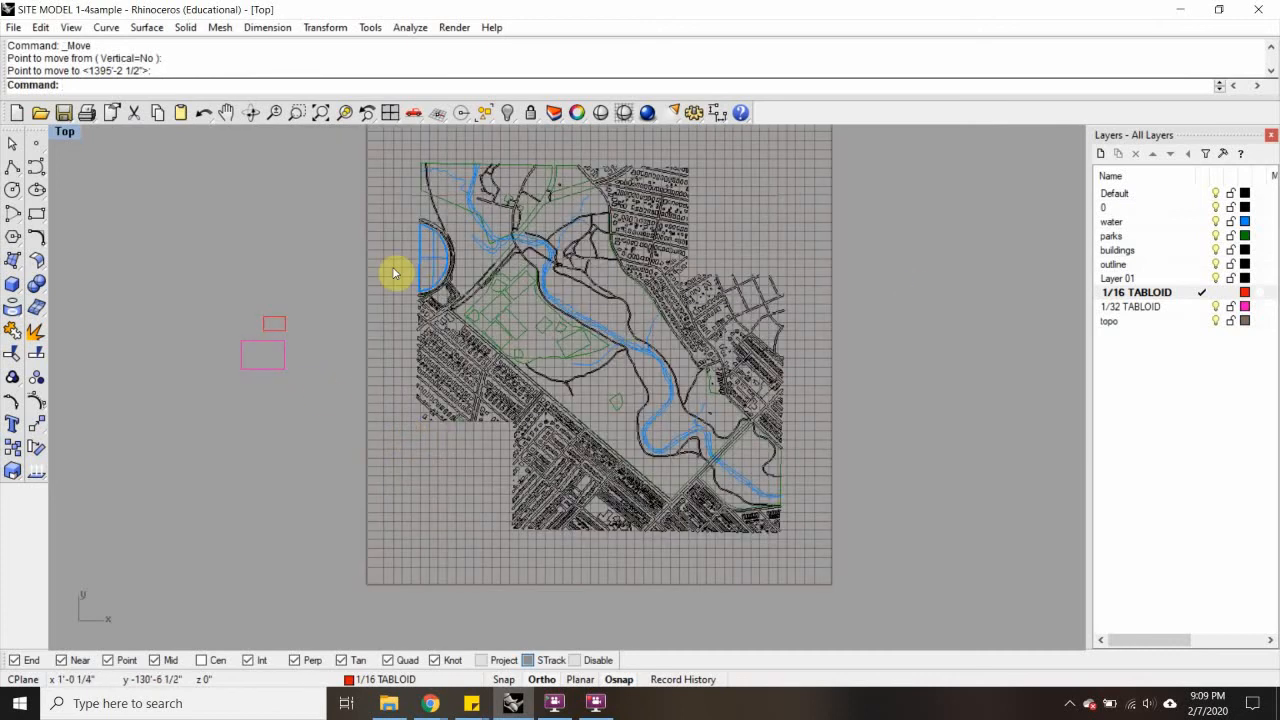
Change the model units to inches with a display precision of 1' 1-1/32", accepting the scaling of the model by 12
text(its)
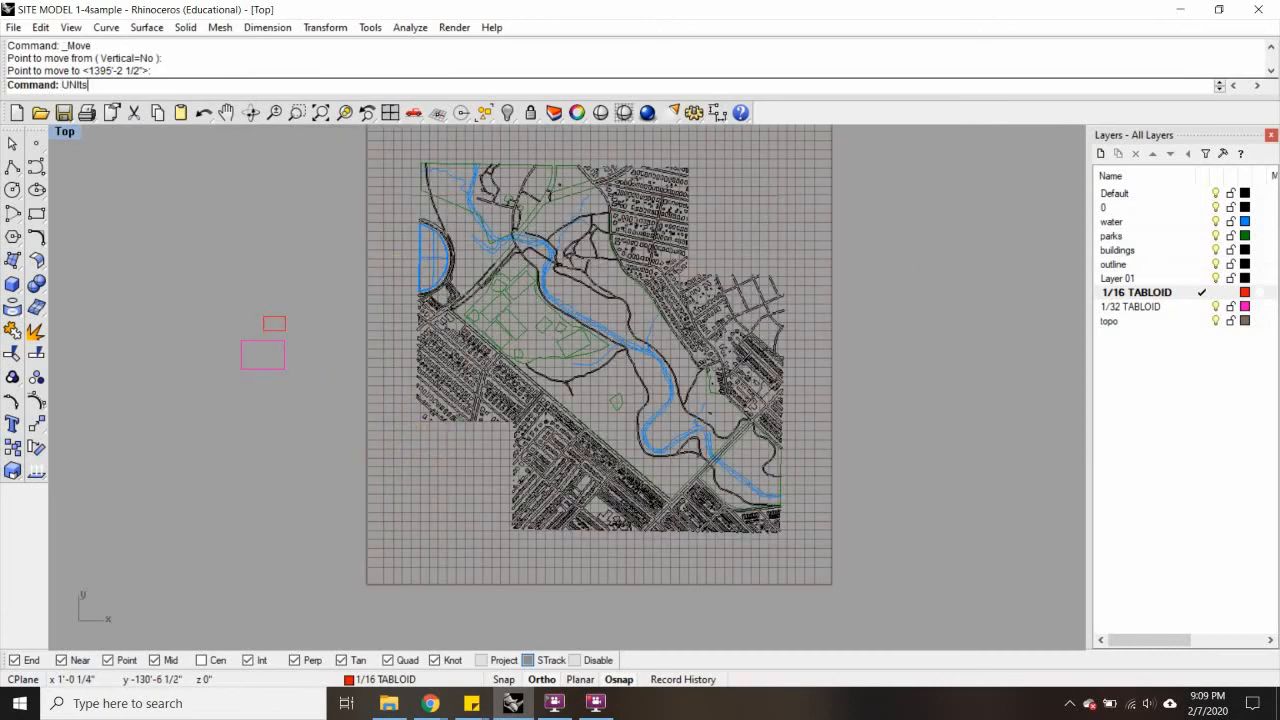
key(Return)
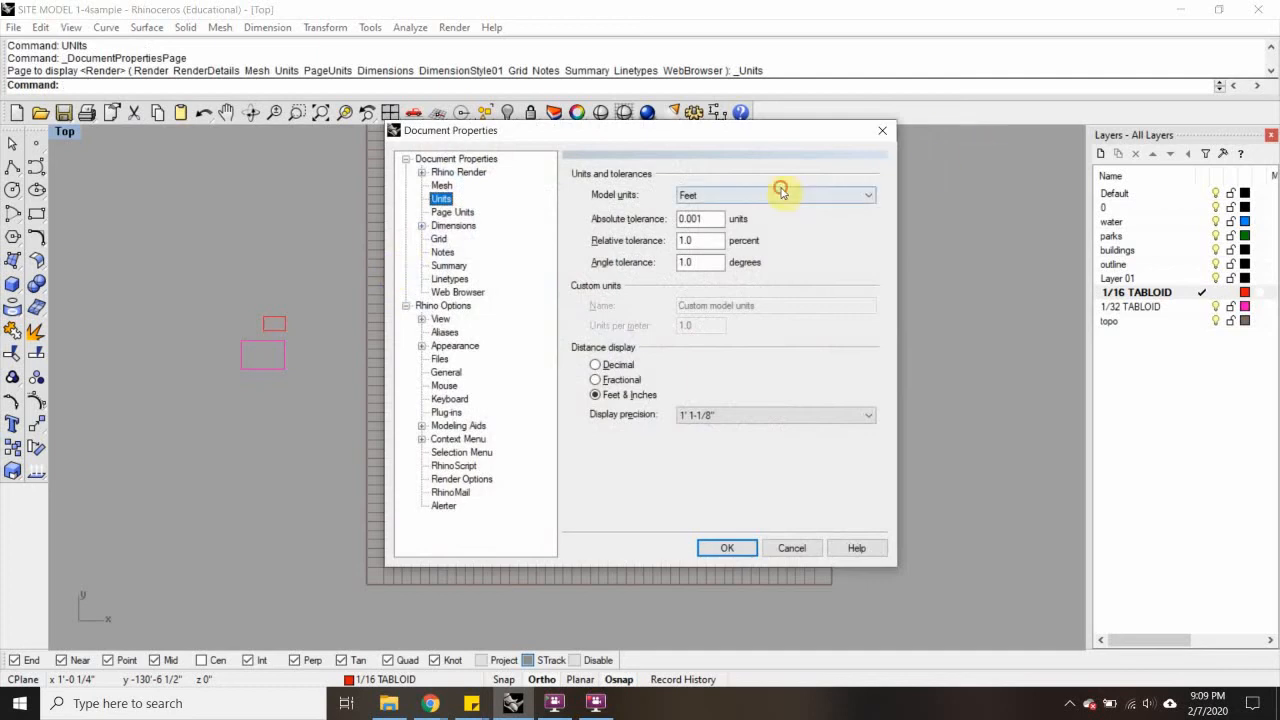
click(781, 191)
click(694, 290)
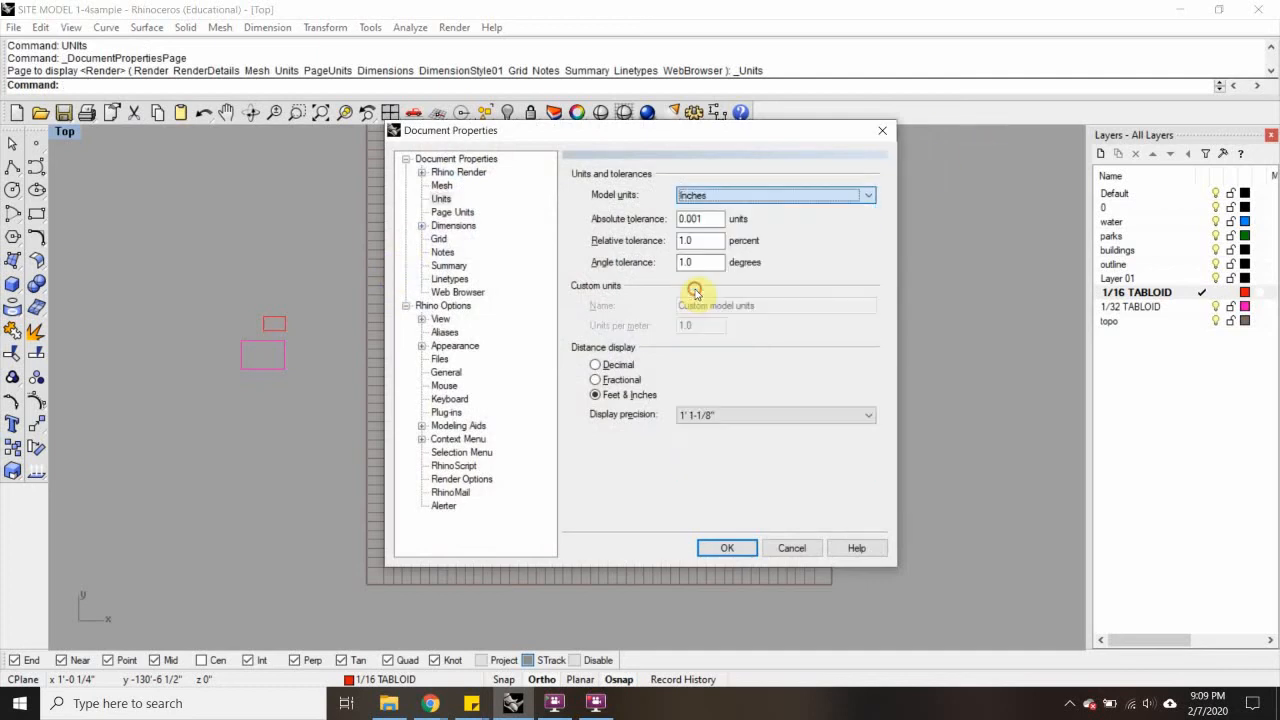
click(716, 415)
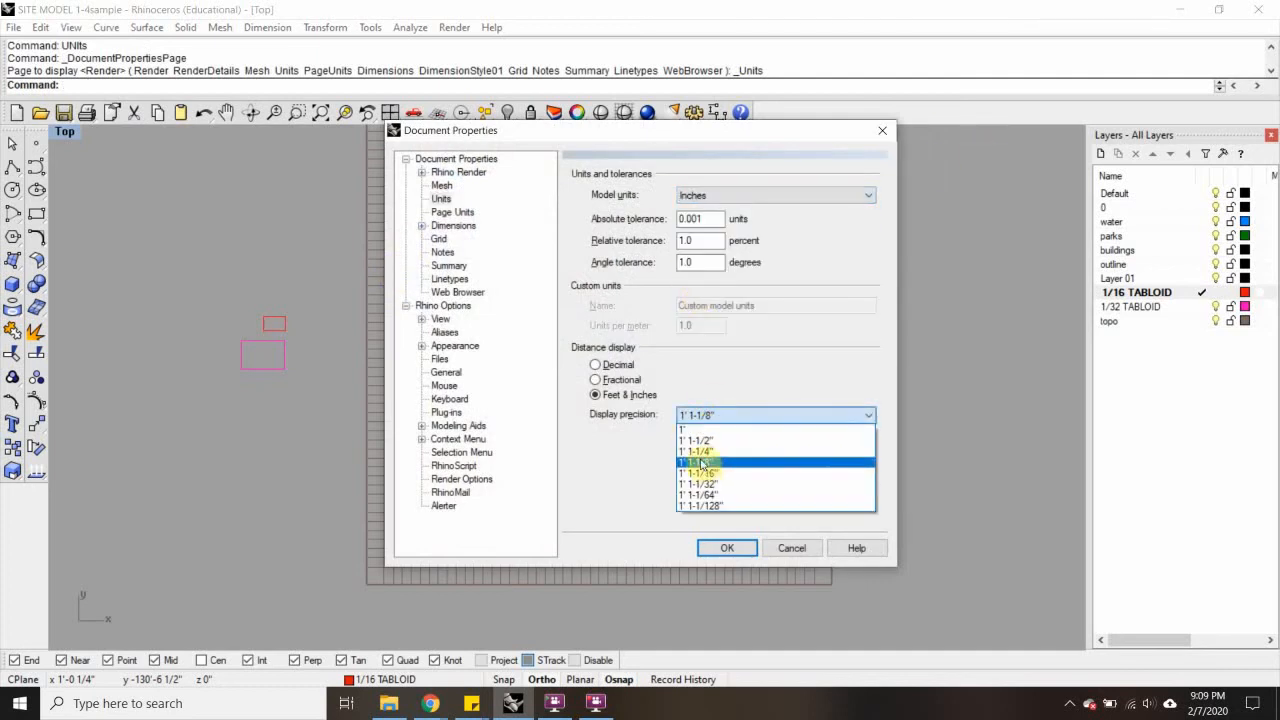
click(708, 484)
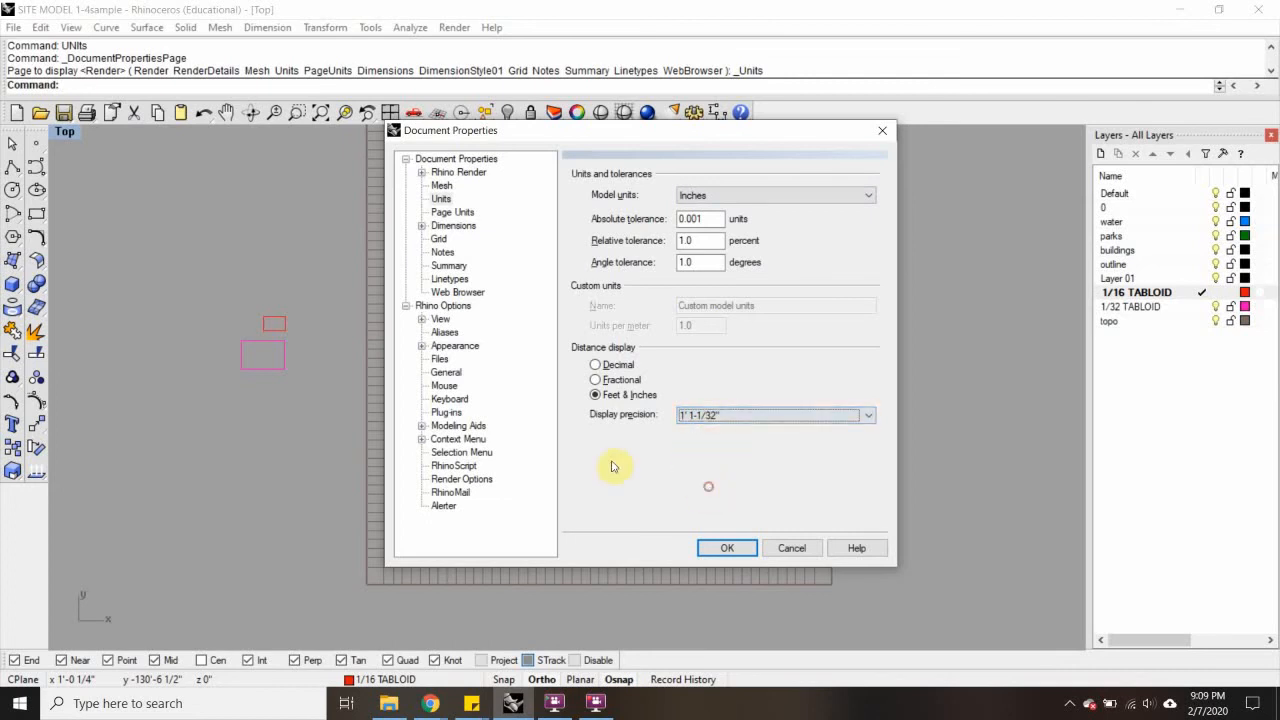
click(722, 549)
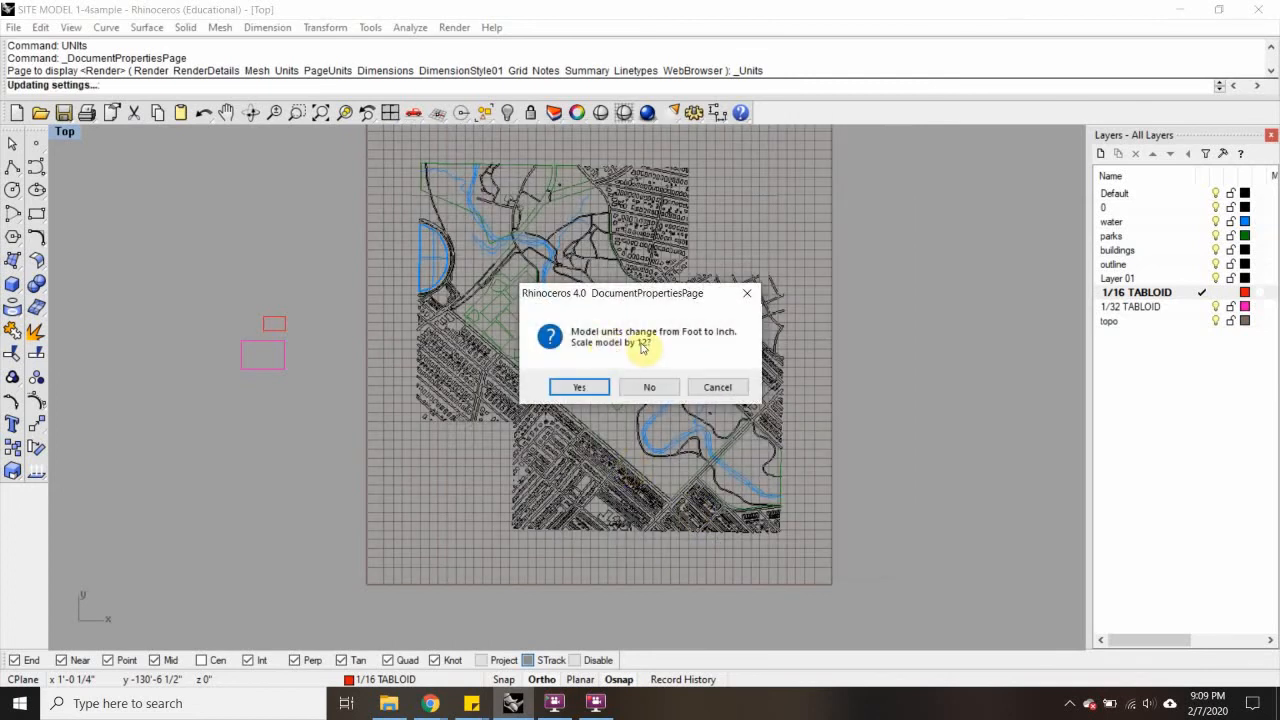
click(582, 388)
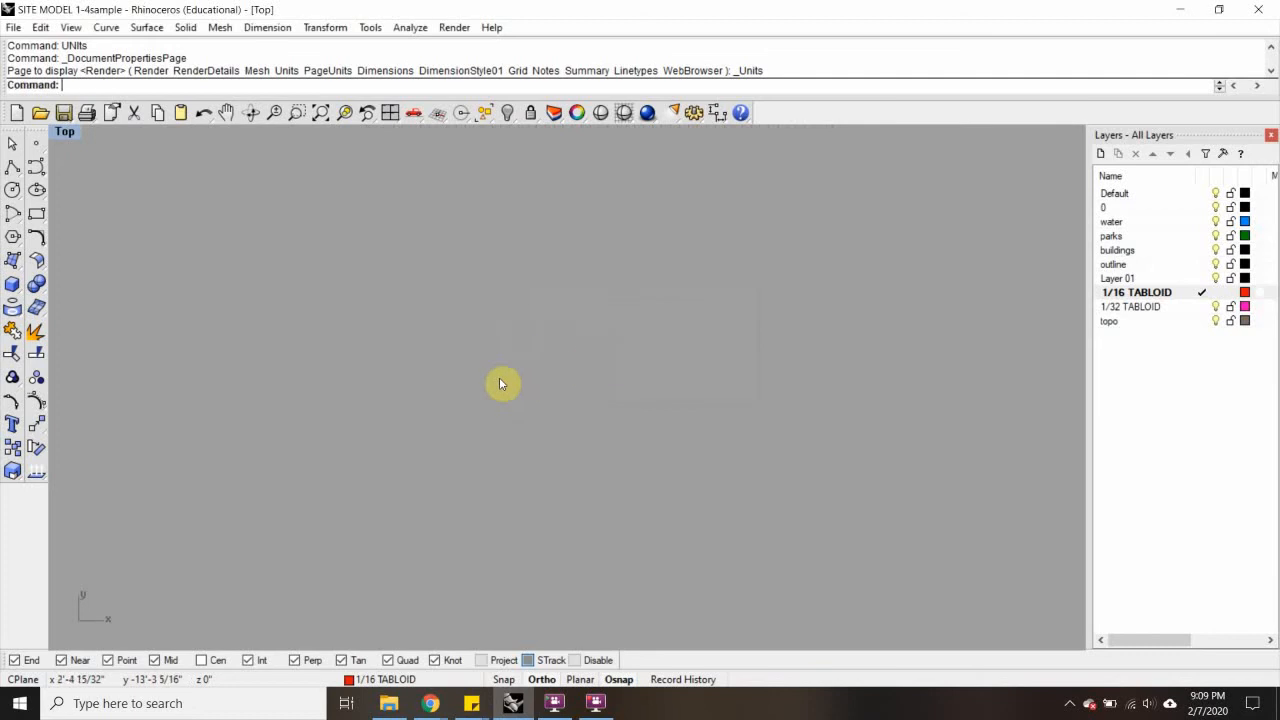
Measure the front width of a row house in the long row along the diagonal street
scroll(486, 406, down, 5)
scroll(514, 491, up, 8)
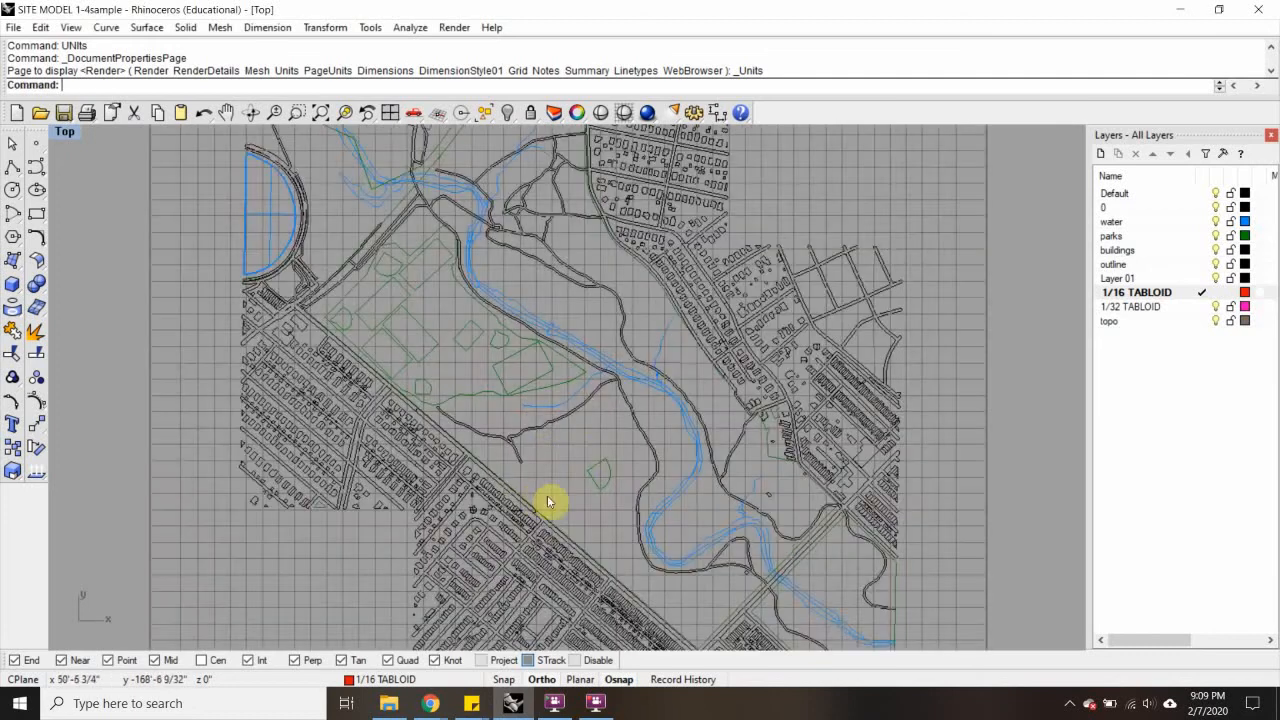
scroll(487, 495, up, 3)
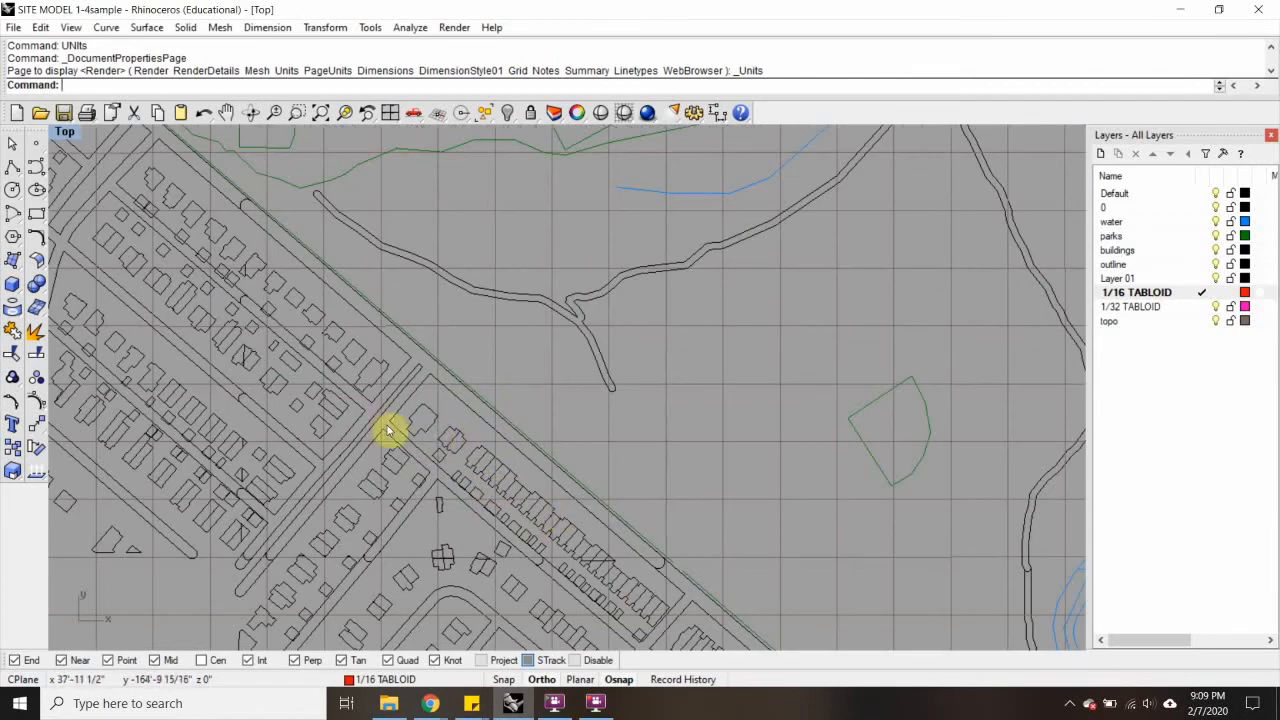
scroll(508, 491, up, 3)
scroll(508, 491, up, 4)
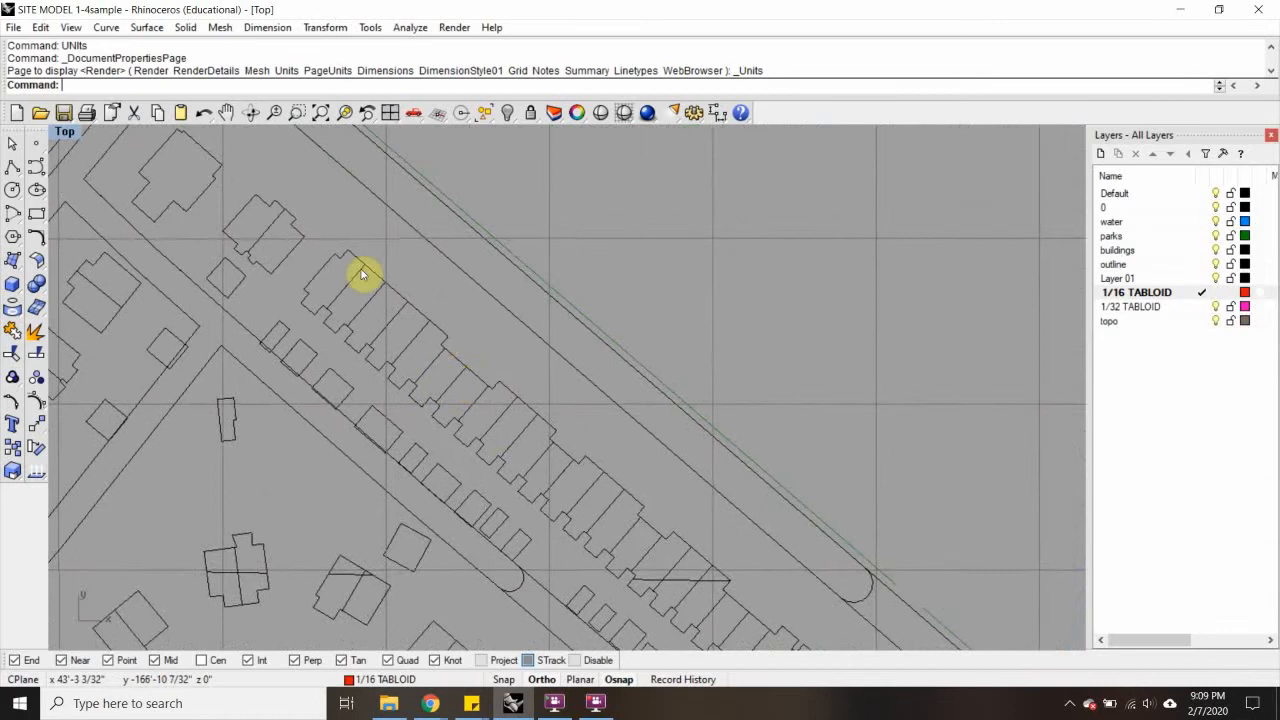
text(D)
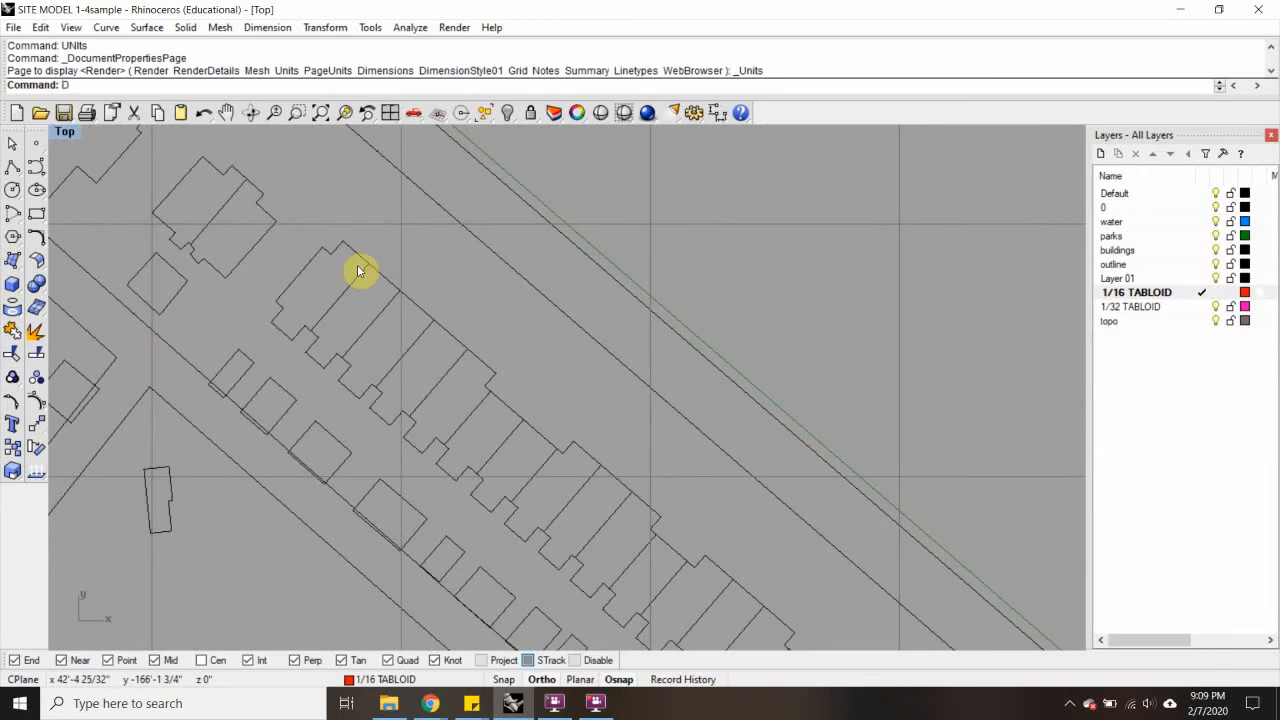
text(istance)
key(Return)
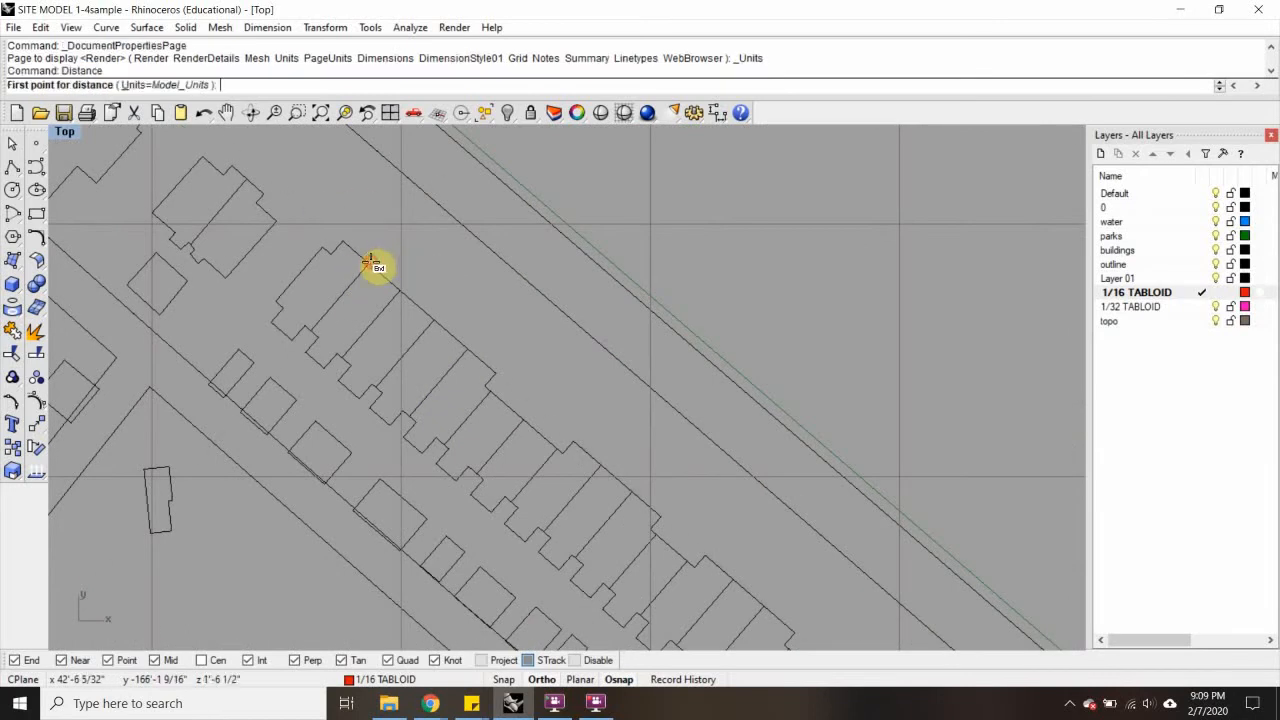
click(370, 265)
click(395, 292)
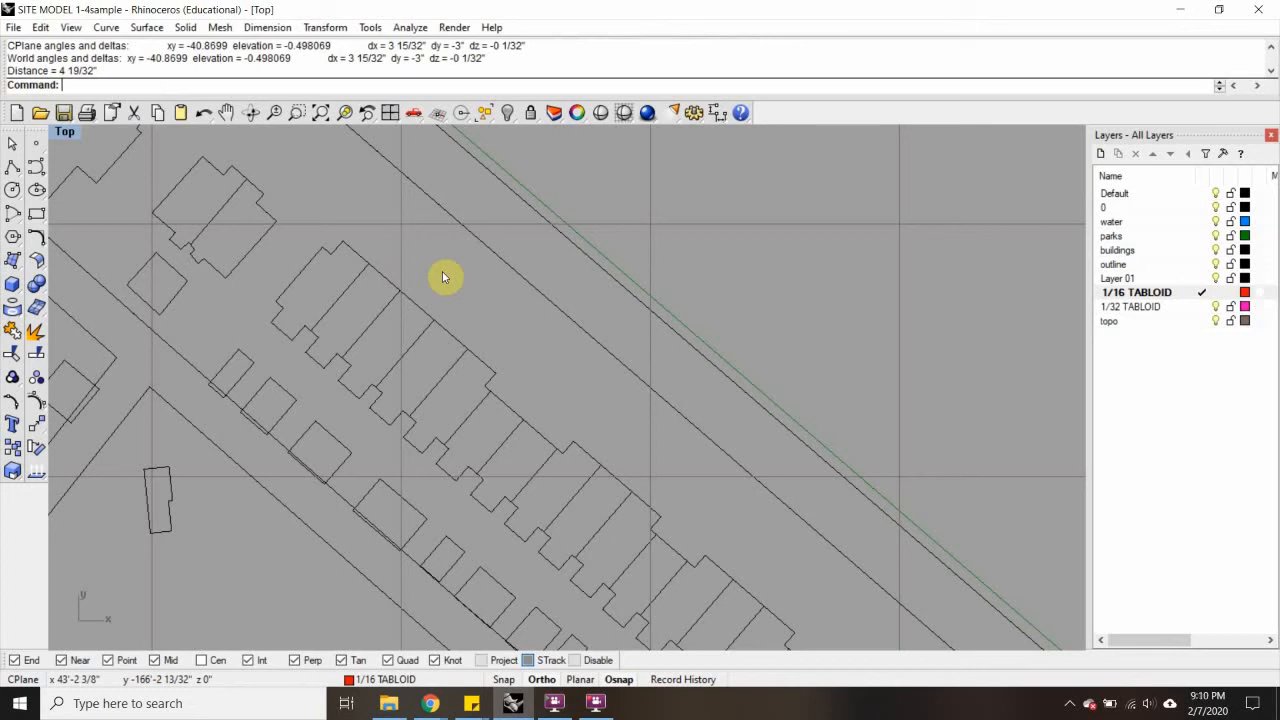
Delete the two old tabloid frames beside the site model
scroll(443, 274, down, 10)
scroll(608, 254, down, 6)
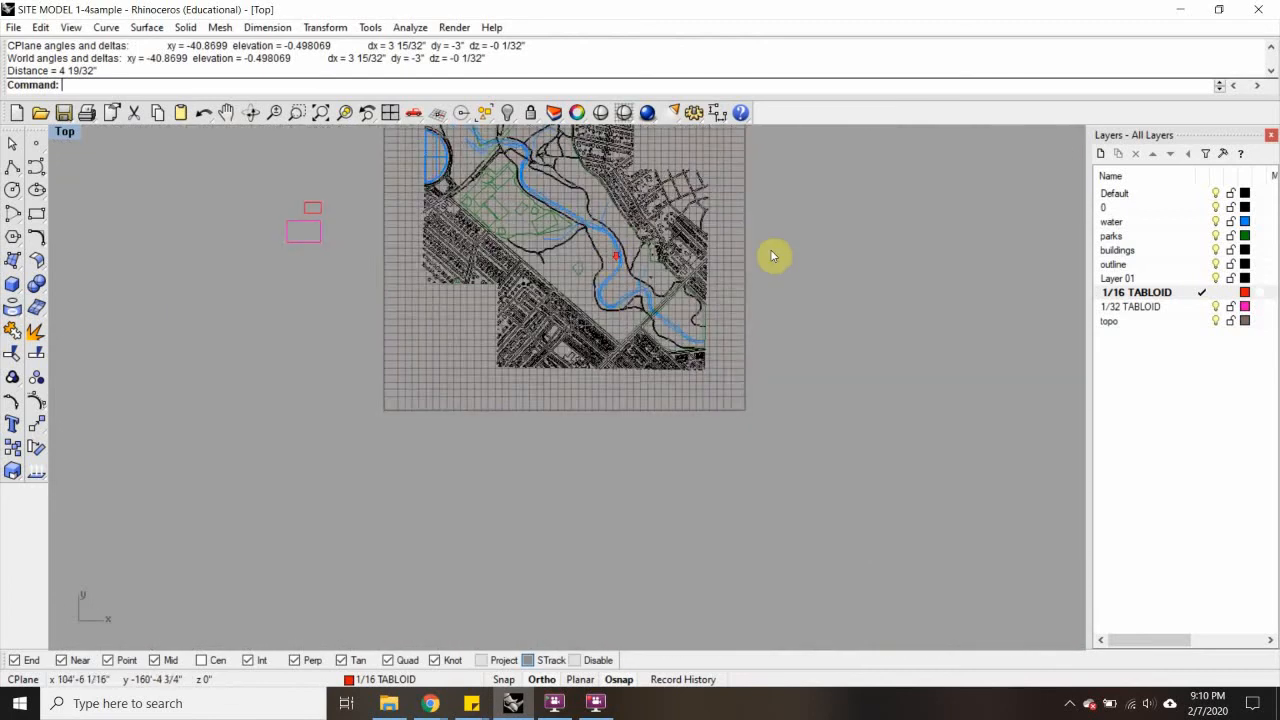
right_drag(847, 247, 835, 336)
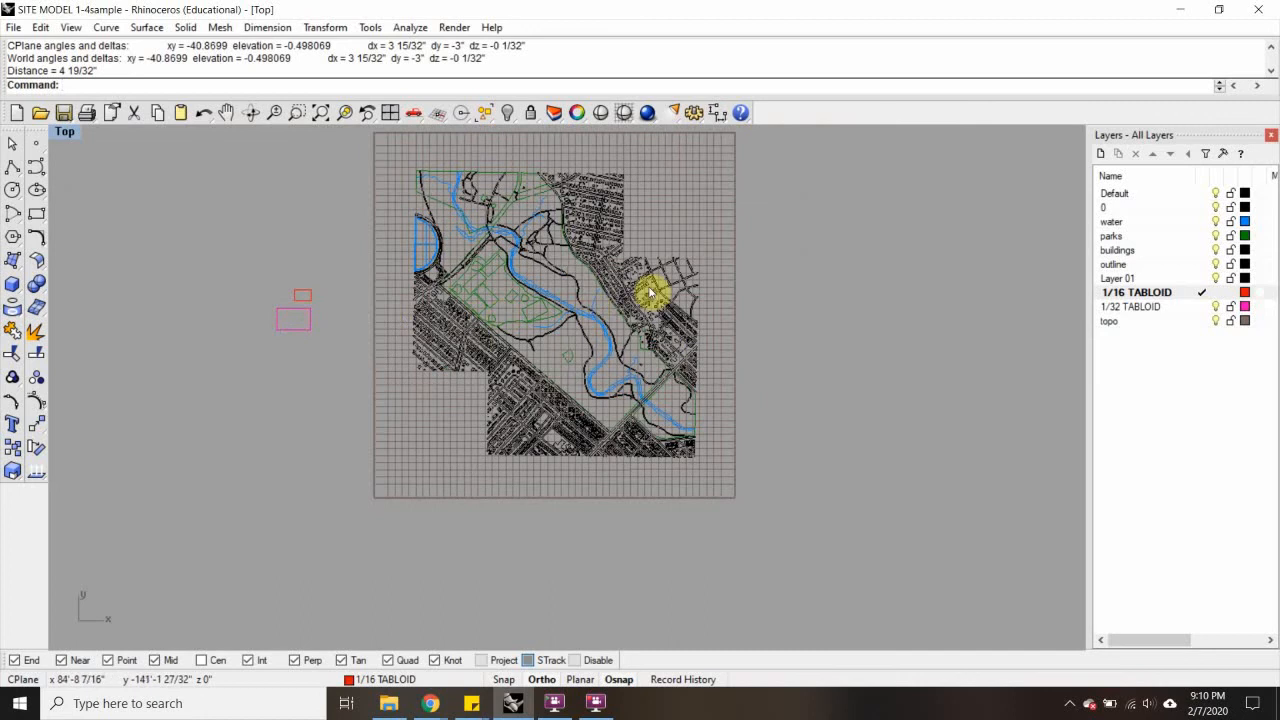
scroll(310, 291, up, 3)
drag(295, 355, 259, 432)
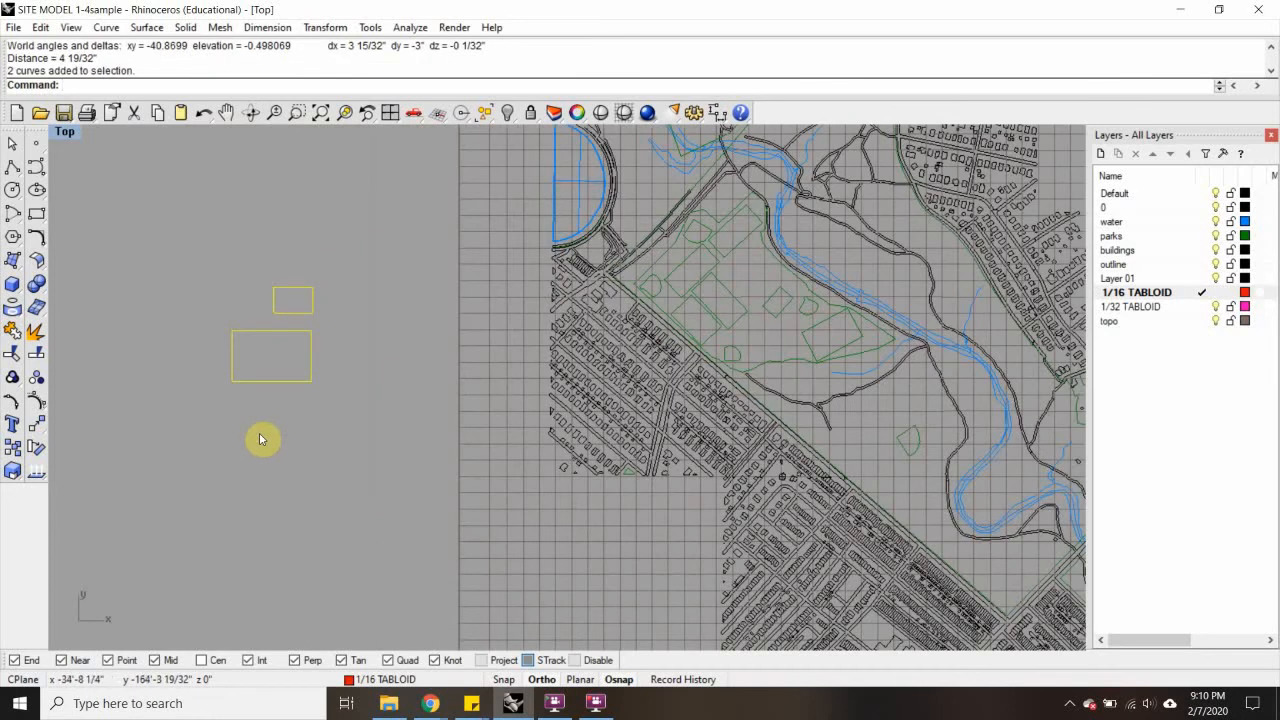
key(Delete)
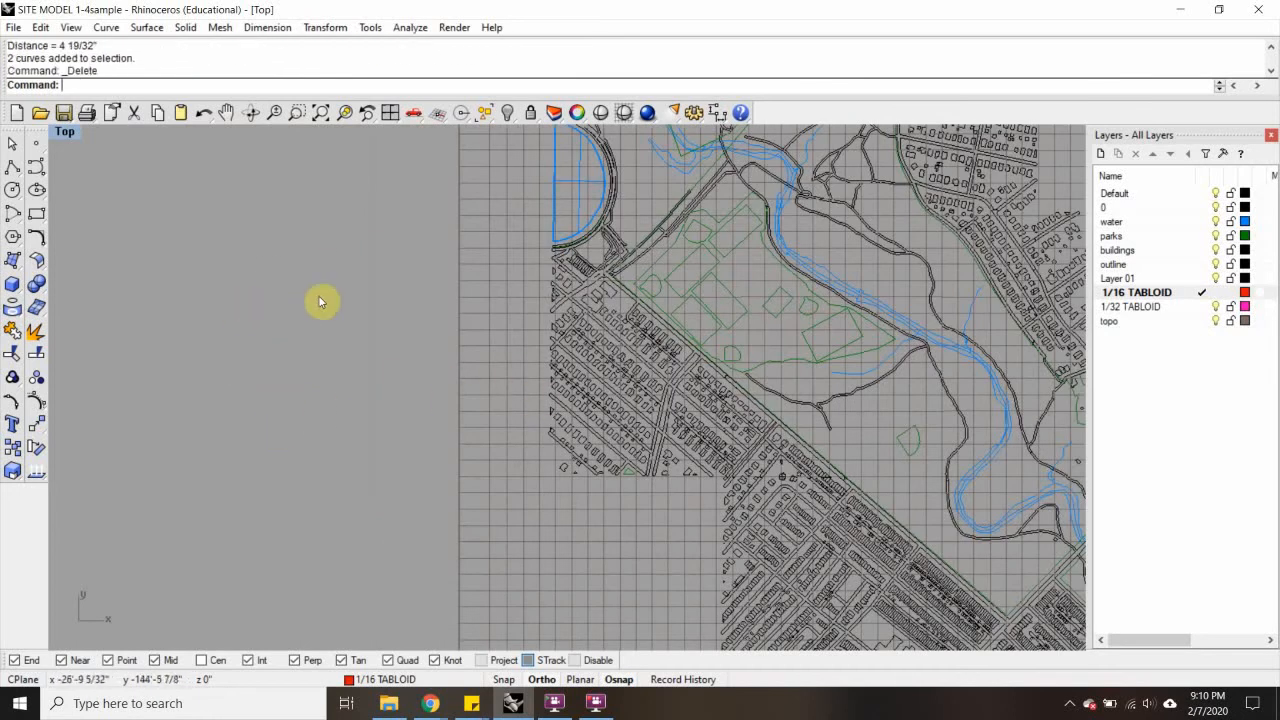
Draw a closed rectangular polyline frame 18" wide and 12" high in the empty space beside the construction grid
scroll(323, 300, down, 2)
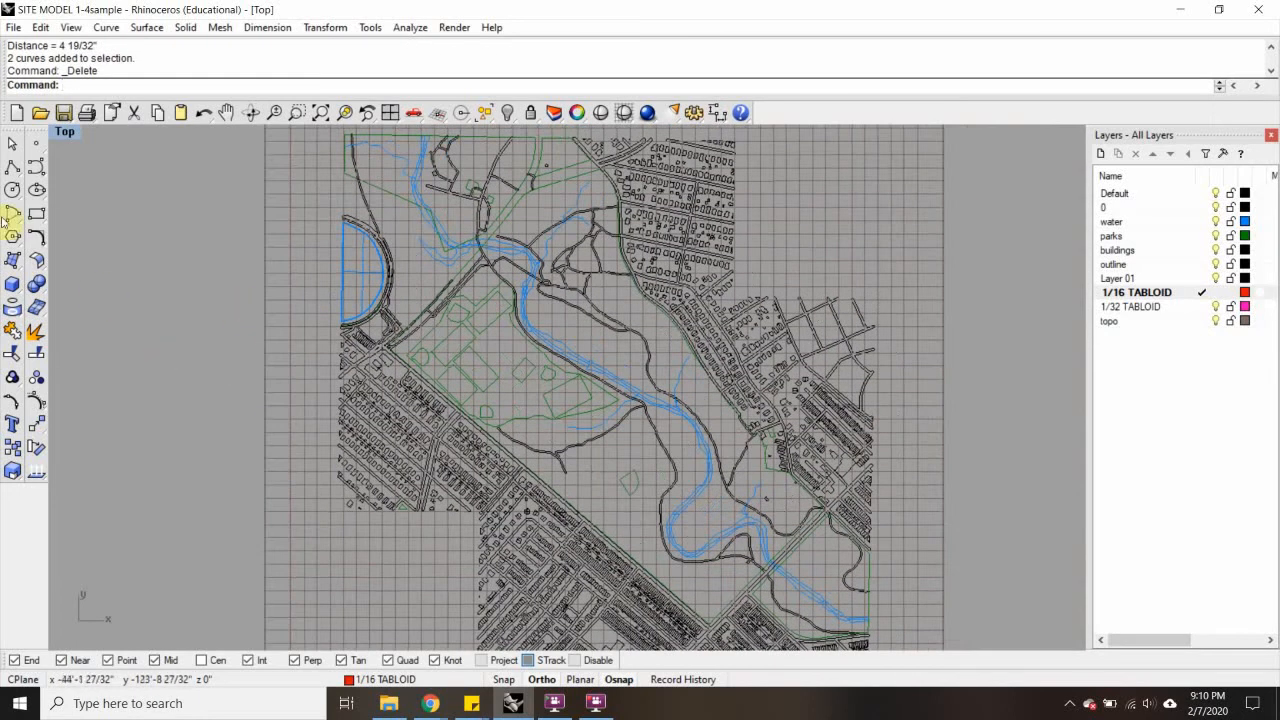
click(12, 168)
scroll(212, 304, down, 4)
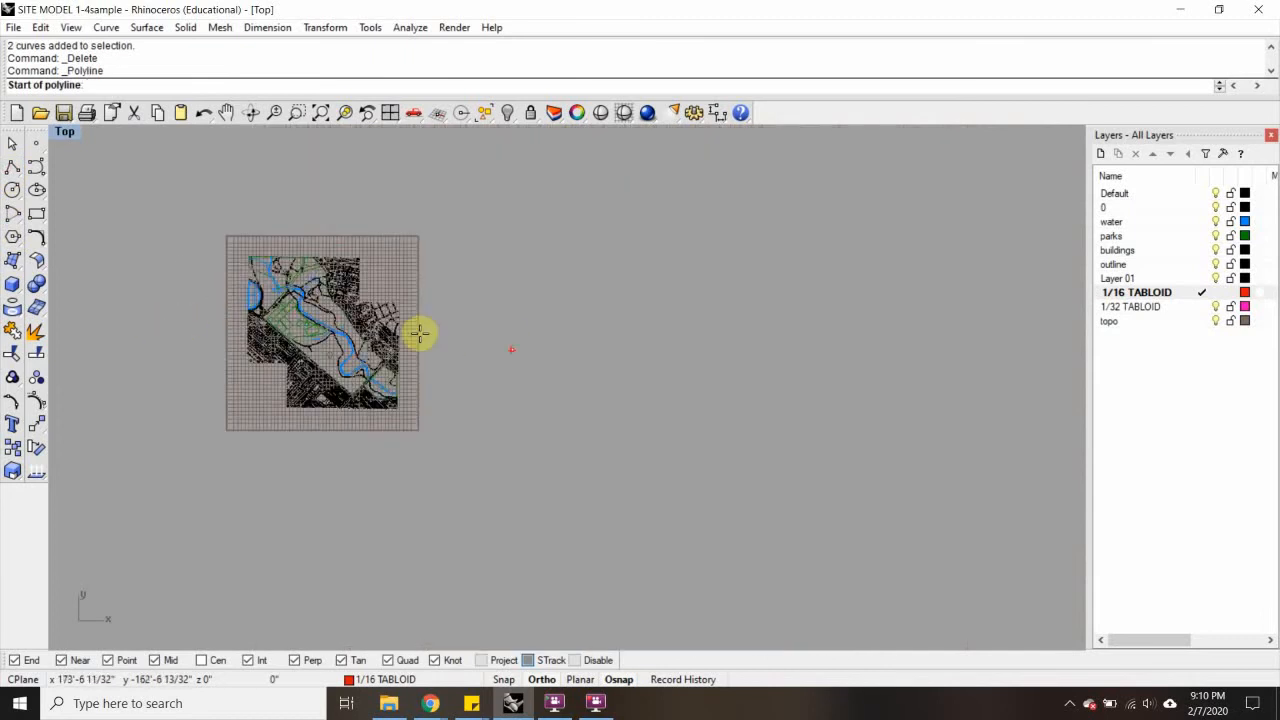
scroll(320, 317, up, 5)
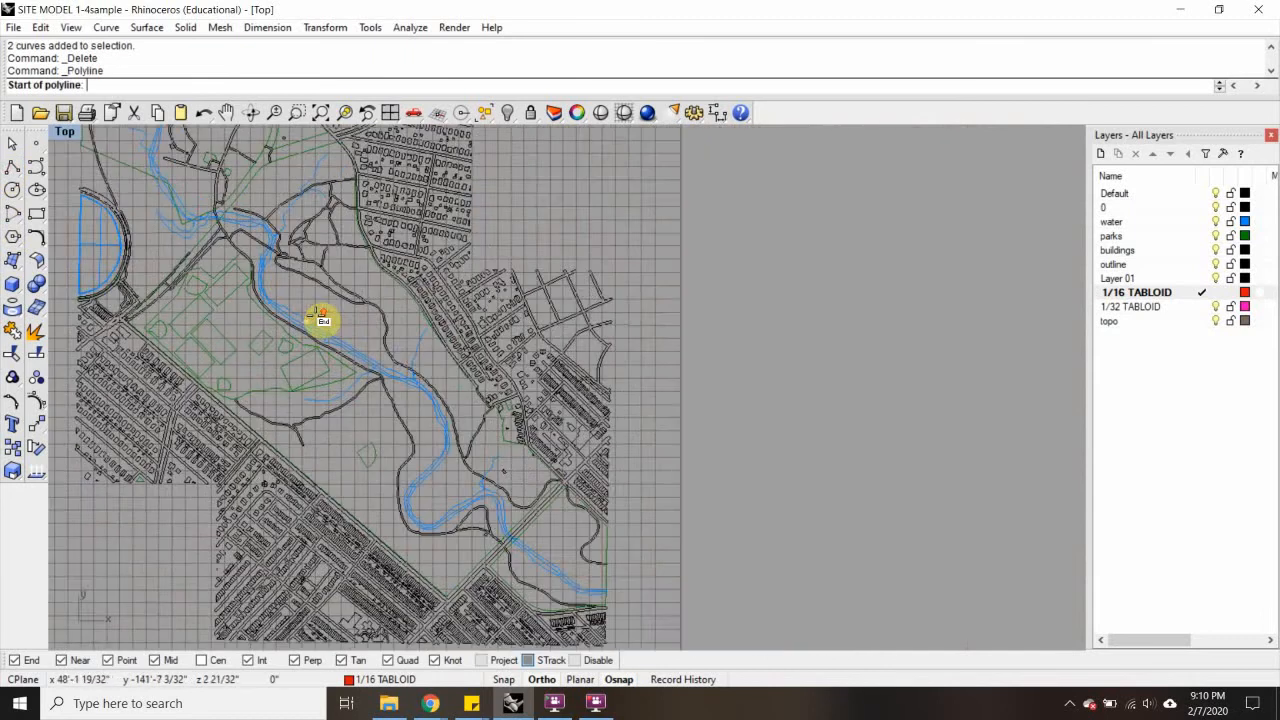
click(727, 288)
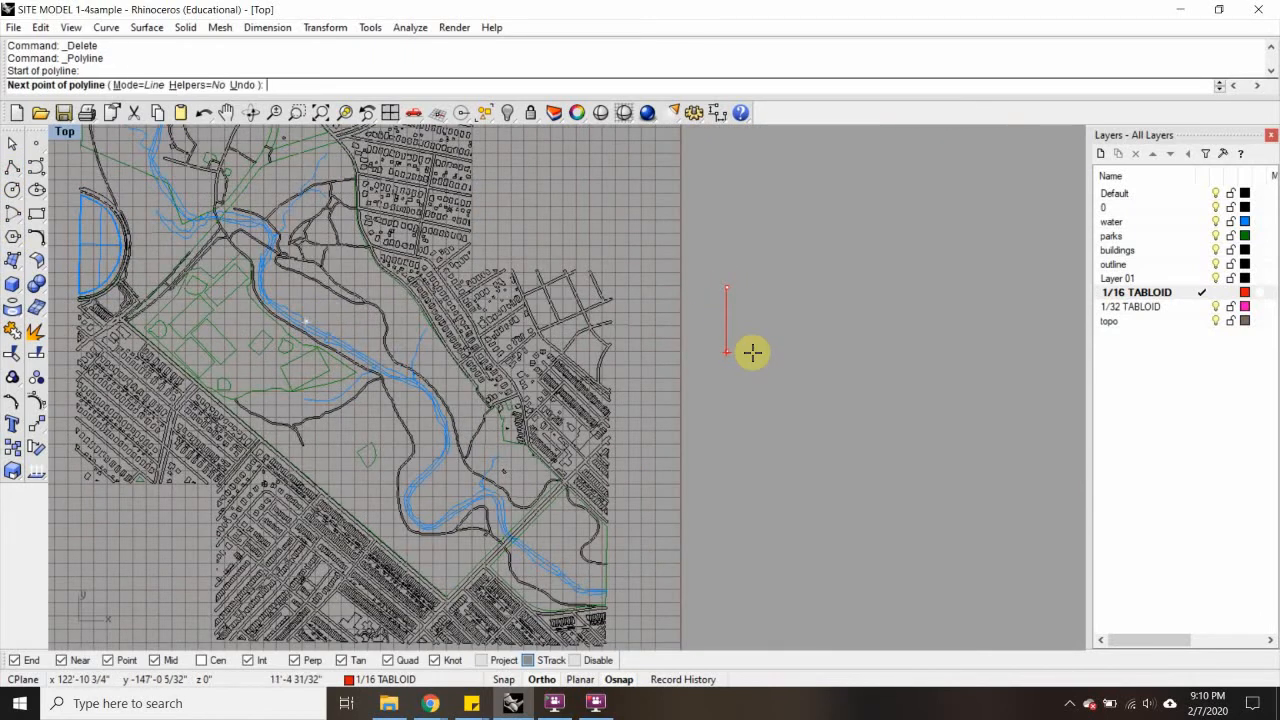
text(12)
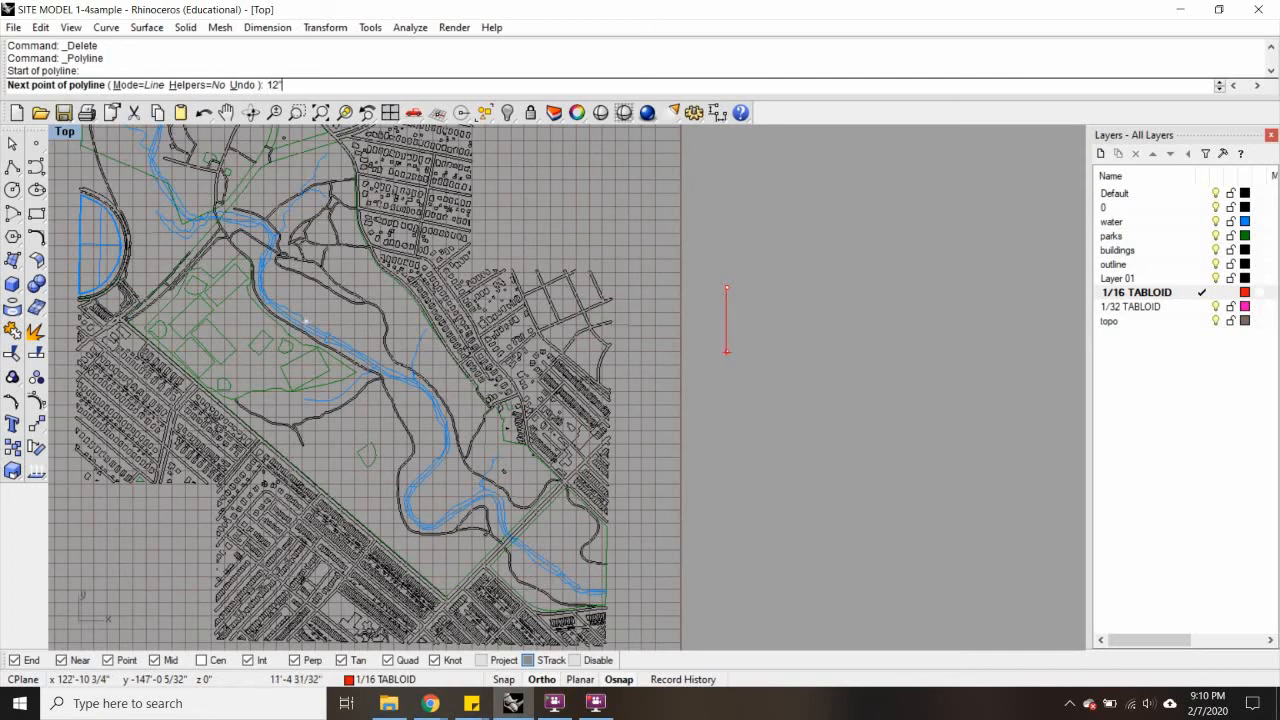
key(Return)
click(752, 352)
scroll(749, 291, up, 10)
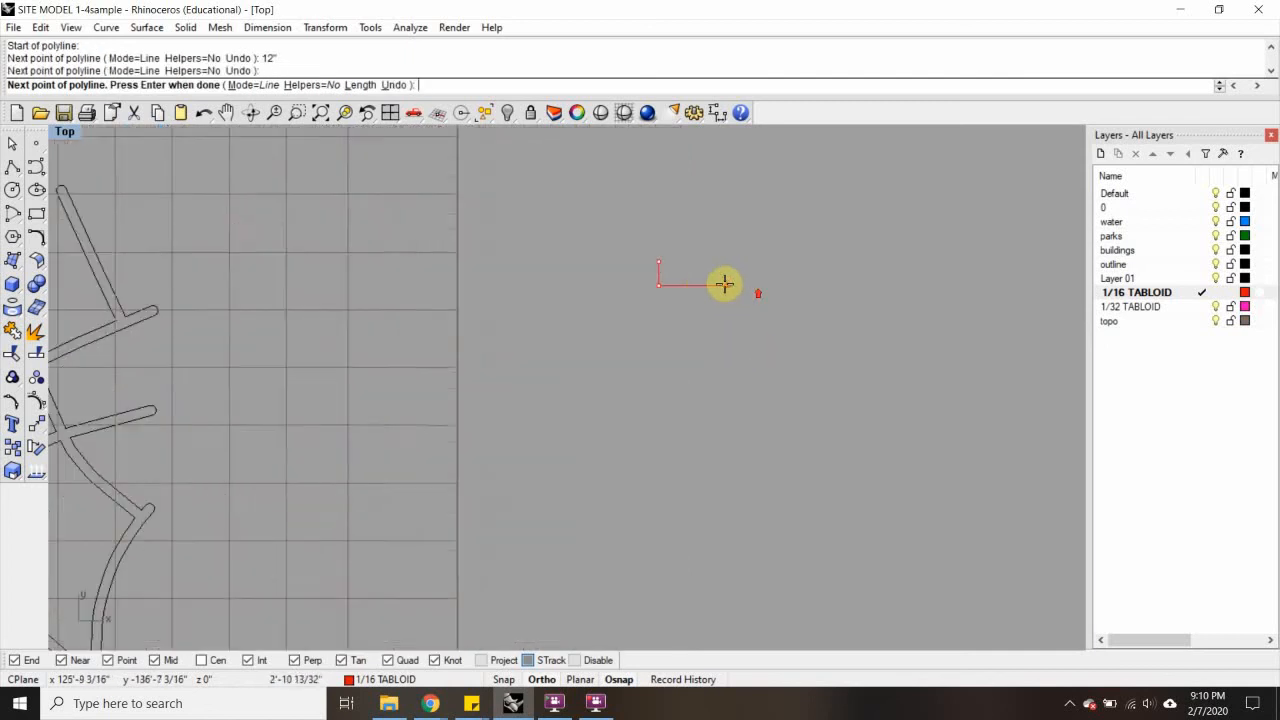
text(18)
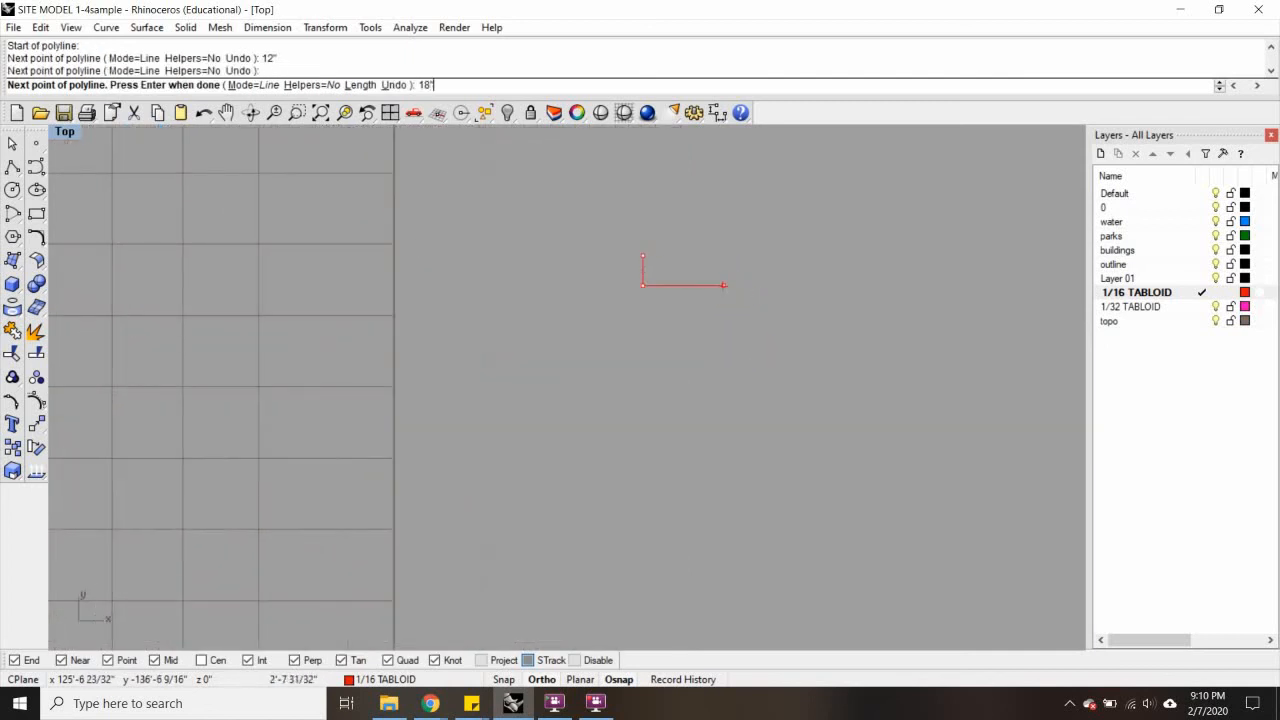
text(")
key(Return)
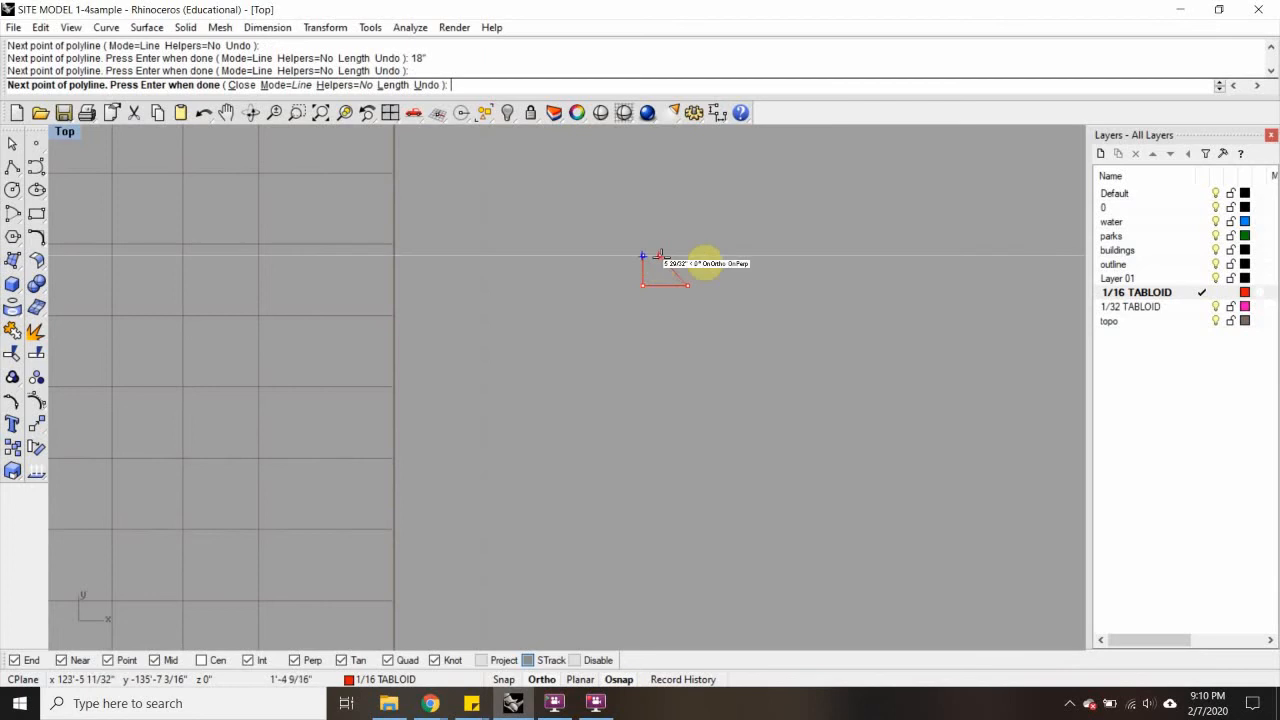
click(688, 256)
click(643, 256)
scroll(668, 256, up, 3)
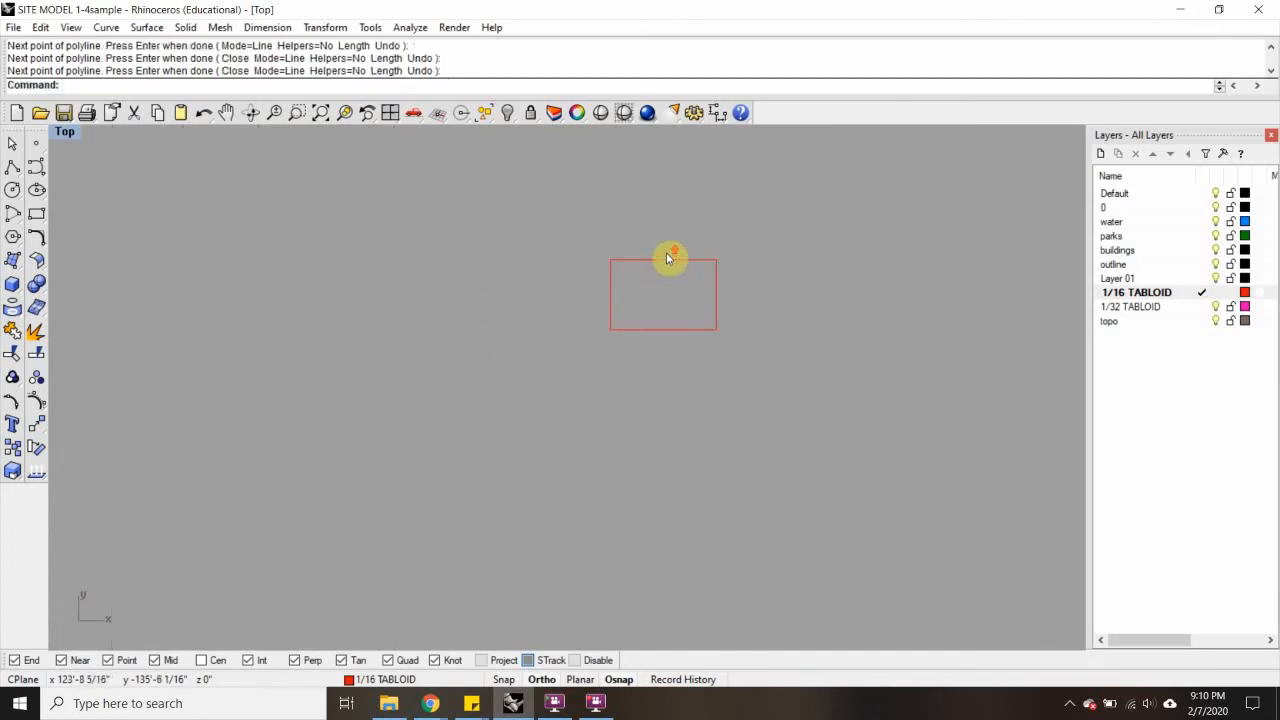
scroll(668, 258, up, 4)
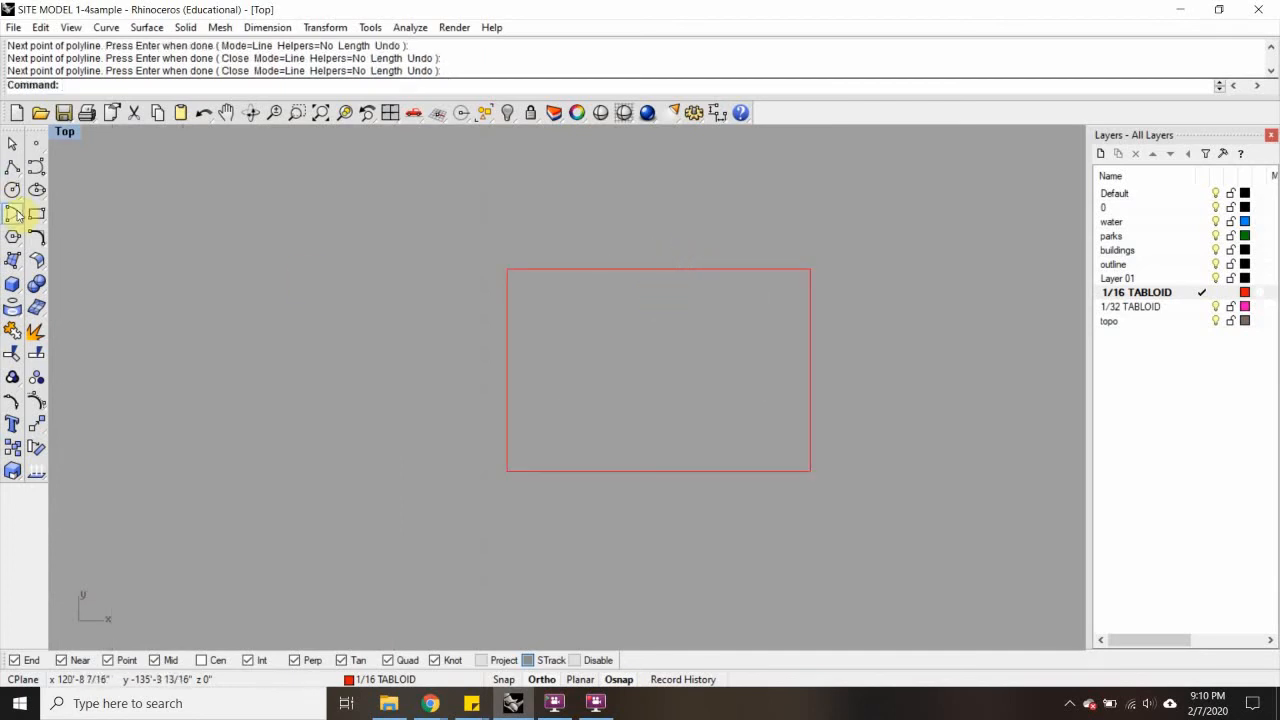
click(13, 166)
click(570, 297)
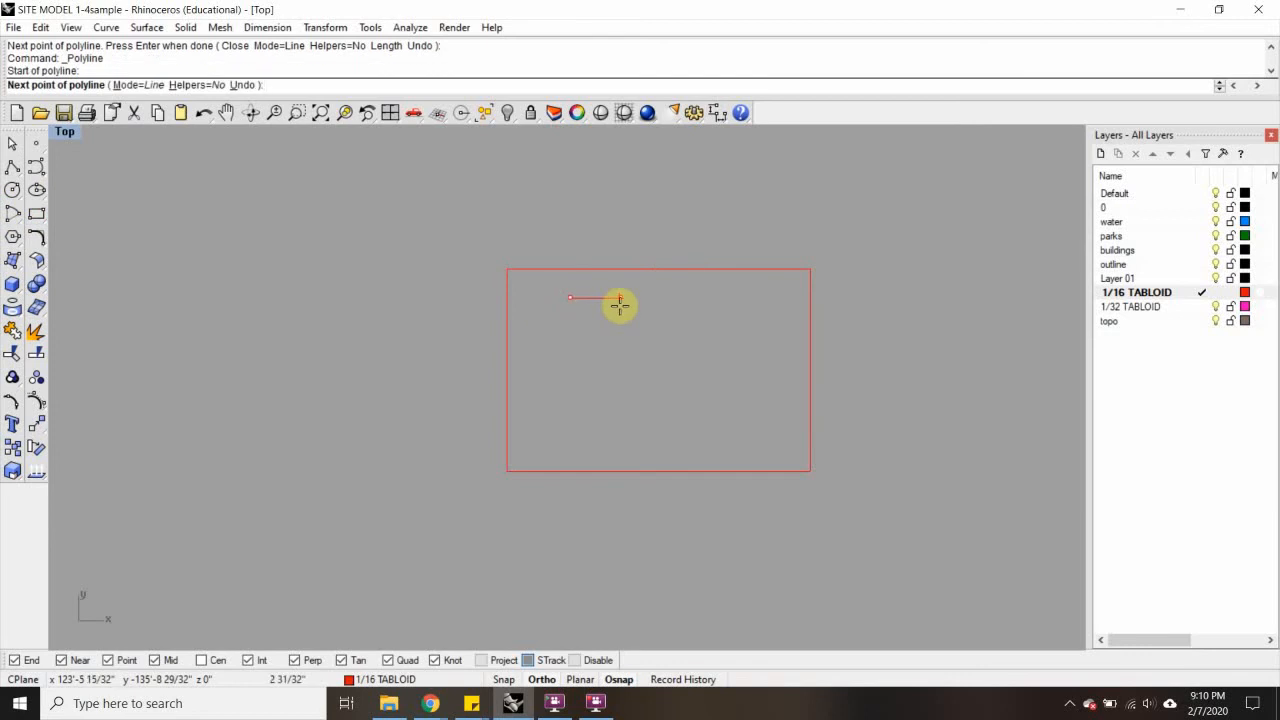
text(3)
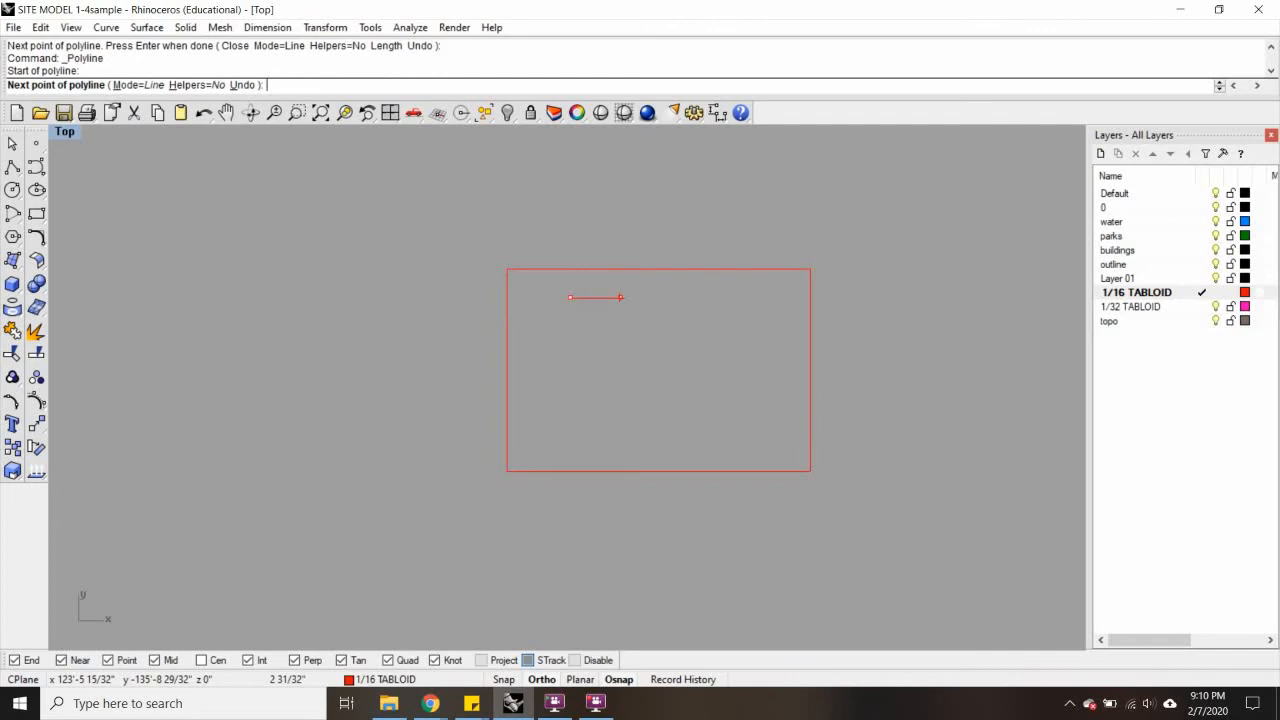
key(Escape)
Draw a closed rectangular polyline 30" wide and 20" high above the 12" by 18" frame
scroll(620, 318, down, 8)
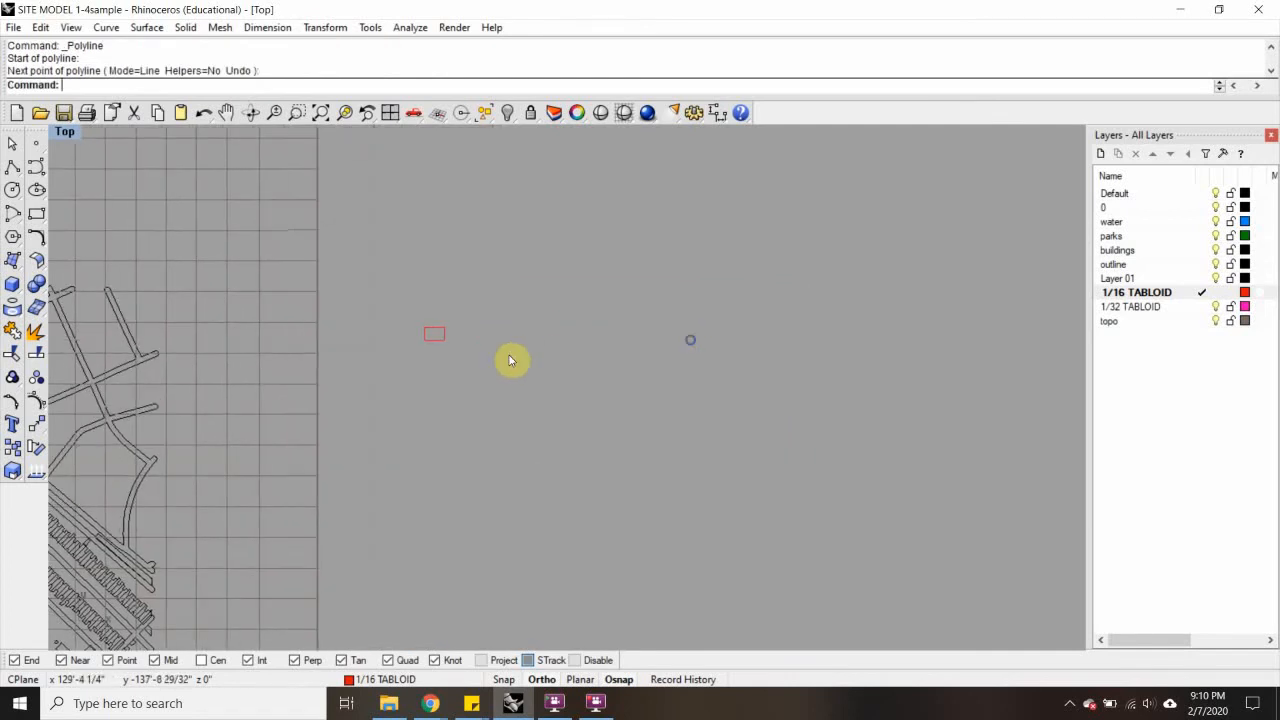
click(13, 189)
click(483, 249)
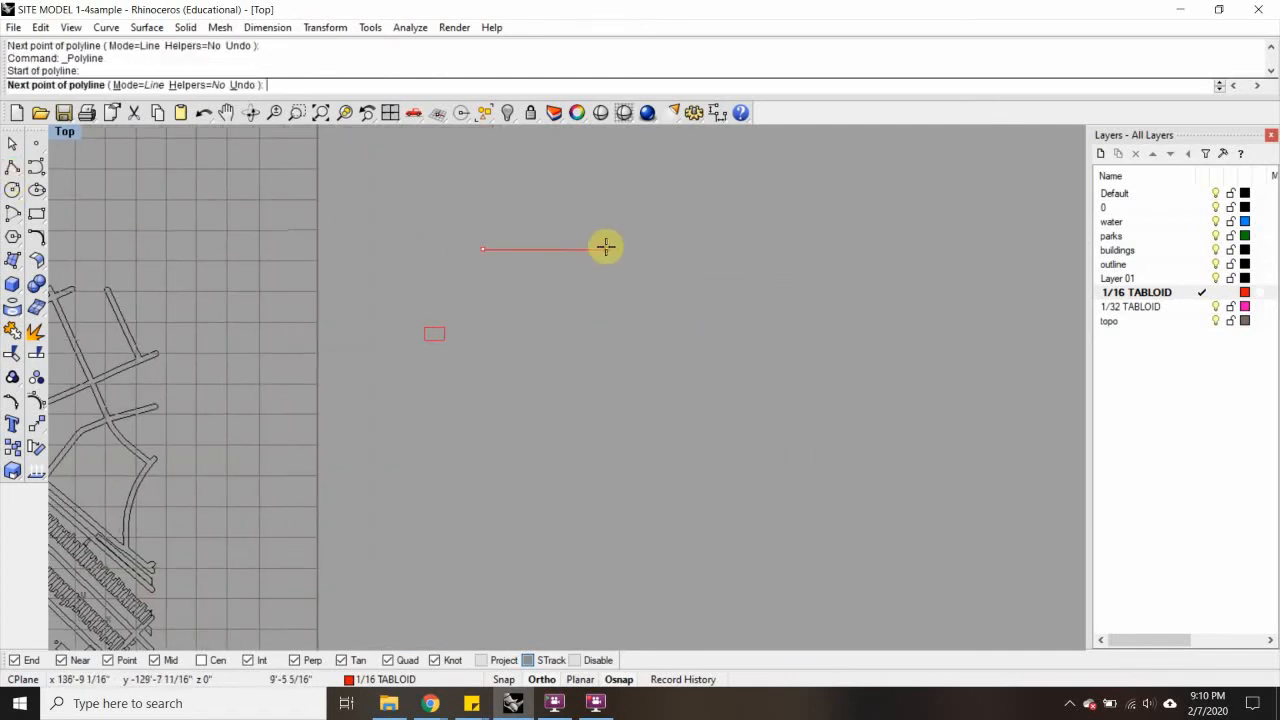
text(30)
key(Return)
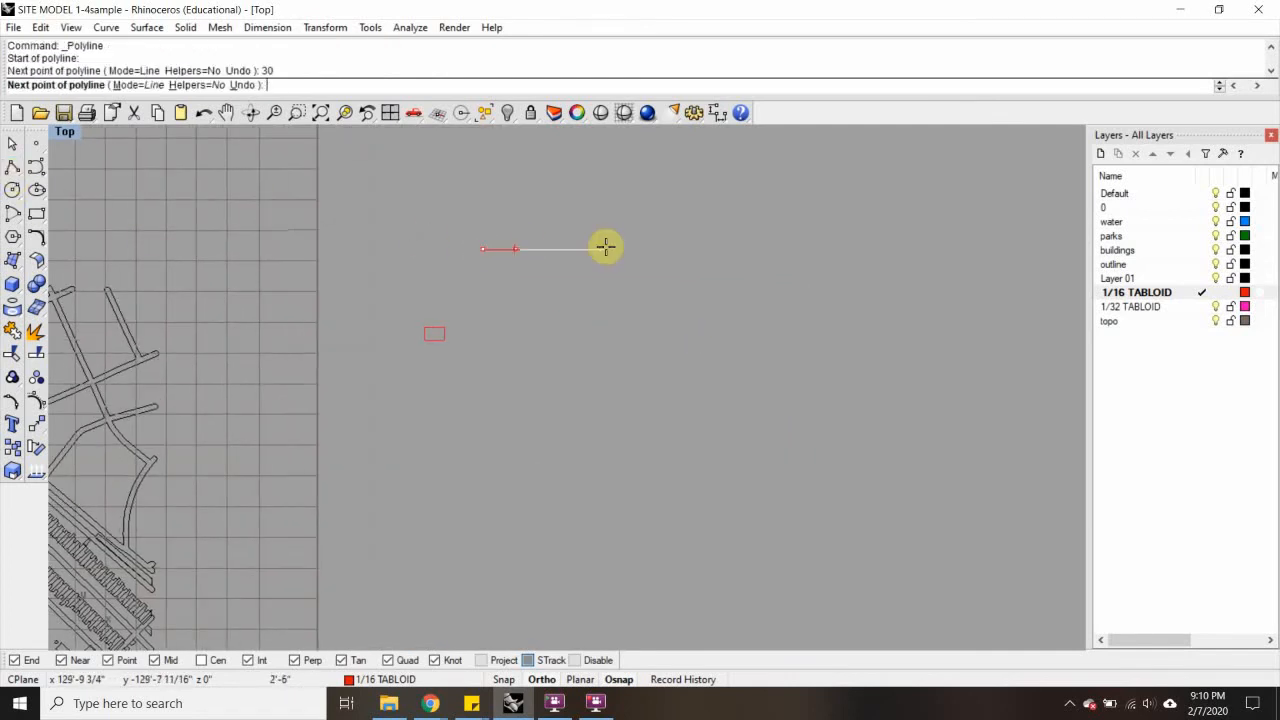
click(606, 249)
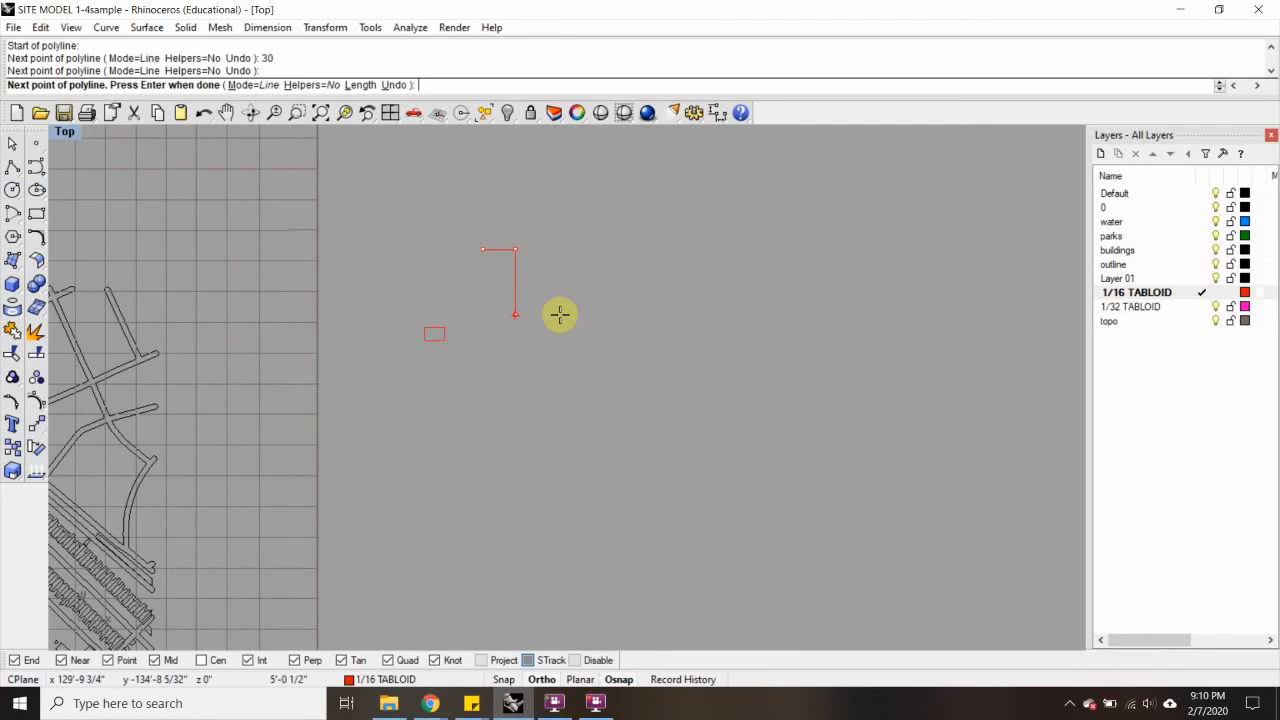
text(20)
key(Return)
click(559, 315)
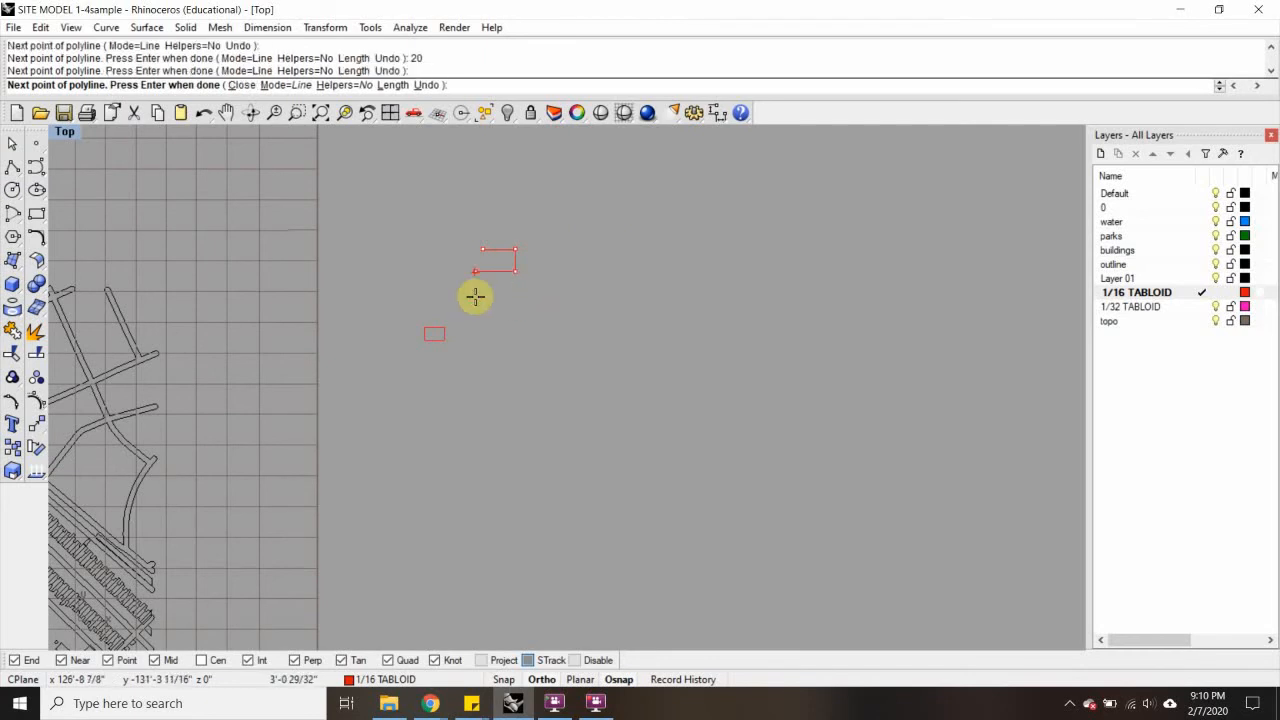
text(30)
key(Return)
click(474, 294)
click(483, 261)
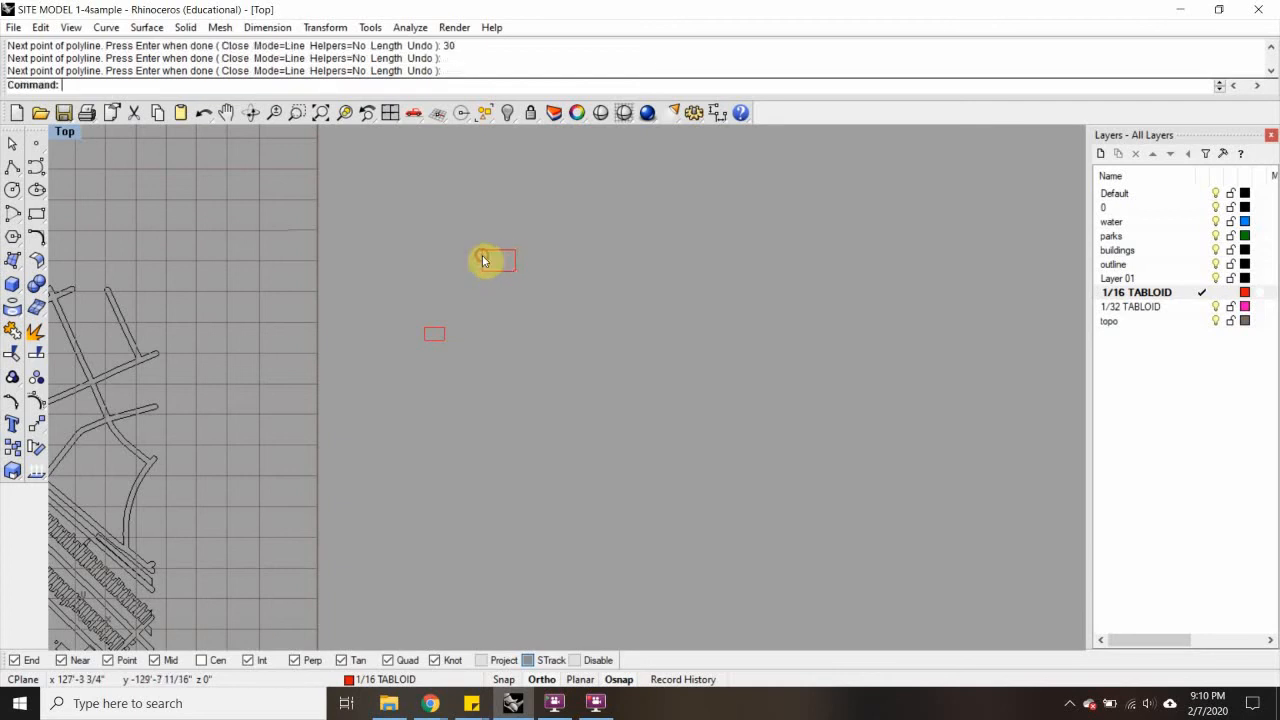
Copy the 30" by 20" rectangle horizontally to the empty space beside it
scroll(509, 270, up, 5)
text(C)
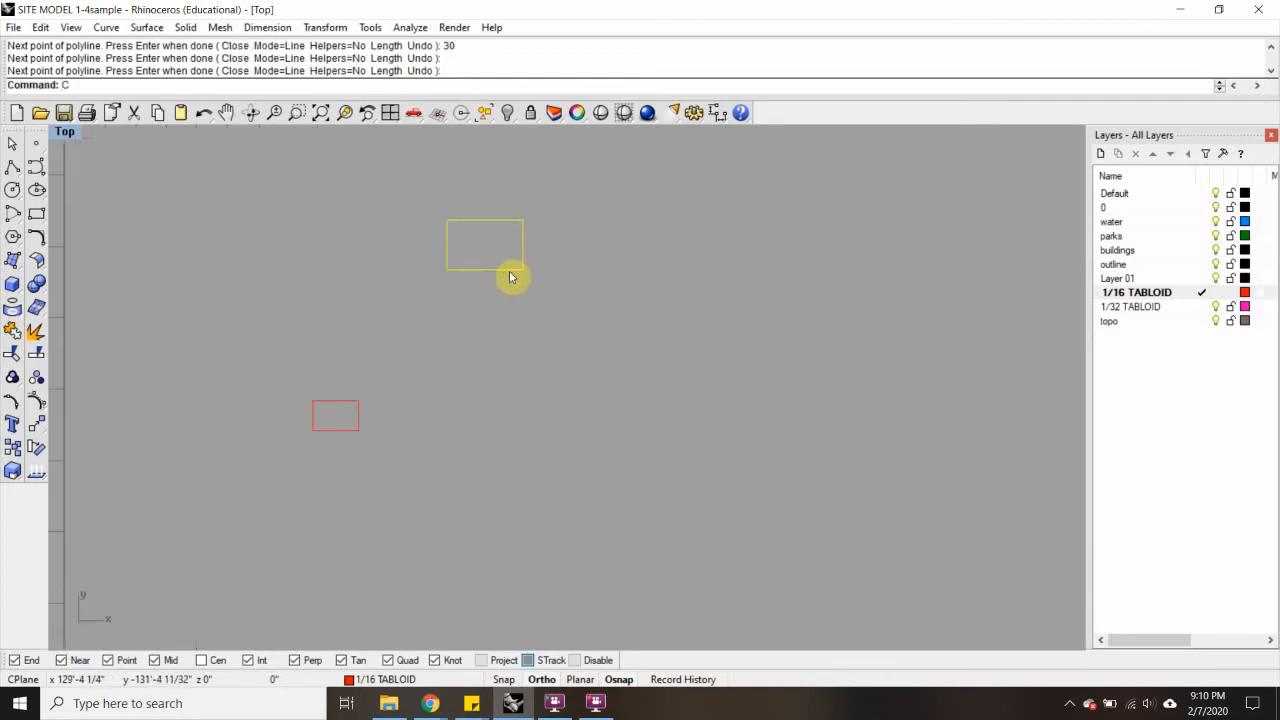
text(O)
key(Return)
click(509, 270)
click(619, 268)
key(Return)
click(615, 270)
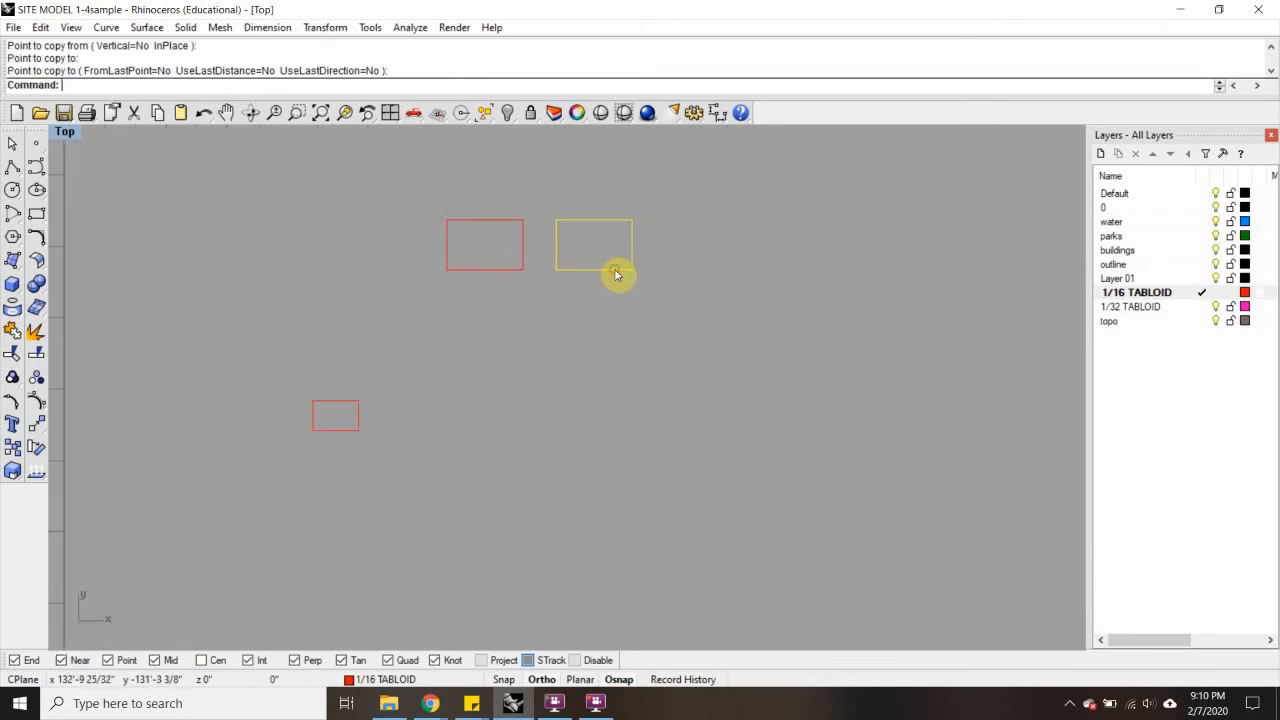
Scale the copied rectangle down by reference points to about 25/32 of its size
text(Scale)
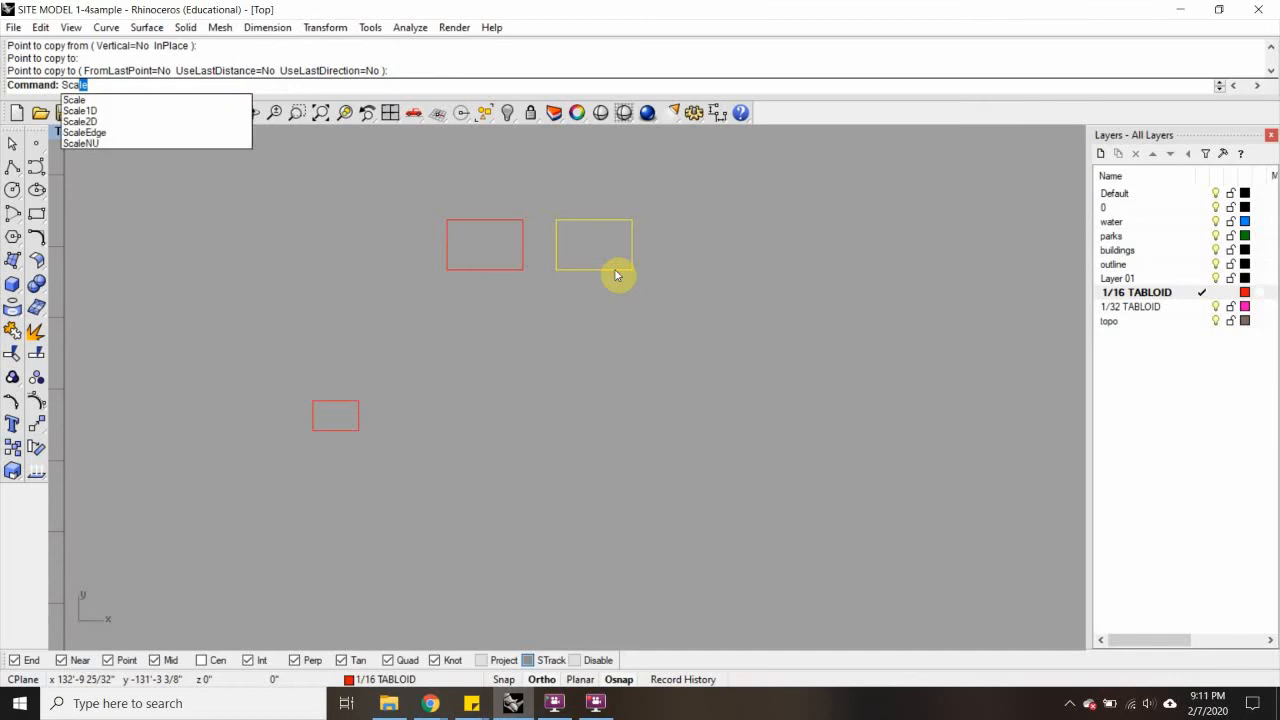
key(Return)
click(556, 270)
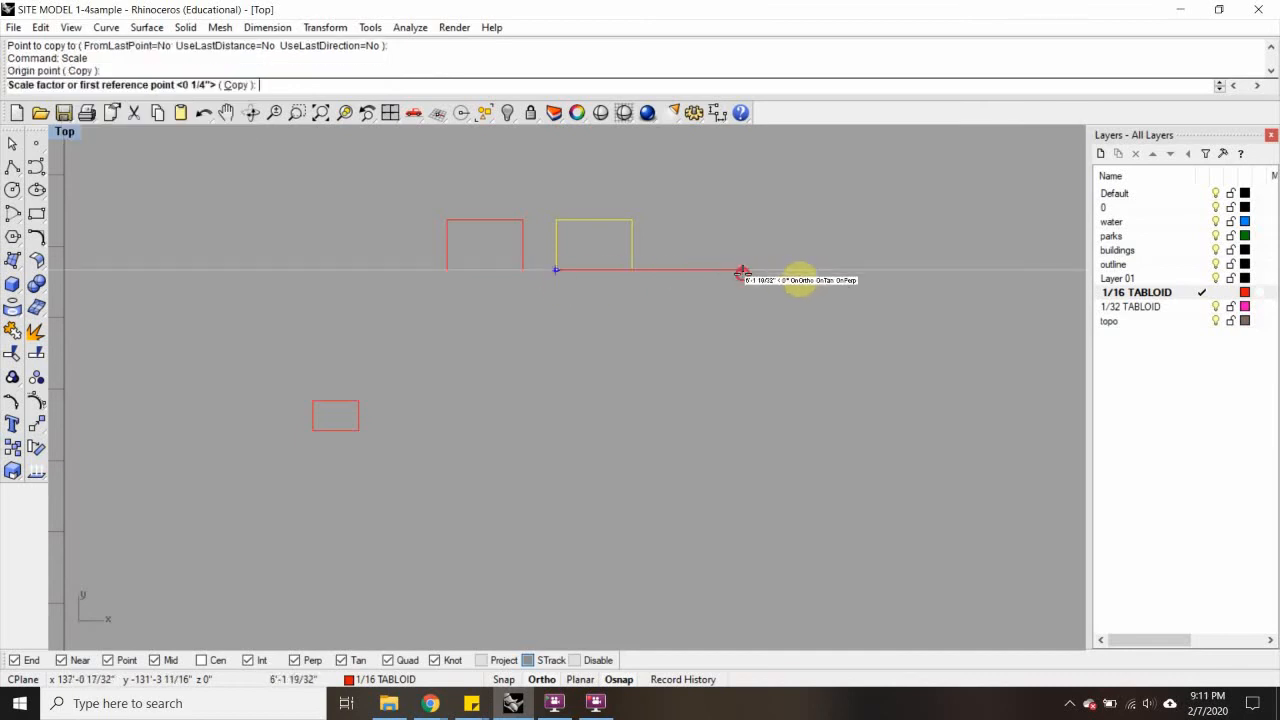
click(746, 271)
click(703, 272)
Scale both the 30" by 20" rectangle and its smaller copy together by a factor of 1/4
drag(598, 235, 470, 306)
text(S)
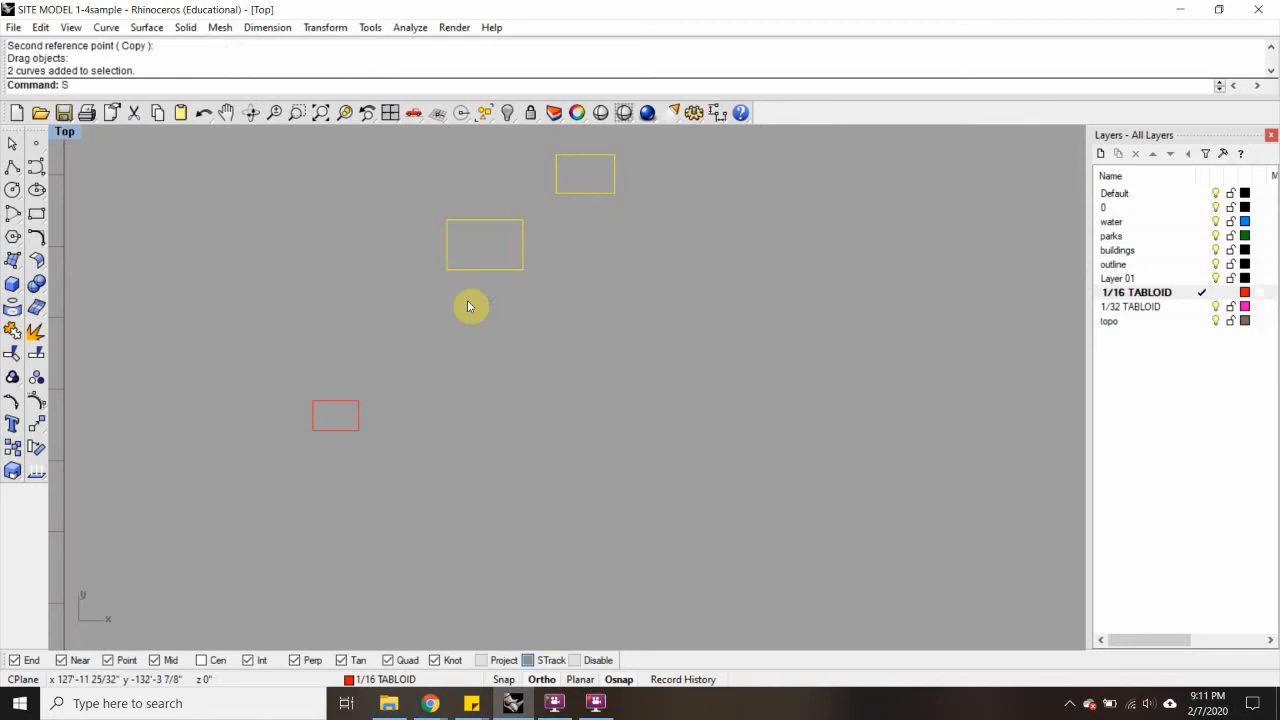
text(cale)
key(Return)
click(481, 270)
text(1)
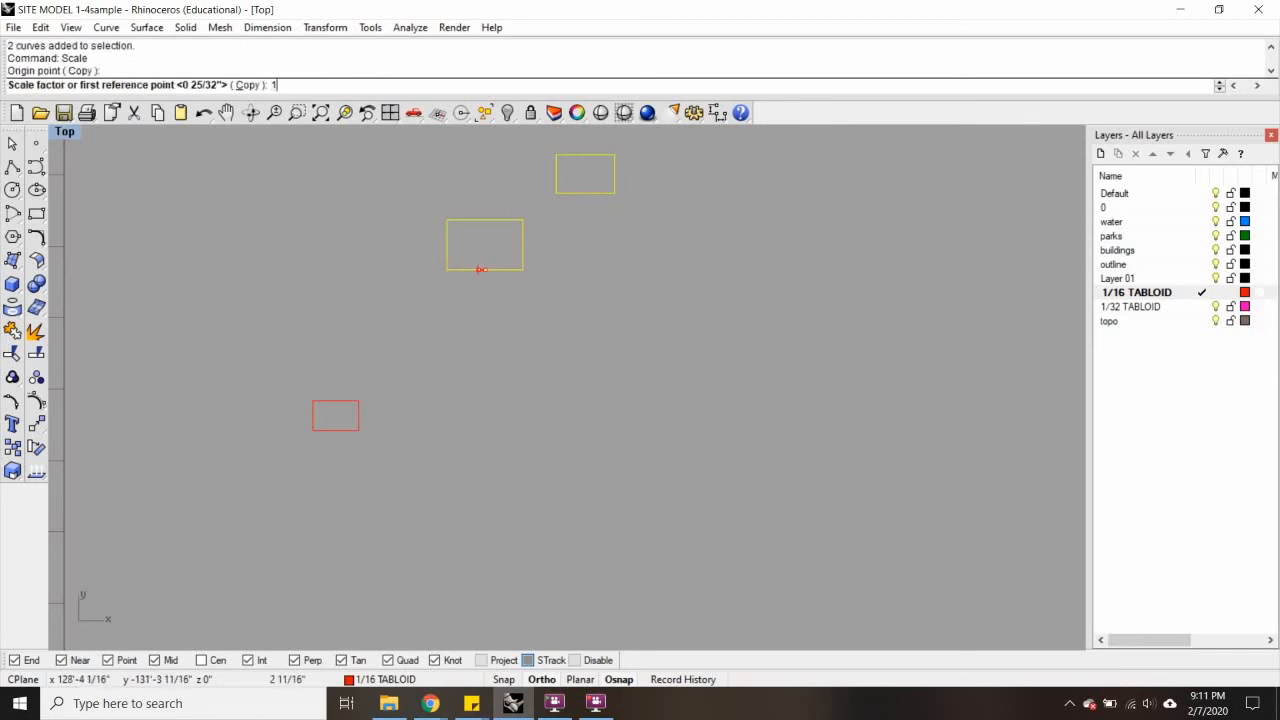
text(/4)
key(Return)
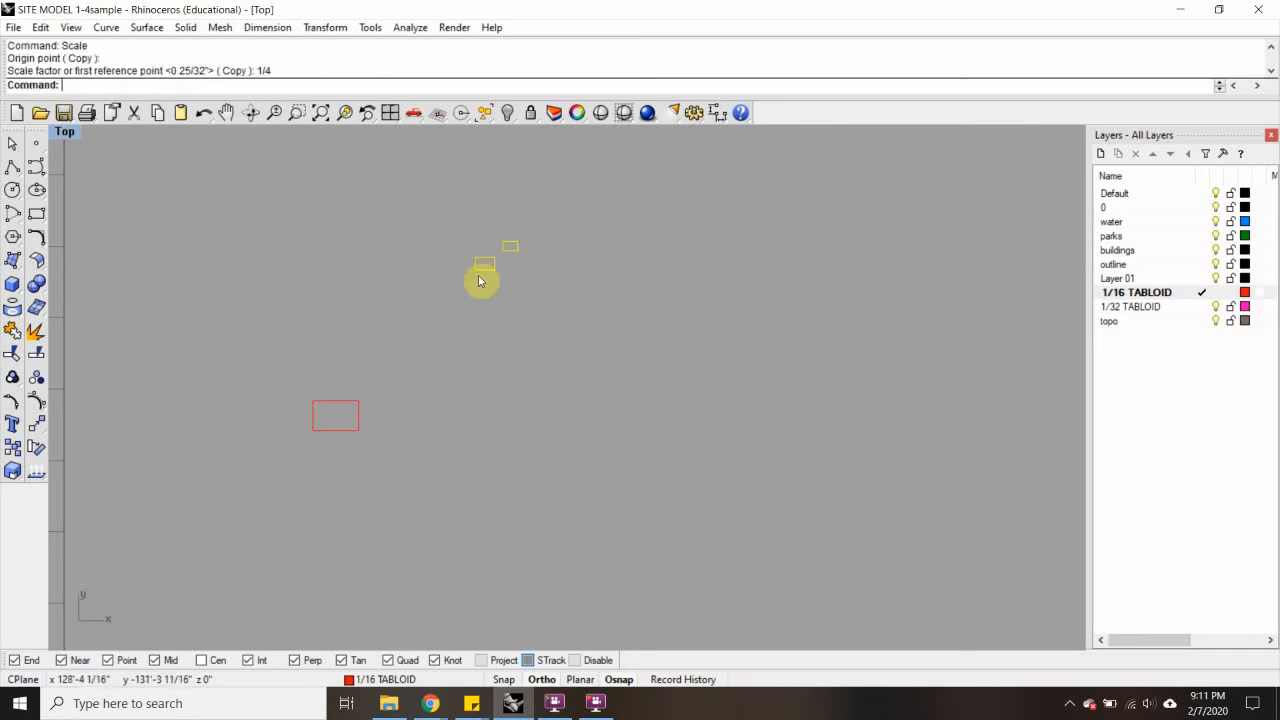
Move the two scaled rectangles into the 12" by 18" frame and arrange them side by side
drag(475, 285, 155, 408)
scroll(477, 414, up, 3)
right_drag(160, 410, 390, 342)
scroll(389, 340, up, 8)
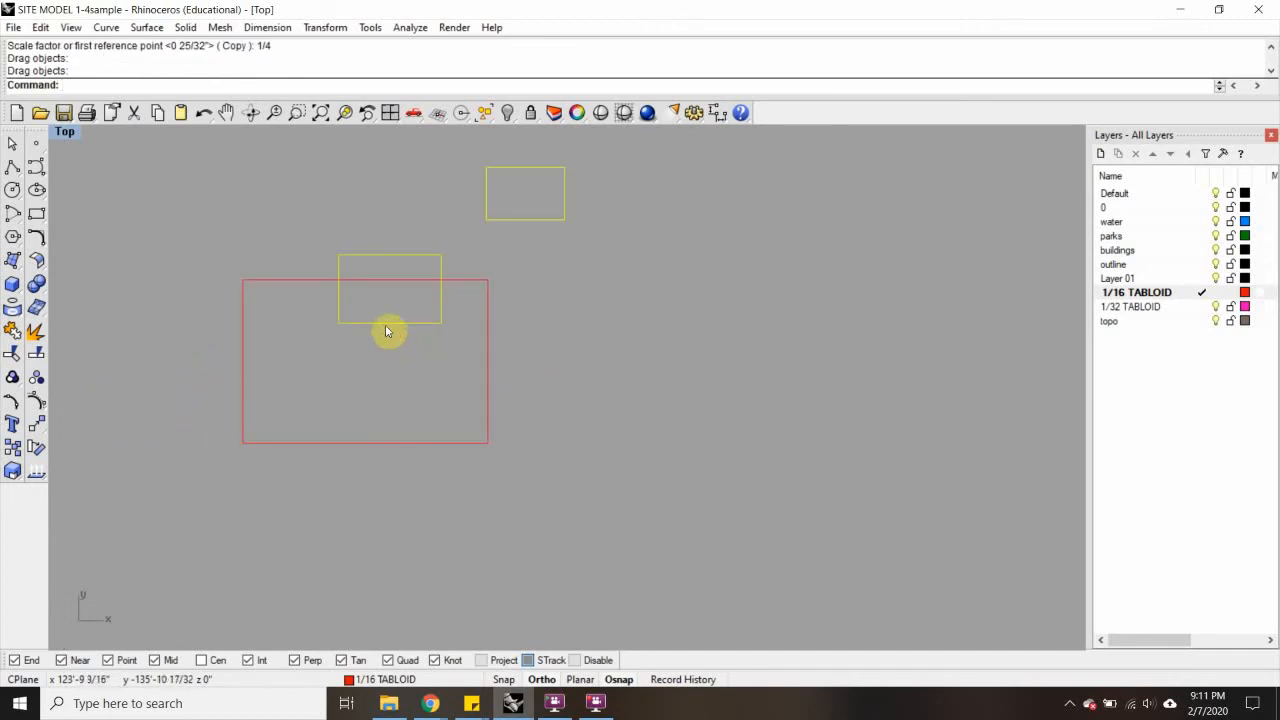
drag(385, 325, 297, 416)
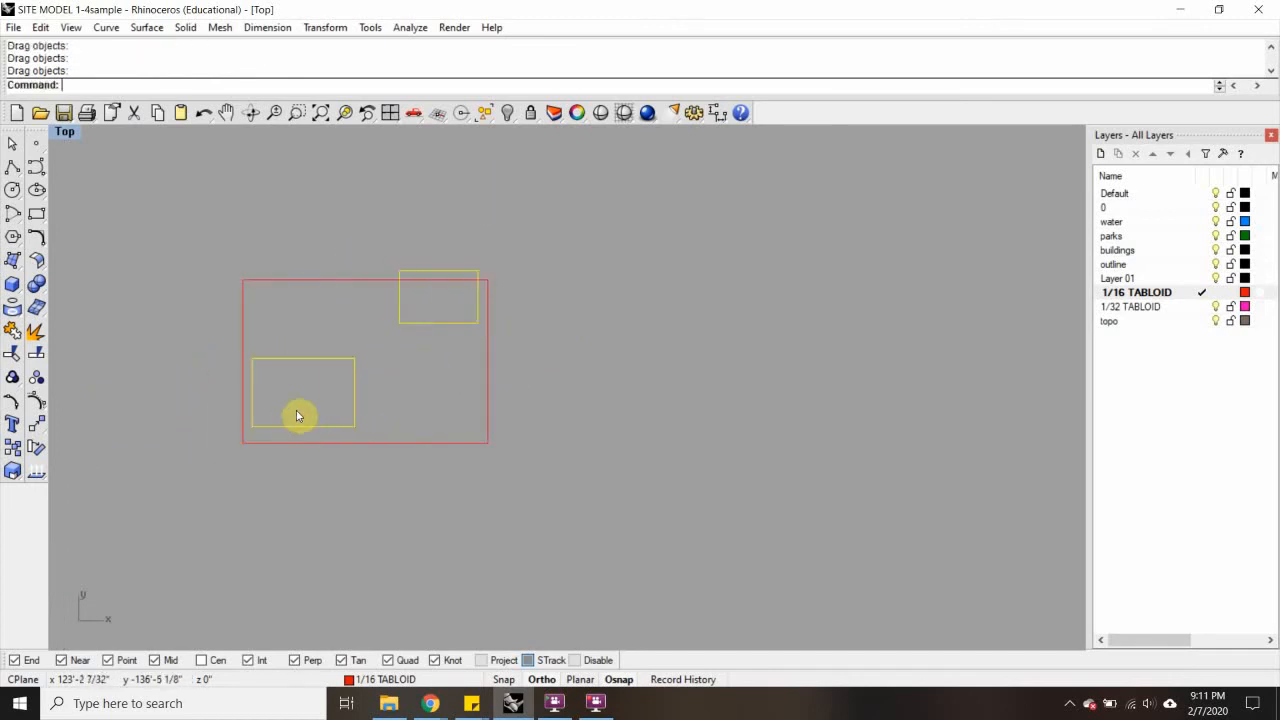
drag(305, 364, 299, 373)
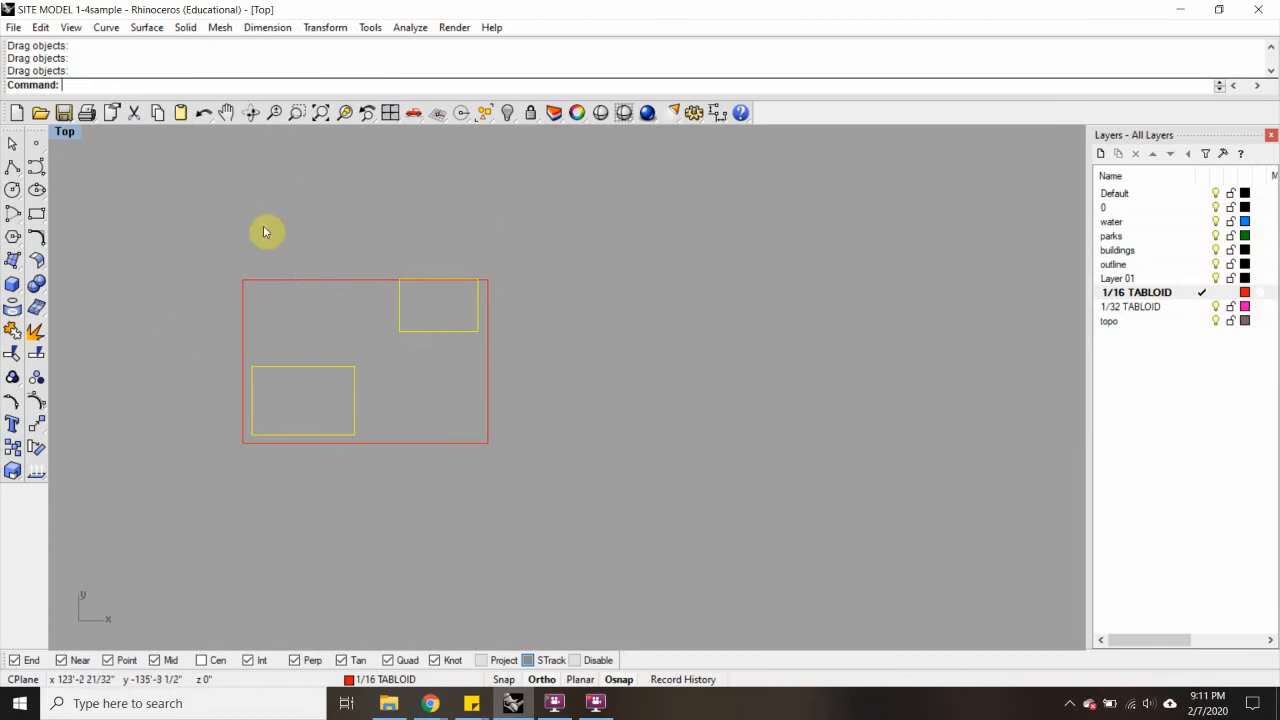
drag(415, 330, 368, 366)
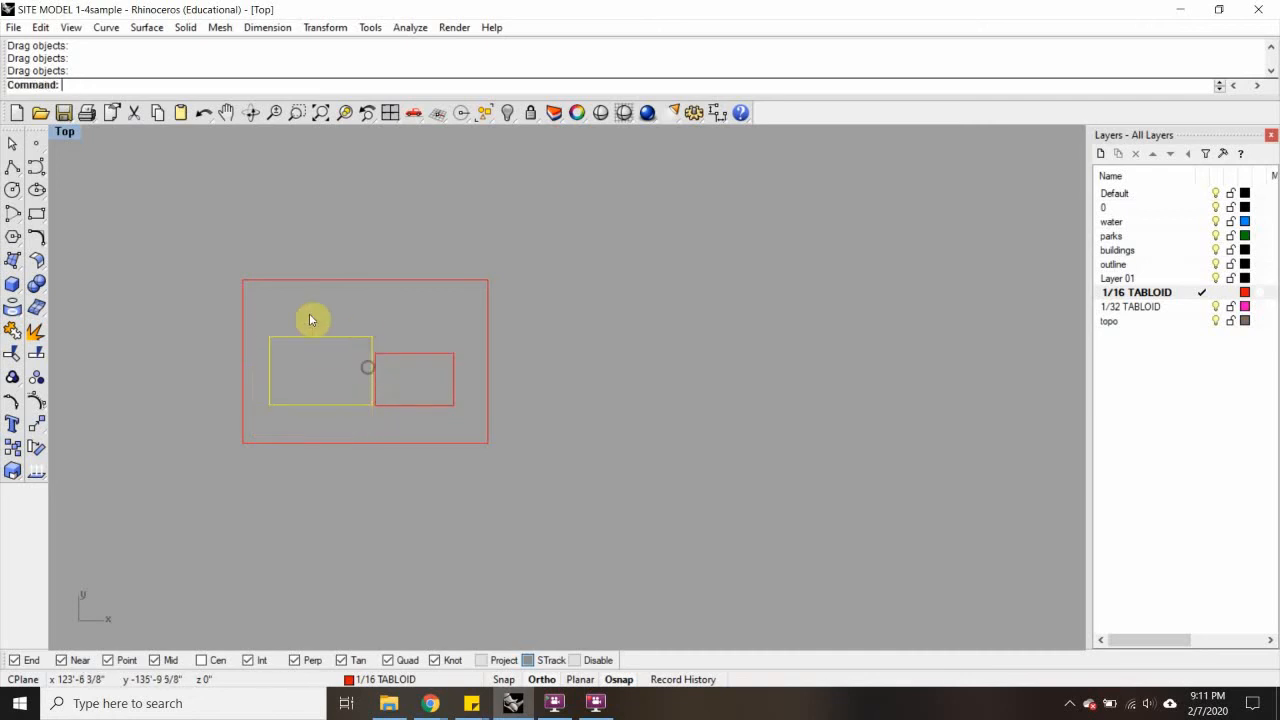
Delete the two sample rectangles inside the 12" by 18" frame
scroll(366, 355, up, 5)
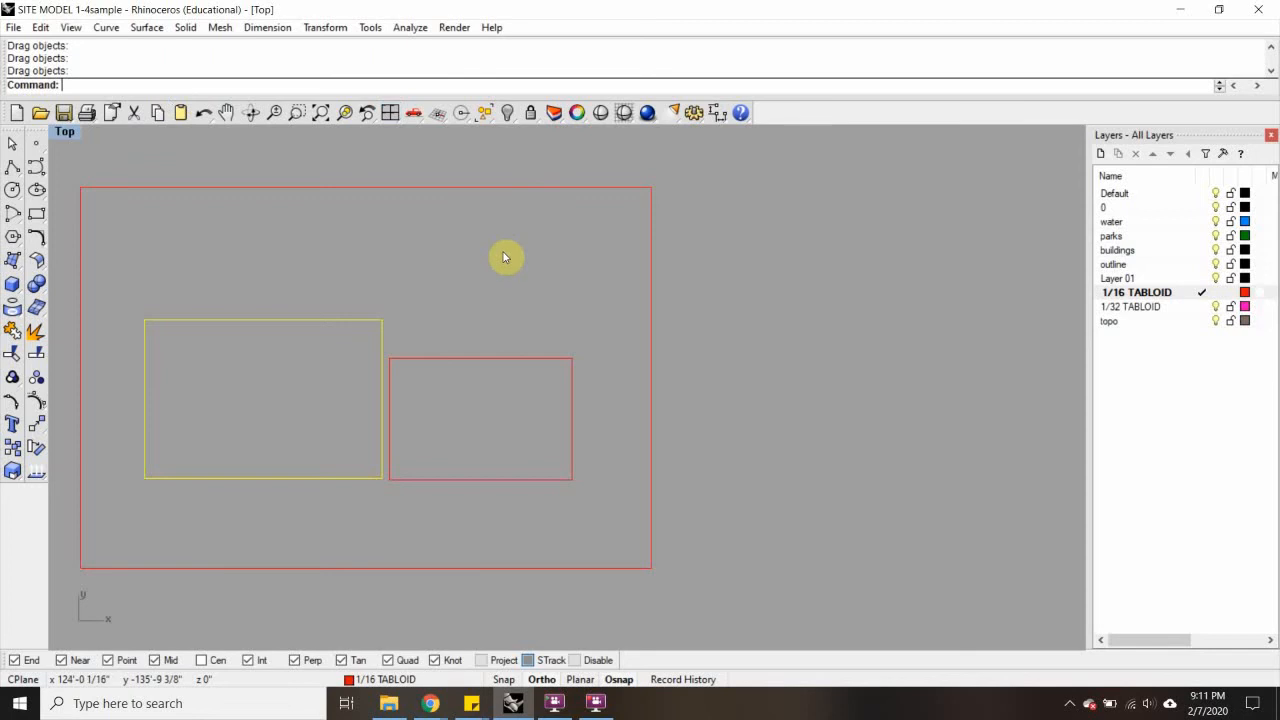
drag(494, 274, 324, 388)
key(Delete)
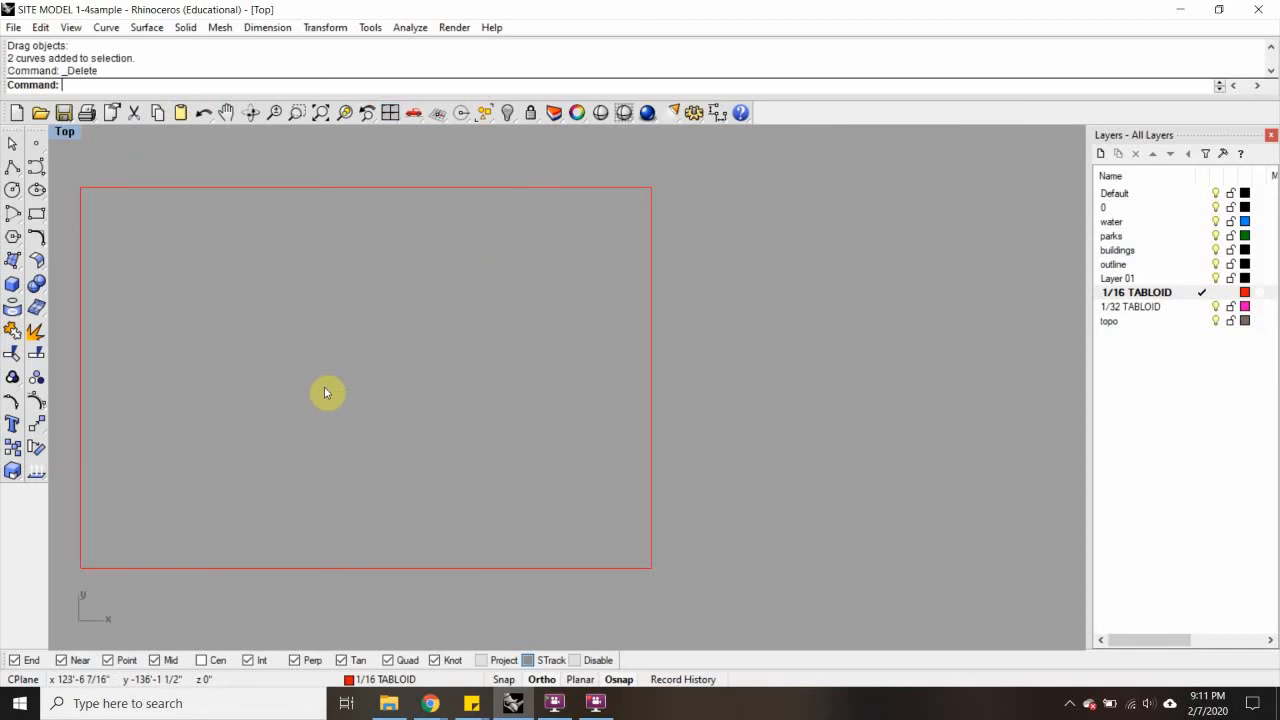
Move the 12" by 18" frame onto the site map, over the small path loop just east of the river
scroll(417, 337, down, 10)
right_drag(417, 337, 603, 327)
scroll(603, 327, down, 4)
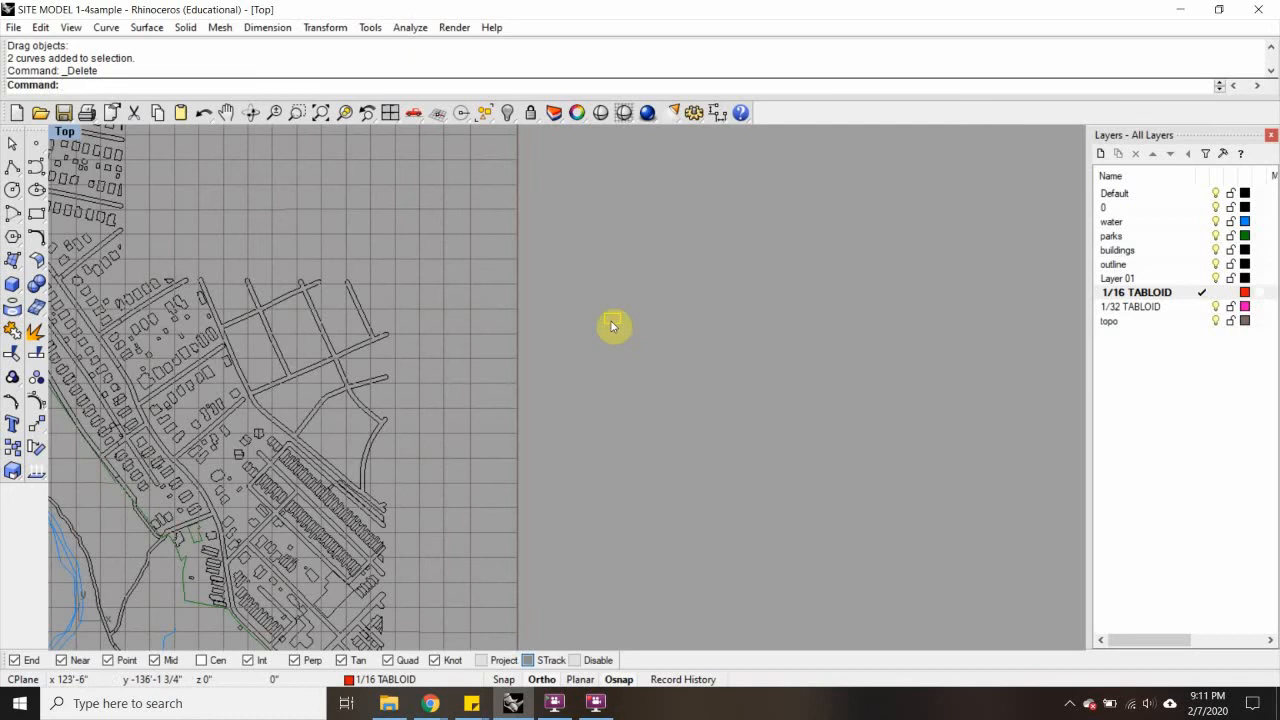
text(m)
key(Return)
click(613, 323)
scroll(434, 354, down, 6)
right_drag(392, 352, 742, 343)
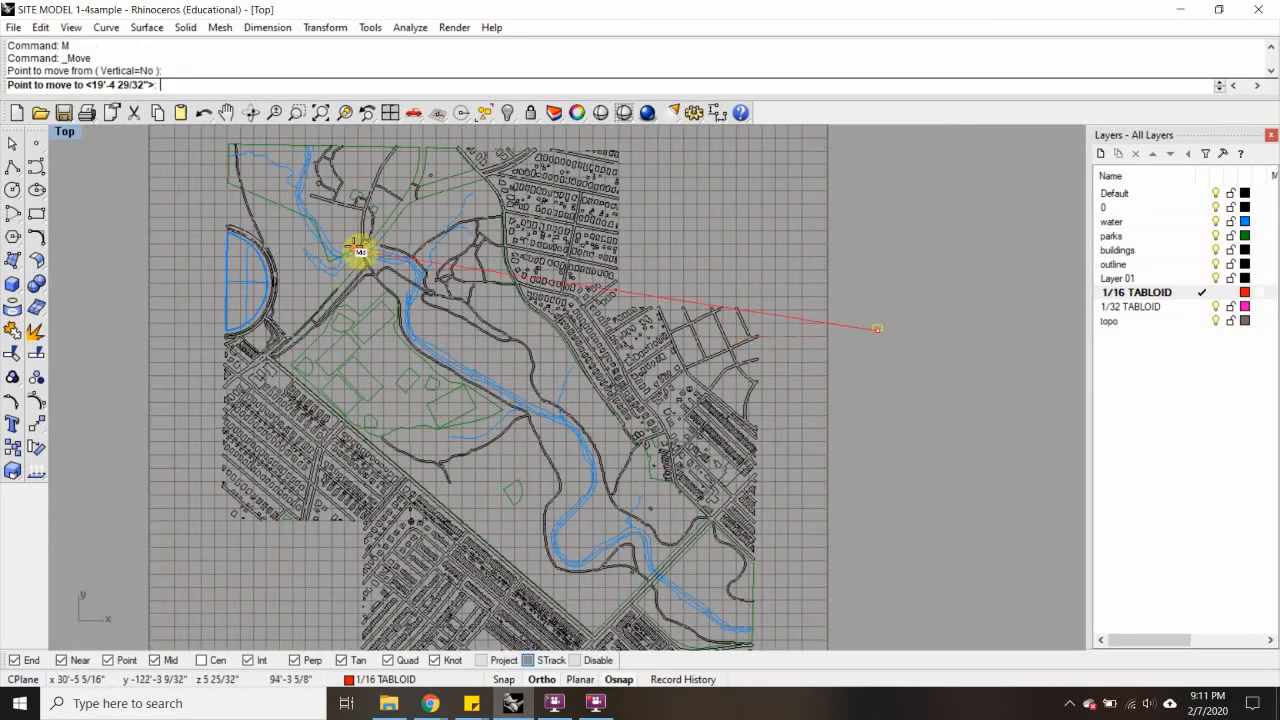
scroll(360, 252, up, 8)
scroll(443, 297, down, 3)
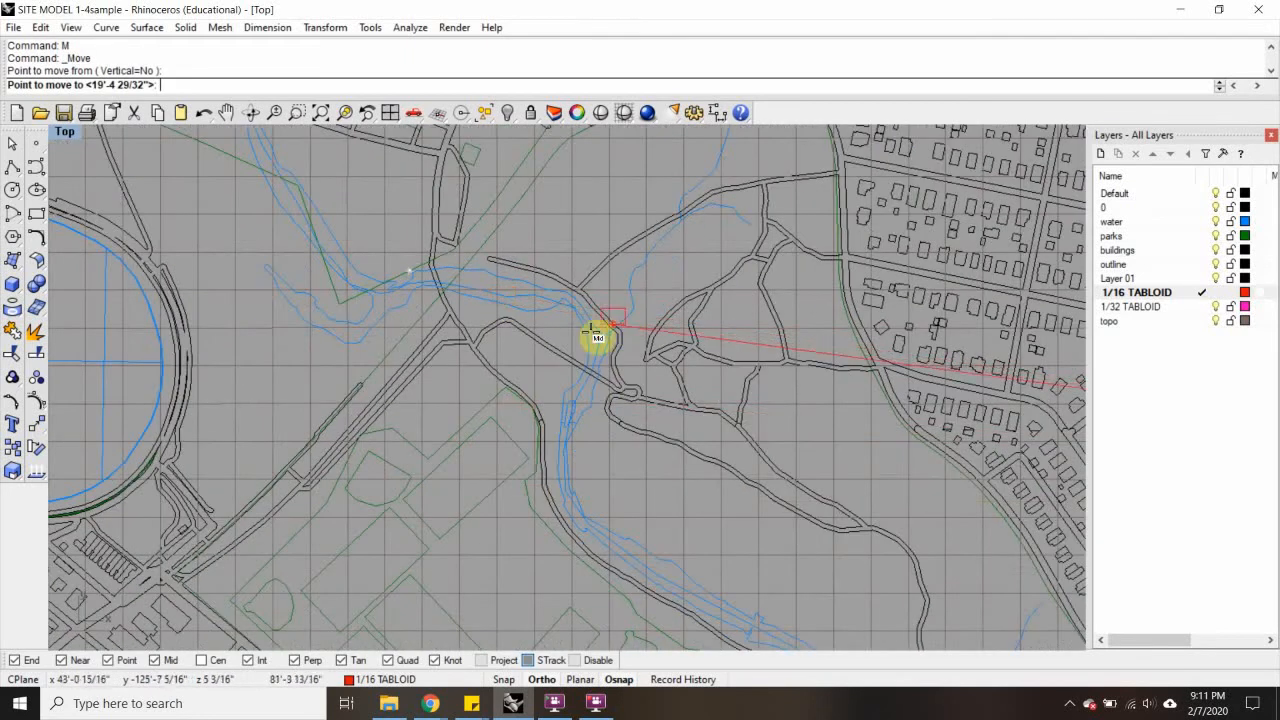
scroll(620, 405, up, 3)
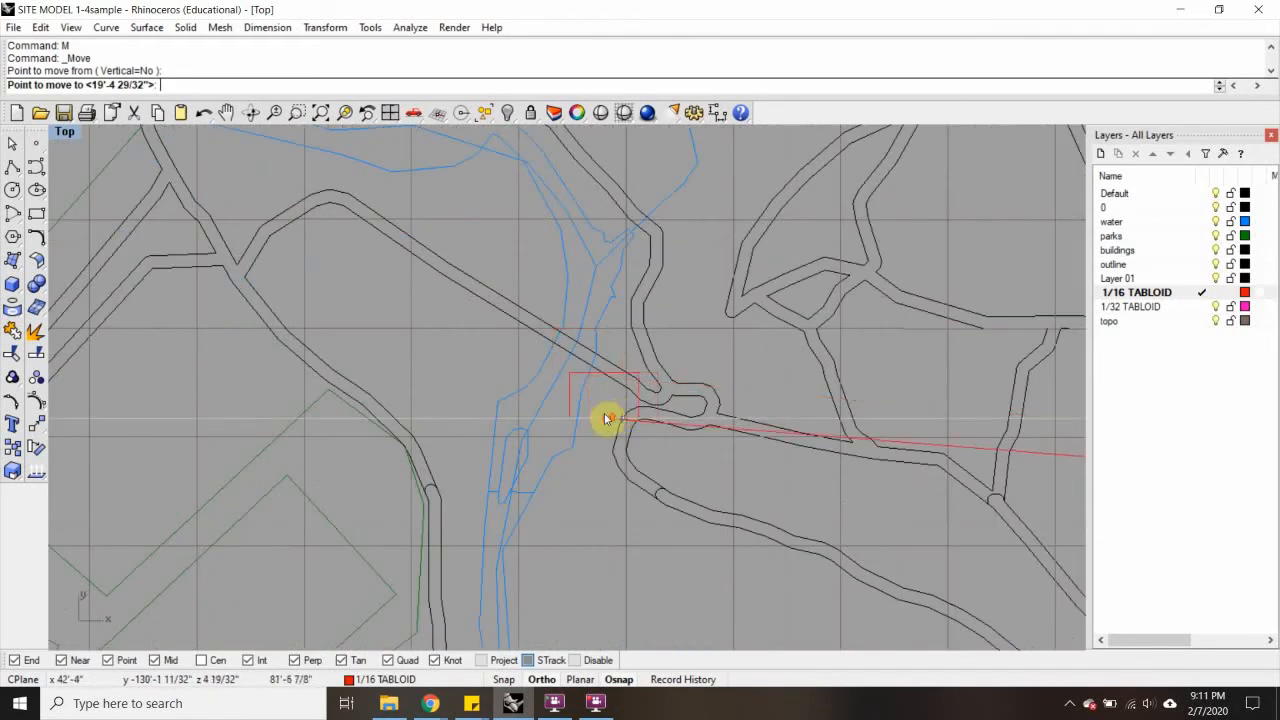
scroll(607, 418, up, 2)
scroll(620, 418, down, 5)
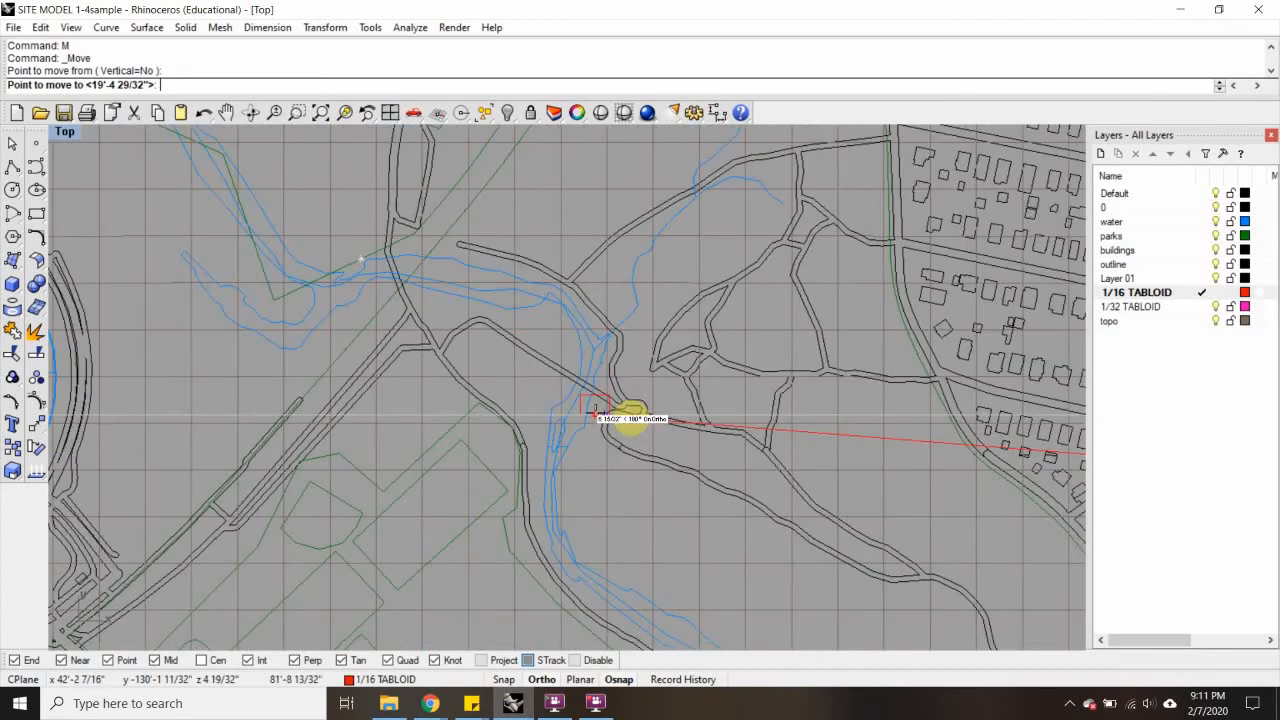
scroll(594, 413, down, 4)
scroll(594, 413, up, 5)
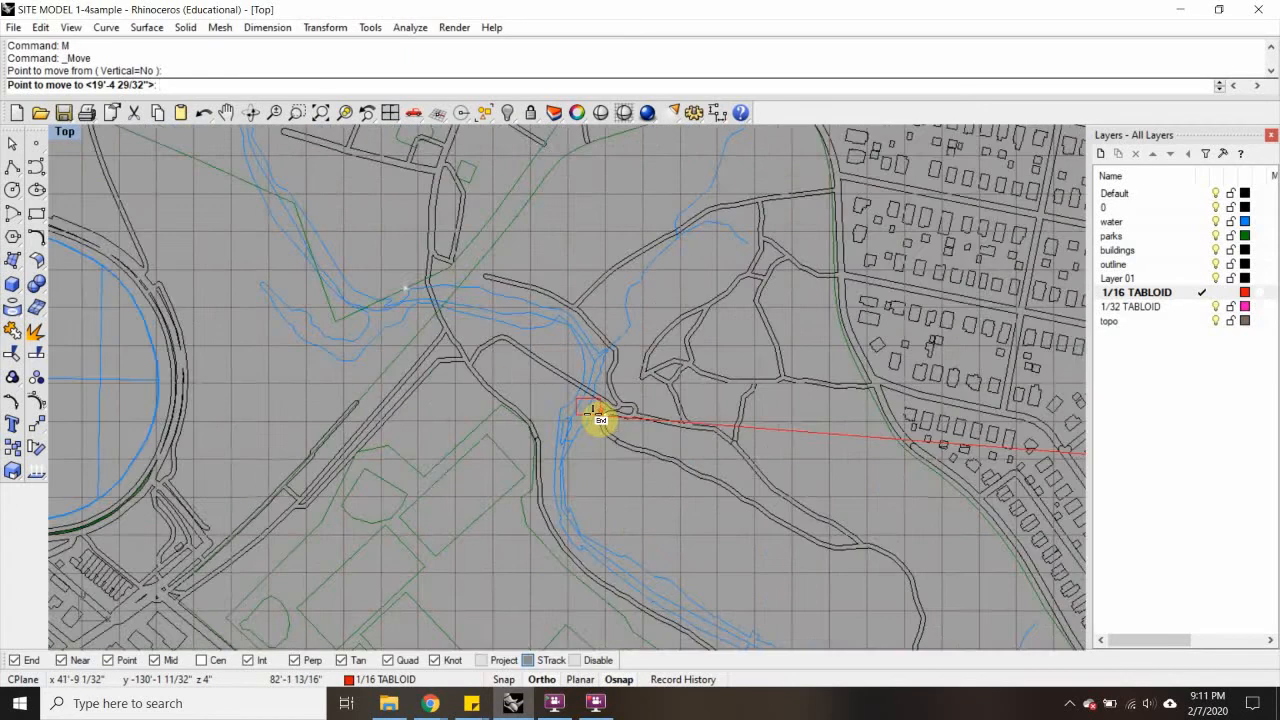
scroll(612, 420, up, 3)
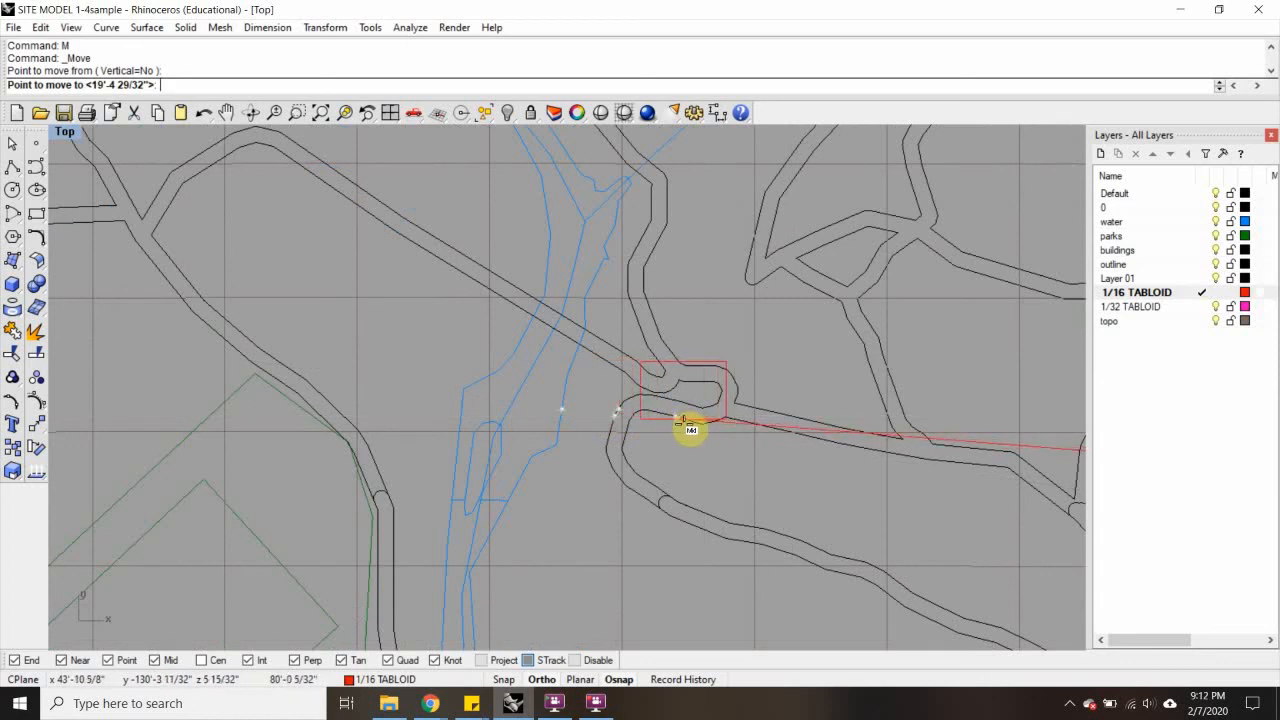
click(686, 426)
click(710, 322)
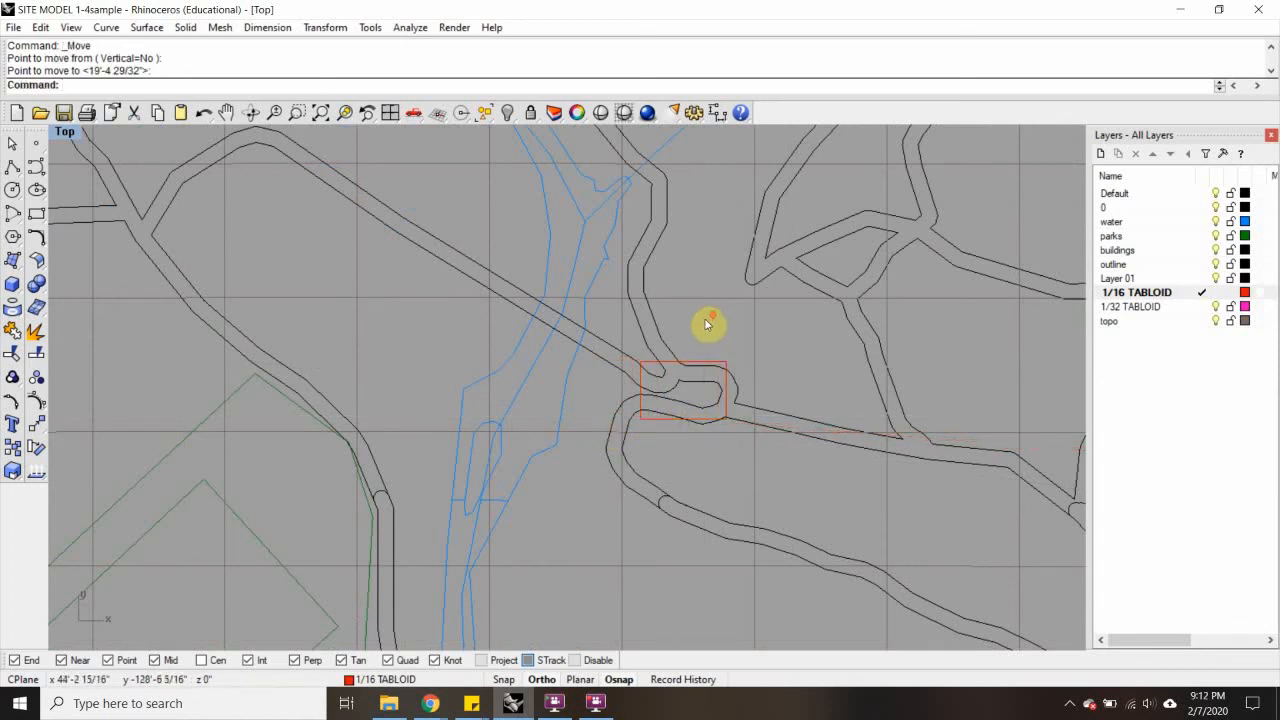
Switch to the four-viewport layout and draw a rectangle in the Top view slightly larger than the whole terrain surface
scroll(706, 323, down, 10)
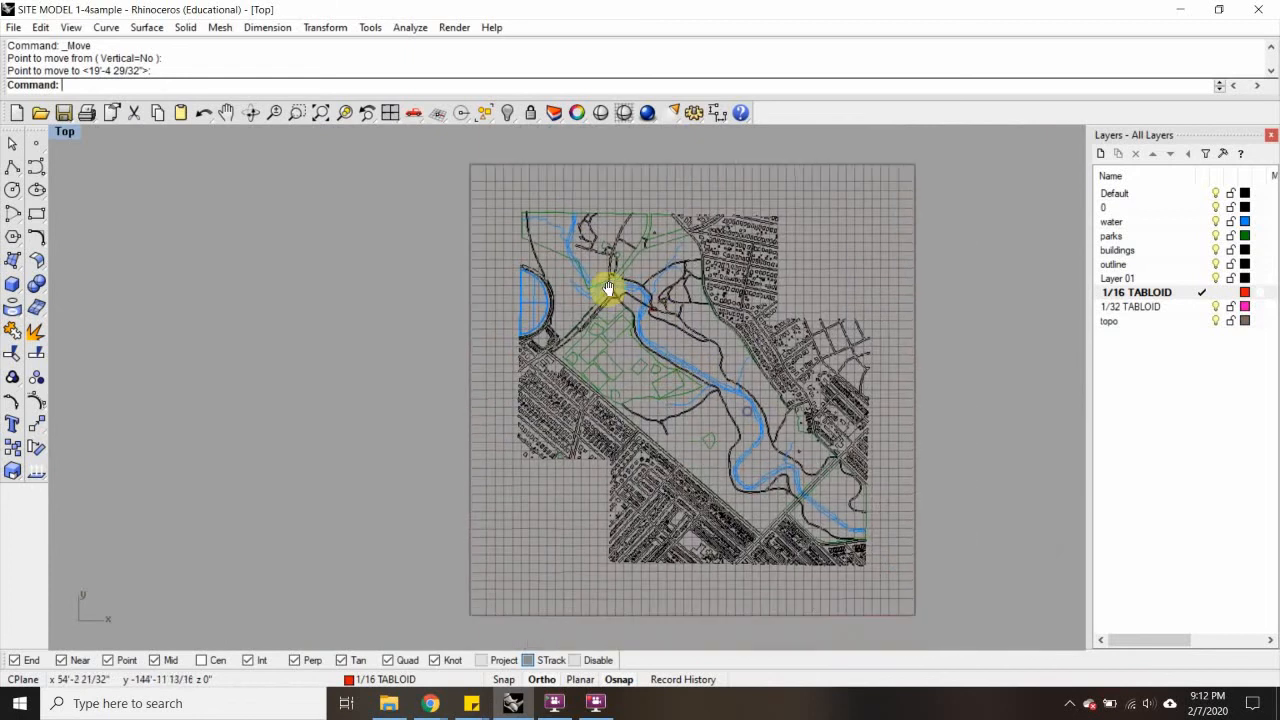
right_drag(690, 365, 607, 289)
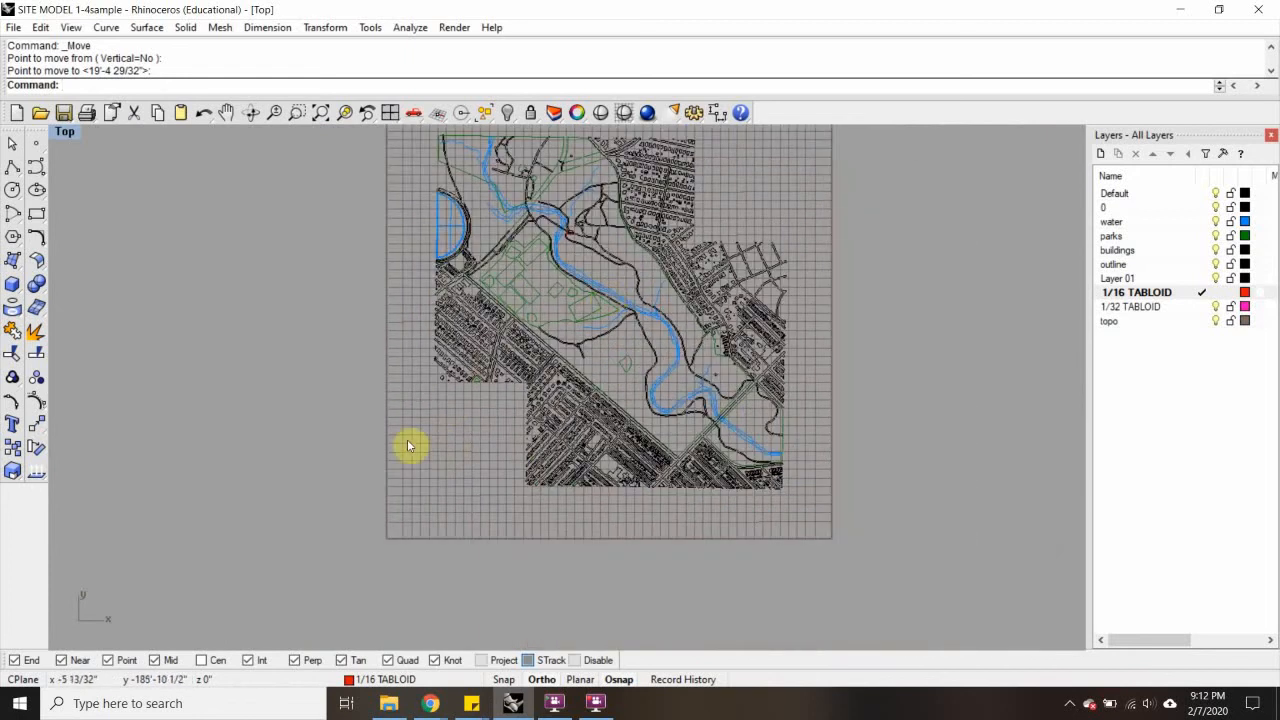
double_click(64, 134)
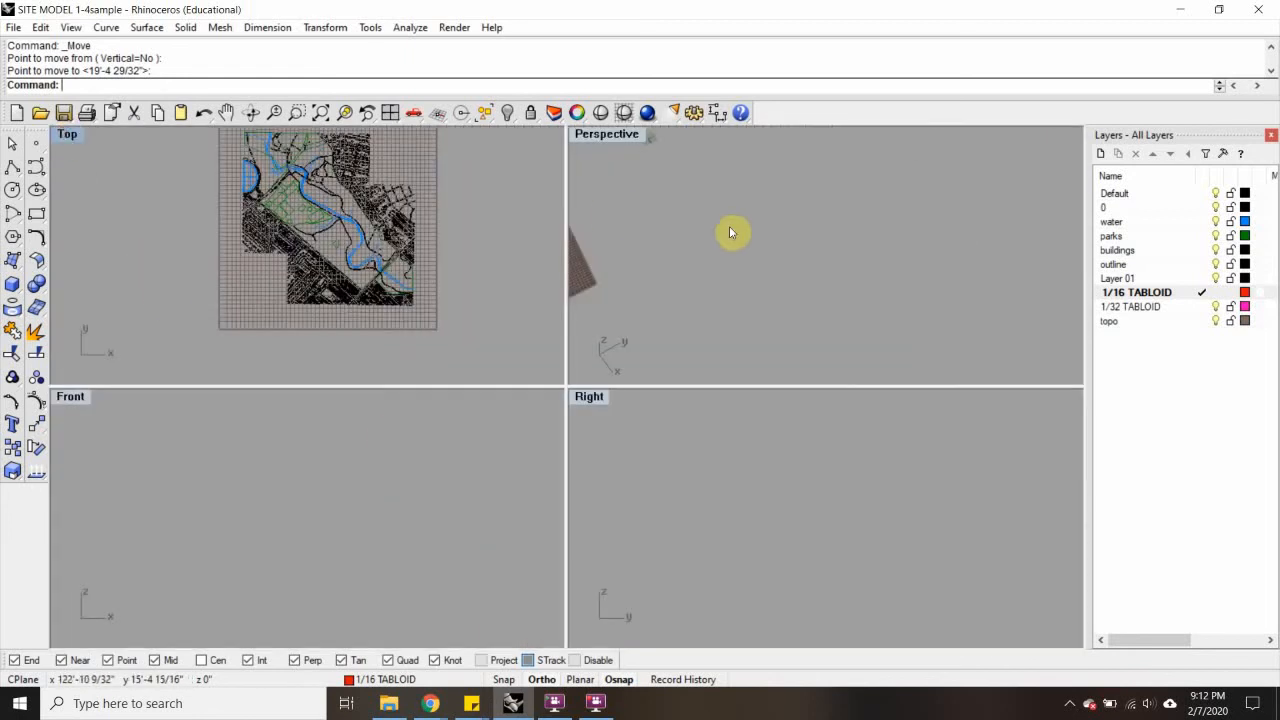
right_drag(623, 266, 769, 262)
scroll(786, 260, up, 10)
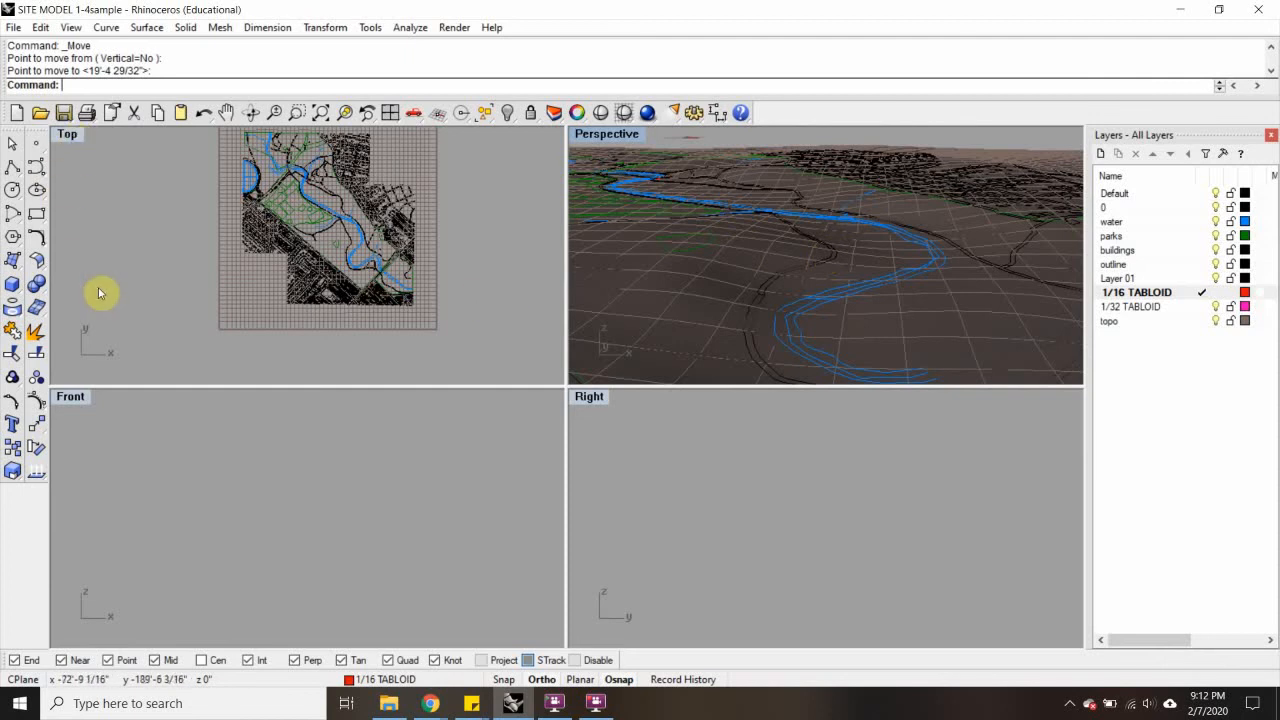
right_drag(148, 219, 148, 265)
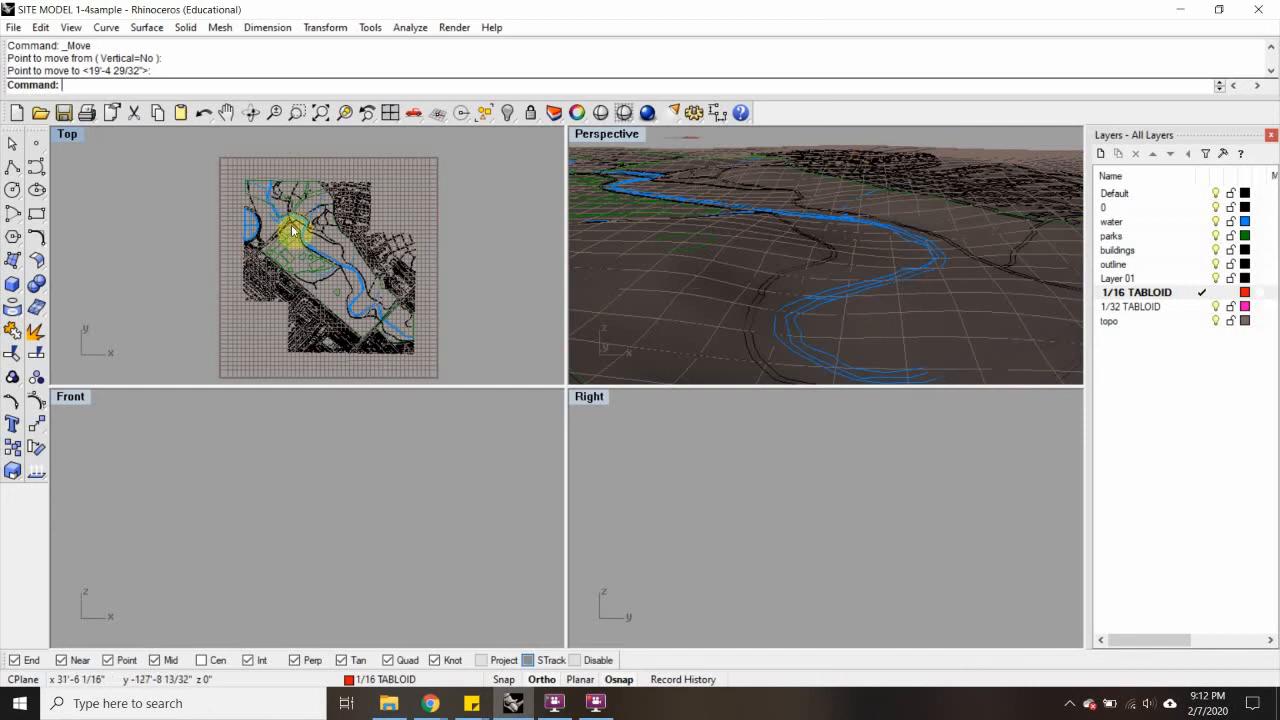
click(38, 218)
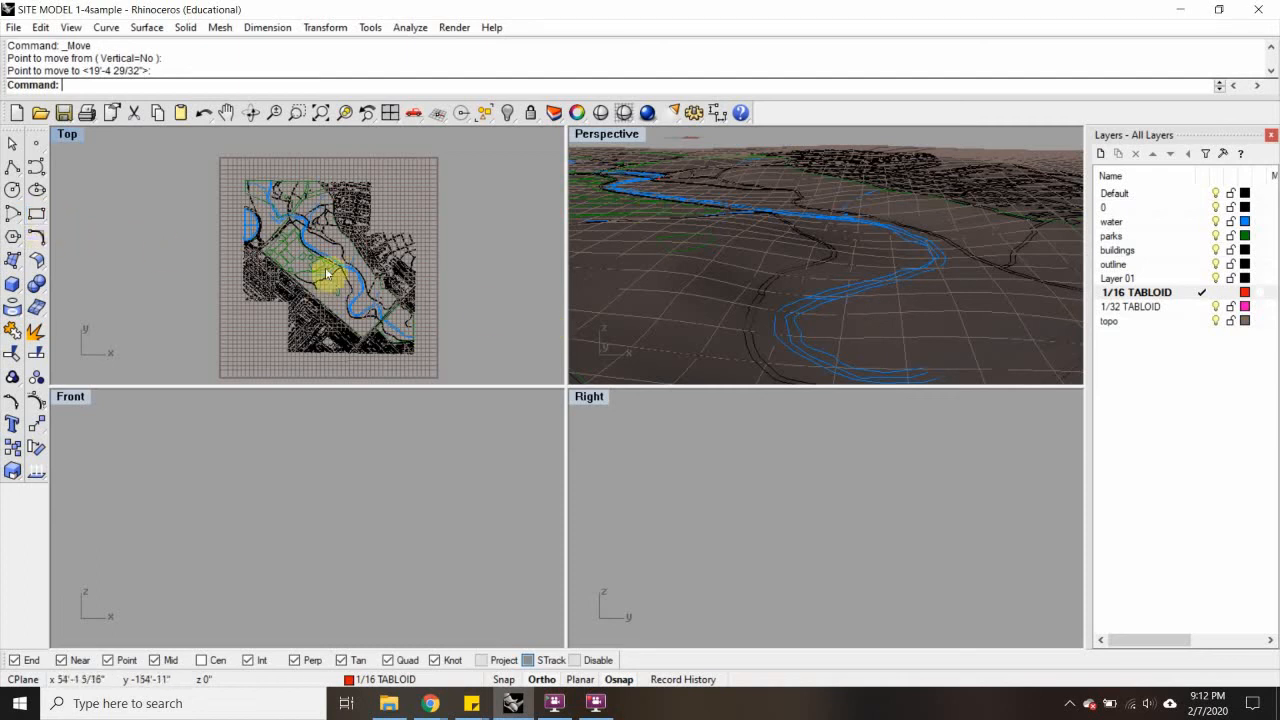
click(37, 214)
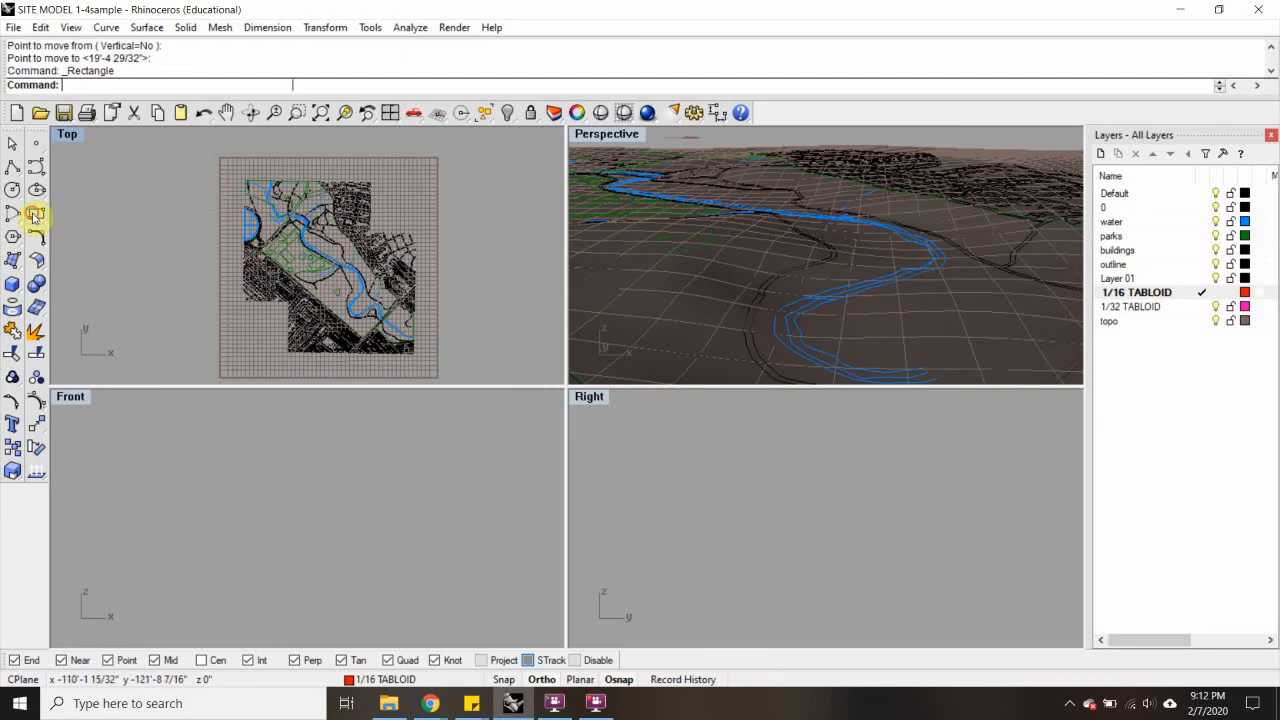
scroll(195, 158, up, 1)
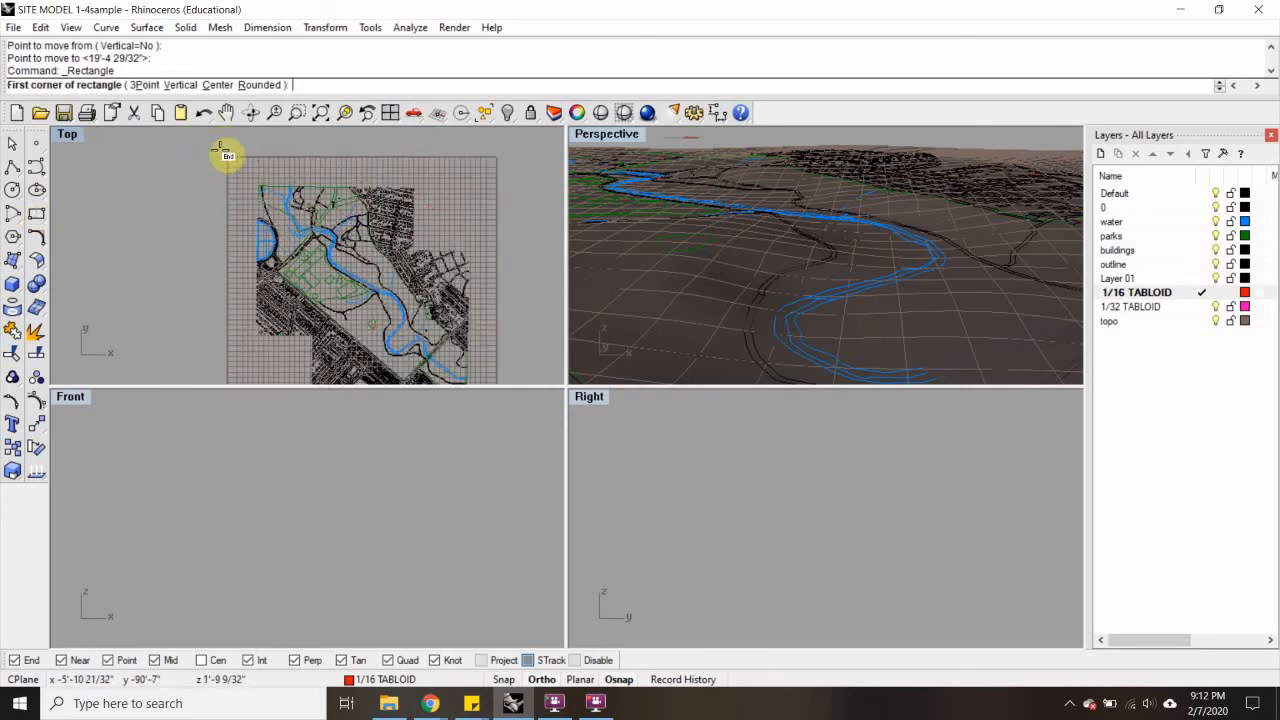
click(213, 148)
scroll(286, 209, down, 2)
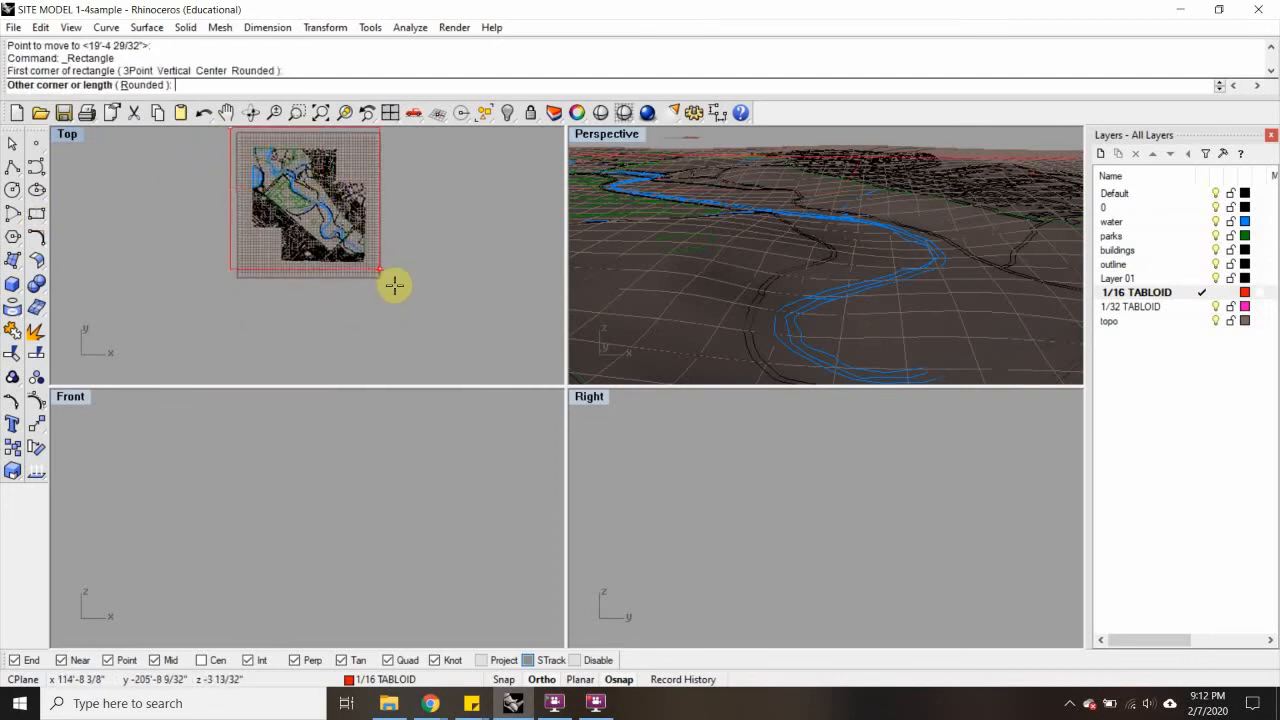
scroll(392, 285, up, 1)
click(392, 288)
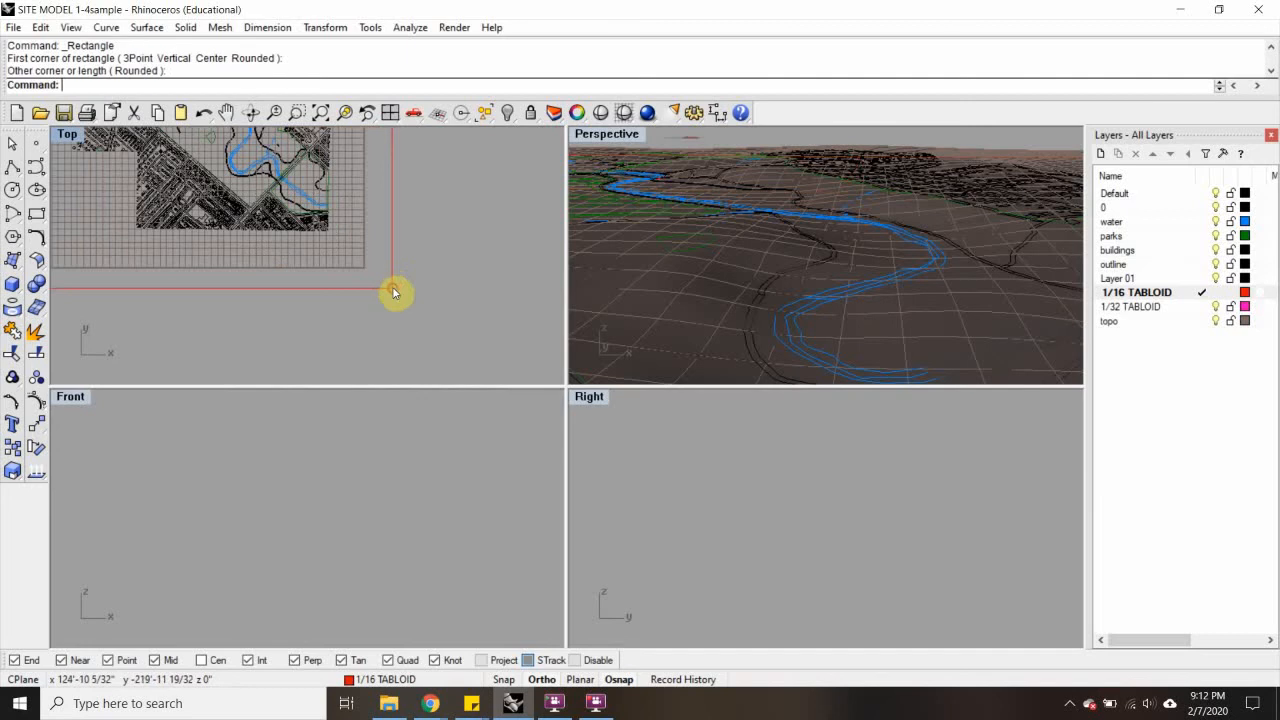
Move the large rectangle vertically down in the Front view until it sits just below the terrain's lowest edge
scroll(279, 410, down, 2)
middle_click(283, 416)
right_drag(453, 466, 310, 495)
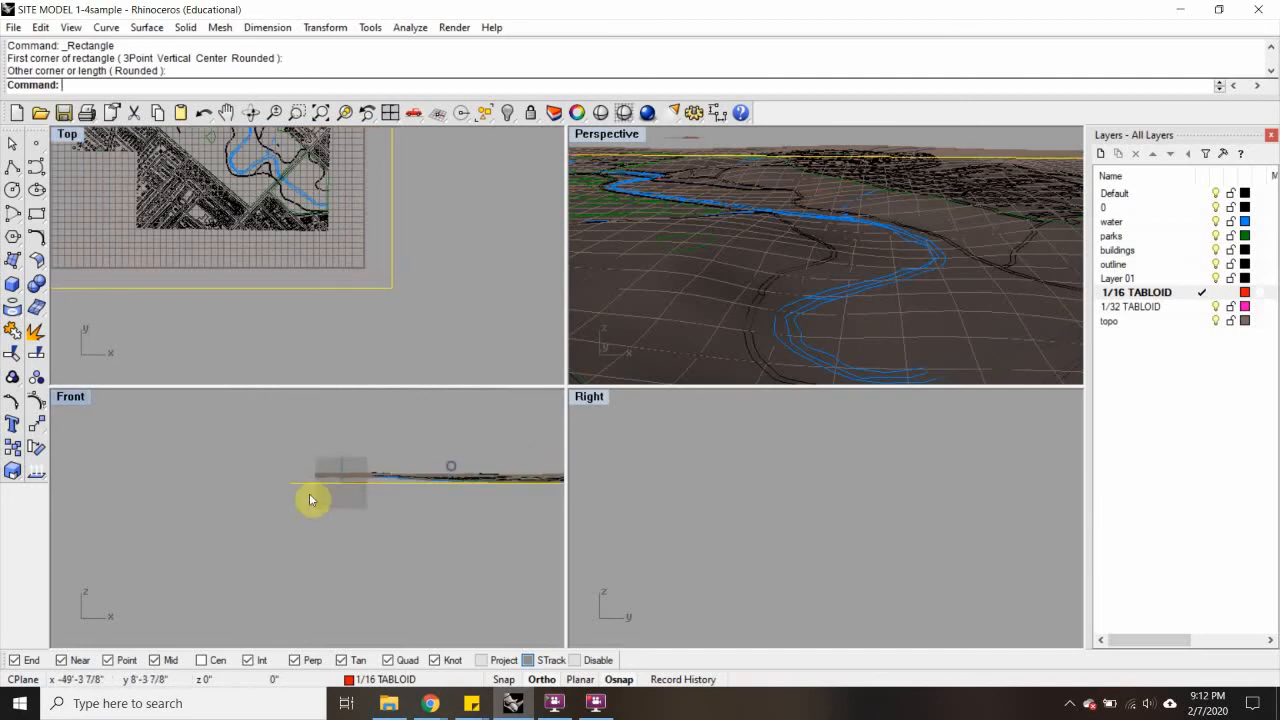
right_drag(439, 508, 339, 512)
right_drag(430, 497, 343, 499)
scroll(397, 470, up, 10)
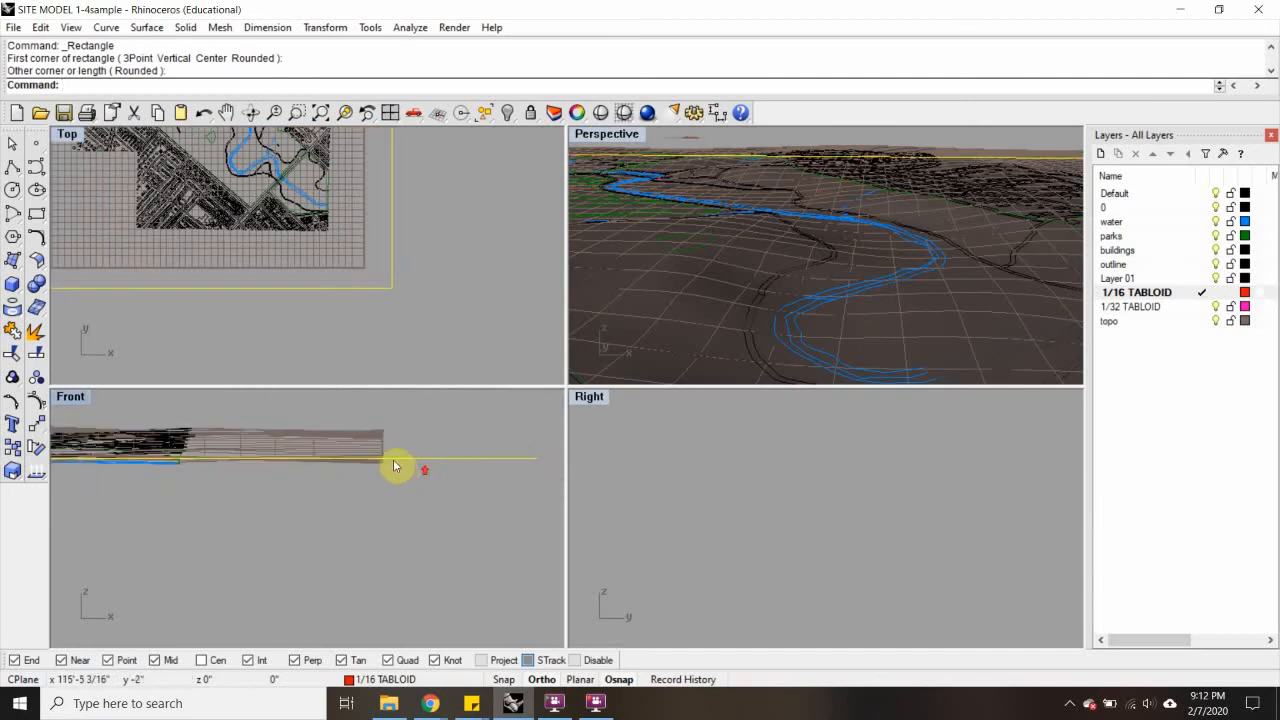
scroll(398, 424, up, 4)
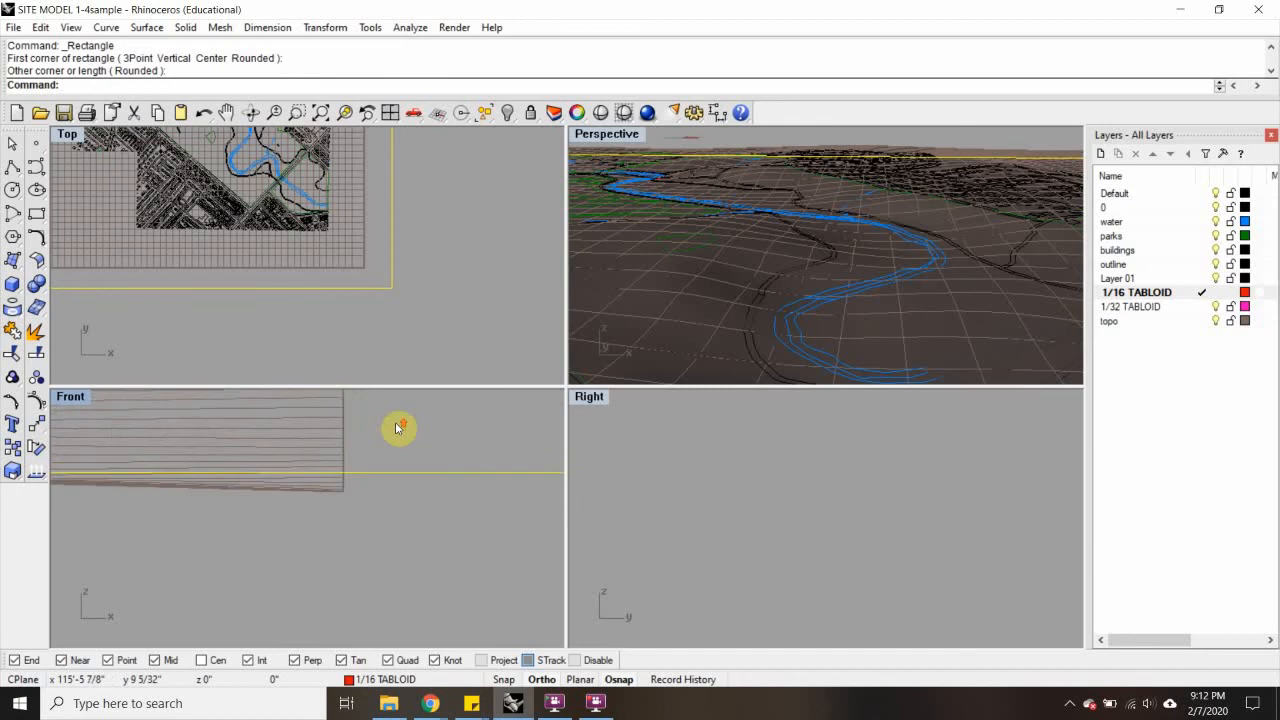
text(M)
key(Return)
click(394, 420)
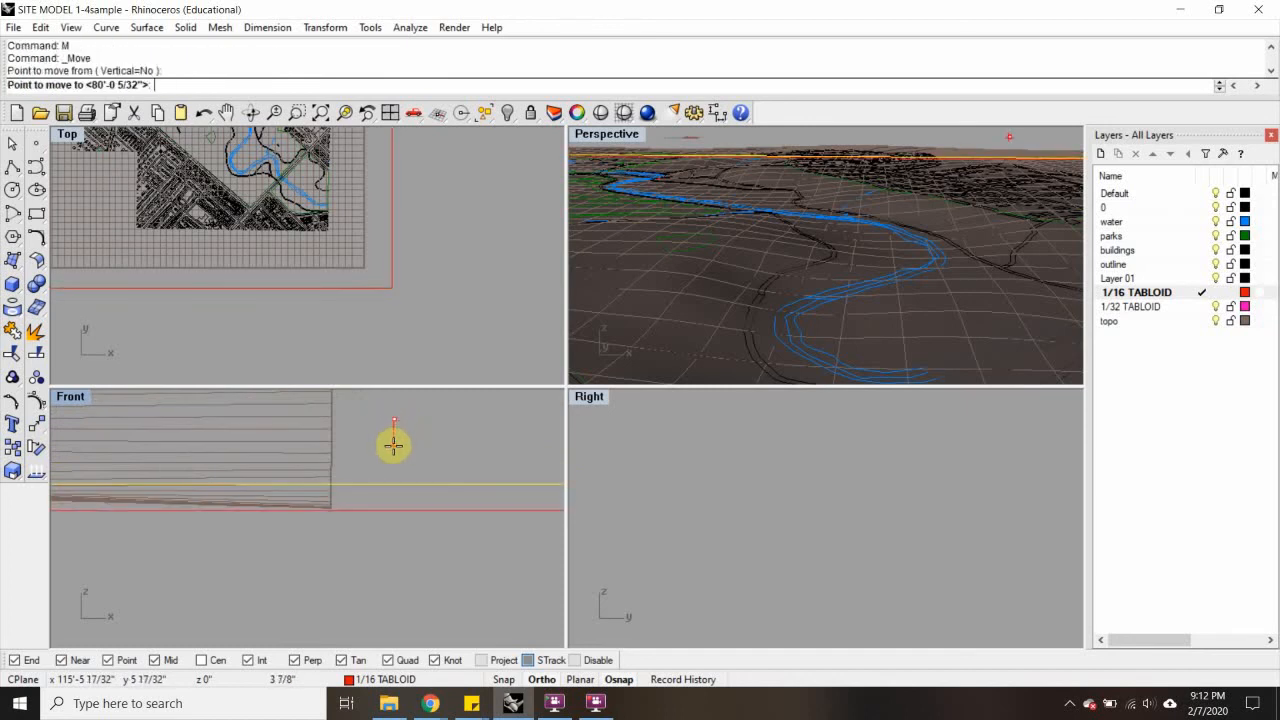
click(393, 451)
scroll(732, 512, down, 15)
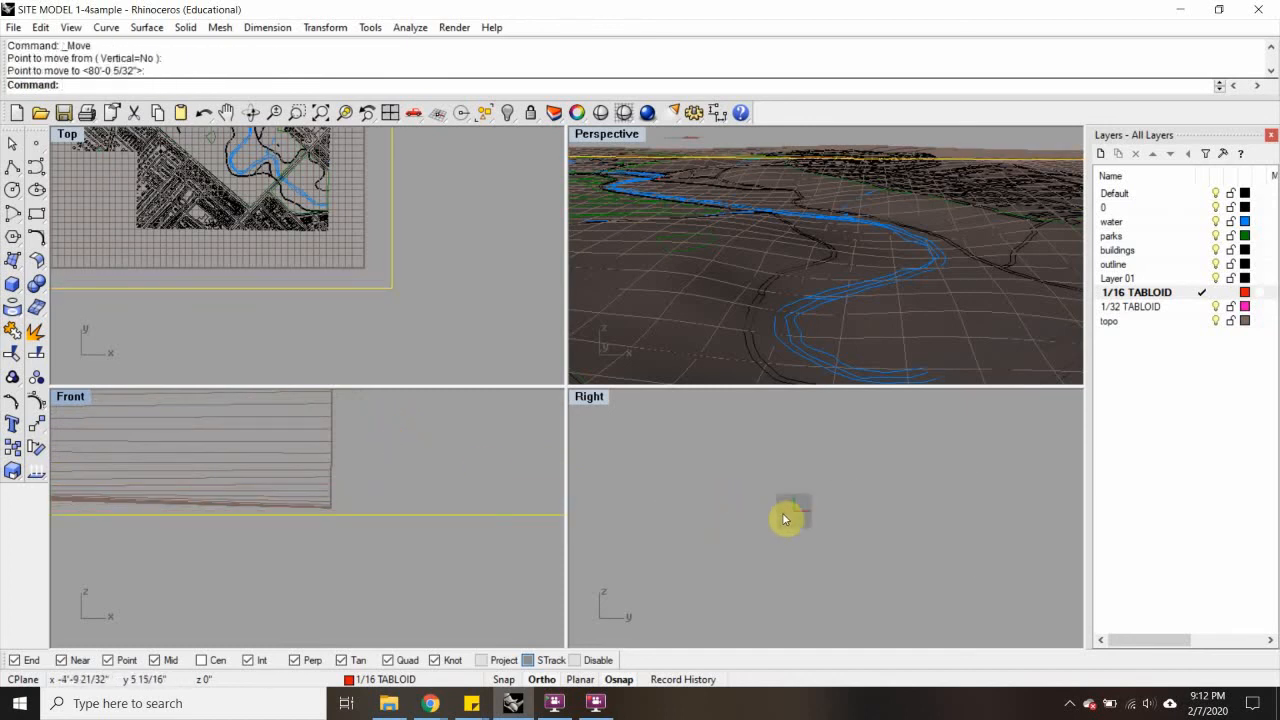
scroll(683, 535, up, 6)
scroll(632, 482, up, 8)
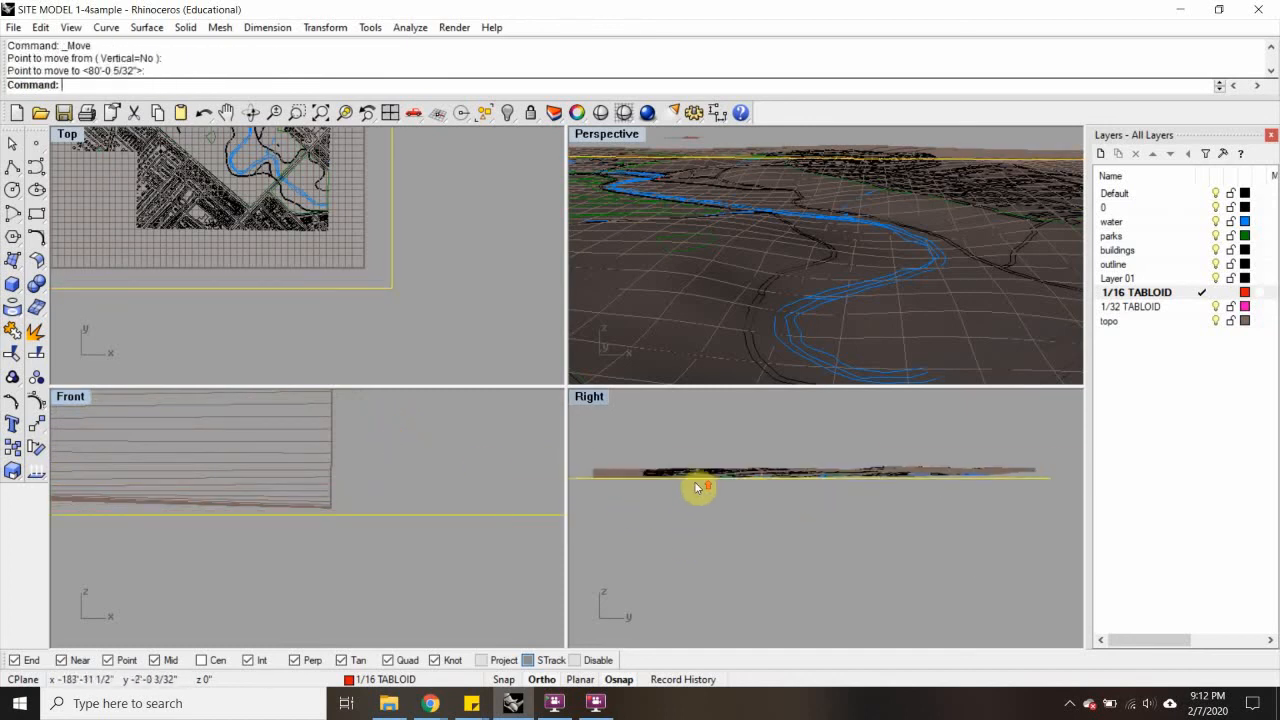
scroll(740, 470, down, 4)
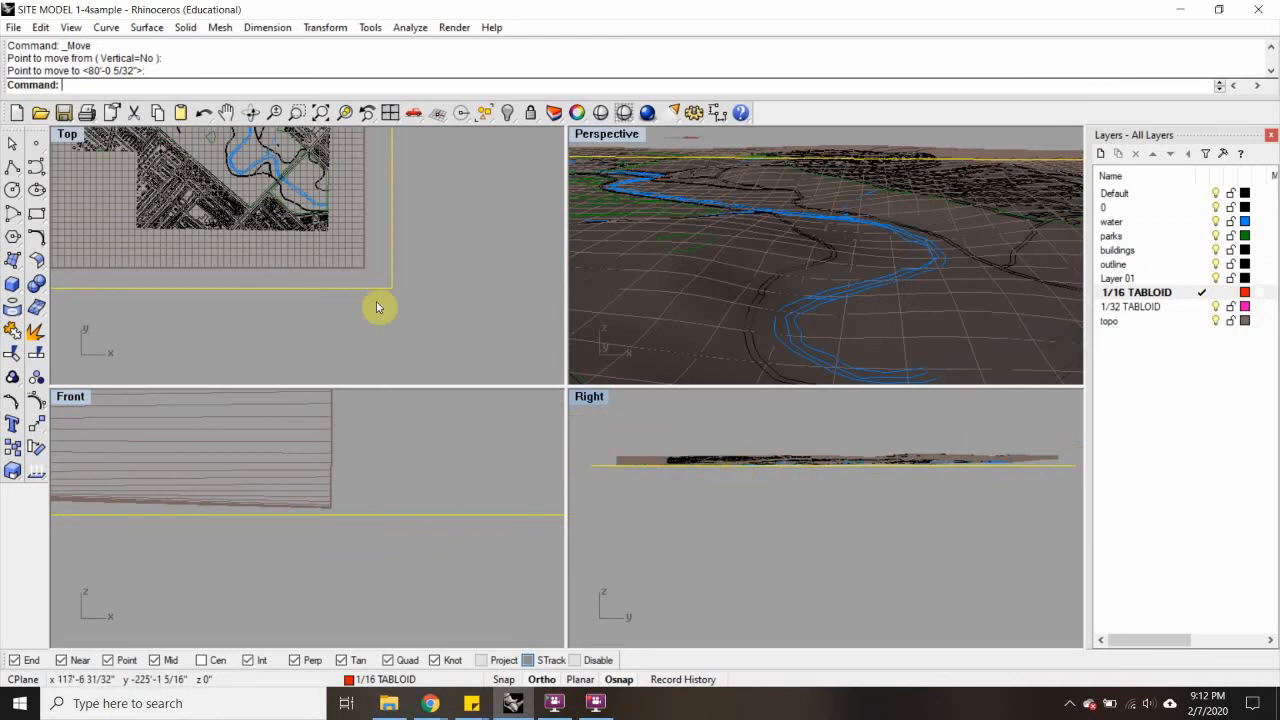
Create a planar surface from the large rectangle beneath the terrain with PlanarSrf
text(lan)
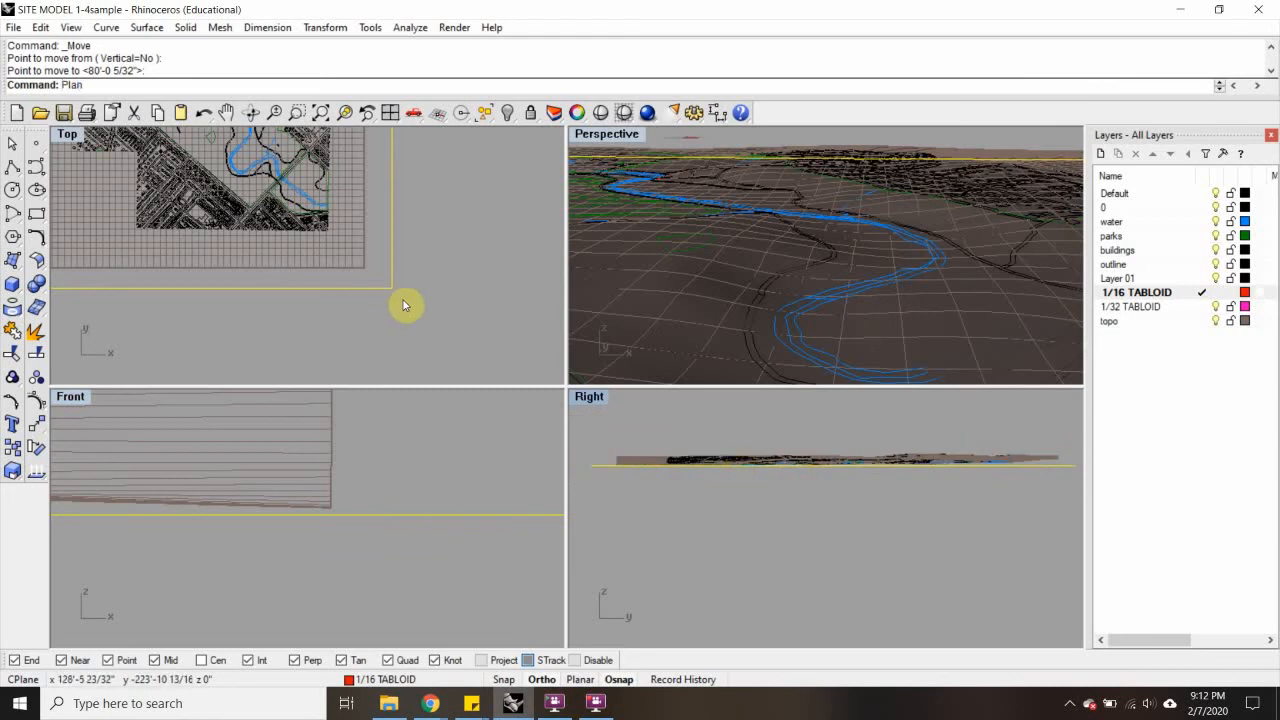
text(arSrf)
key(Return)
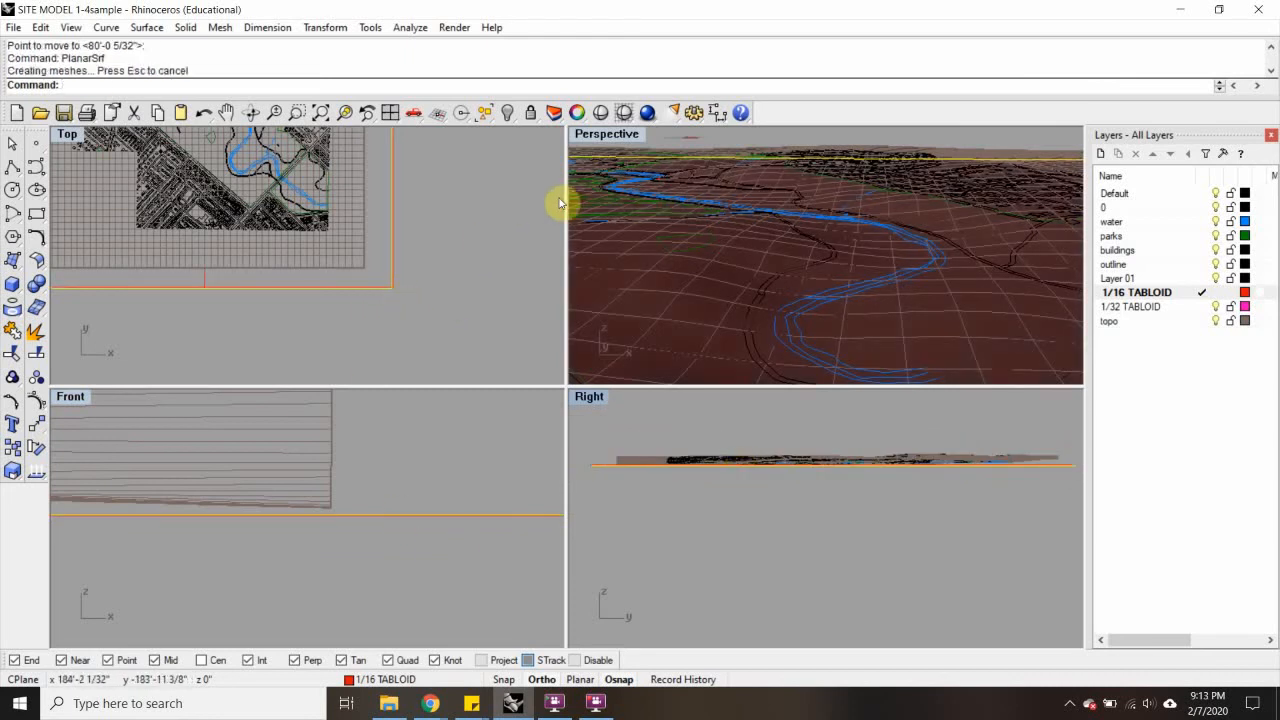
Start Contour on the terrain surface and set the contour plane base point at the base plane's lower-left corner in the Top view
scroll(488, 260, down, 8)
scroll(728, 280, down, 8)
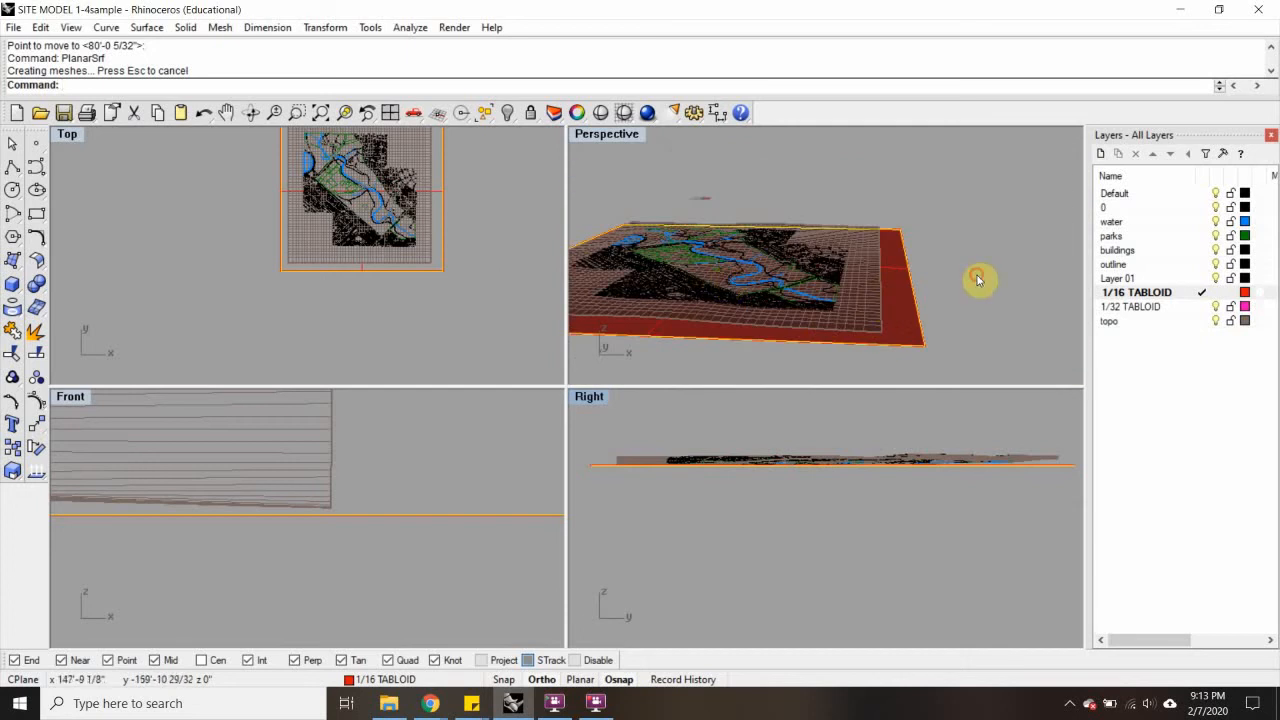
right_drag(978, 280, 843, 306)
scroll(843, 296, up, 4)
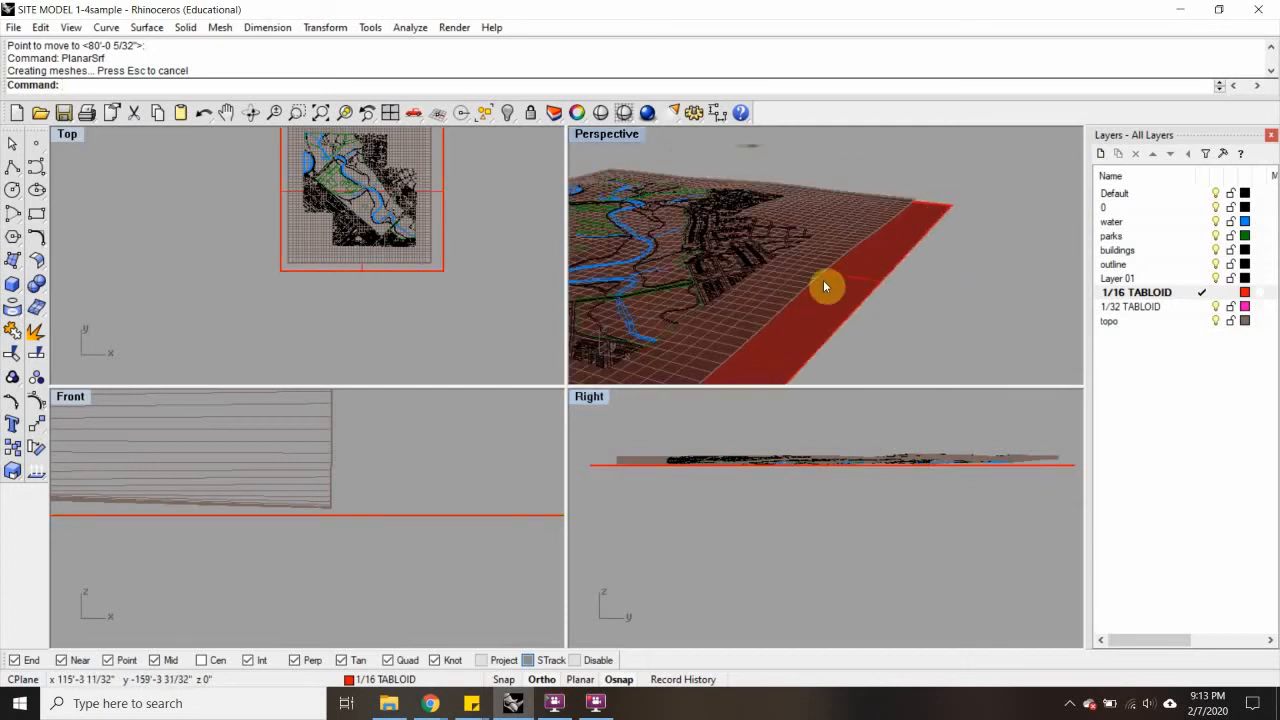
right_drag(399, 281, 374, 317)
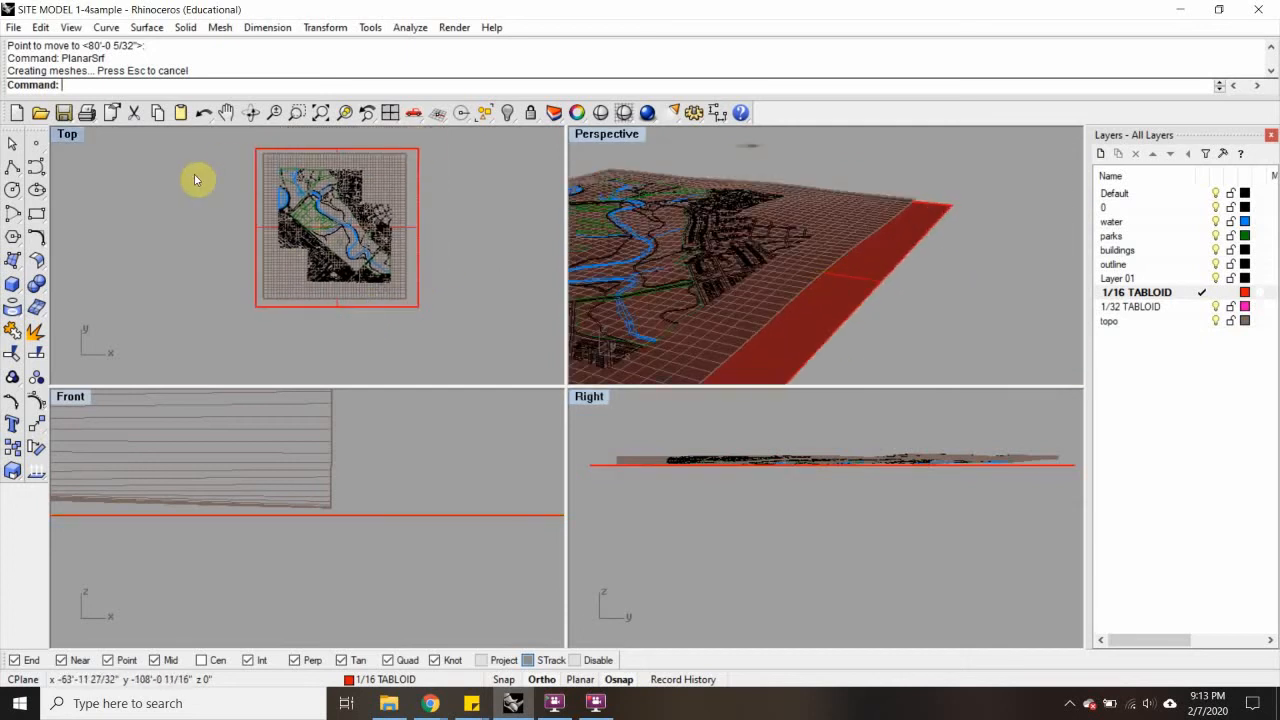
text(Contour)
key(Return)
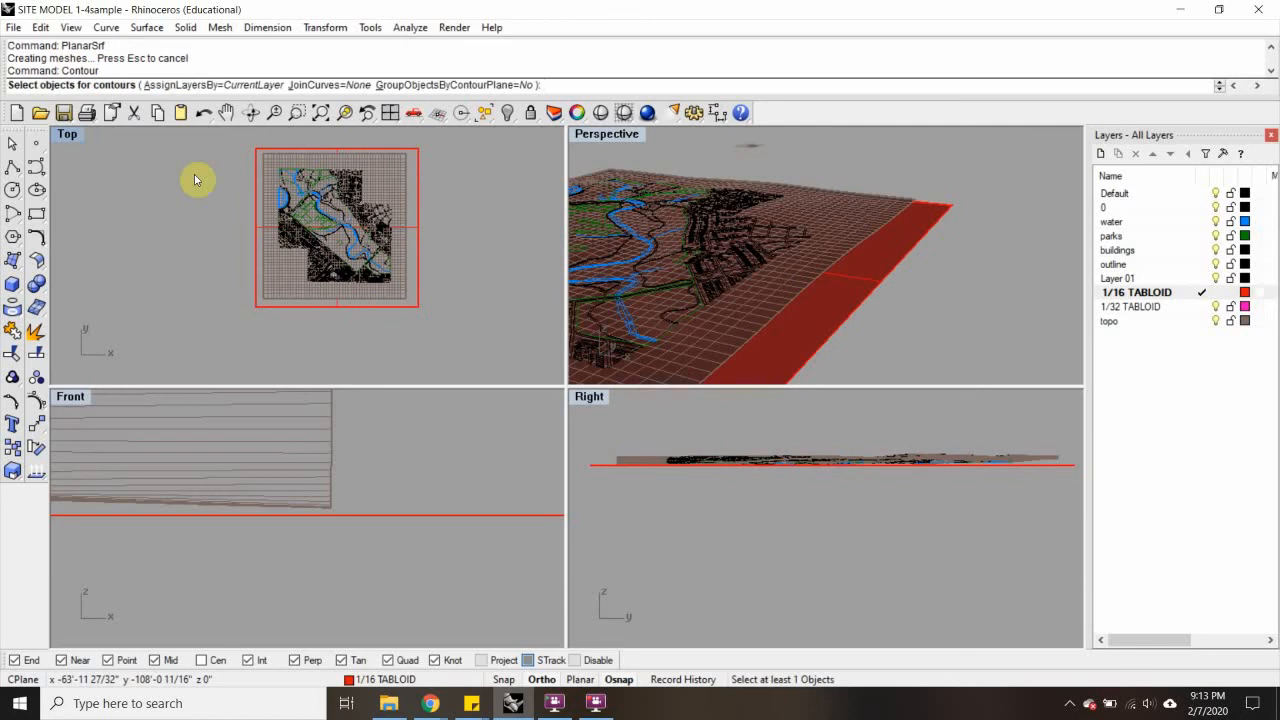
click(829, 266)
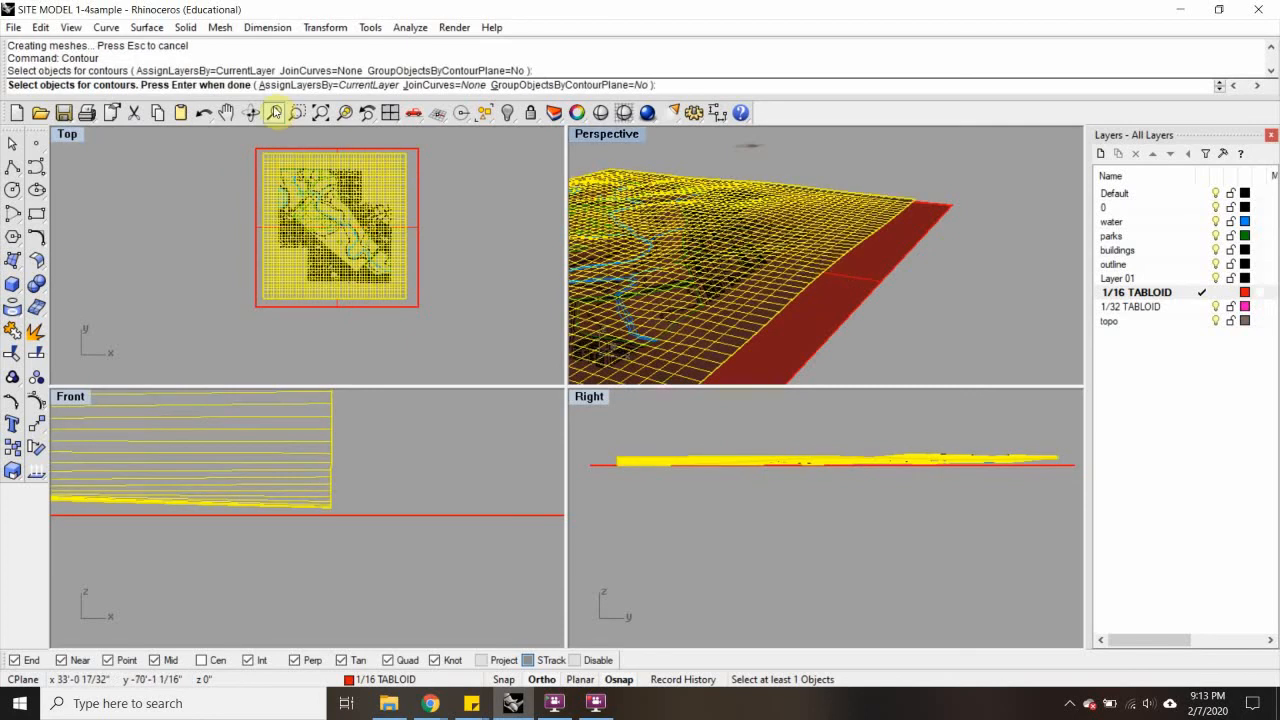
key(Return)
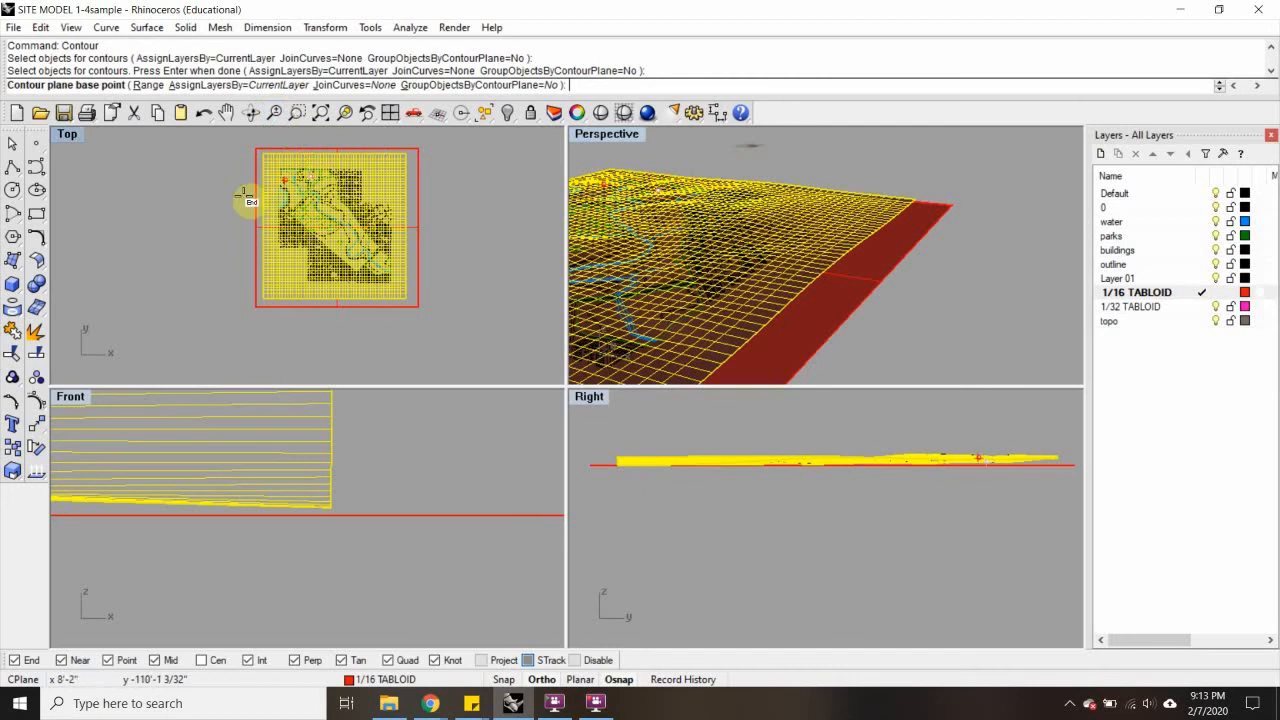
scroll(285, 322, up, 4)
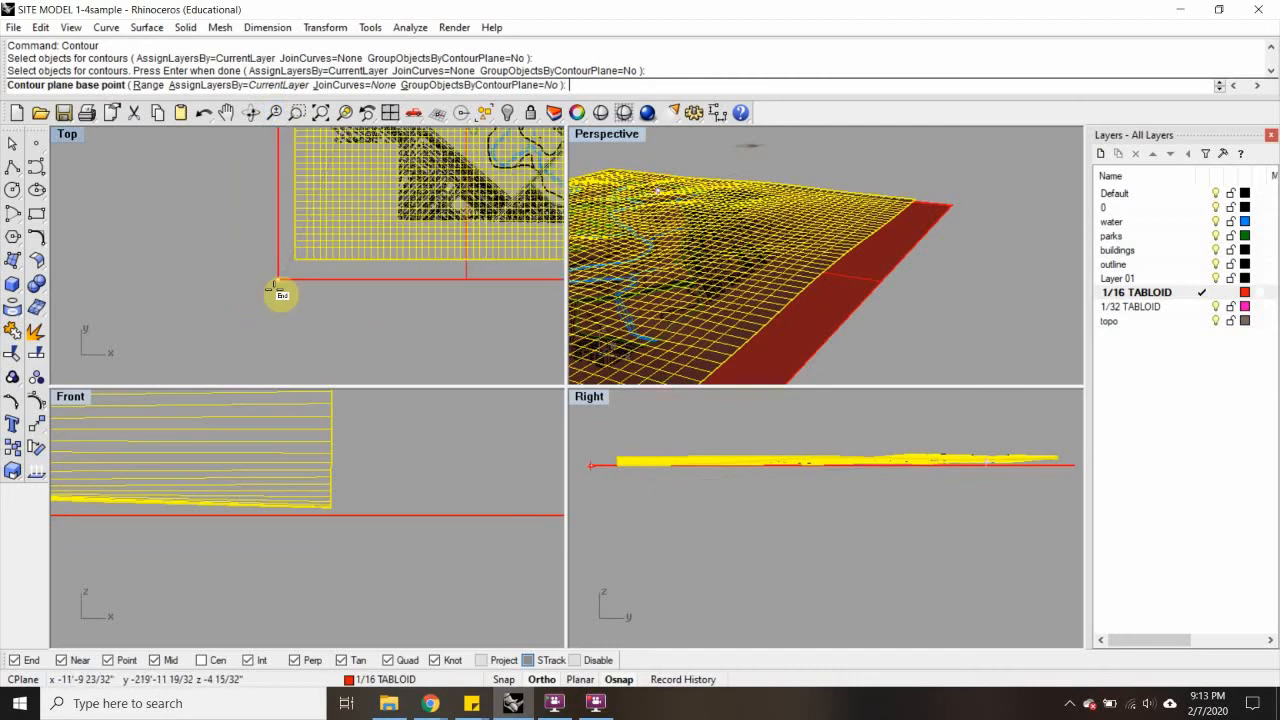
click(274, 289)
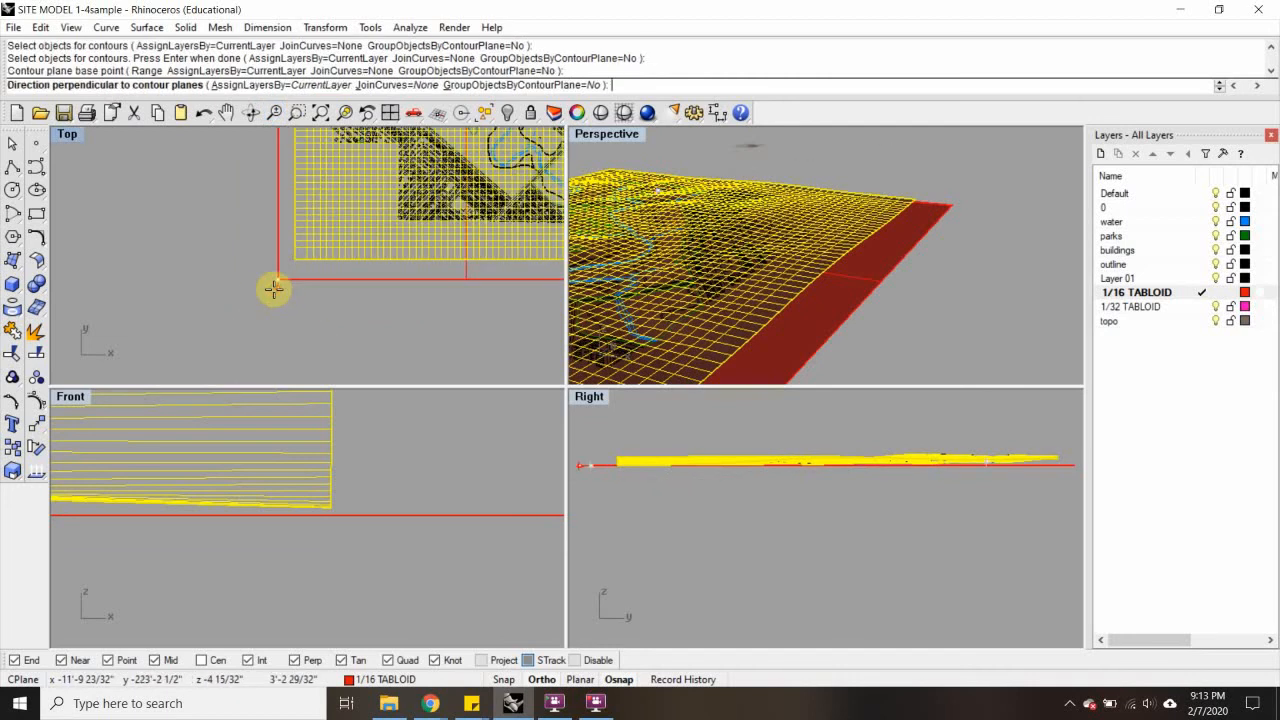
Set the contour direction vertically upward in the Front view and generate the terrain contours at a spacing of 1/8"
scroll(229, 463, down, 3)
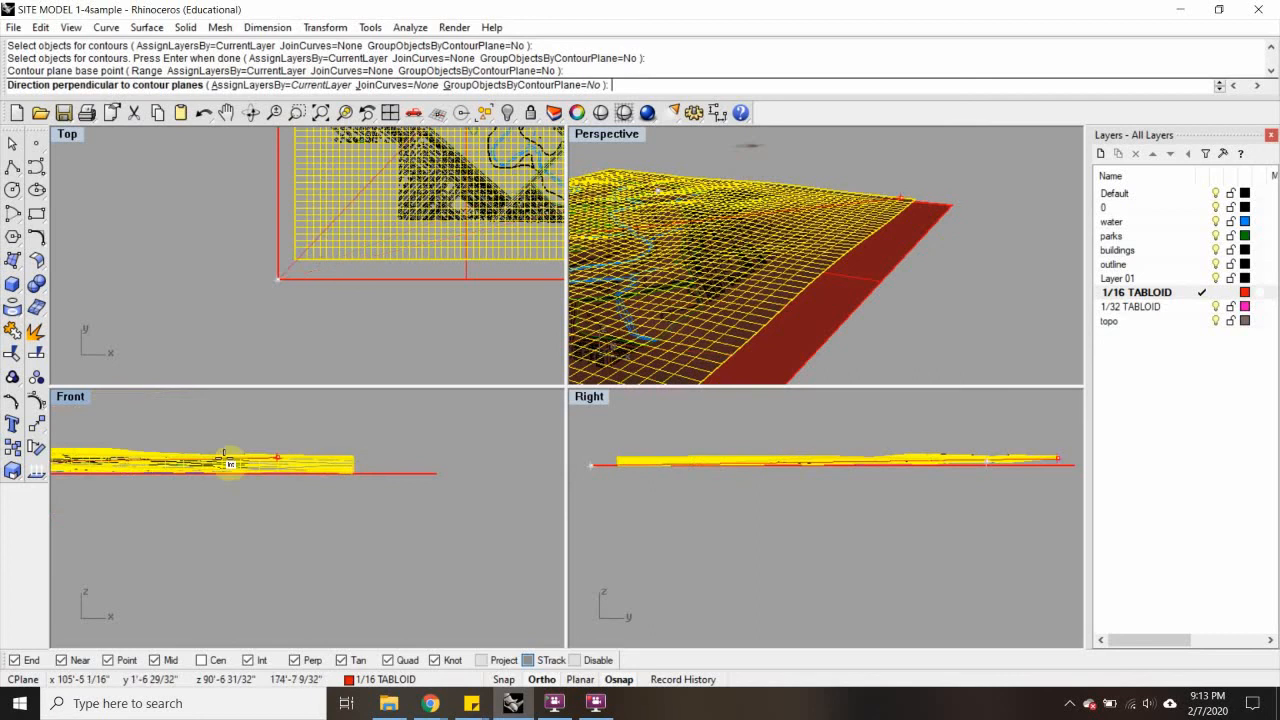
mouse_move(224, 458)
right_down()
mouse_move(552, 472)
mouse_move(508, 466)
right_up()
scroll(370, 459, down, 8)
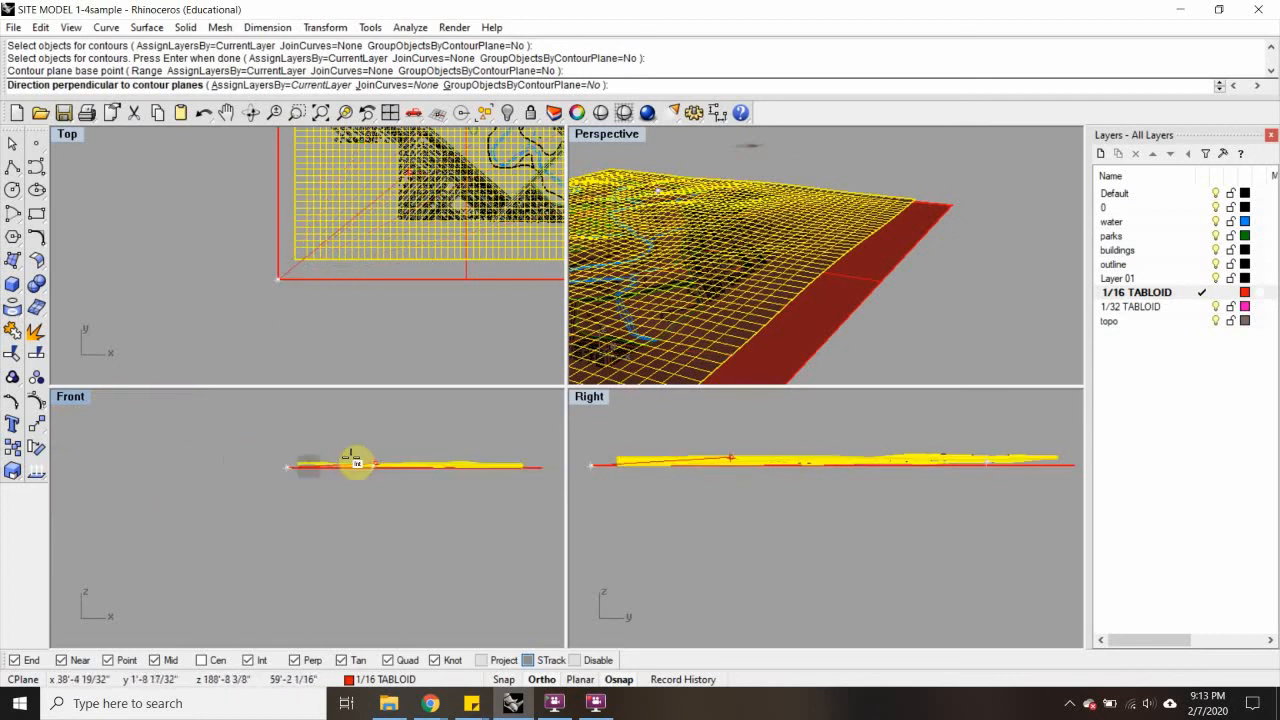
click(322, 433)
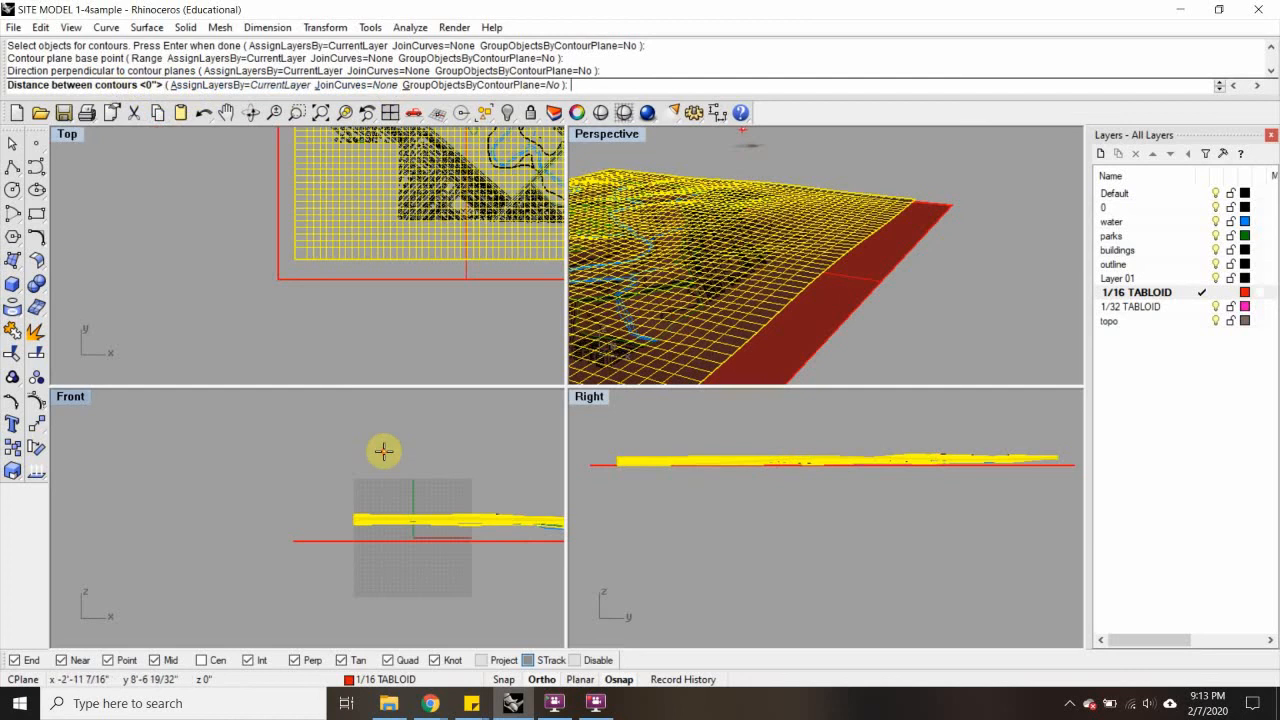
text(1/8")
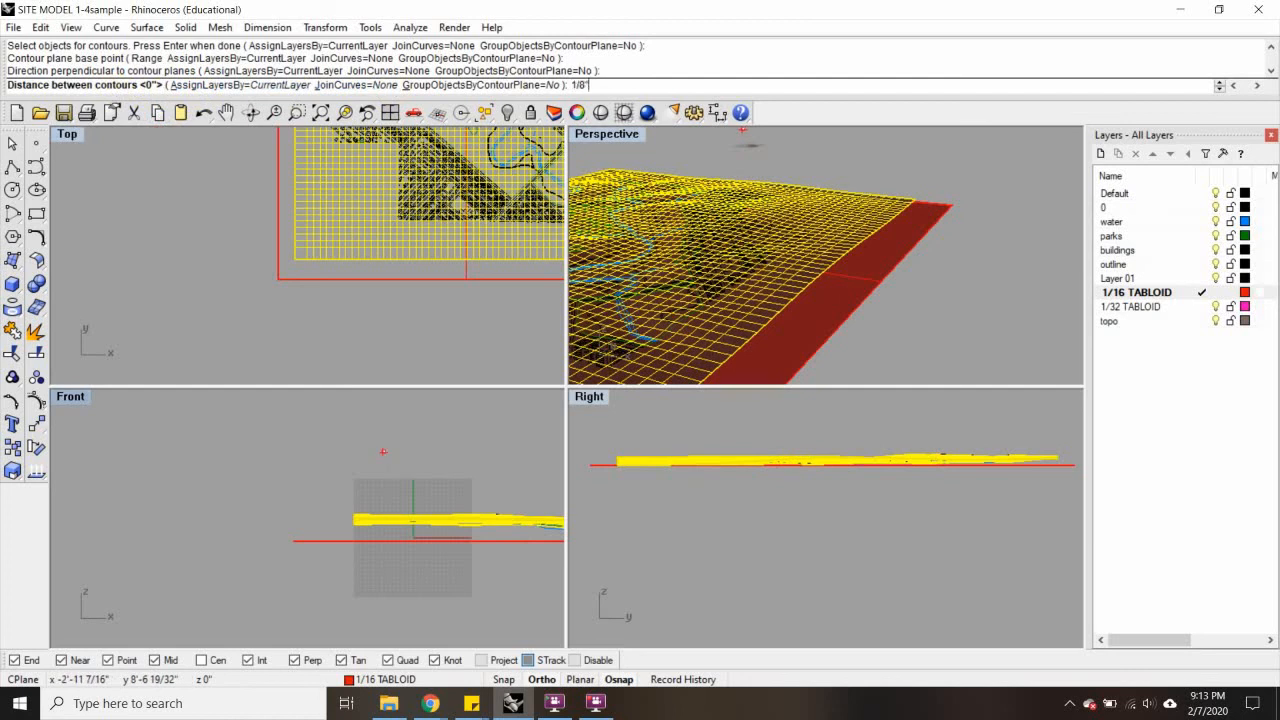
key(Return)
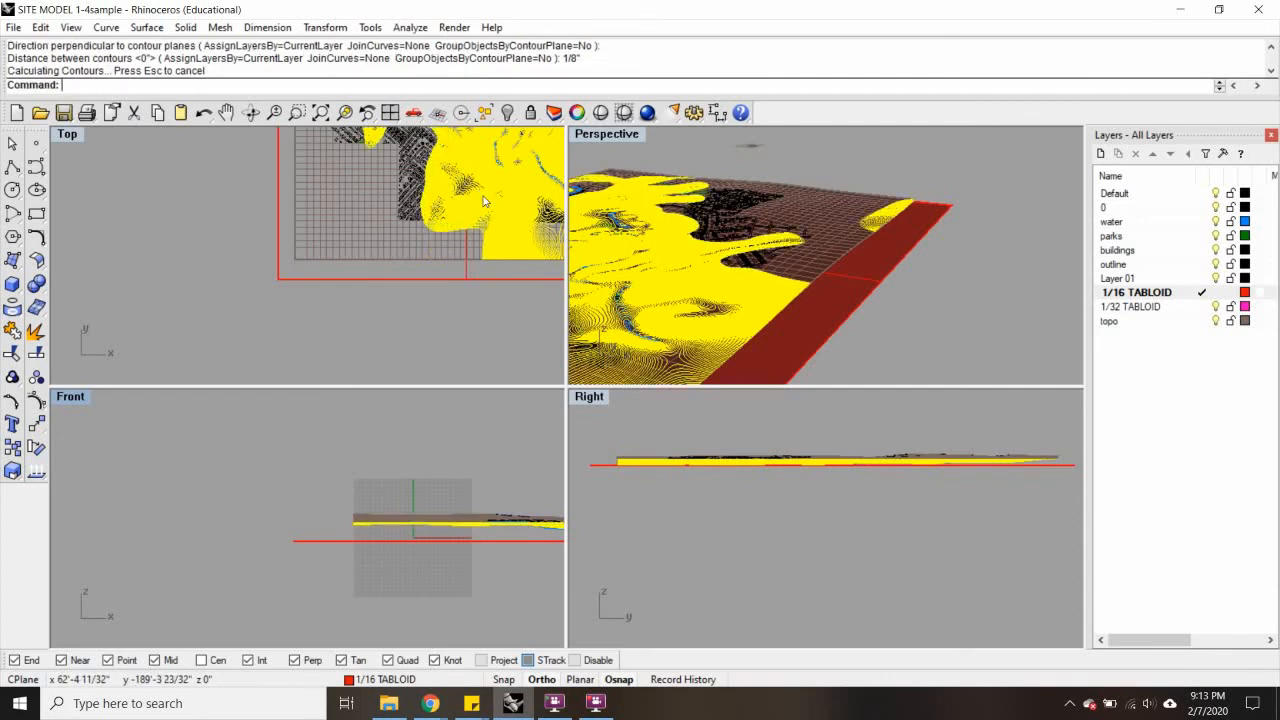
click(771, 160)
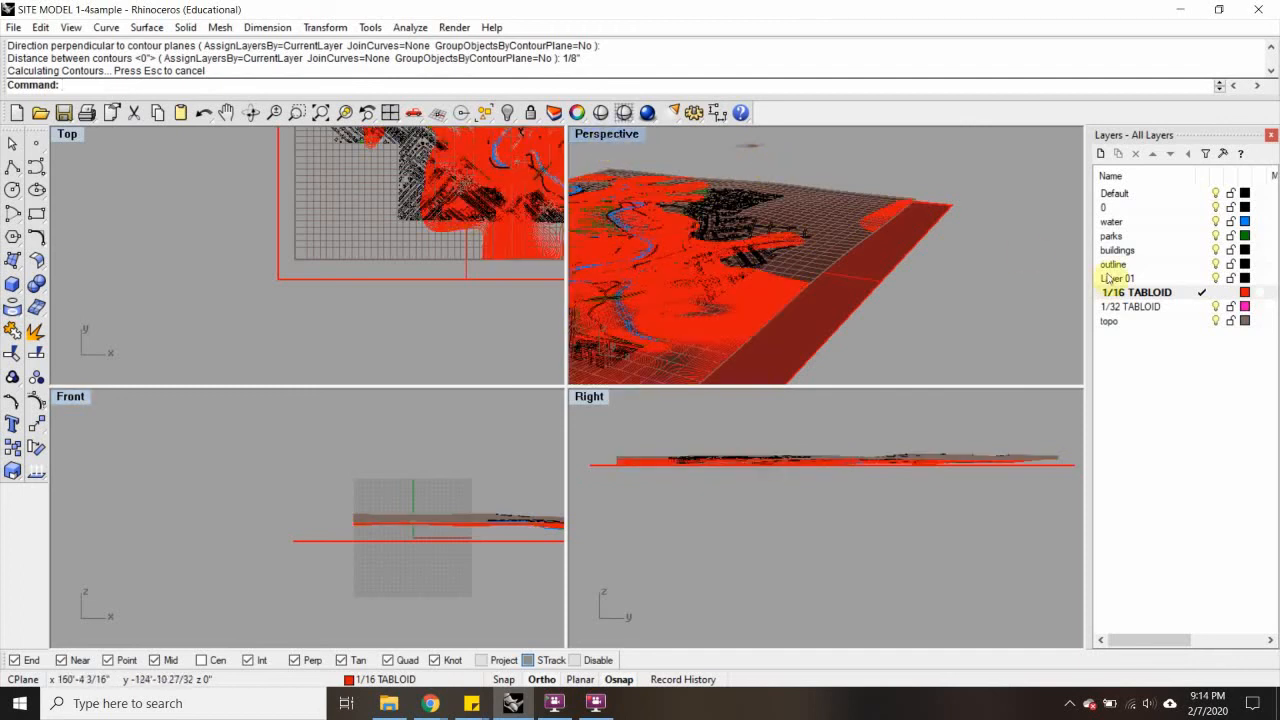
Change the 1/16 TABLOID layer's color to a light green (R 135, G 202, B 133)
click(1245, 291)
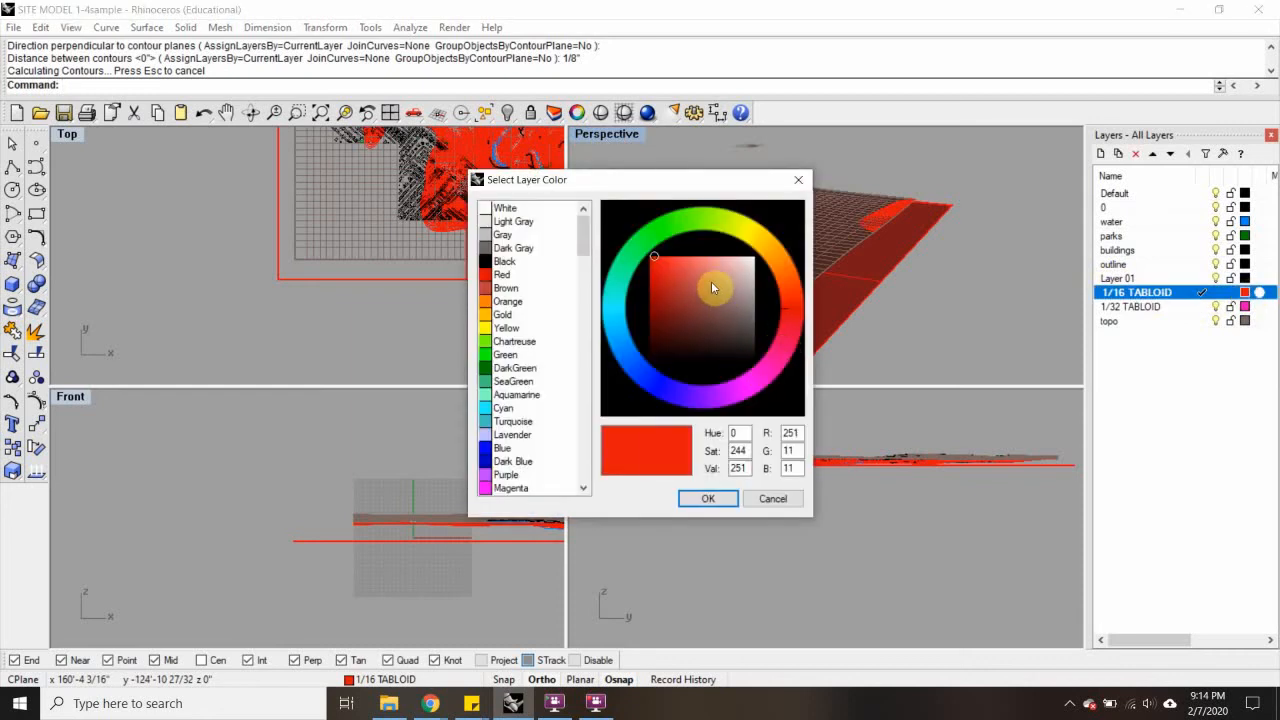
mouse_move(711, 288)
mouse_down()
mouse_move(734, 271)
mouse_move(719, 277)
mouse_up()
click(660, 235)
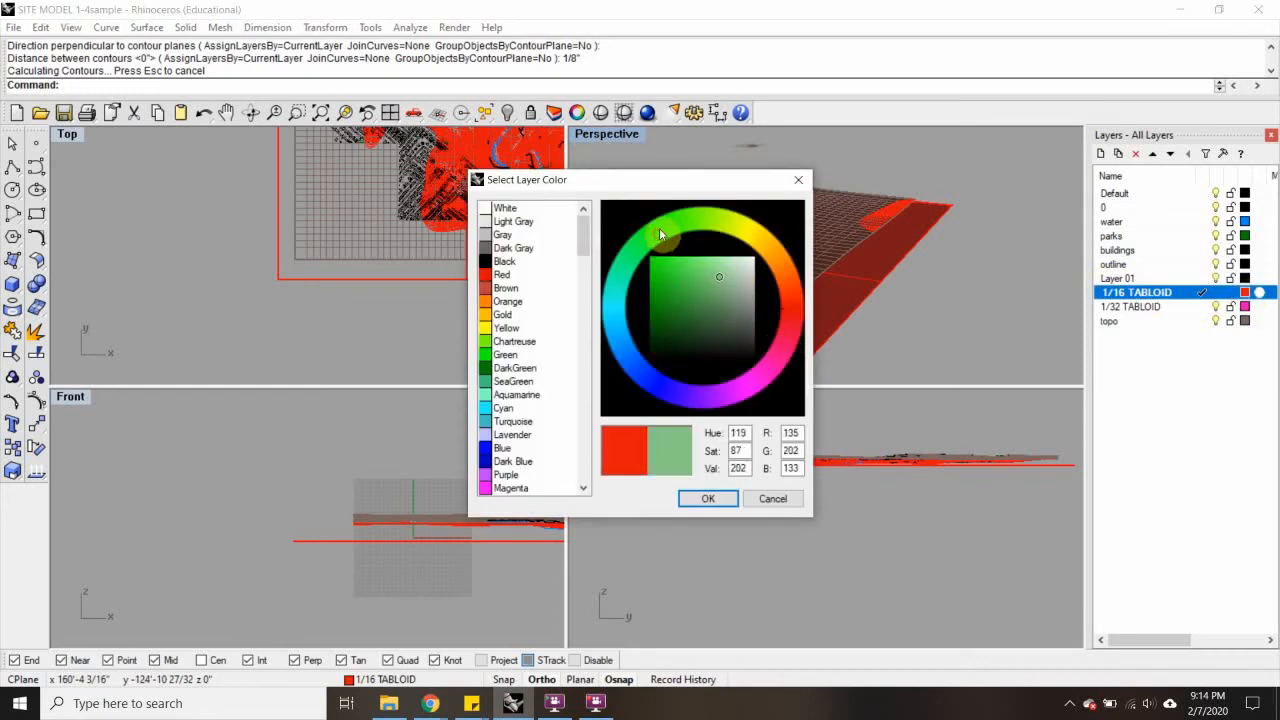
click(719, 496)
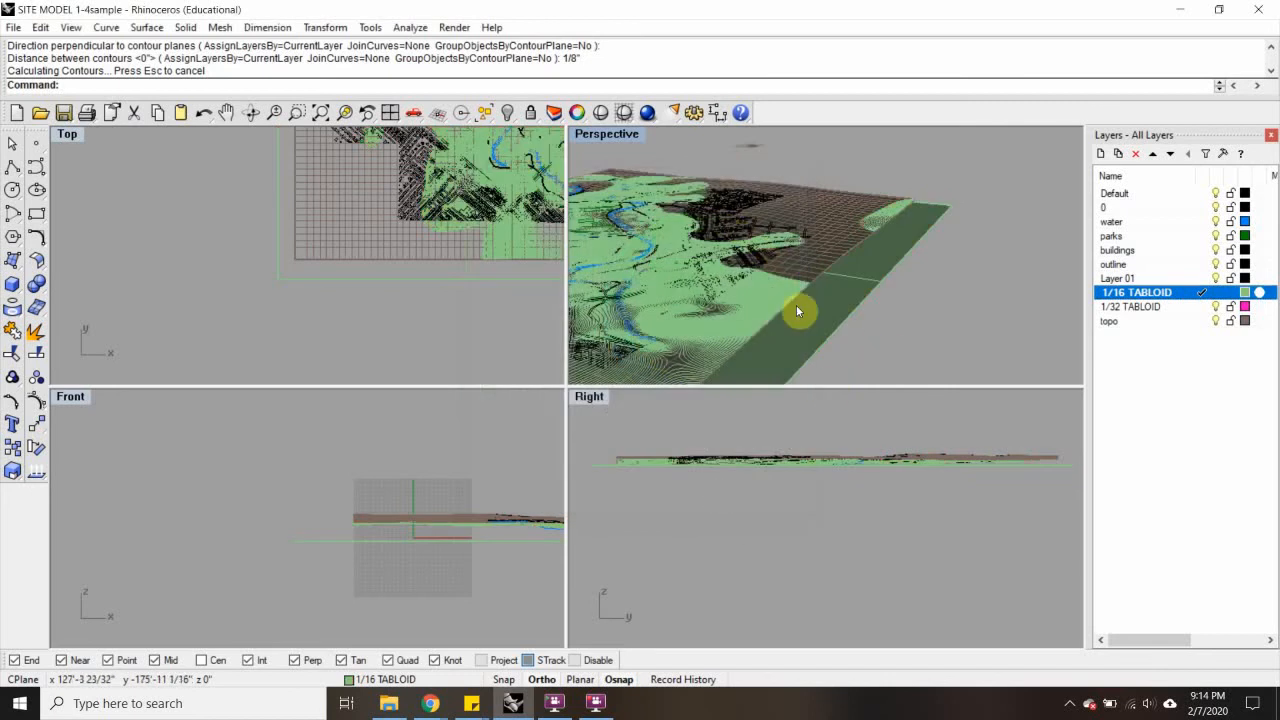
Move the small frame rectangle over the path loop east of the river to the 1/32 TABLOID layer
scroll(646, 242, up, 4)
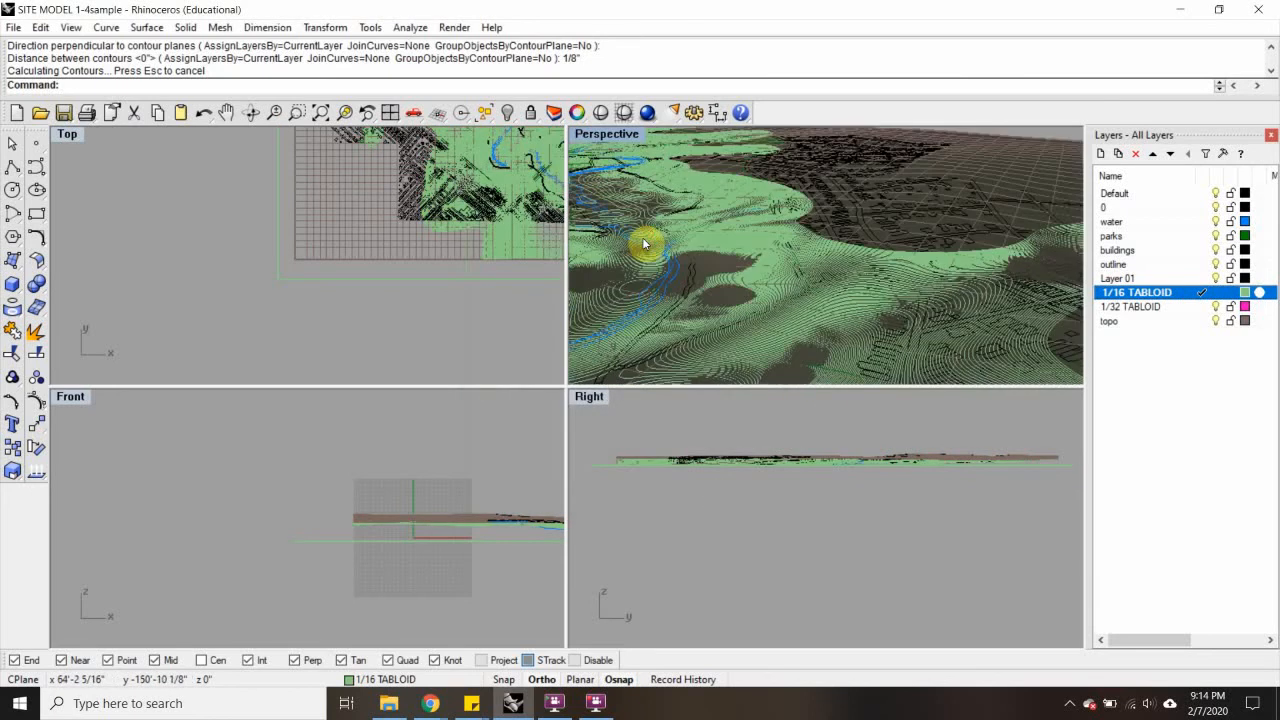
scroll(425, 195, up, 6)
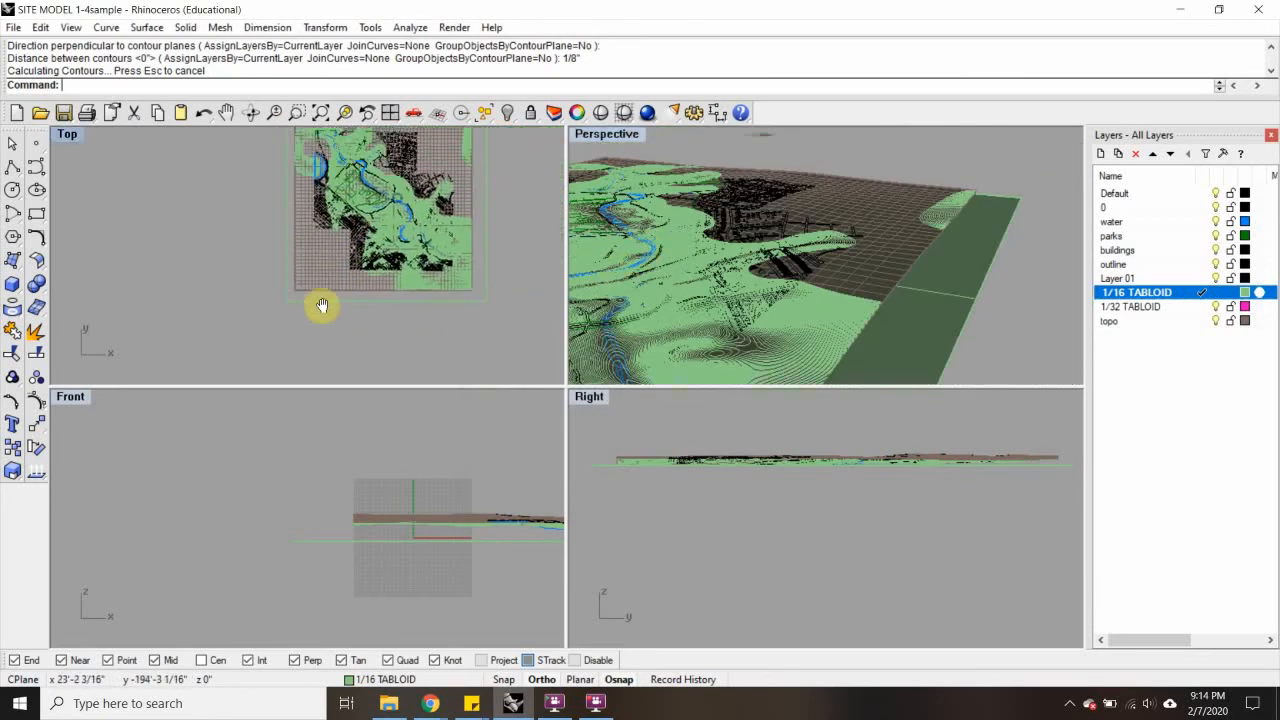
scroll(360, 199, up, 5)
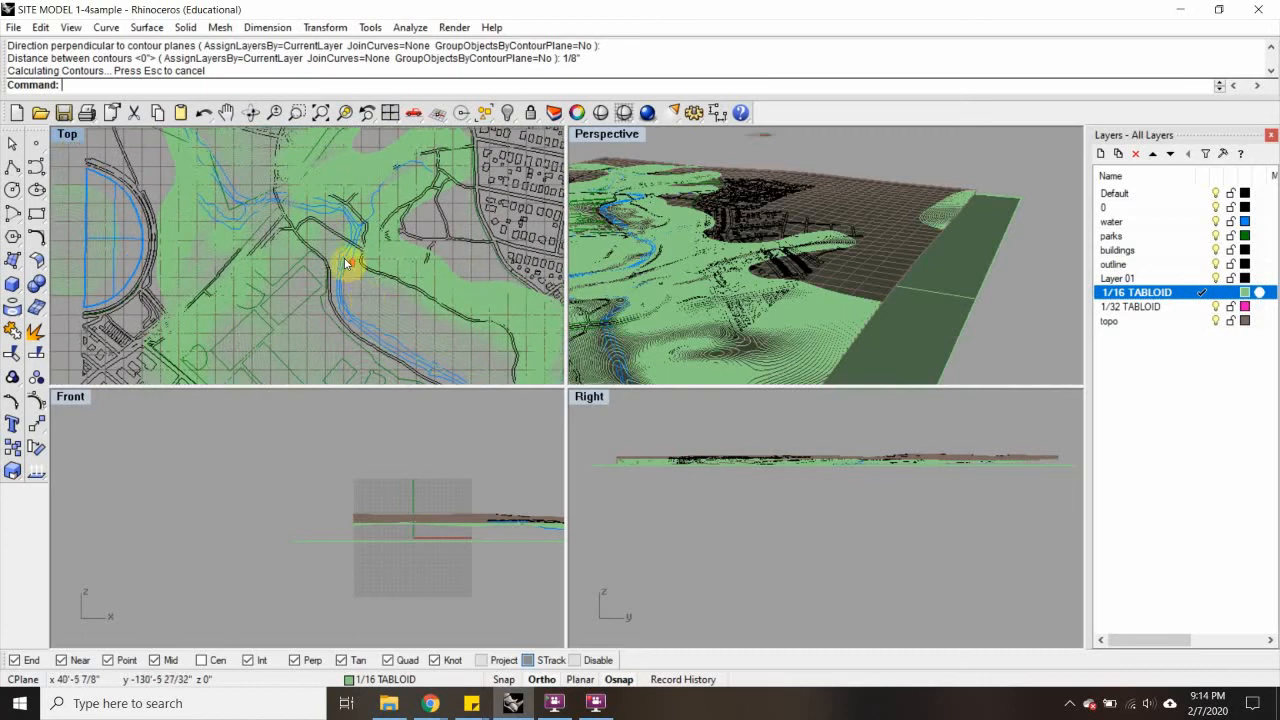
scroll(401, 207, up, 5)
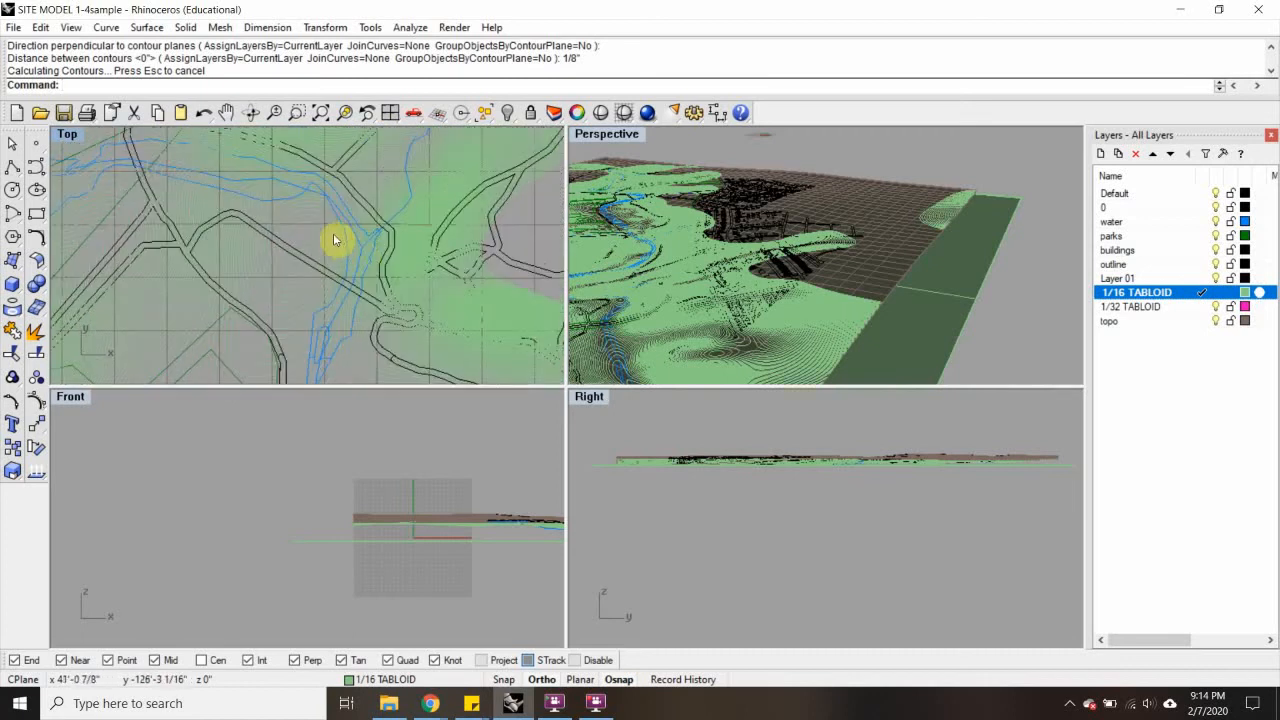
scroll(425, 270, down, 8)
right_drag(277, 246, 263, 189)
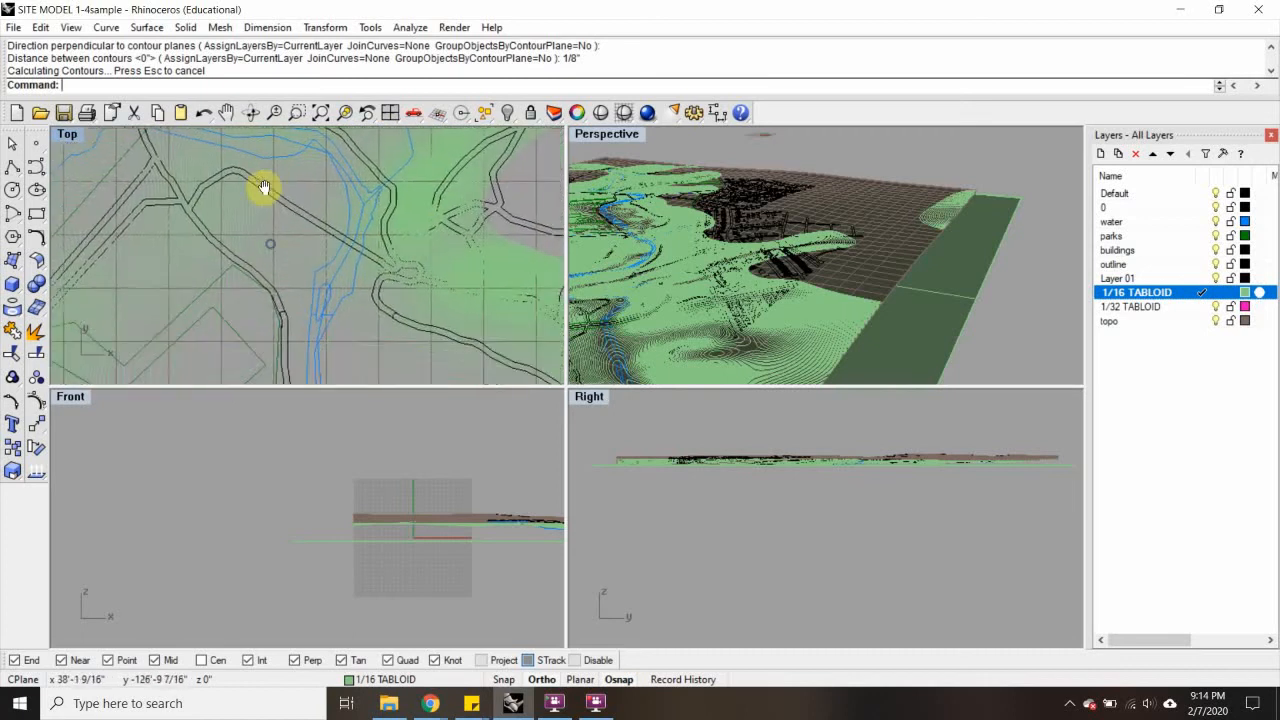
scroll(408, 274, up, 8)
scroll(340, 263, up, 4)
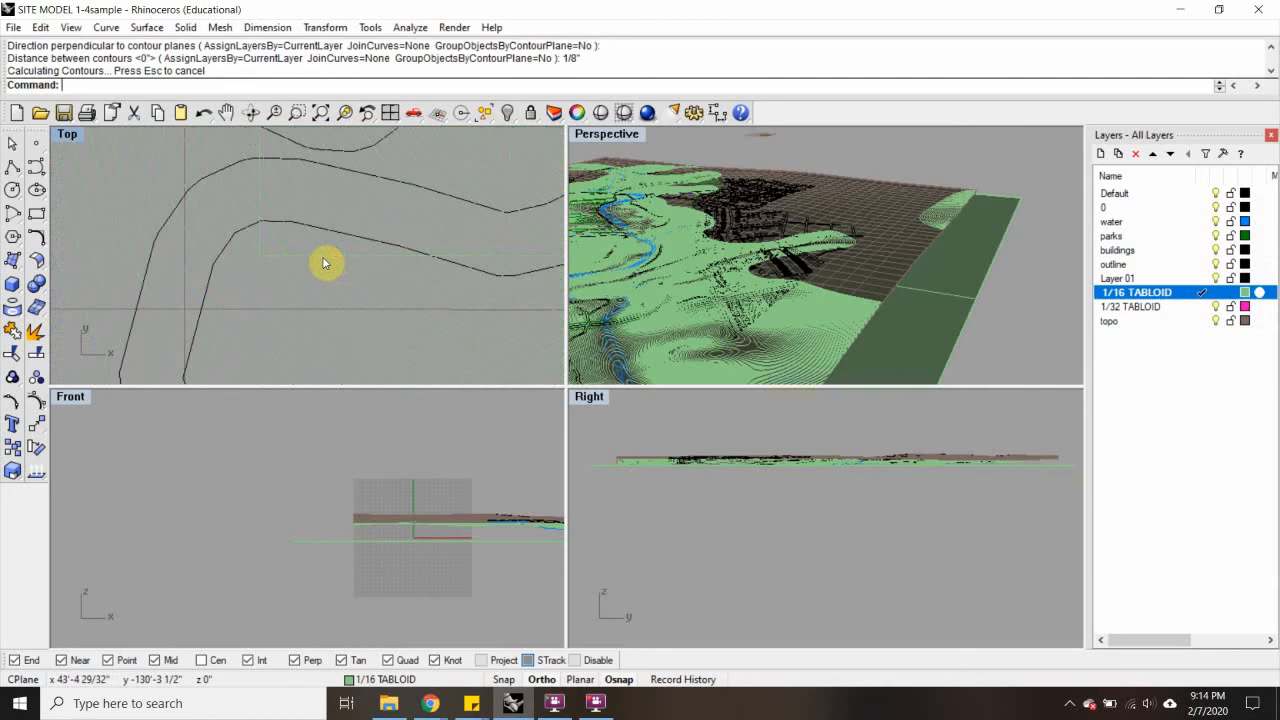
click(409, 258)
right_click(1172, 313)
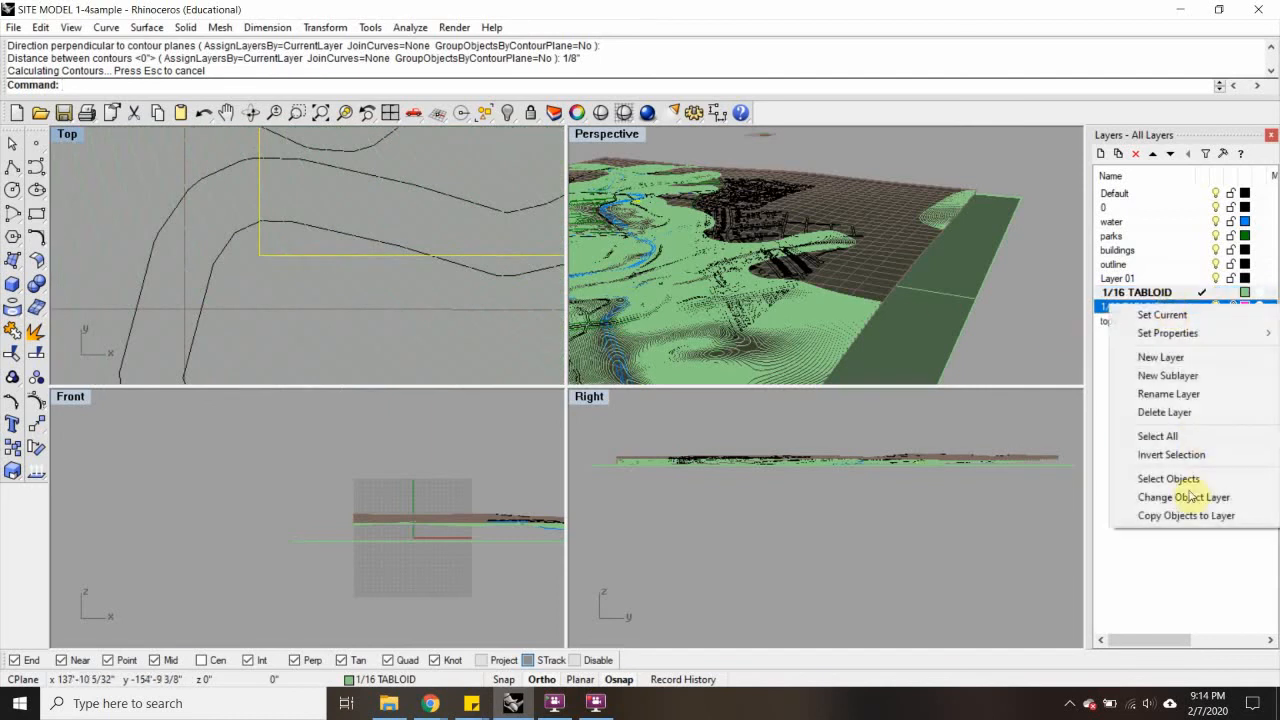
click(1155, 496)
Examine the magenta frame over the path loop and the contour lines running through it in the Top view
scroll(346, 283, down, 5)
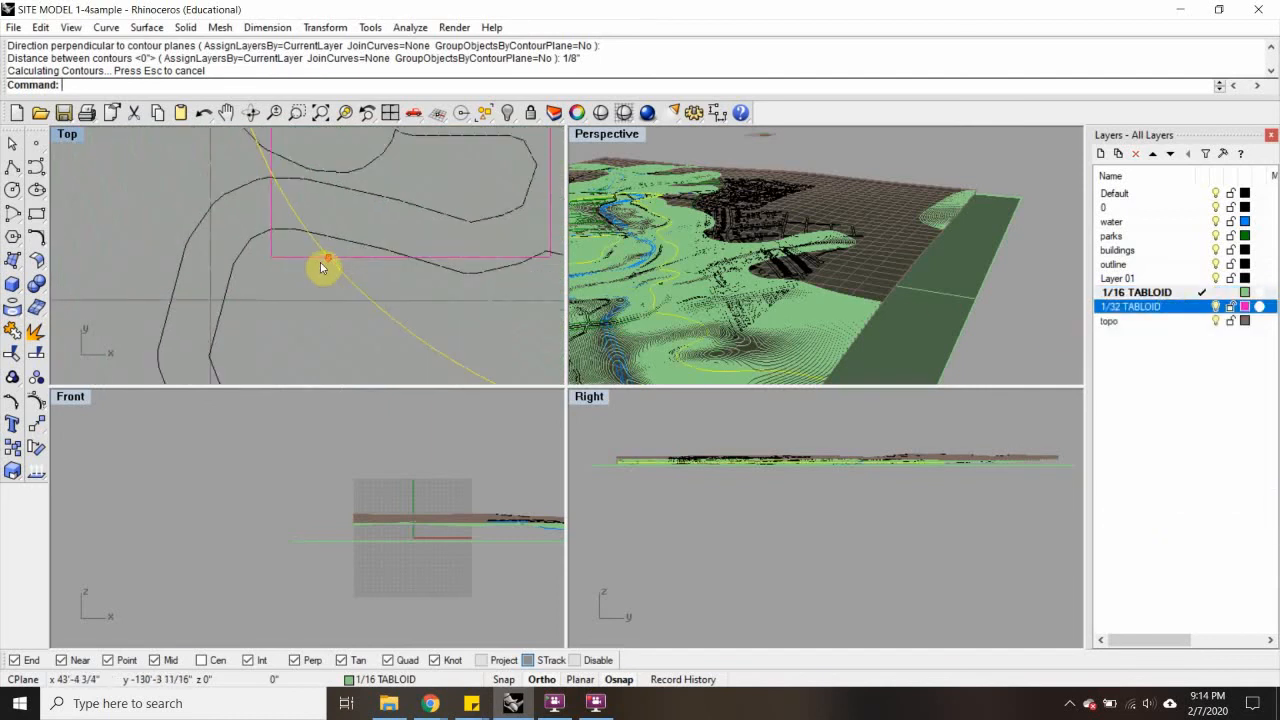
scroll(336, 258, up, 5)
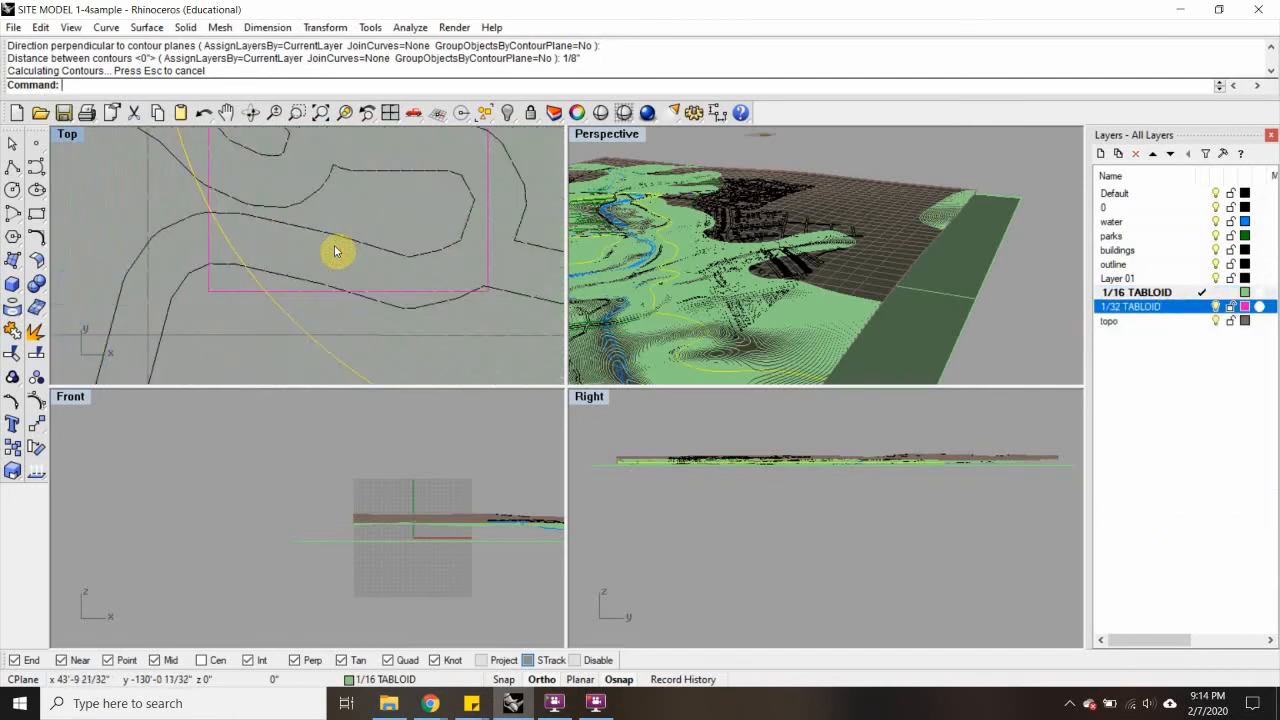
scroll(335, 255, down, 2)
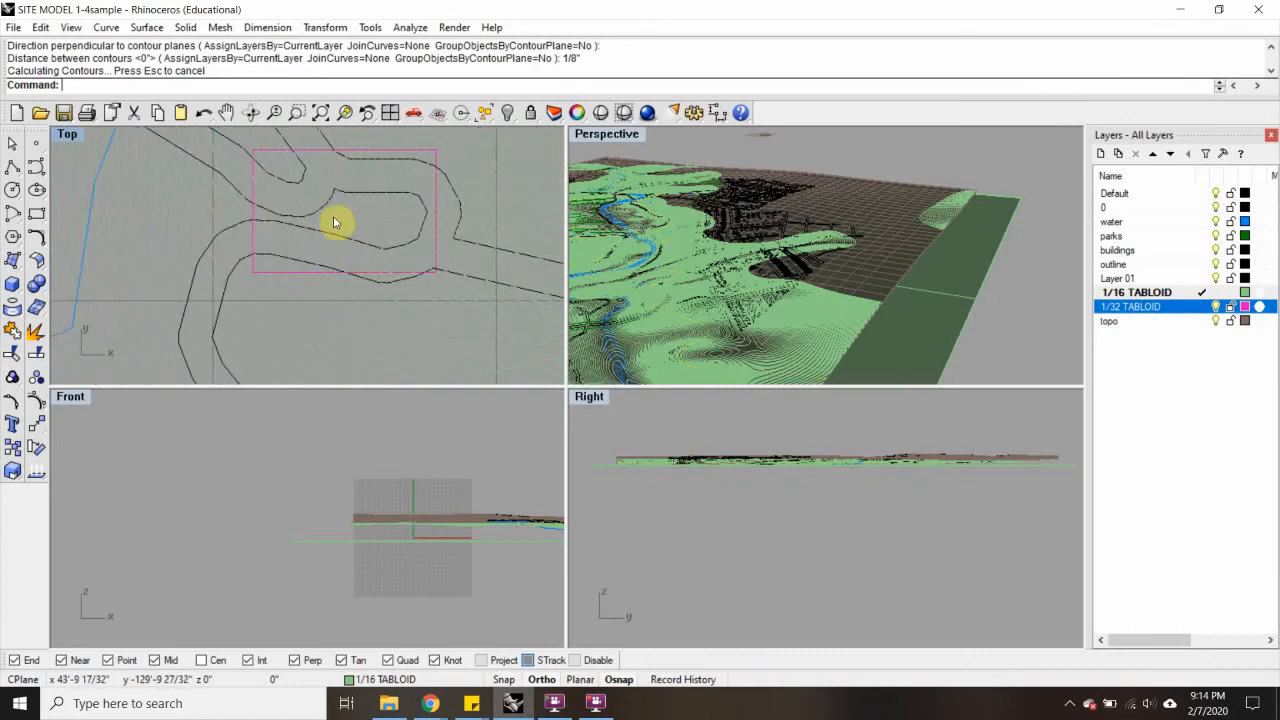
scroll(296, 240, up, 2)
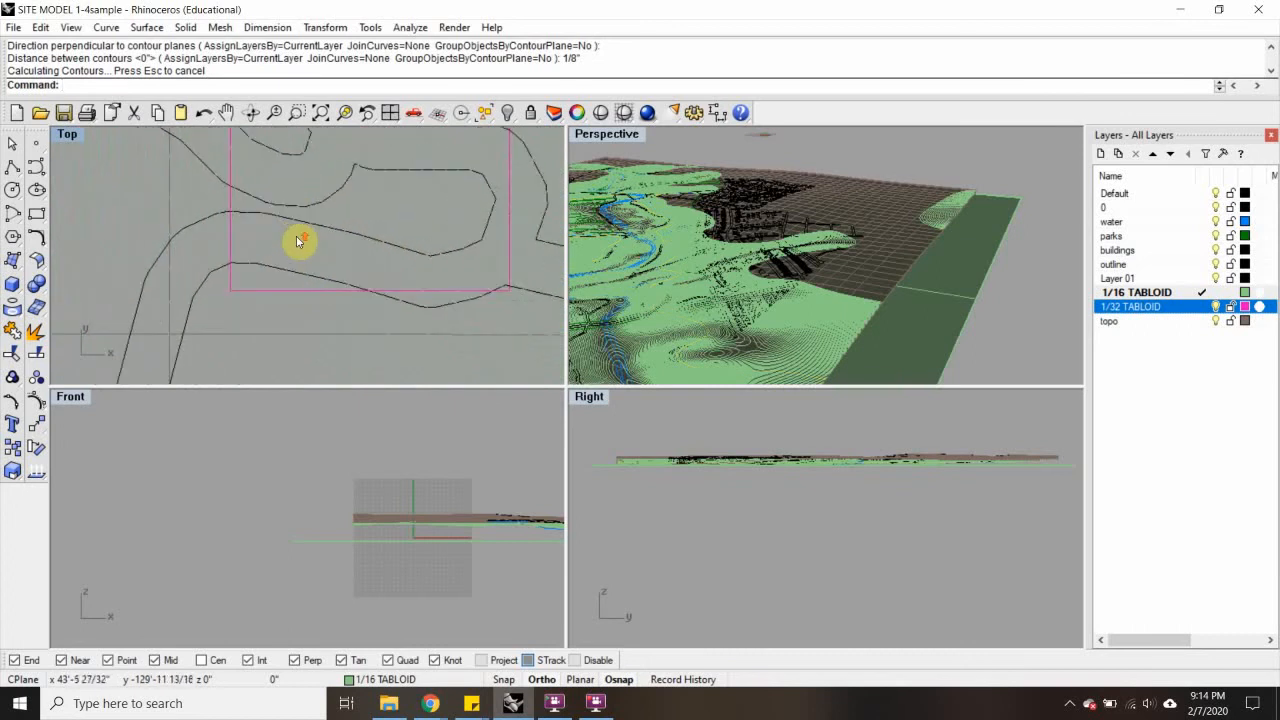
right_drag(322, 191, 313, 251)
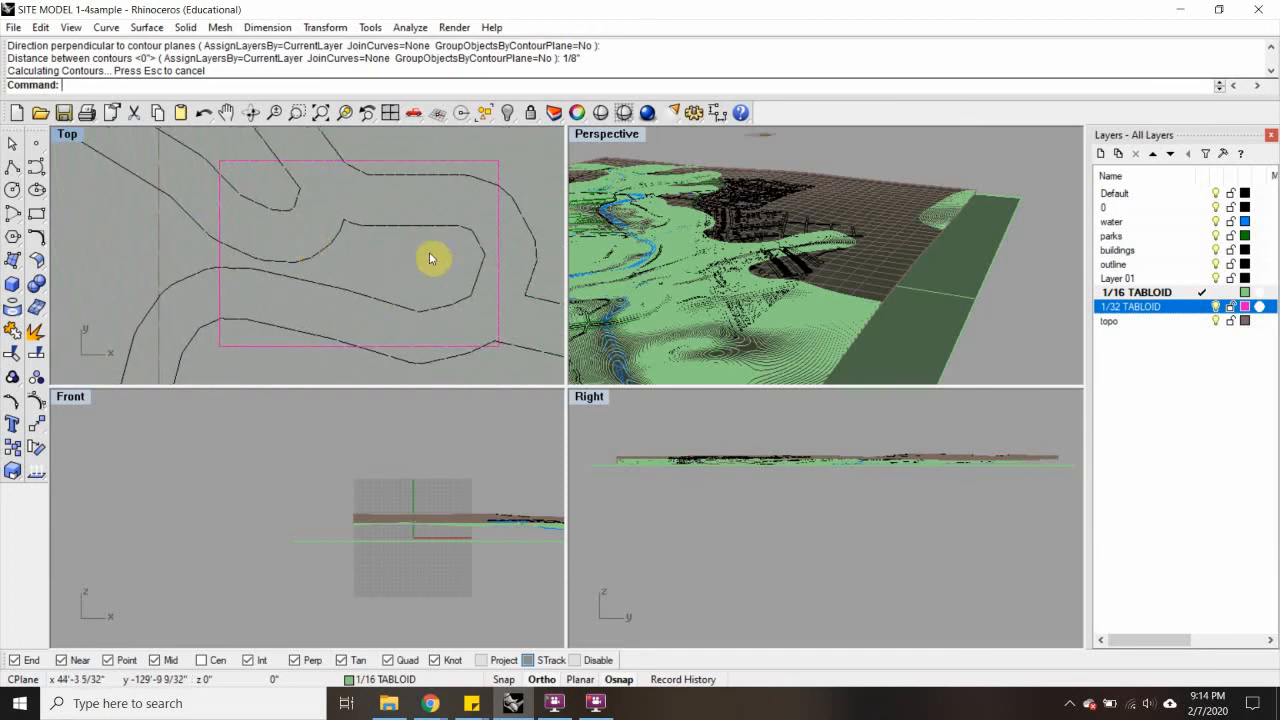
scroll(243, 243, down, 5)
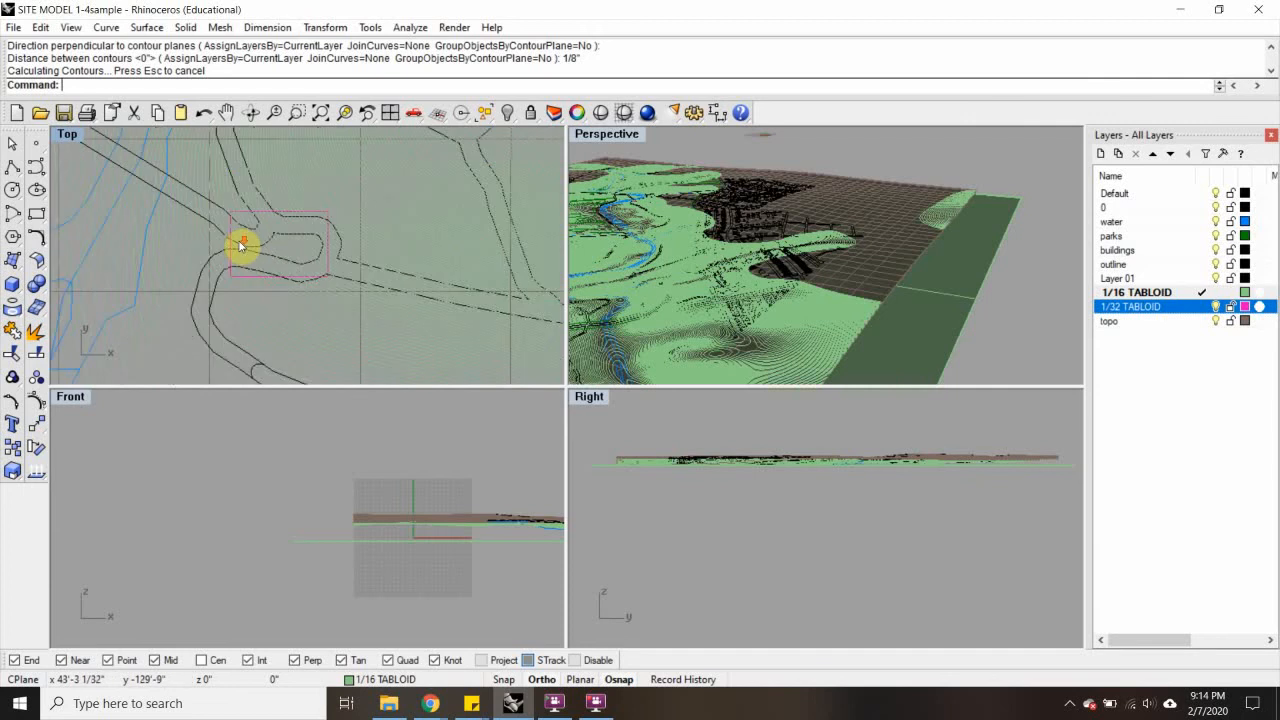
scroll(249, 256, up, 1)
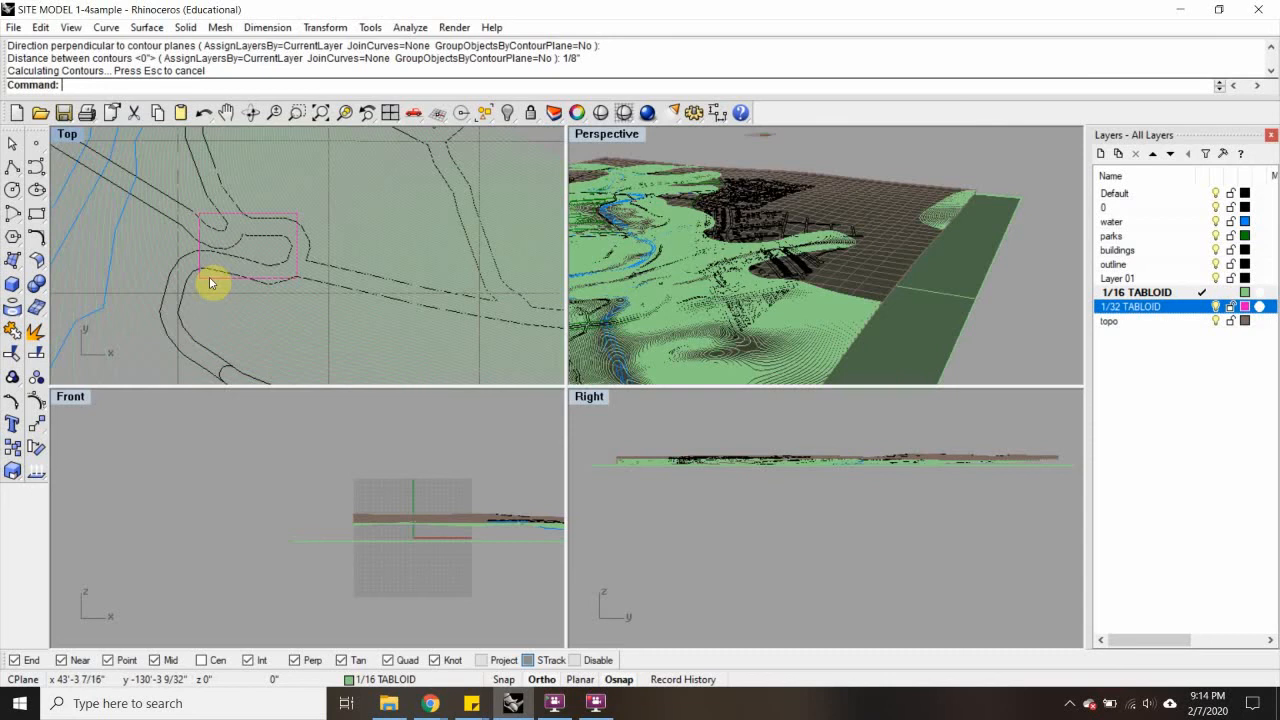
scroll(209, 276, up, 3)
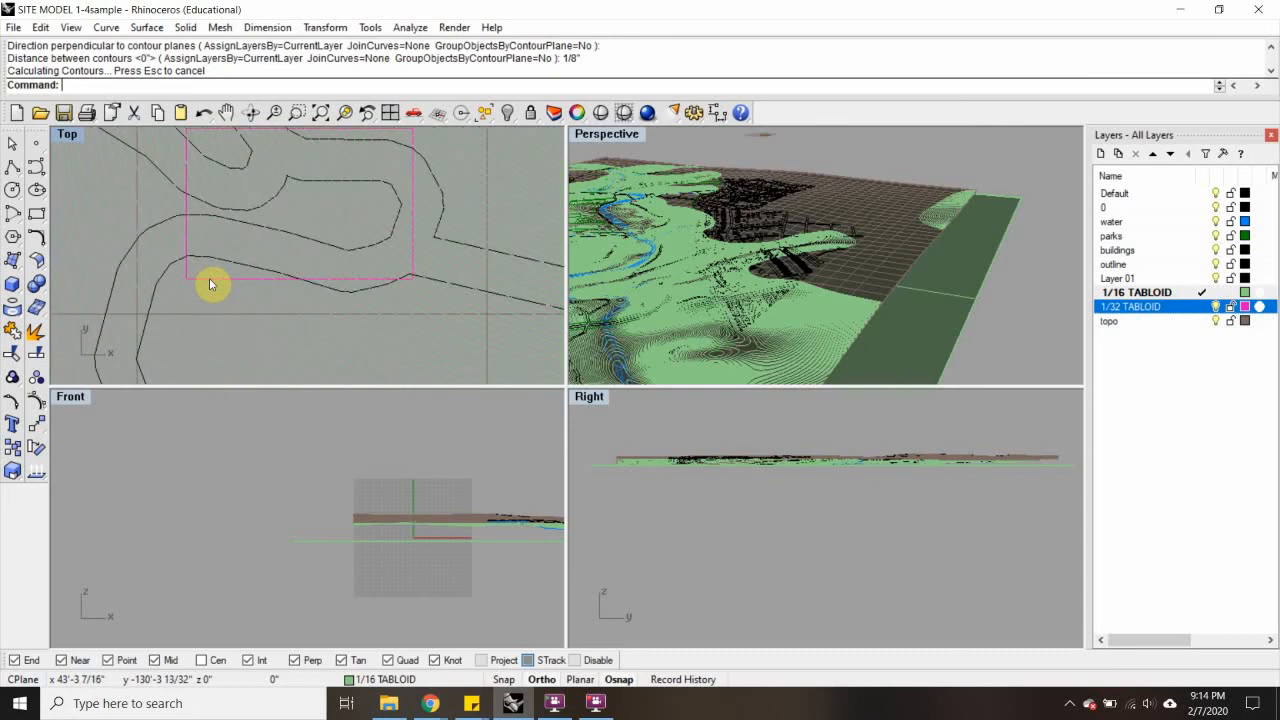
Copy the magenta frame from the path loop to the area just east of the river, south-west of the loop
click(209, 280)
text(CO)
key(Return)
click(209, 280)
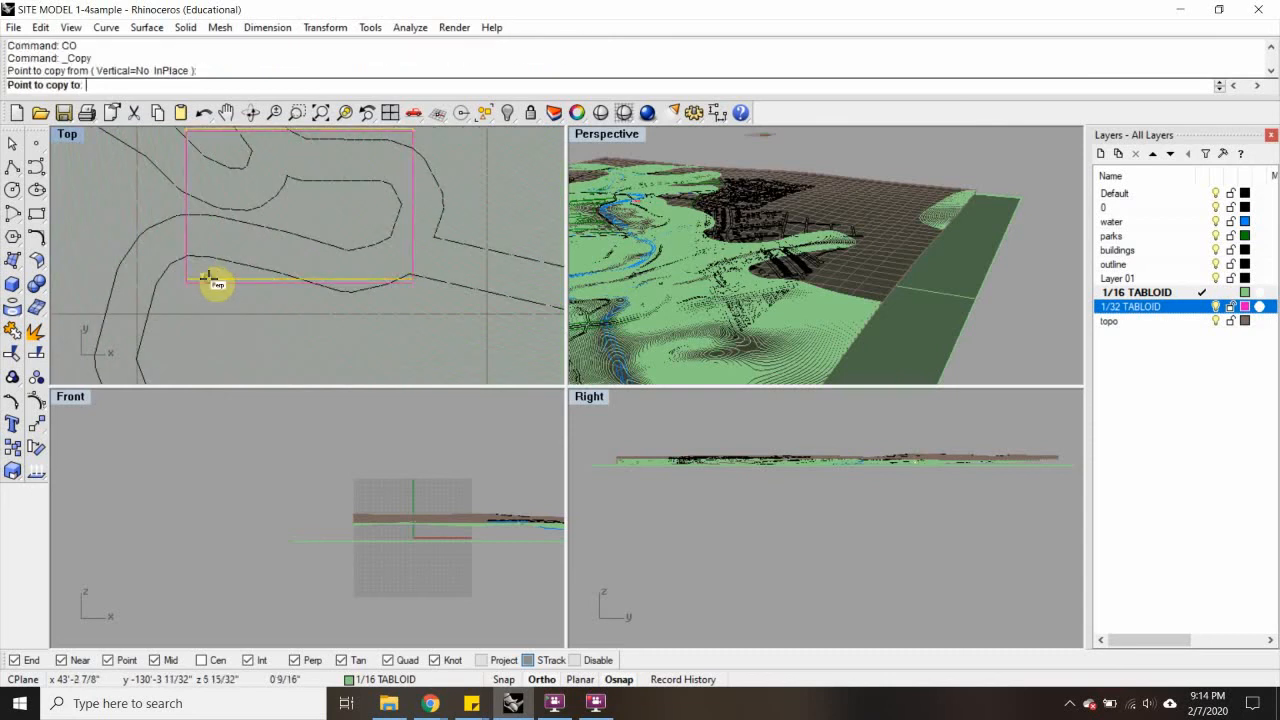
scroll(209, 280, down, 5)
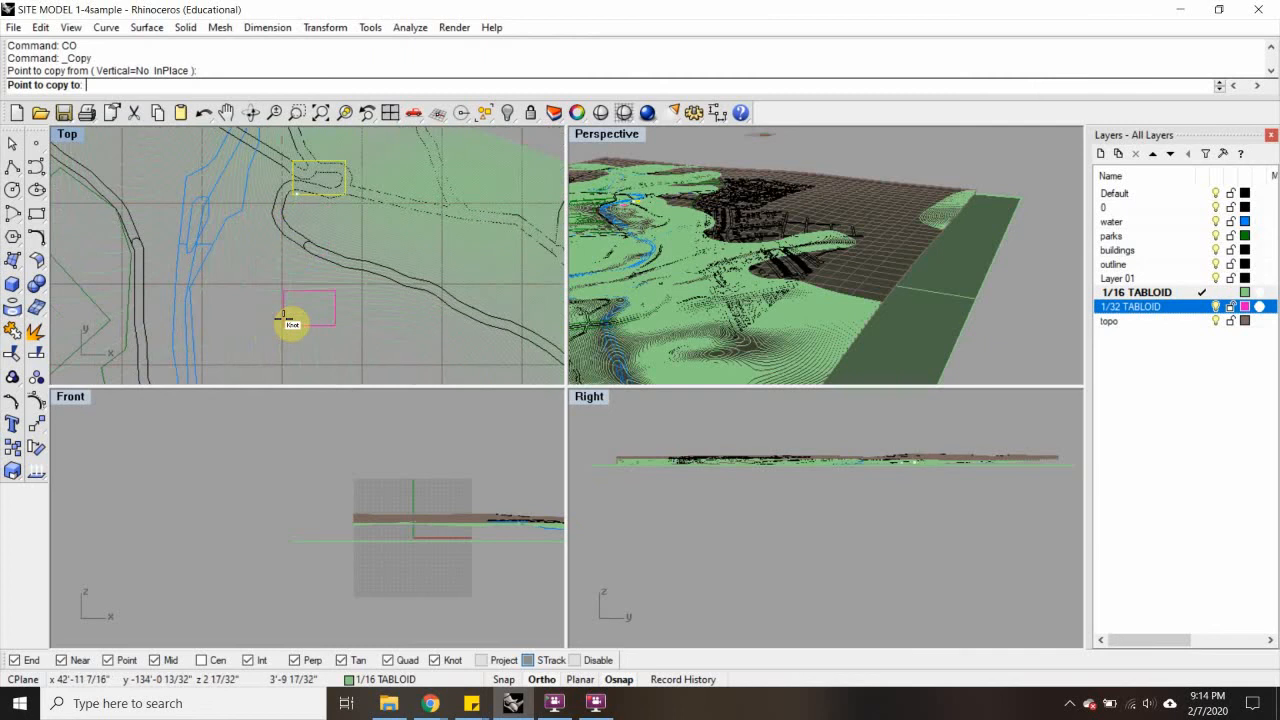
scroll(288, 317, down, 10)
right_drag(282, 341, 342, 278)
scroll(342, 278, up, 10)
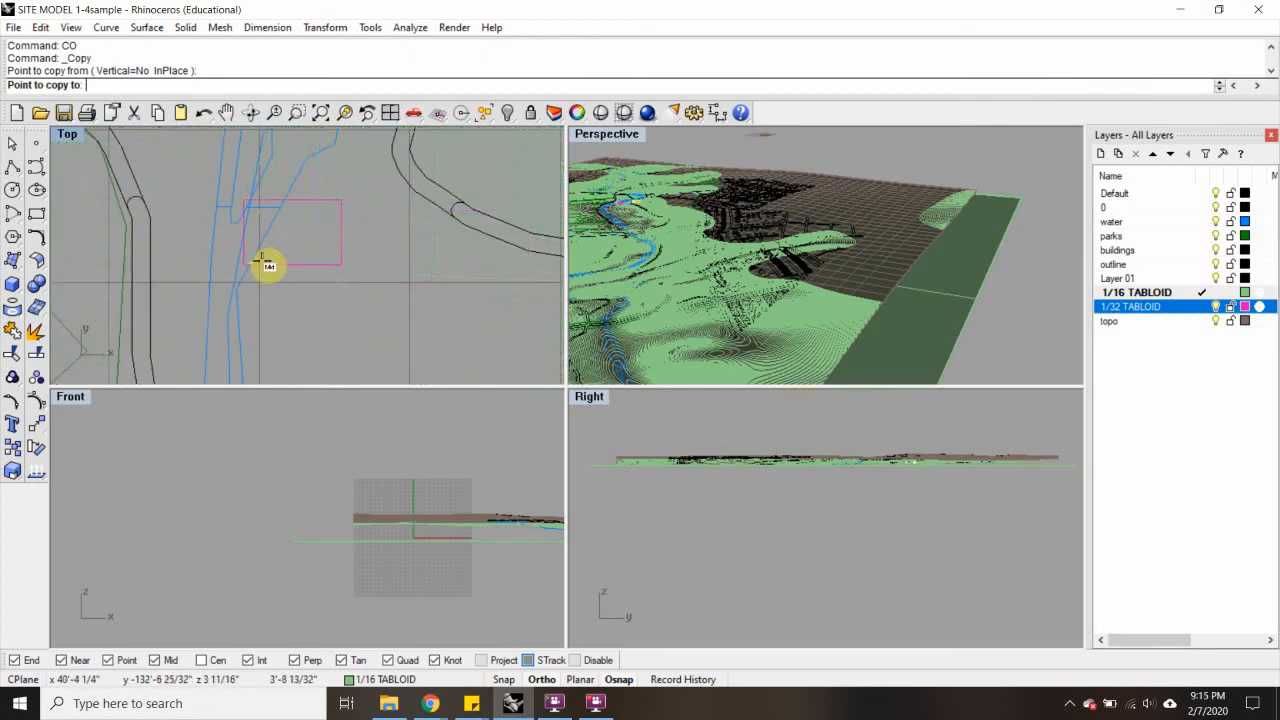
right_drag(306, 206, 291, 251)
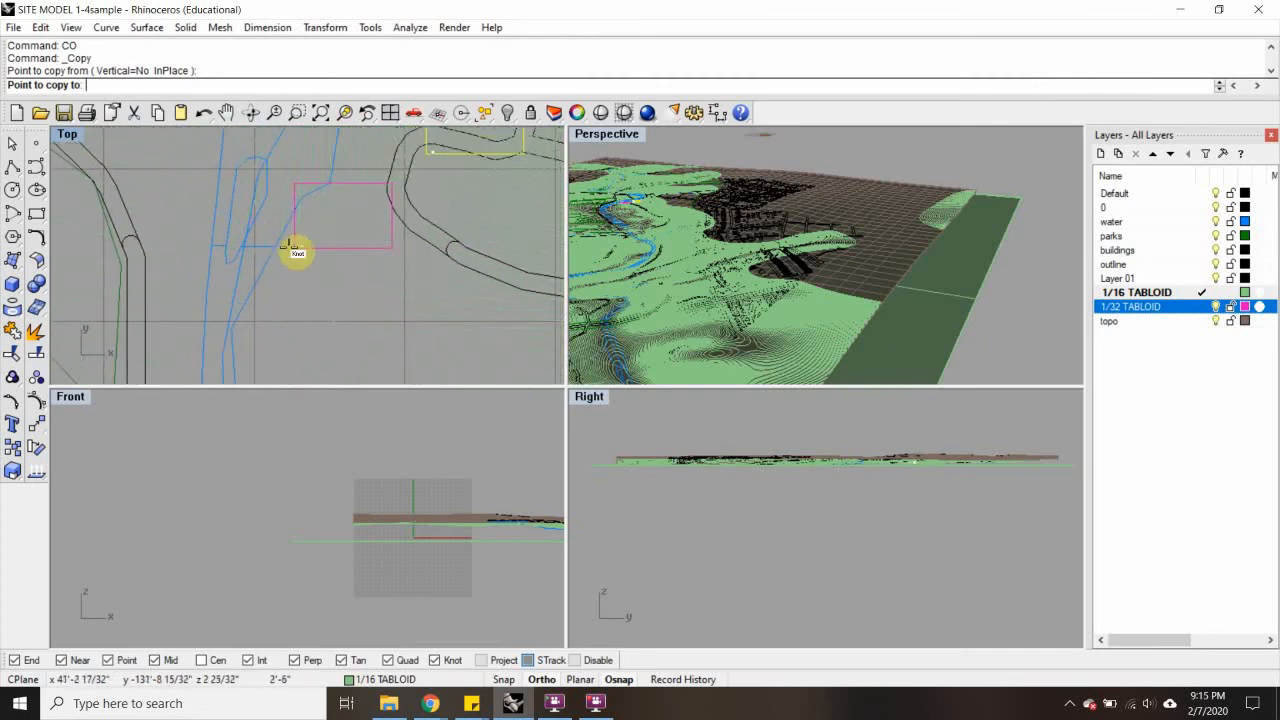
click(270, 297)
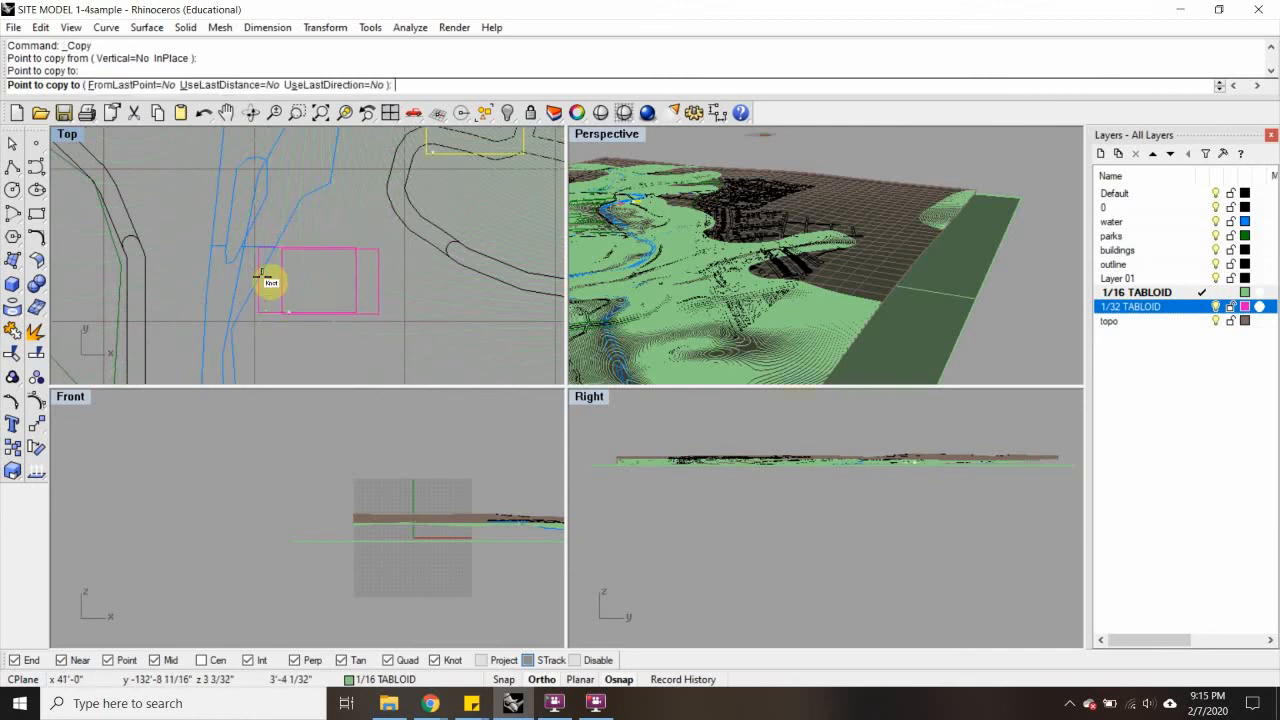
key(Return)
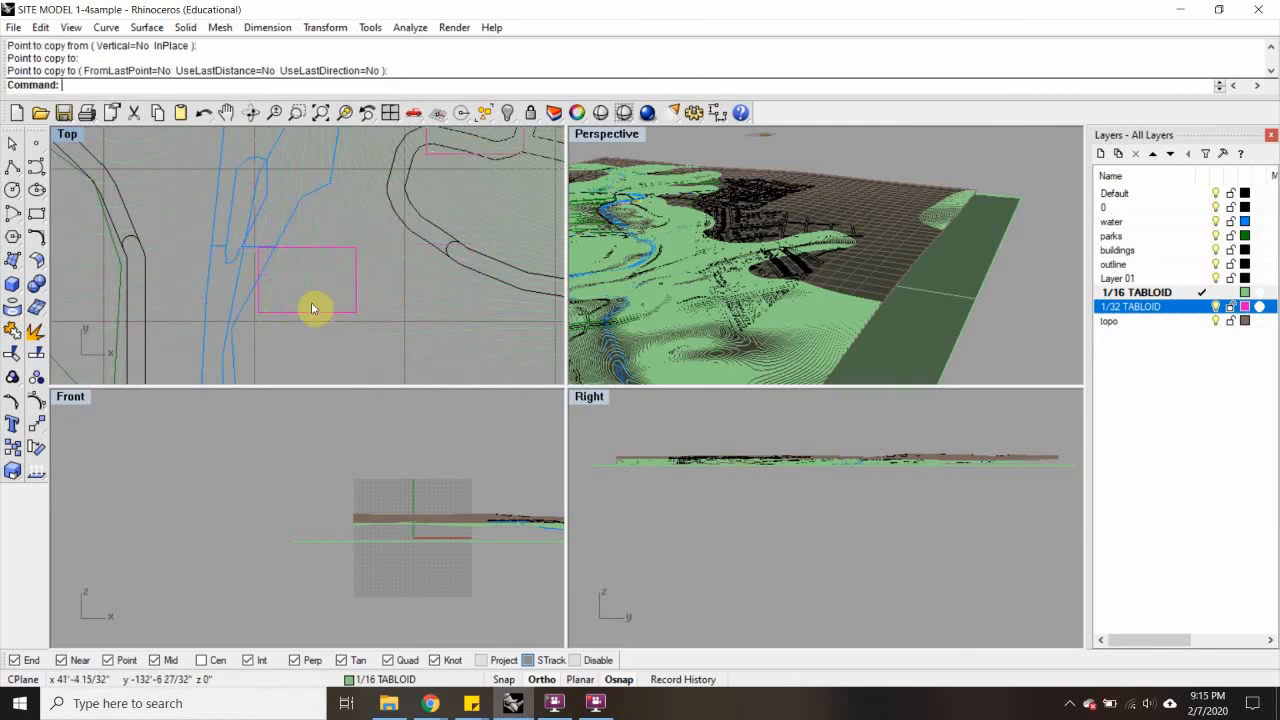
Extrude the copied frame vertically to both sides with capped ends through the terrain, on the 1/32 TABLOID layer
click(307, 312)
scroll(326, 286, down, 6)
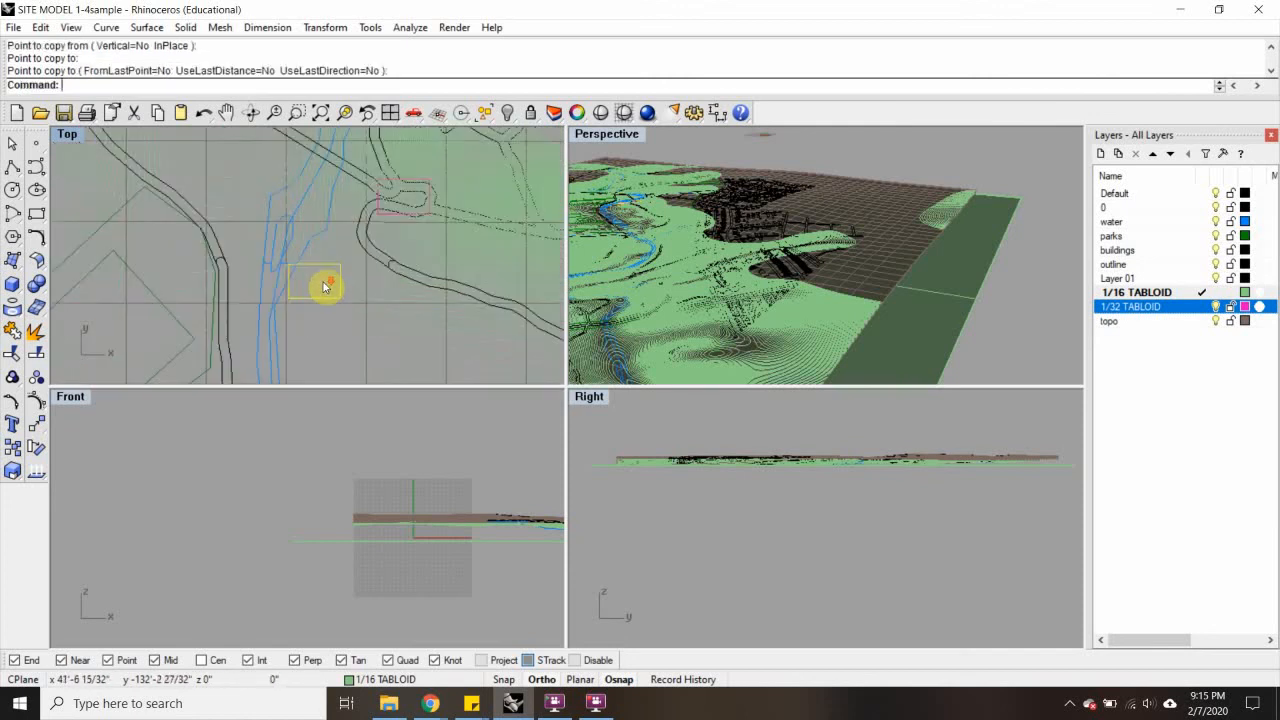
scroll(323, 297, up, 6)
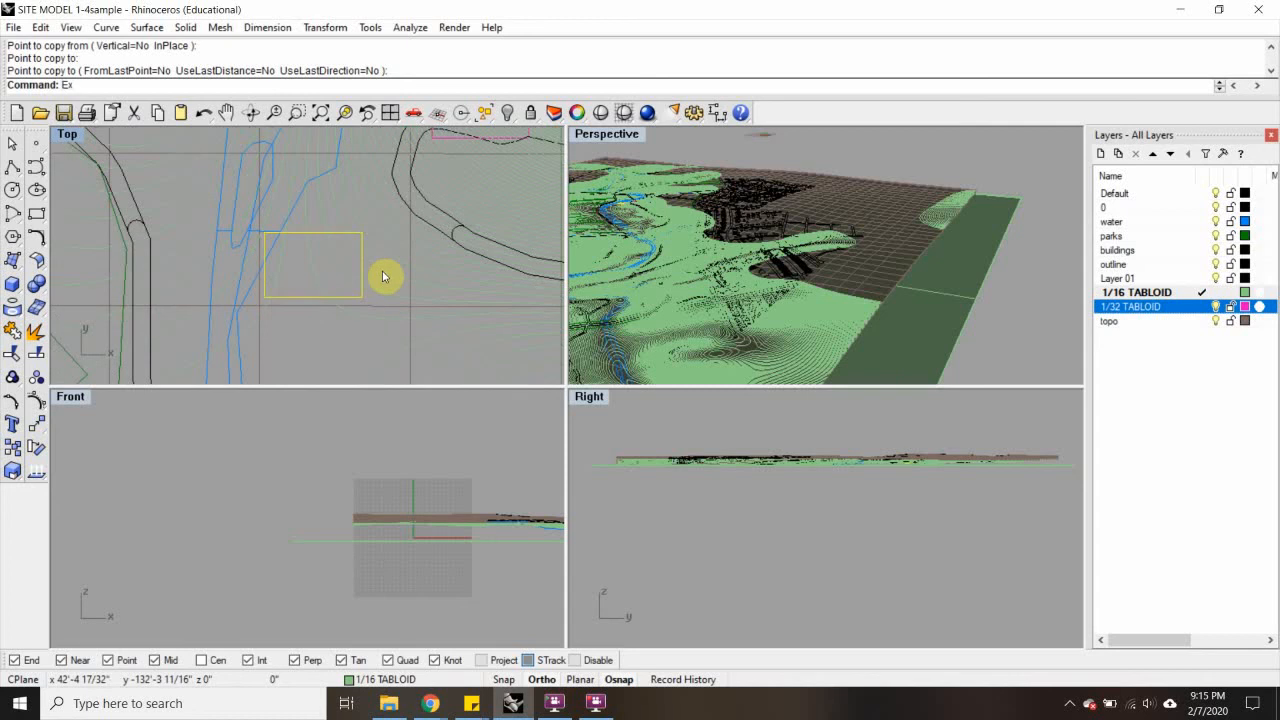
key(Return)
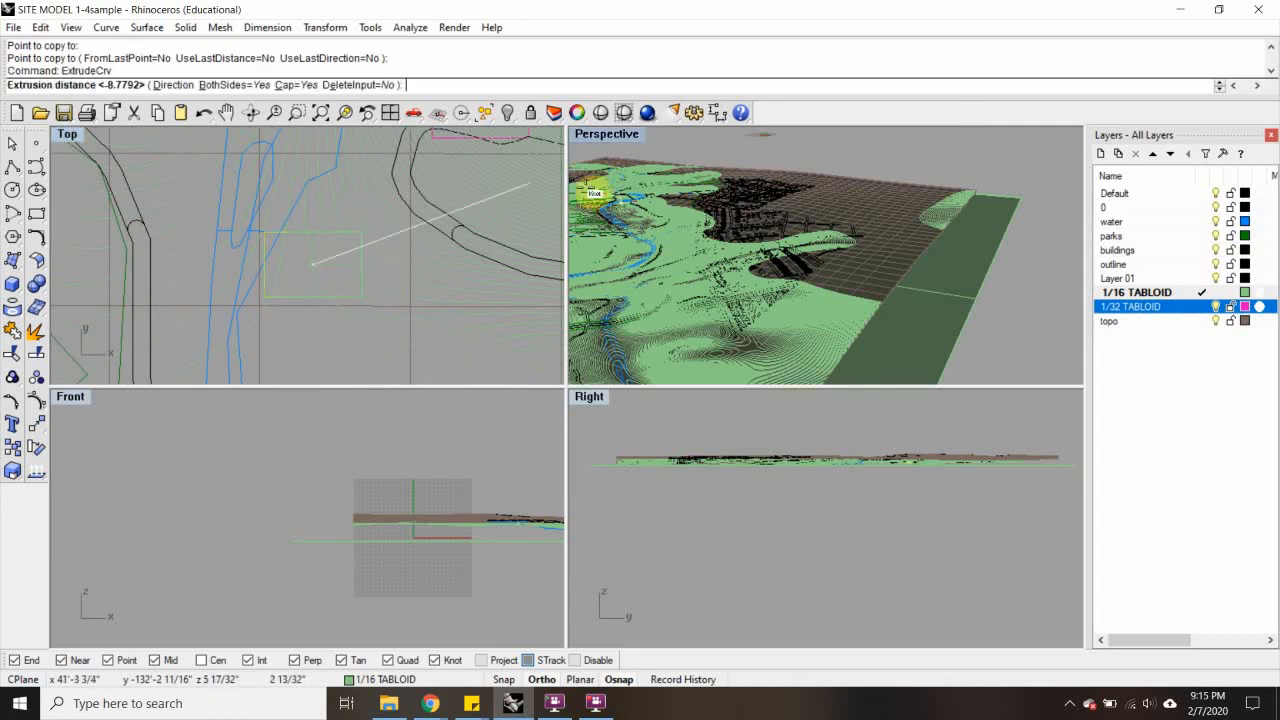
click(1190, 308)
right_drag(413, 457, 372, 452)
scroll(391, 456, down, 10)
right_drag(488, 434, 390, 427)
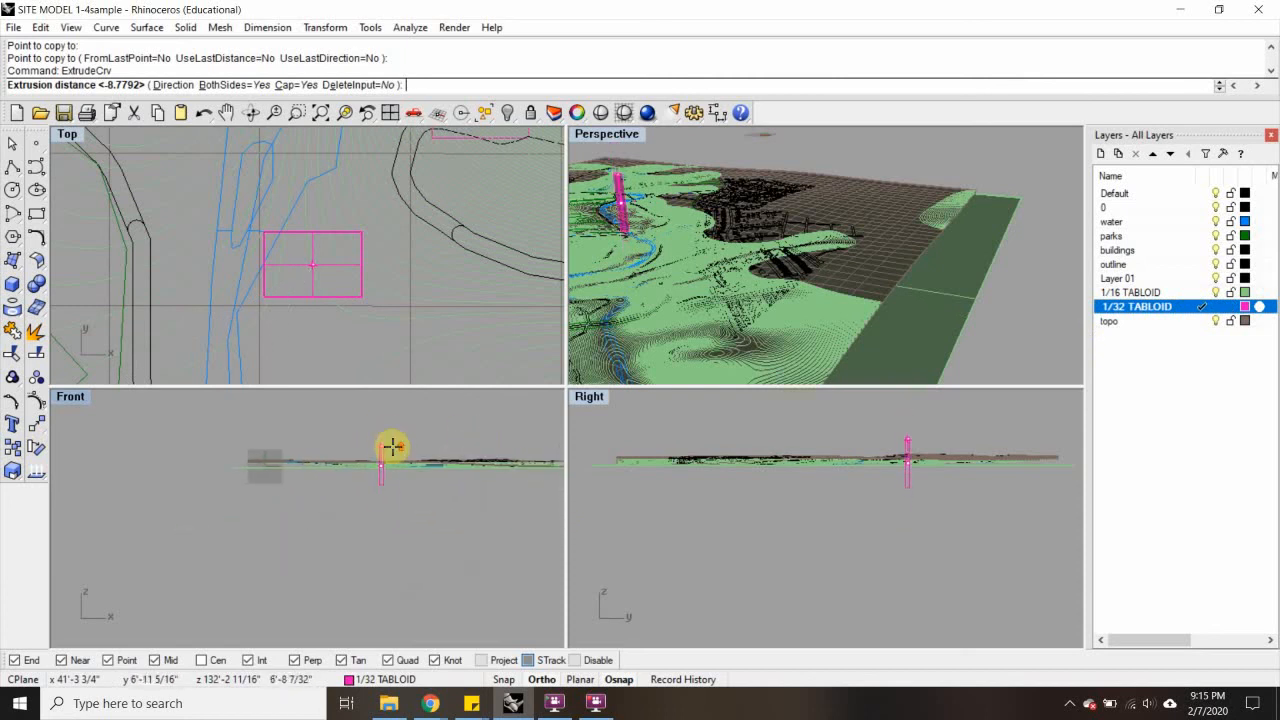
scroll(385, 452, up, 3)
click(366, 457)
scroll(613, 210, up, 3)
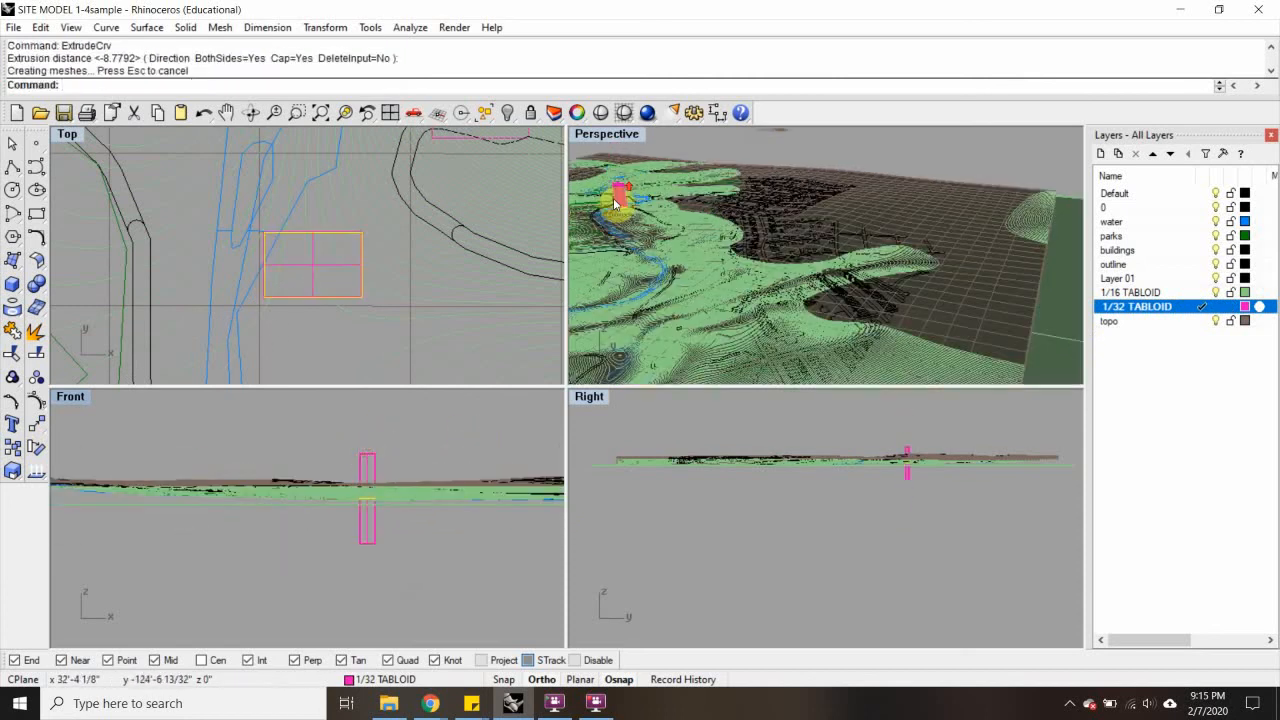
Examine the extruded box where it passes through the terrain and contours beside the river in the Perspective view
scroll(614, 203, up, 10)
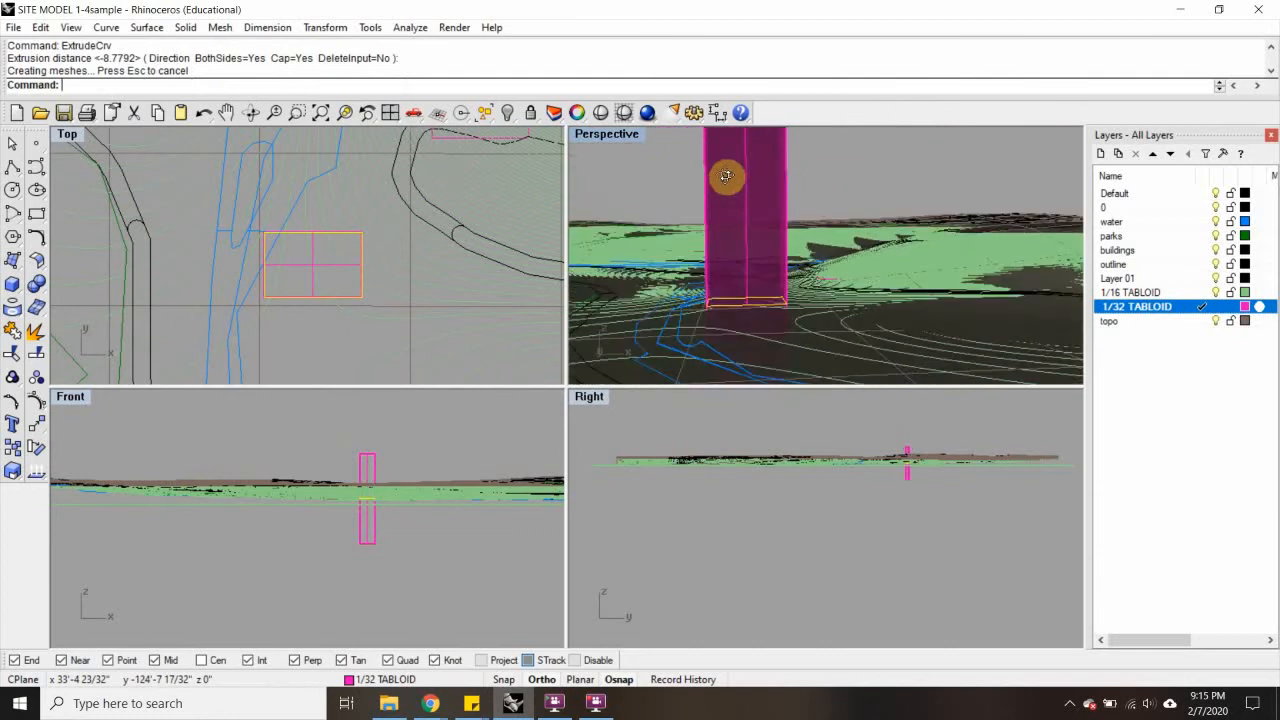
right_drag(727, 177, 726, 183)
scroll(726, 195, down, 5)
right_drag(716, 226, 723, 304)
scroll(689, 263, down, 9)
click(486, 286)
scroll(694, 231, up, 6)
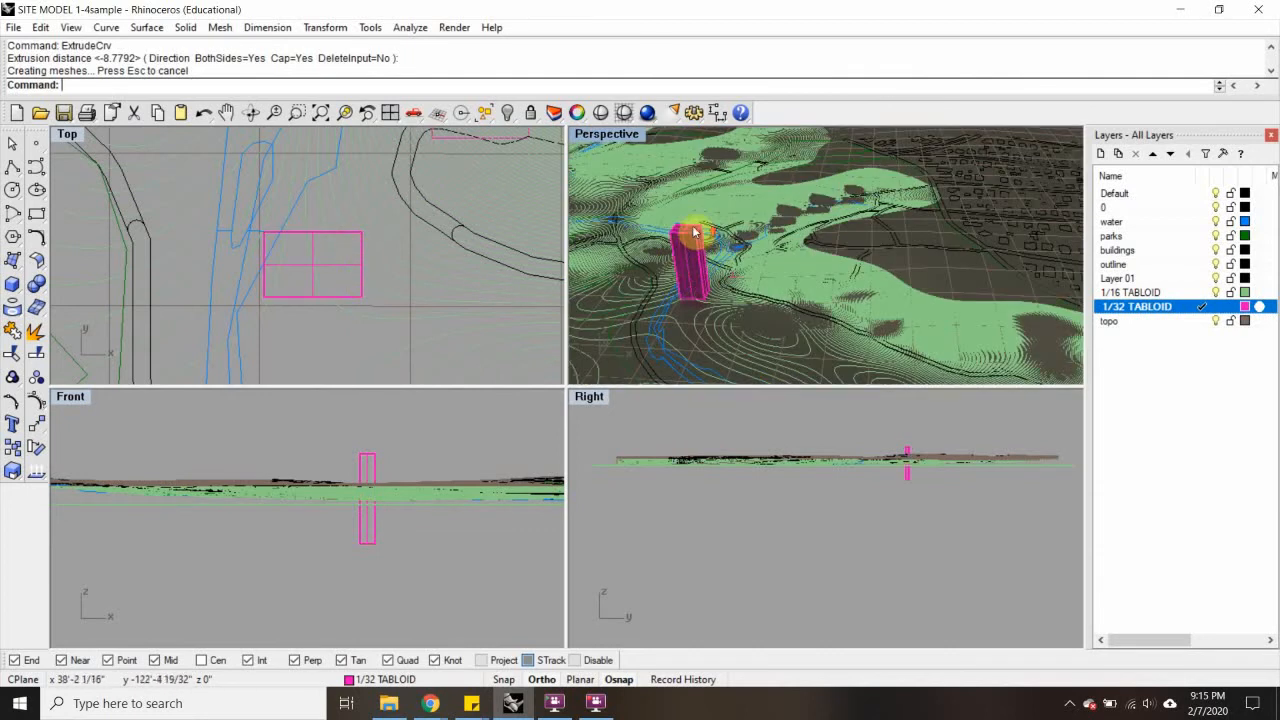
click(688, 251)
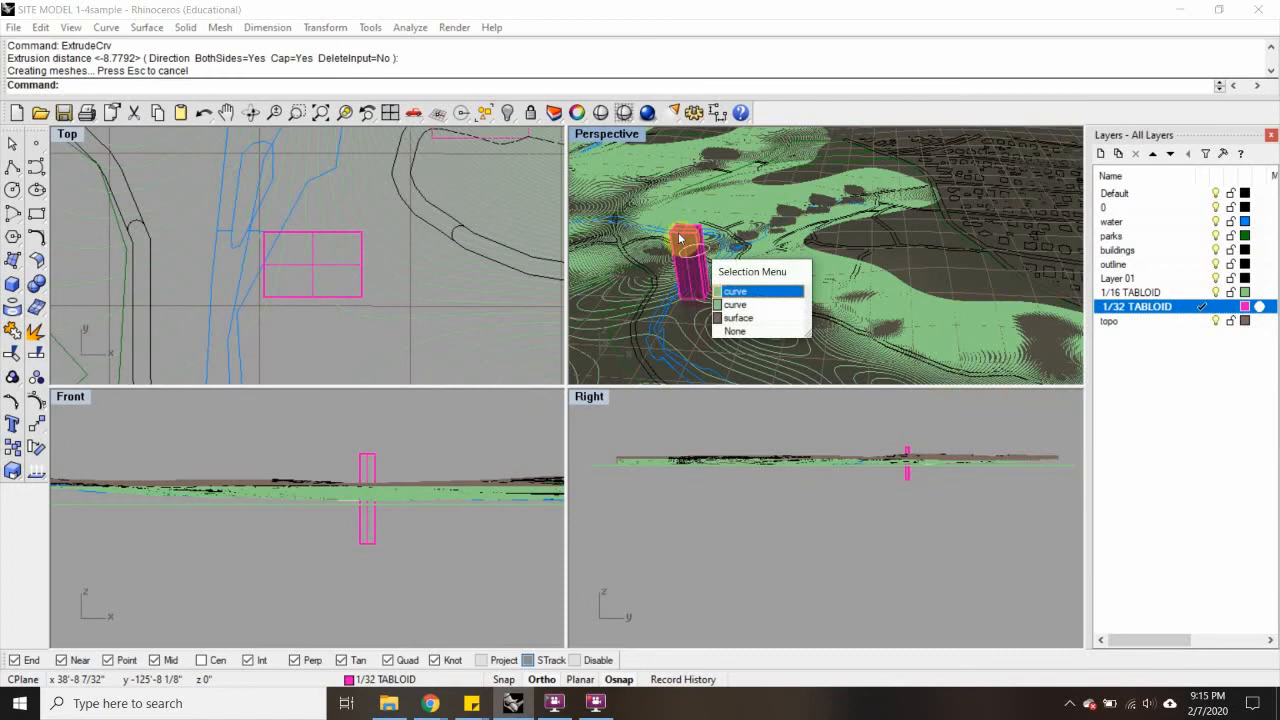
click(683, 240)
click(683, 239)
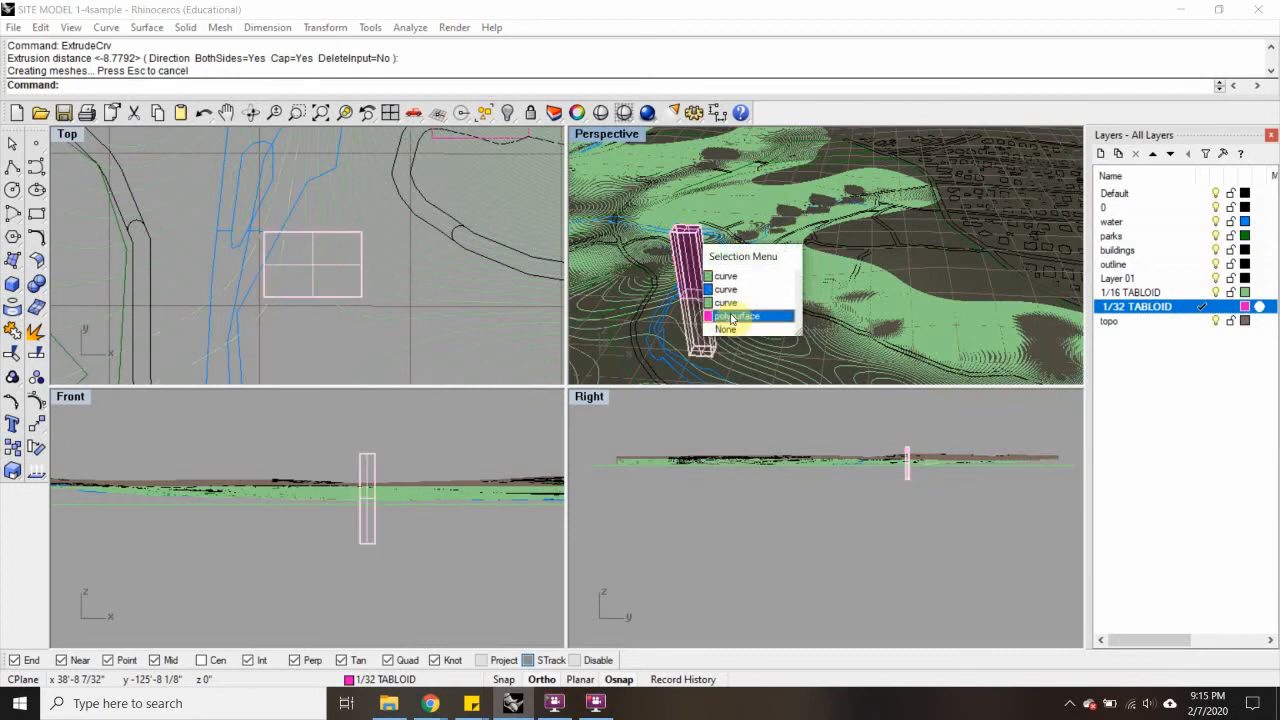
click(731, 316)
scroll(362, 266, down, 3)
key(Escape)
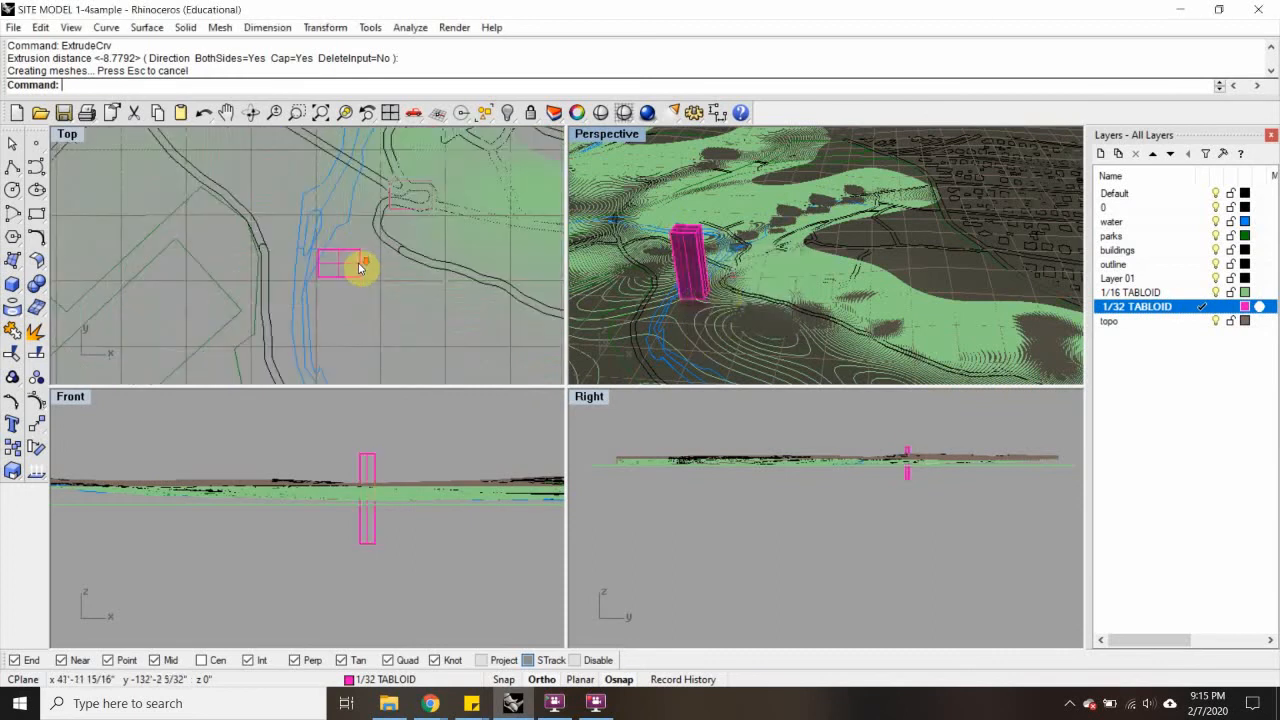
Split all of the site geometry except the magenta box, using the box as the cutting object
scroll(362, 266, down, 10)
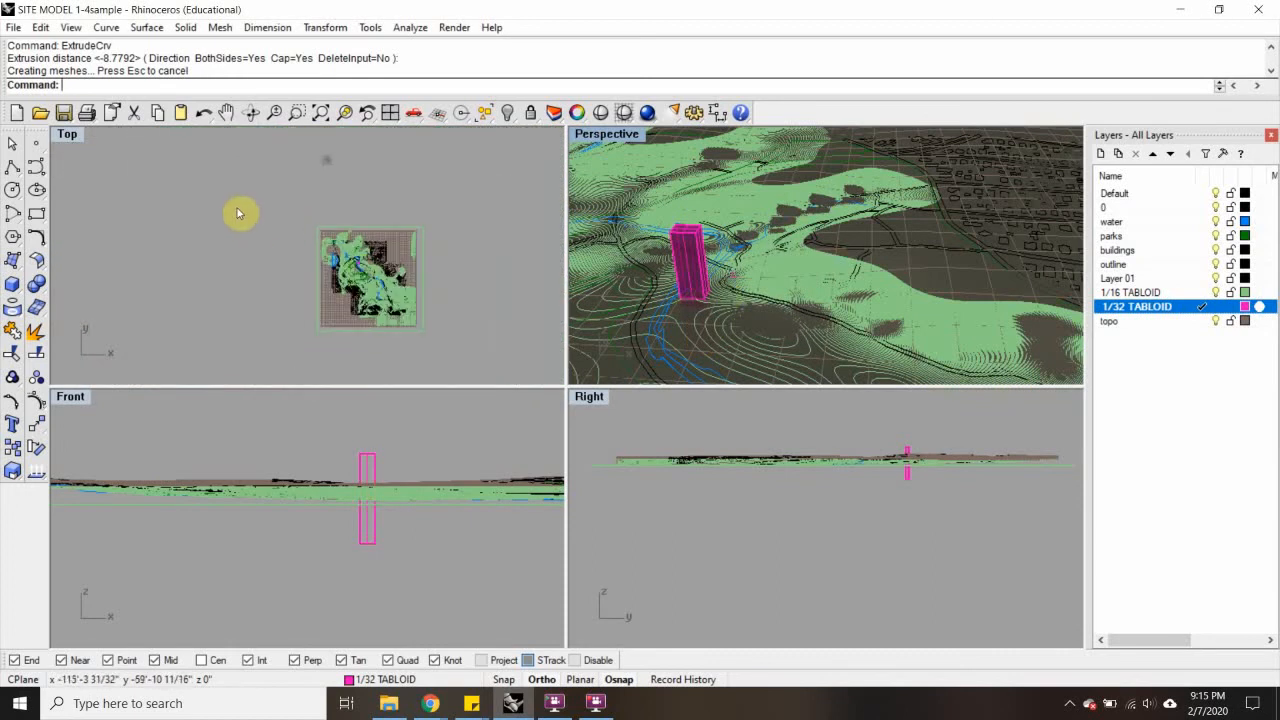
drag(238, 213, 477, 374)
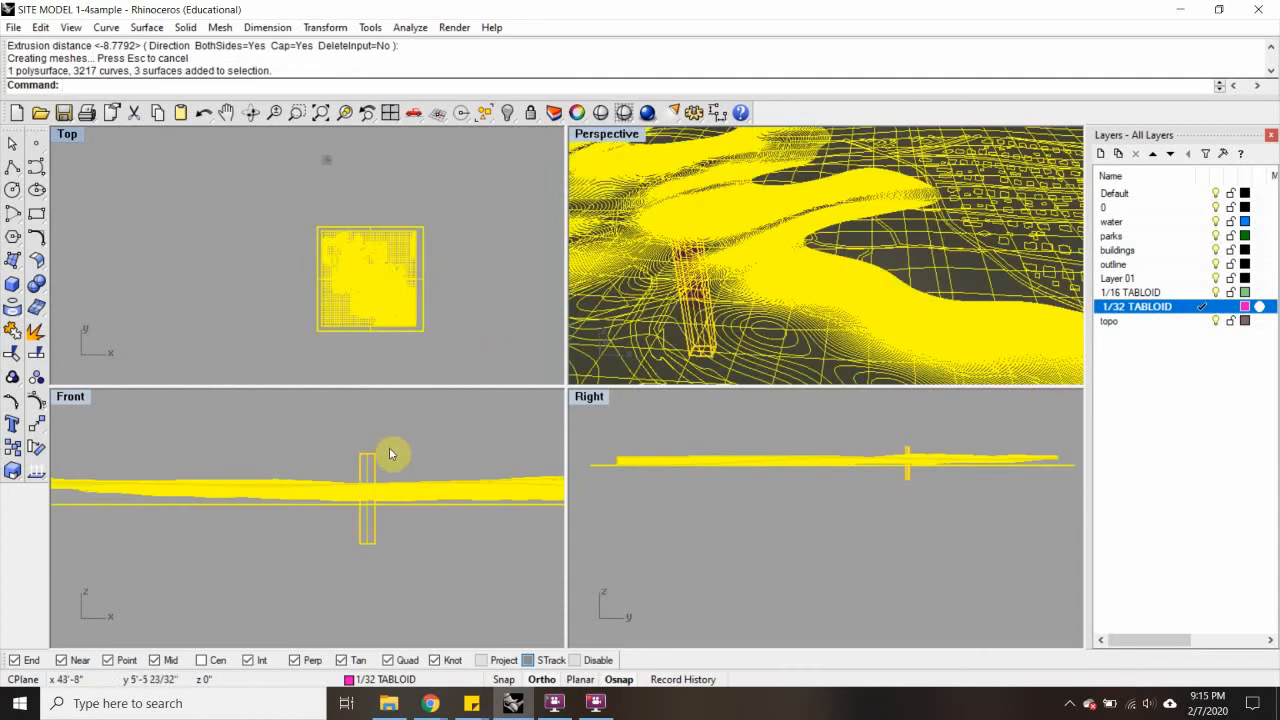
ctrl+click(360, 468)
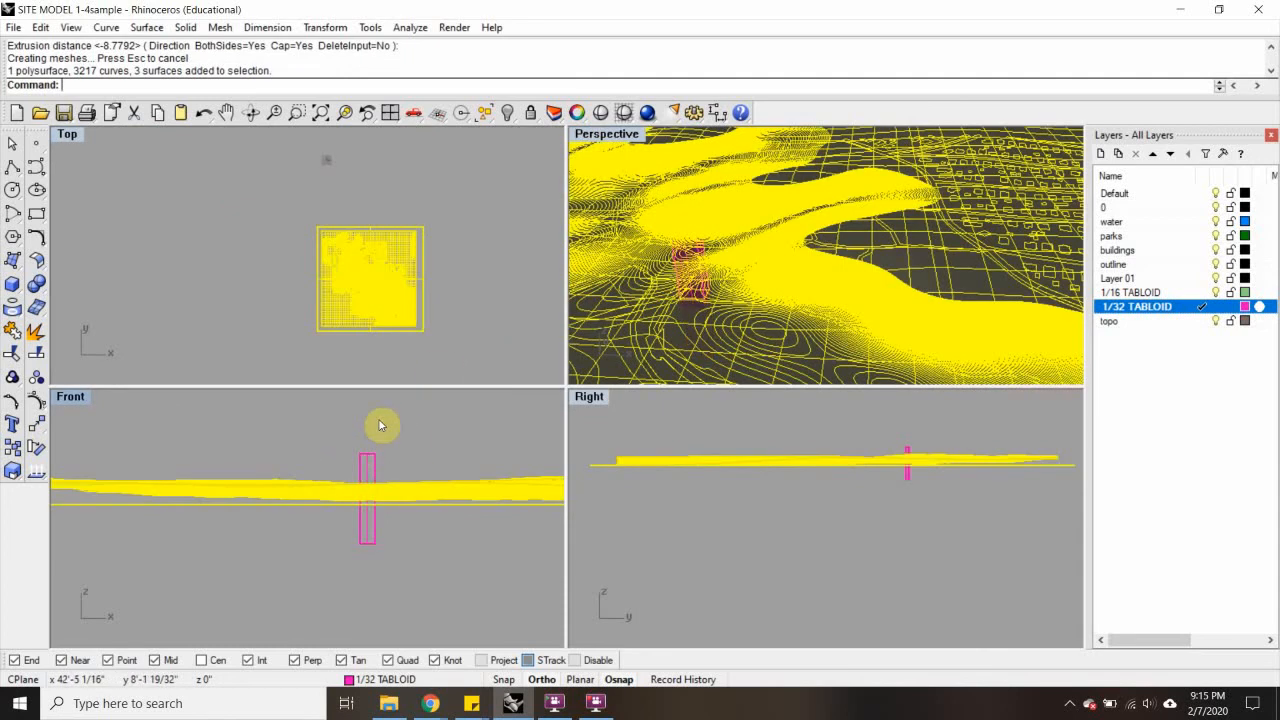
text(it)
key(Return)
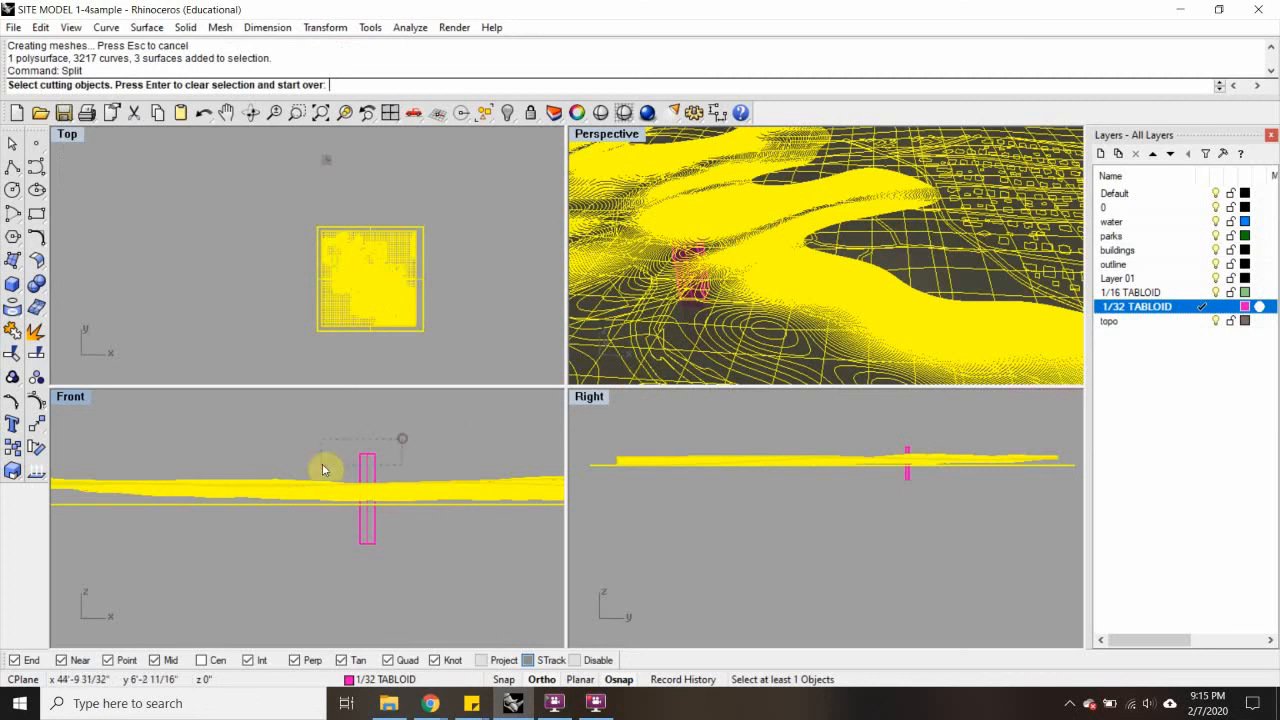
click(362, 470)
key(Return)
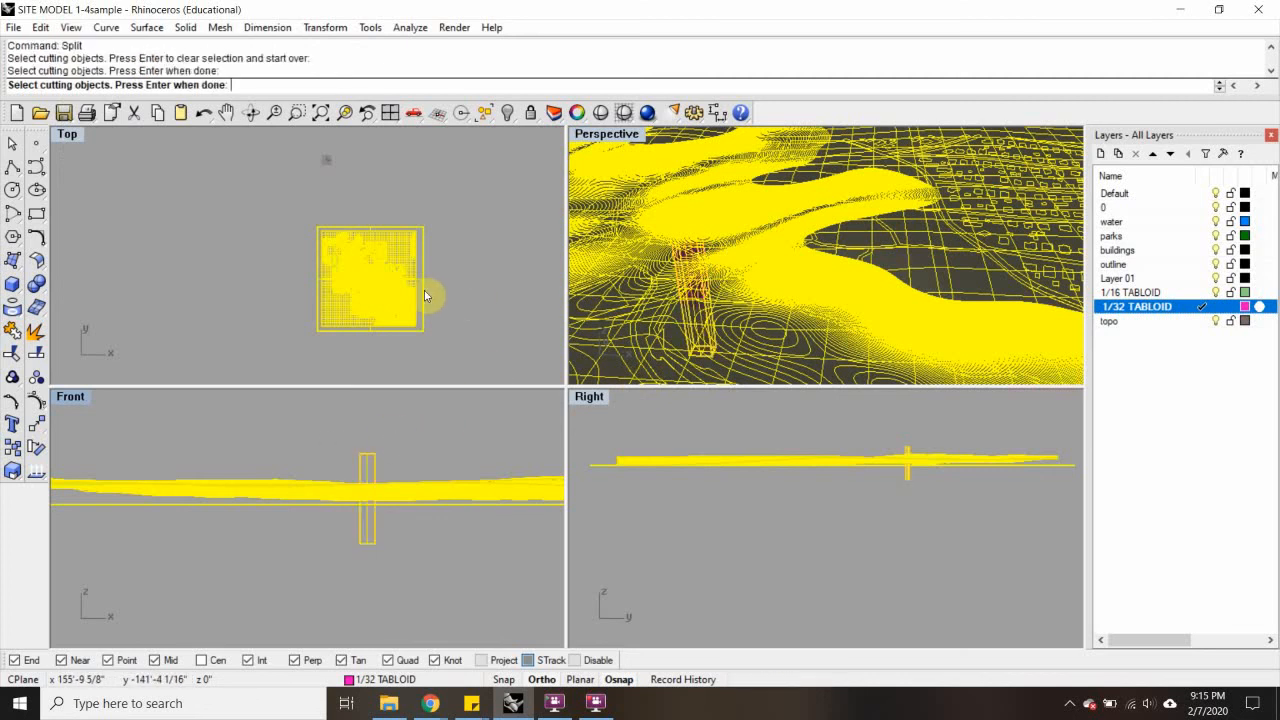
click(366, 198)
Delete the terrain surface and contour pieces crossing the northern part of the site outside the box
scroll(366, 241, up, 3)
scroll(366, 240, up, 2)
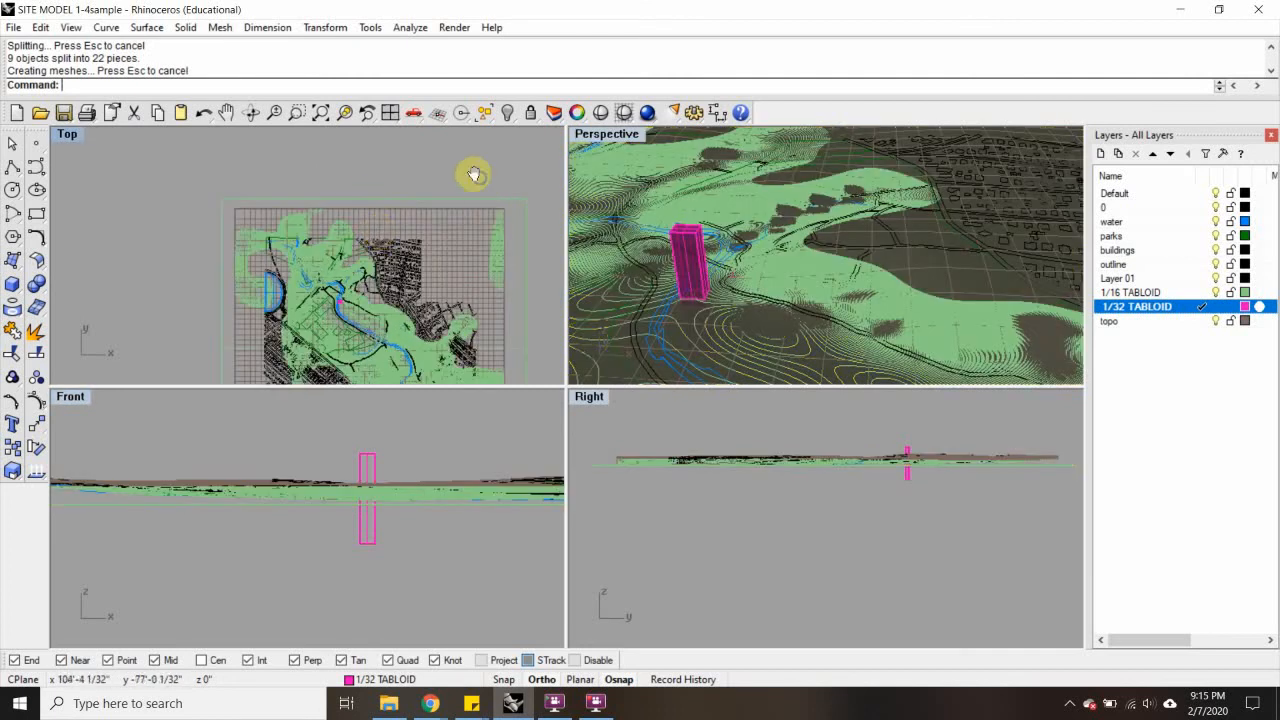
right_drag(474, 173, 443, 157)
drag(518, 162, 157, 255)
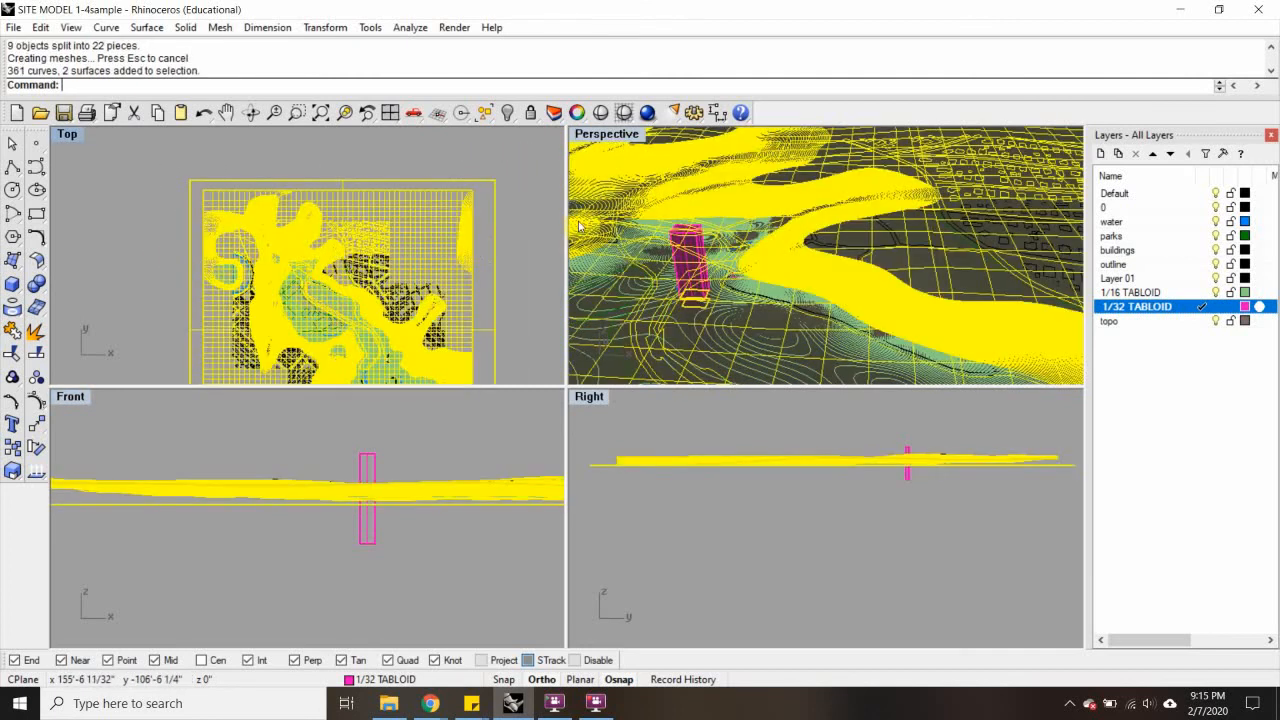
key(Delete)
Delete the leftover contour curves and river lines immediately around the box in the Top view
scroll(757, 257, up, 5)
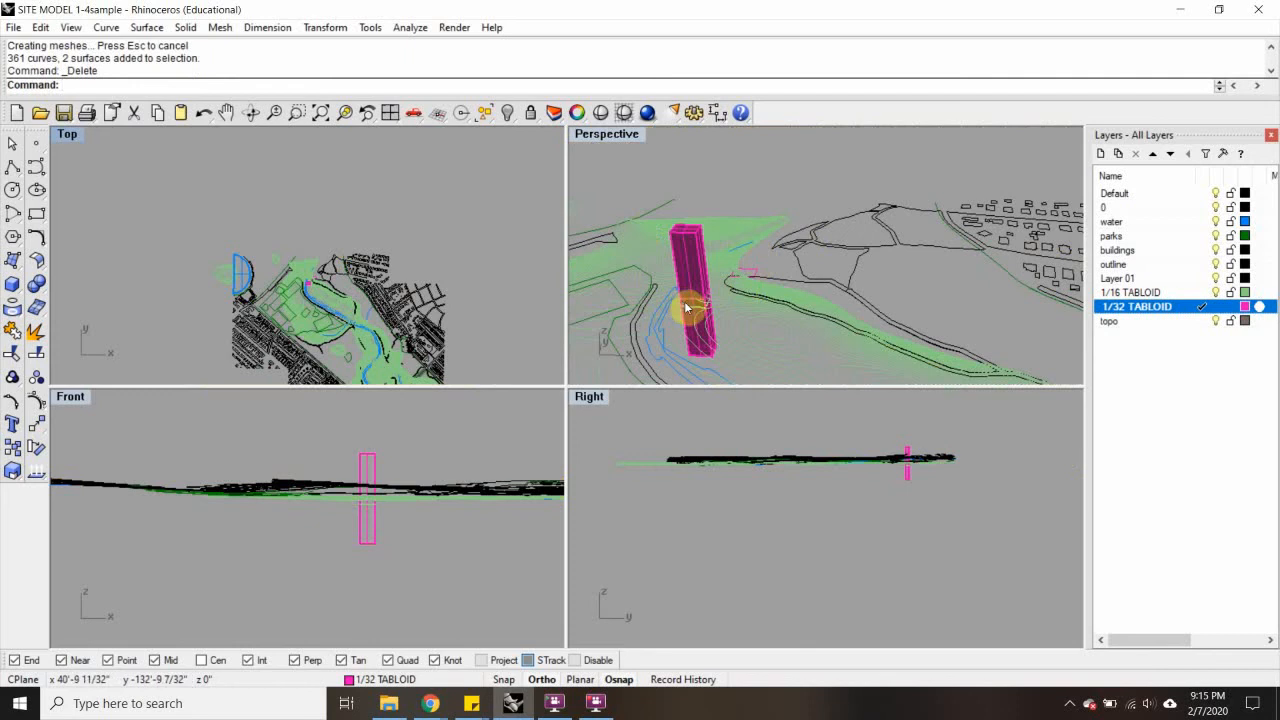
scroll(698, 312, up, 2)
scroll(303, 289, up, 5)
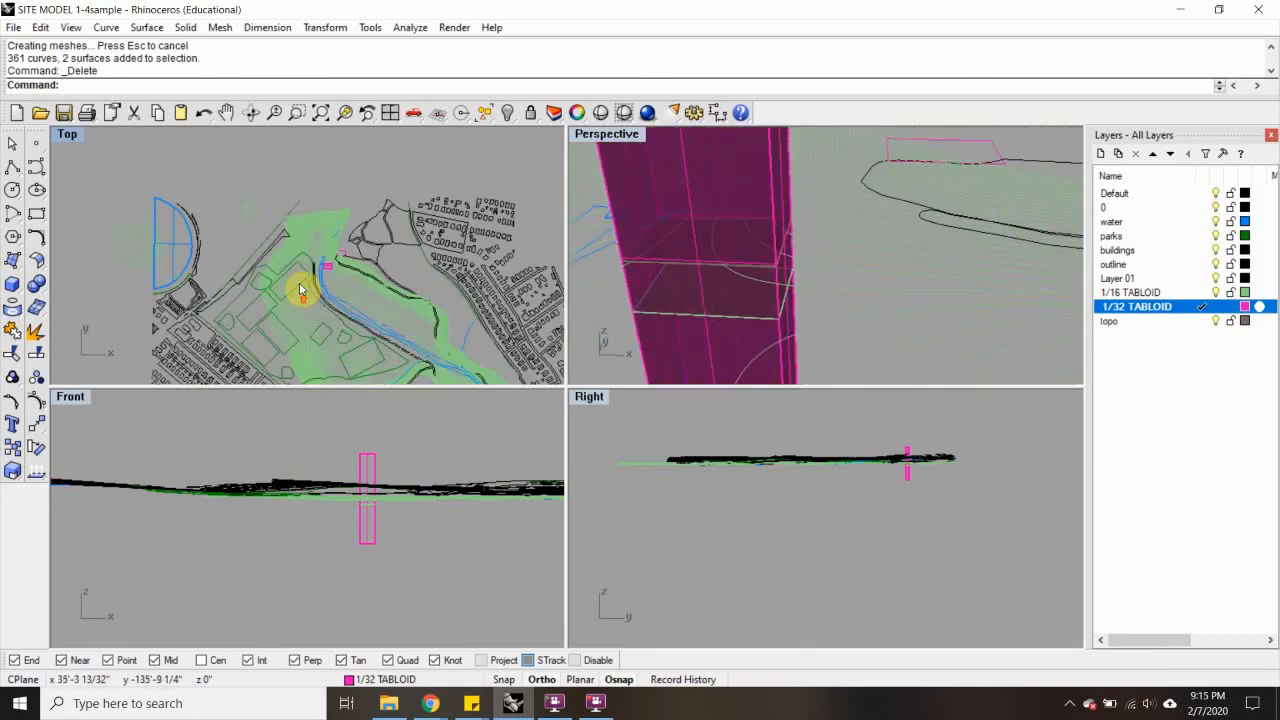
scroll(378, 243, up, 3)
click(391, 220)
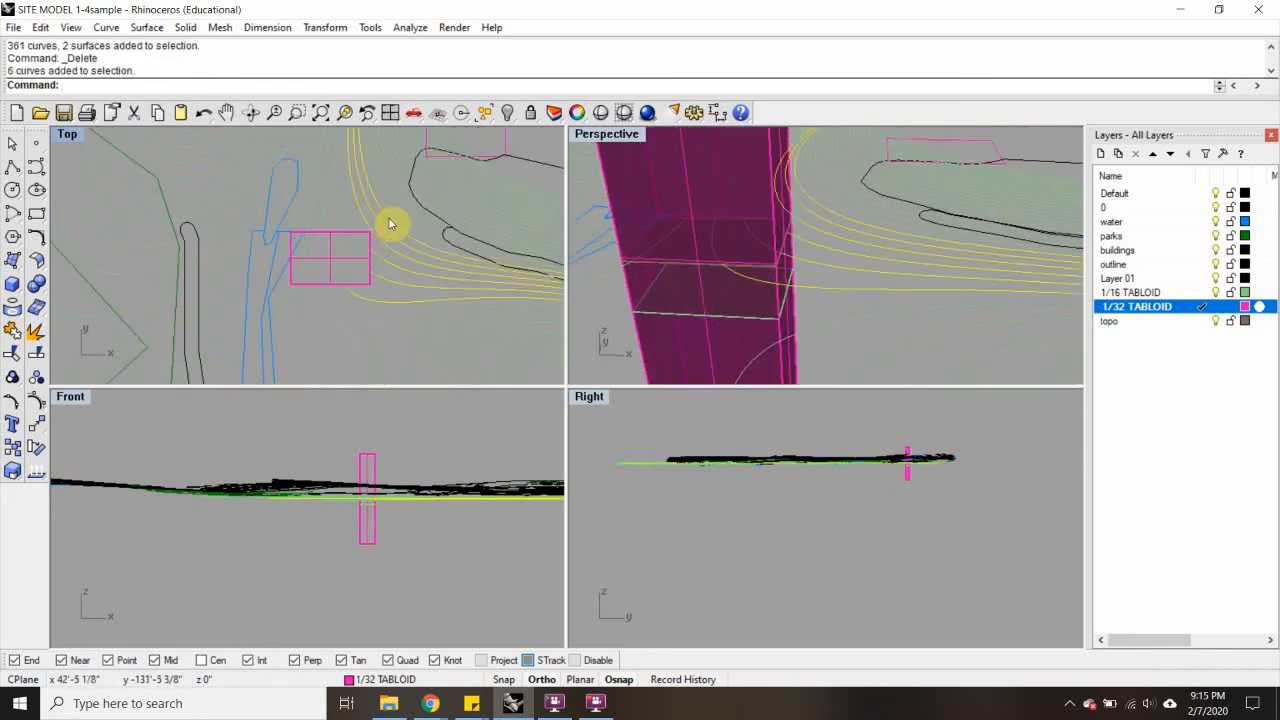
key(Delete)
drag(224, 213, 223, 214)
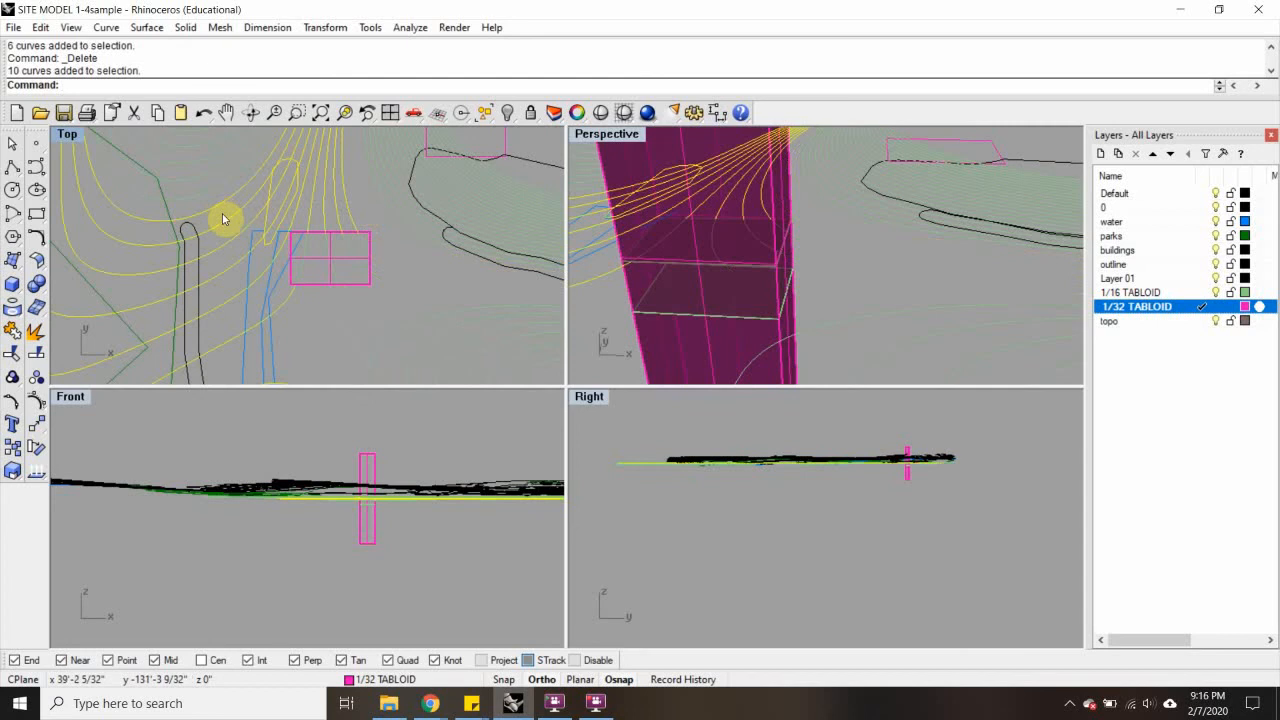
key(Delete)
drag(263, 323, 249, 244)
key(Delete)
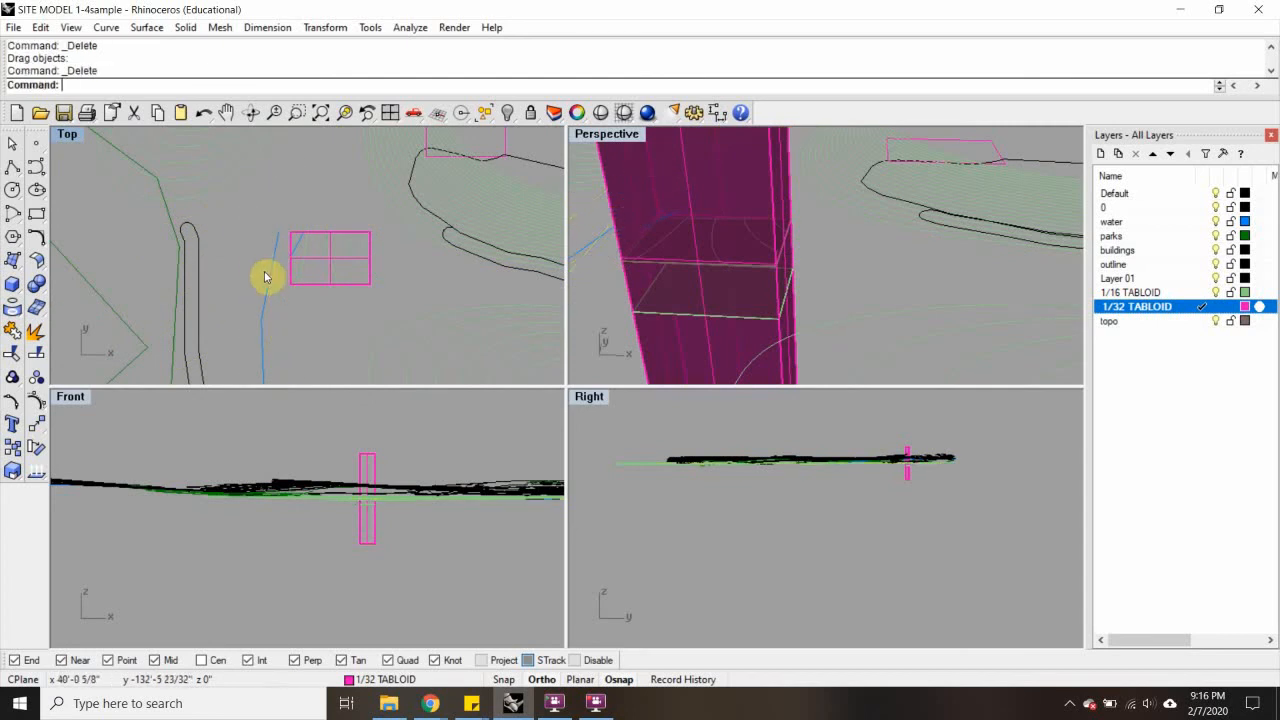
click(270, 273)
key(Delete)
Move the box and the cut pieces inside it to empty space east of the site
scroll(274, 254, down, 8)
middle_click(274, 254)
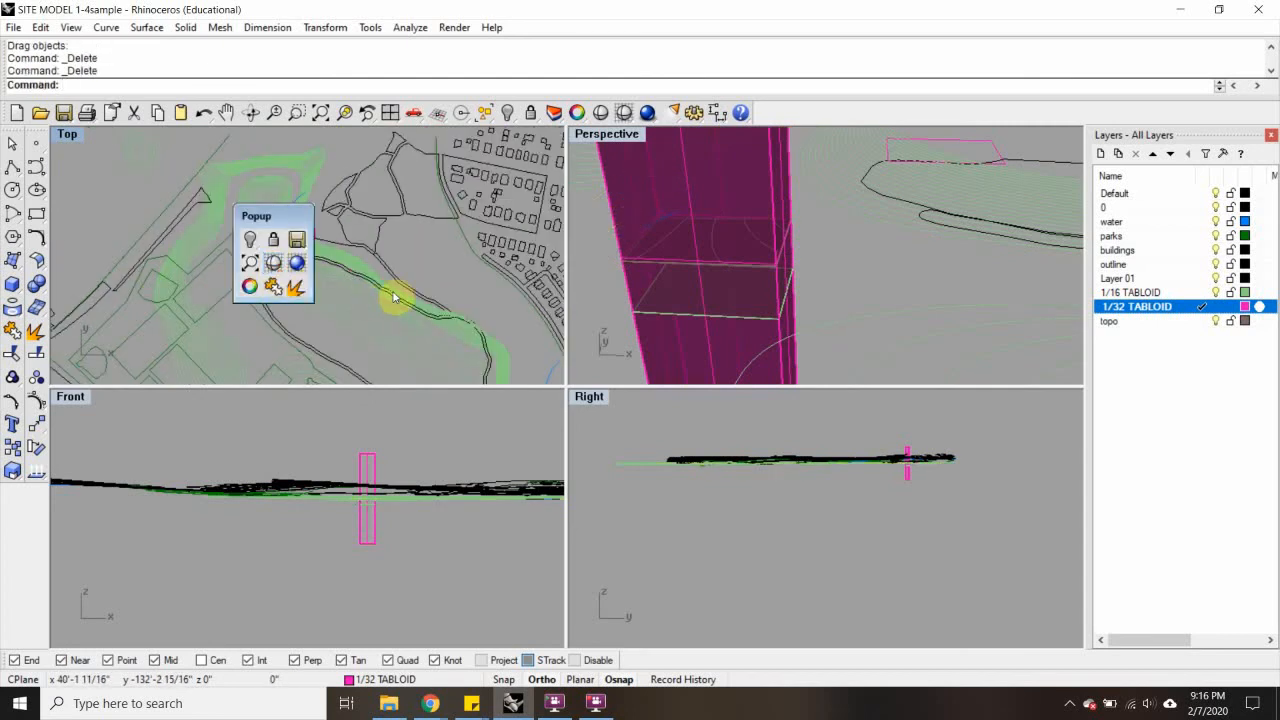
scroll(280, 258, up, 8)
drag(334, 300, 355, 312)
text(M)
key(Return)
click(334, 275)
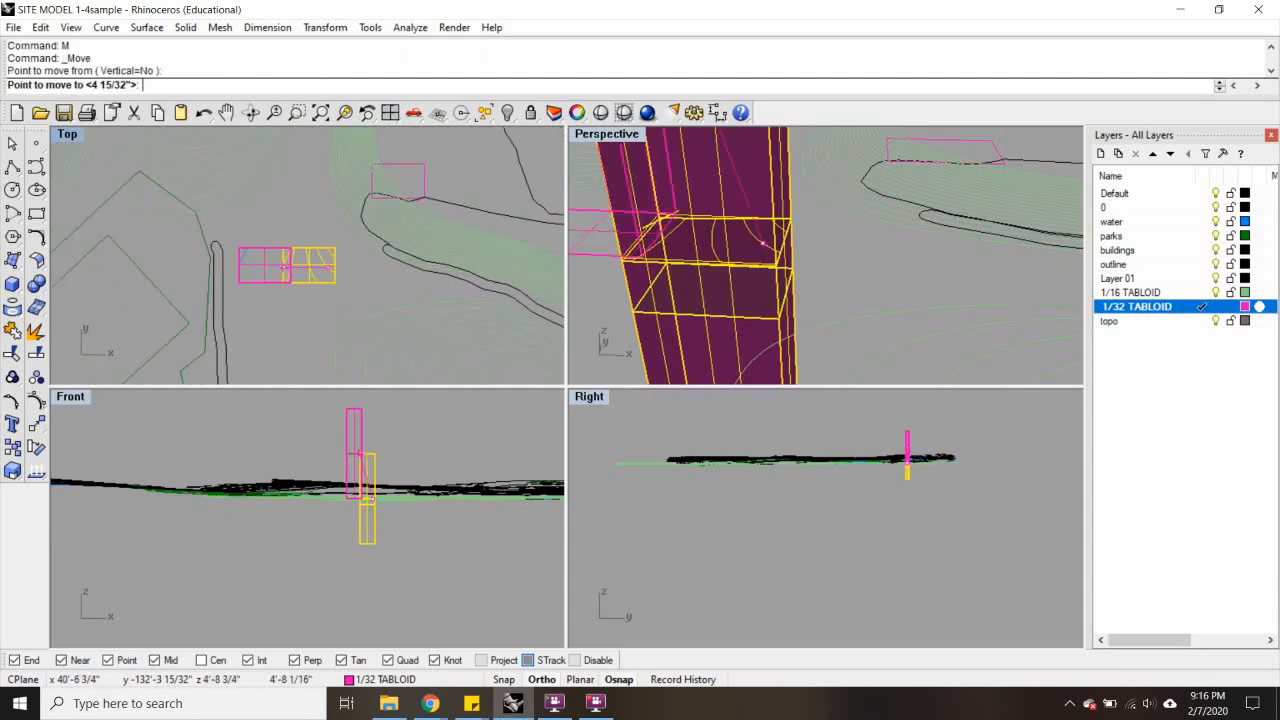
scroll(268, 275, down, 6)
middle_click(258, 281)
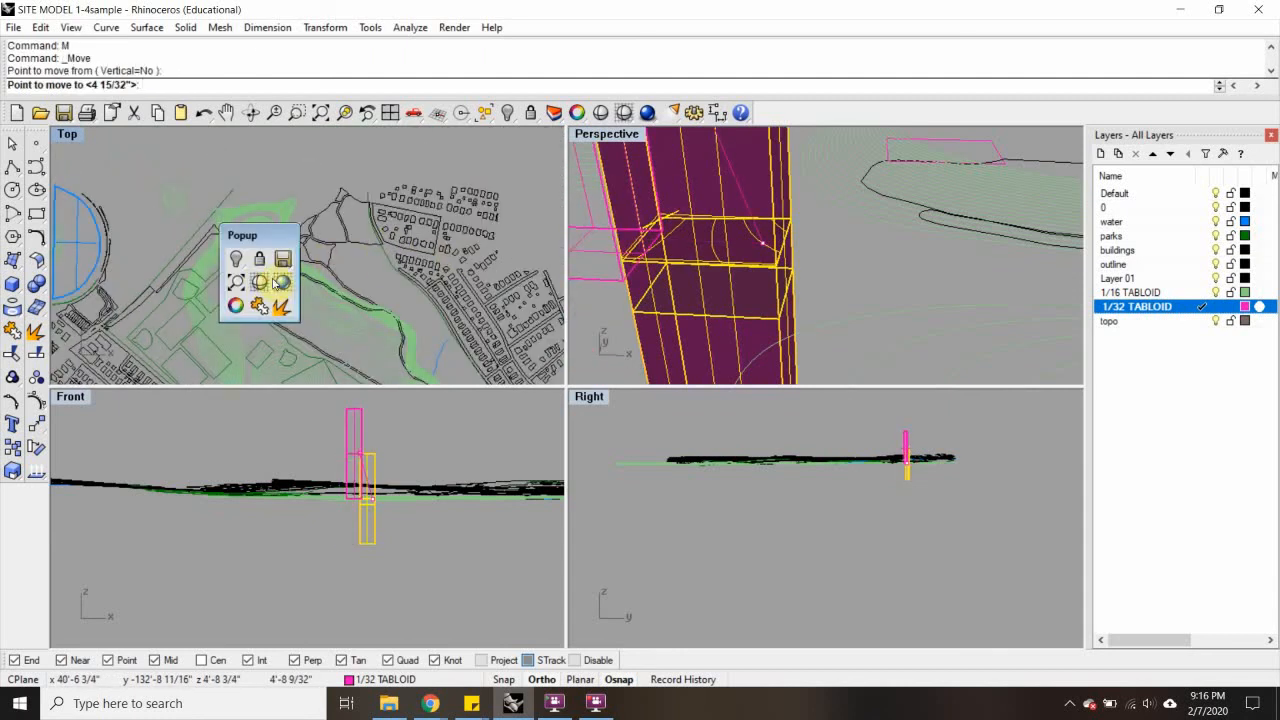
drag(253, 237, 666, 193)
scroll(300, 243, down, 12)
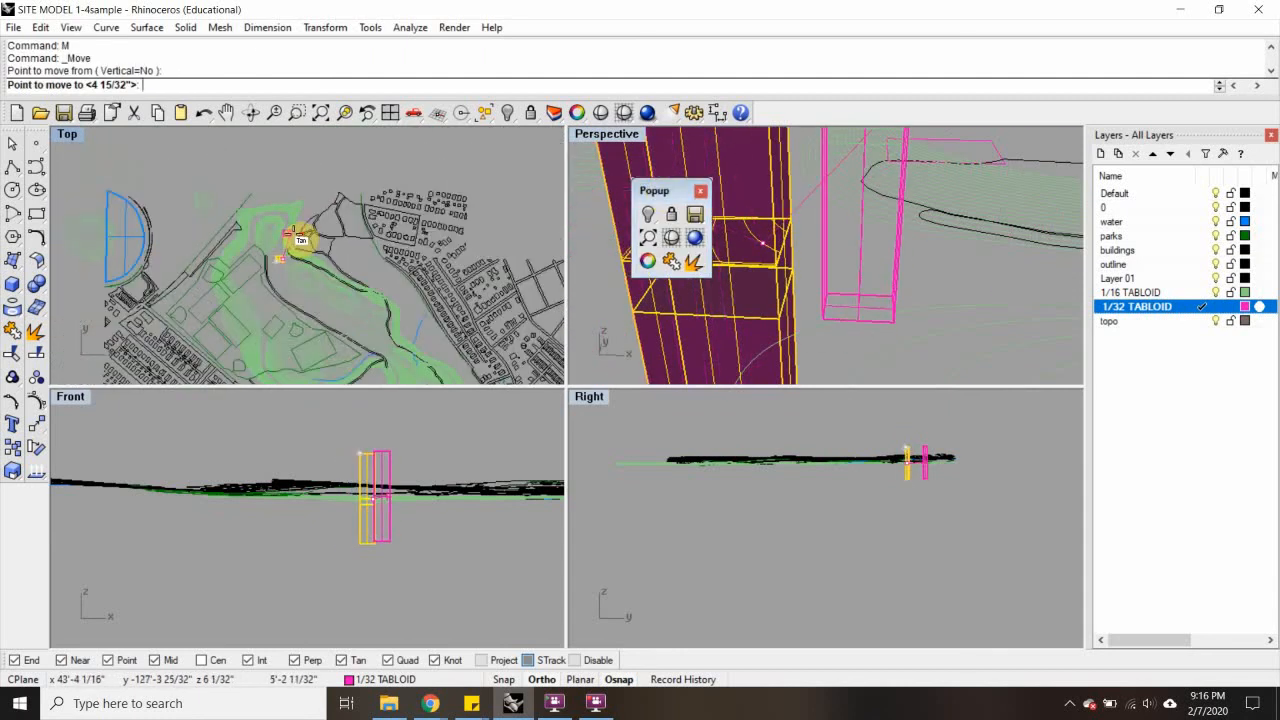
click(451, 236)
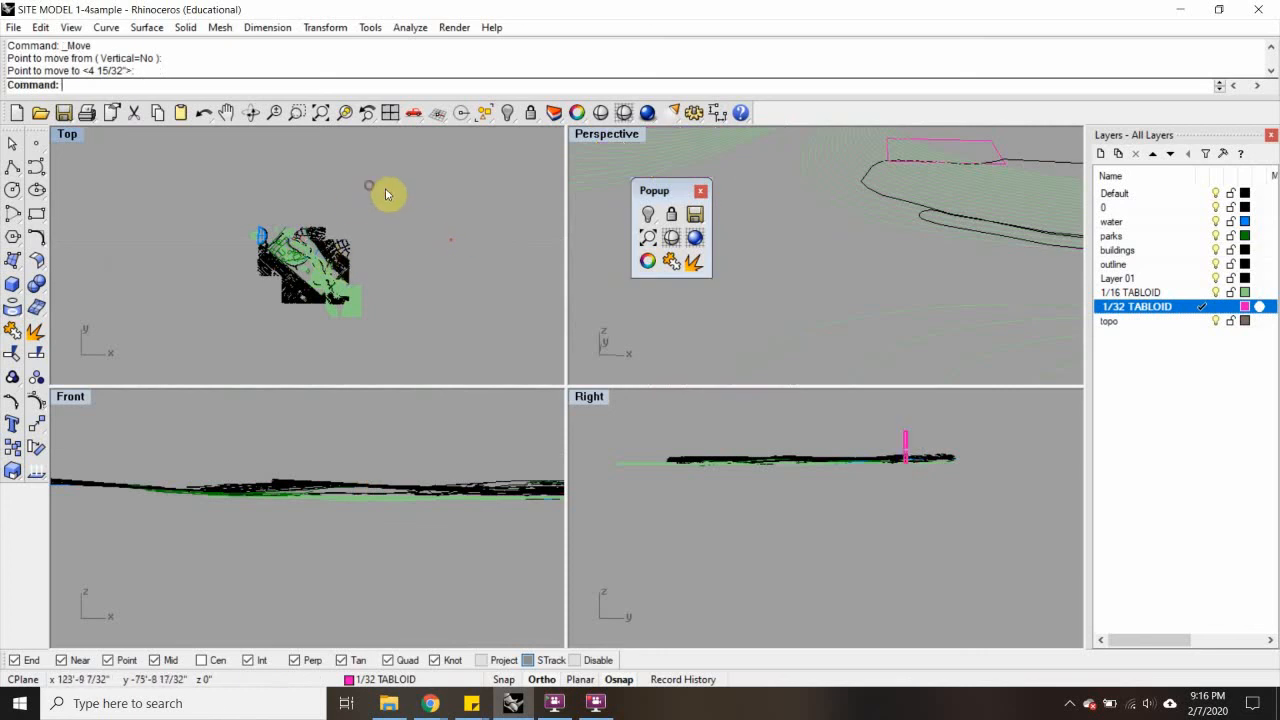
Delete all the remaining site geometry, keeping only the relocated box and its contents
key(ctrl+a)
key(Delete)
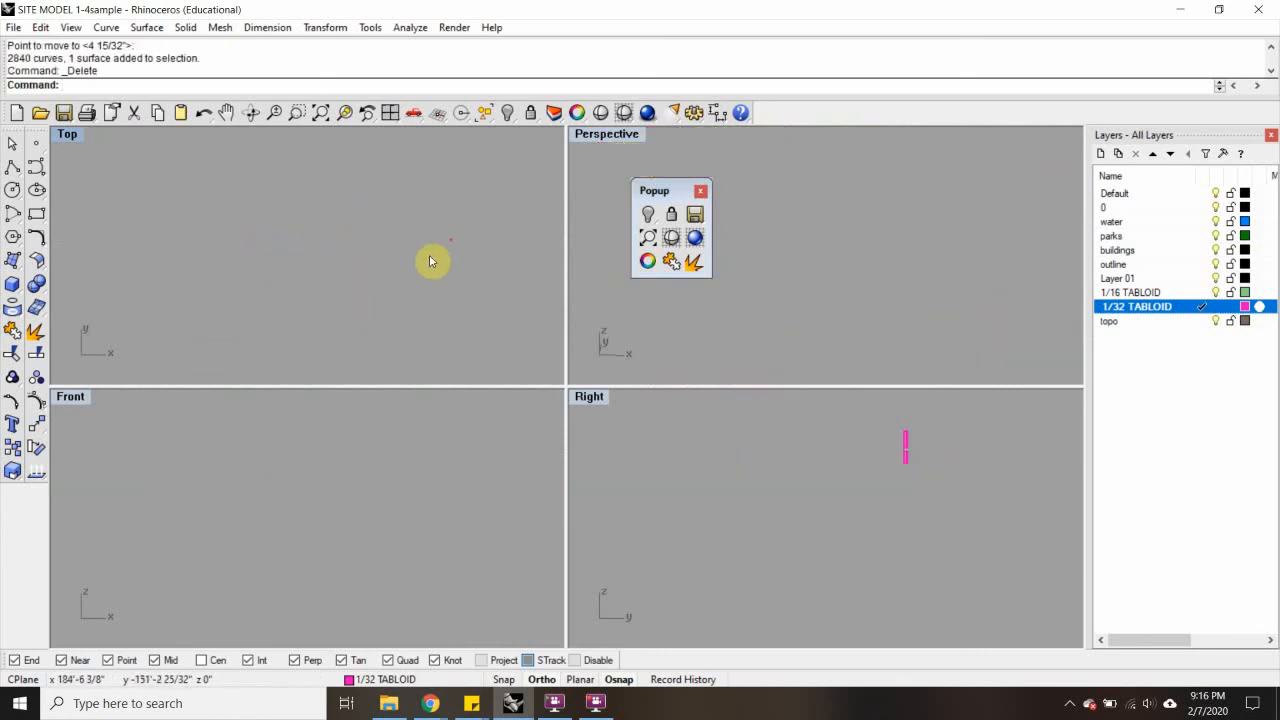
Move the box and its contents in the Top view to a spot just east of the construction grid
drag(407, 222, 479, 286)
text(M)
key(Return)
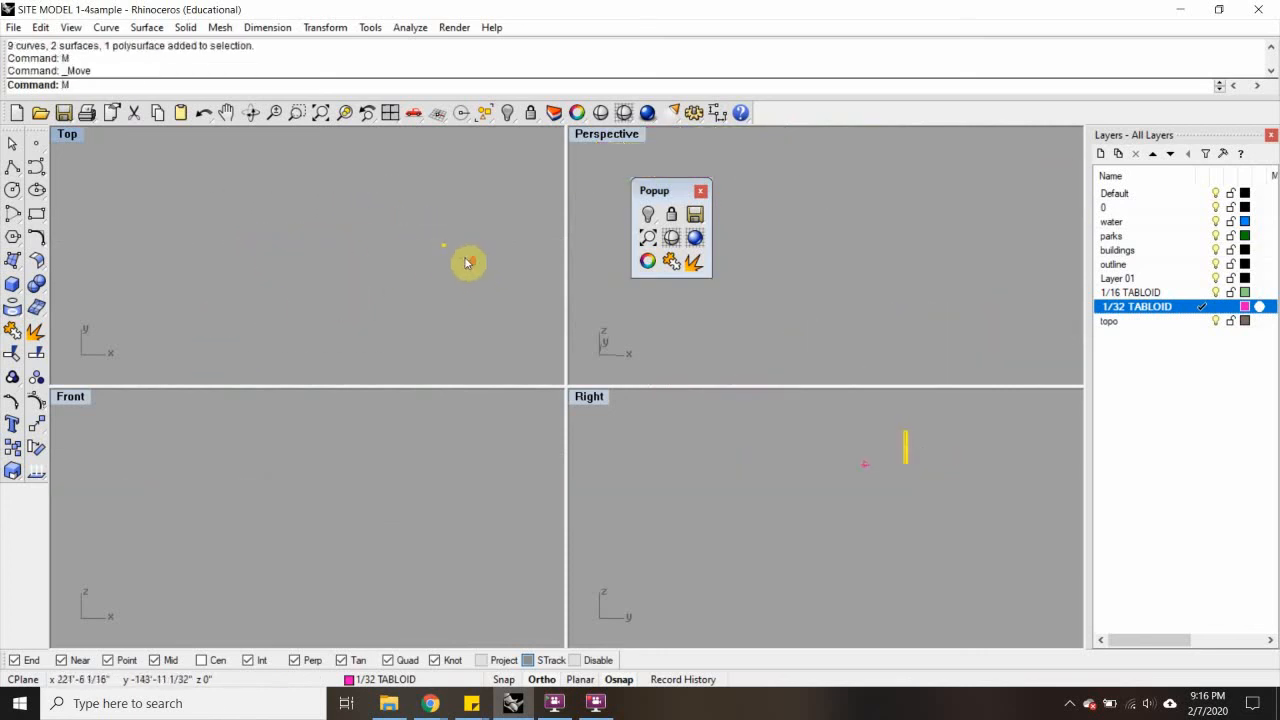
click(465, 255)
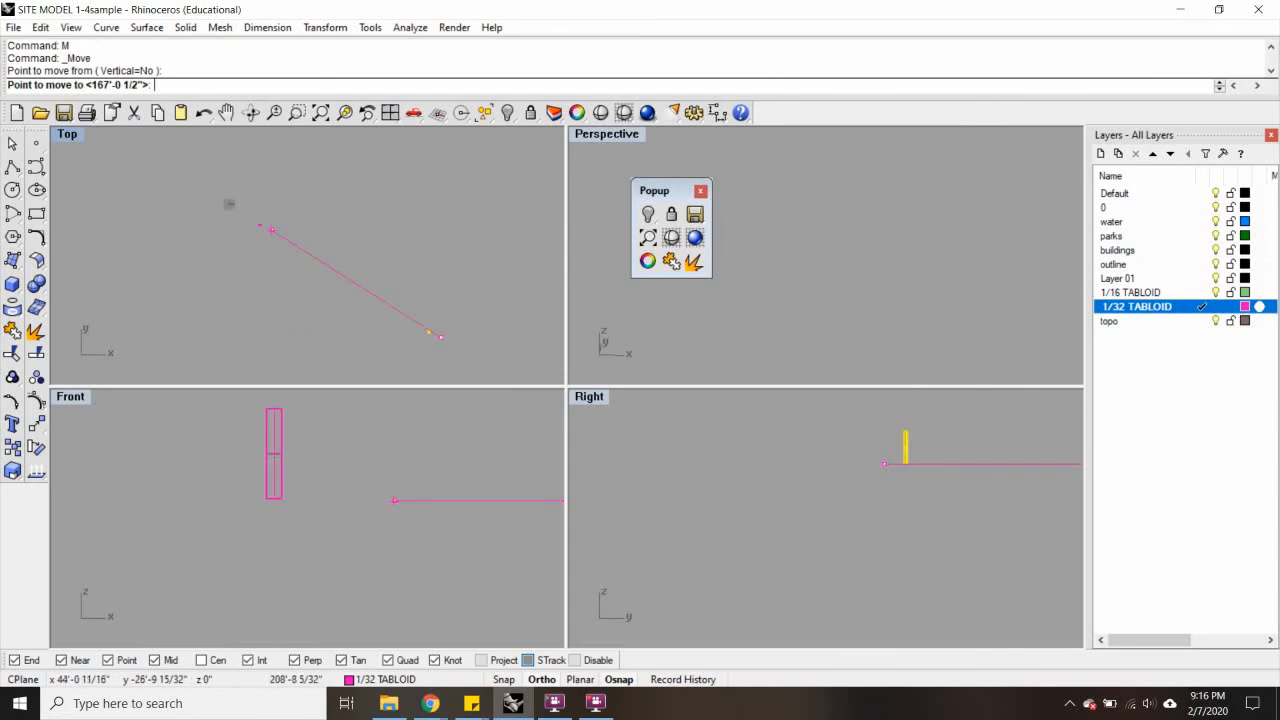
click(251, 214)
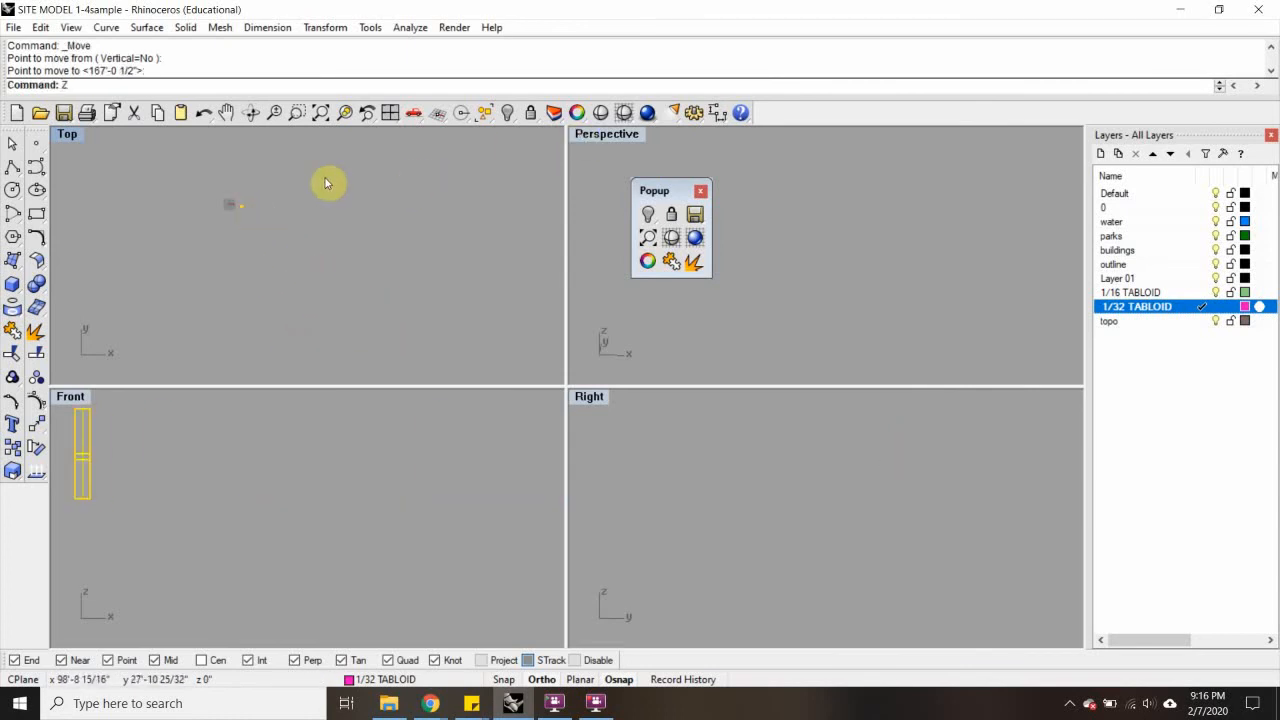
Zoom the Top, Perspective, Right and Front views to the selected box and its contents
key(Return)
text(s)
key(Return)
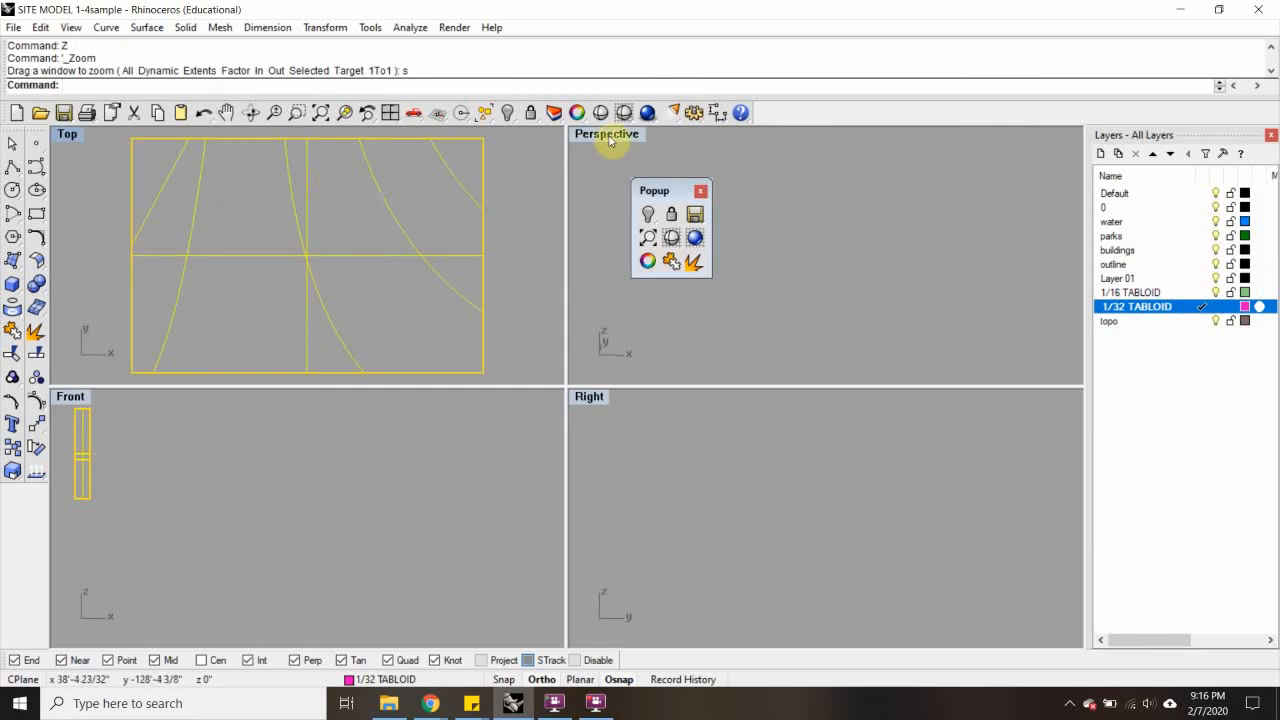
key(Return)
text(s)
key(Return)
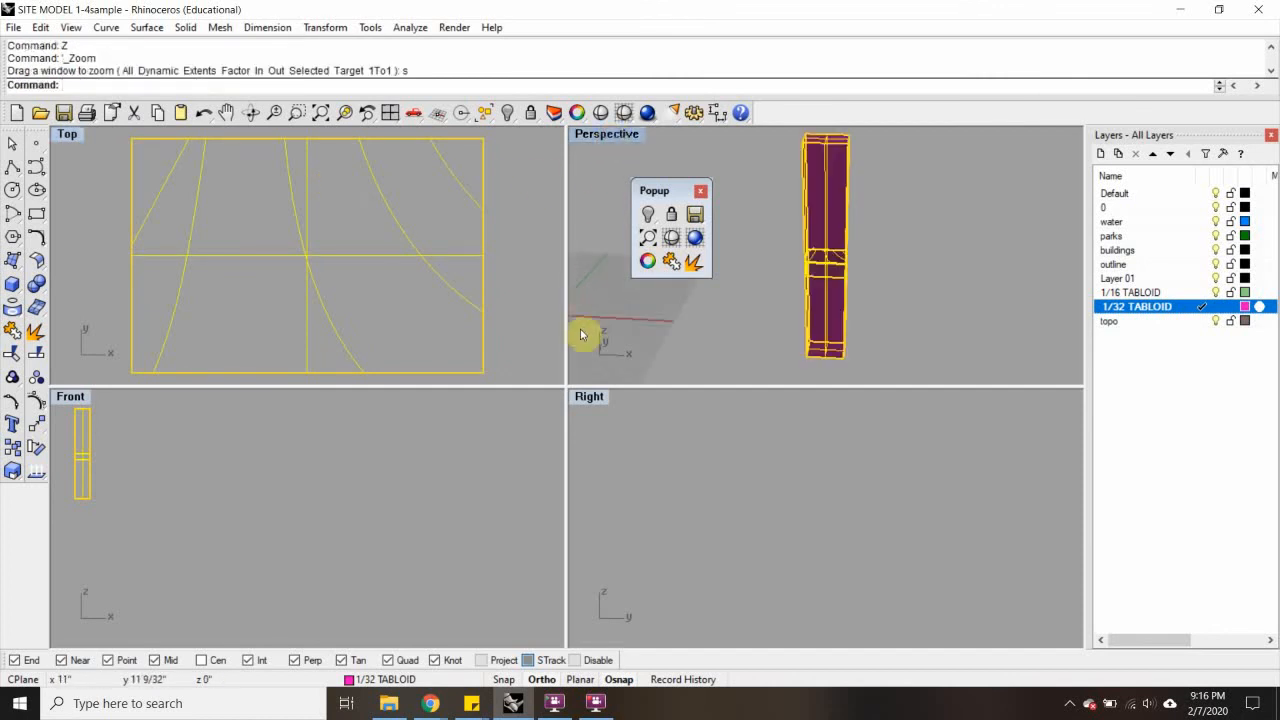
text(Z)
key(Return)
text(s)
key(Return)
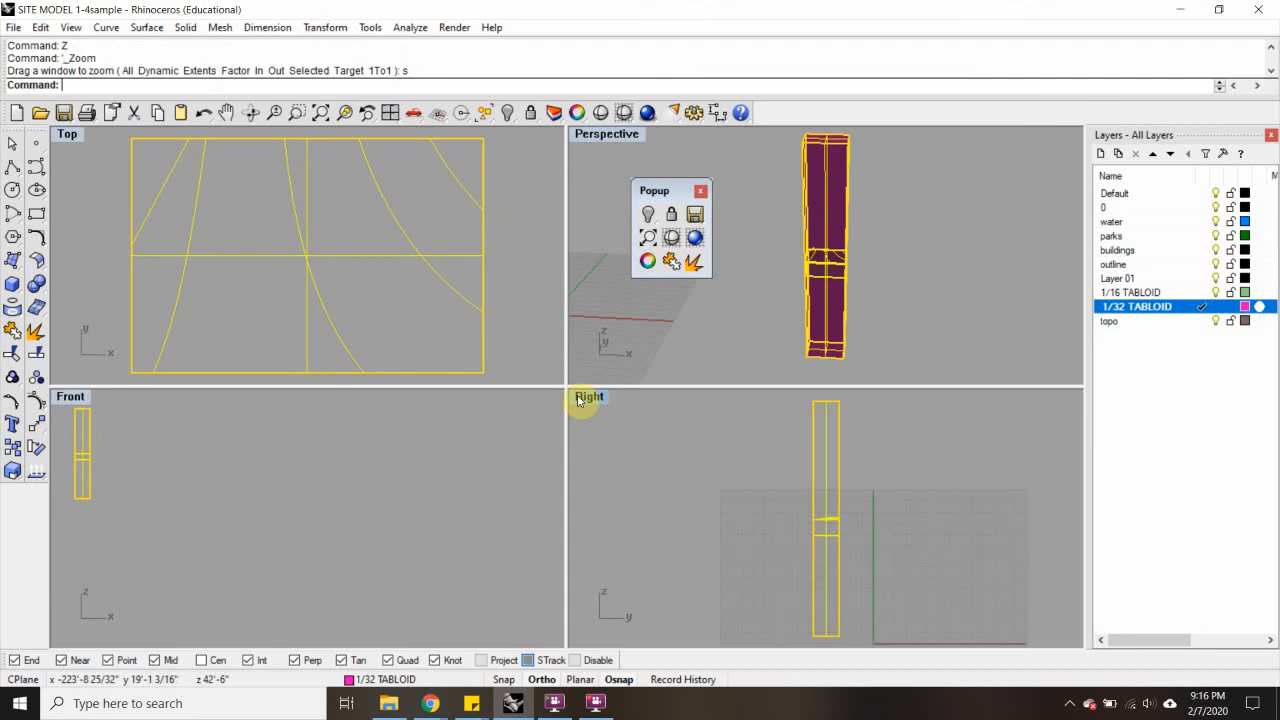
text(Z)
key(Return)
text(s)
key(Return)
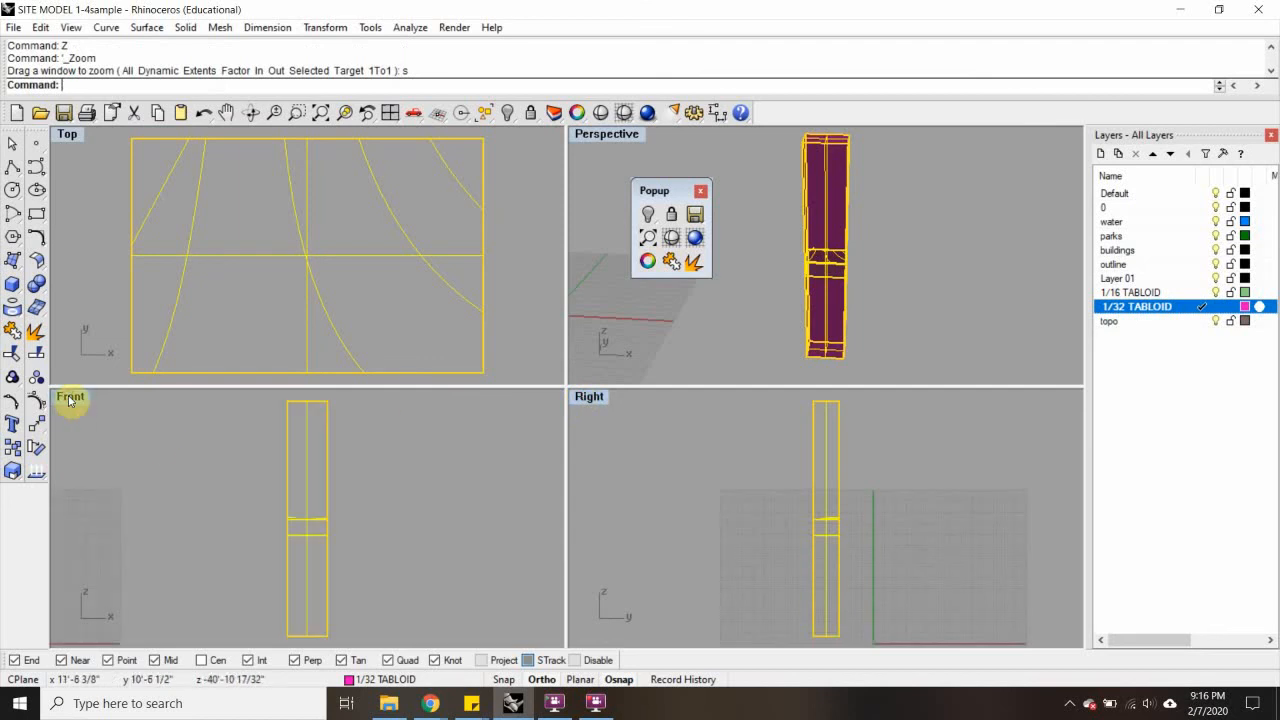
Delete the tall magenta box, keeping the surfaces and curves inside it
right_drag(852, 216, 541, 211)
click(540, 210)
click(833, 186)
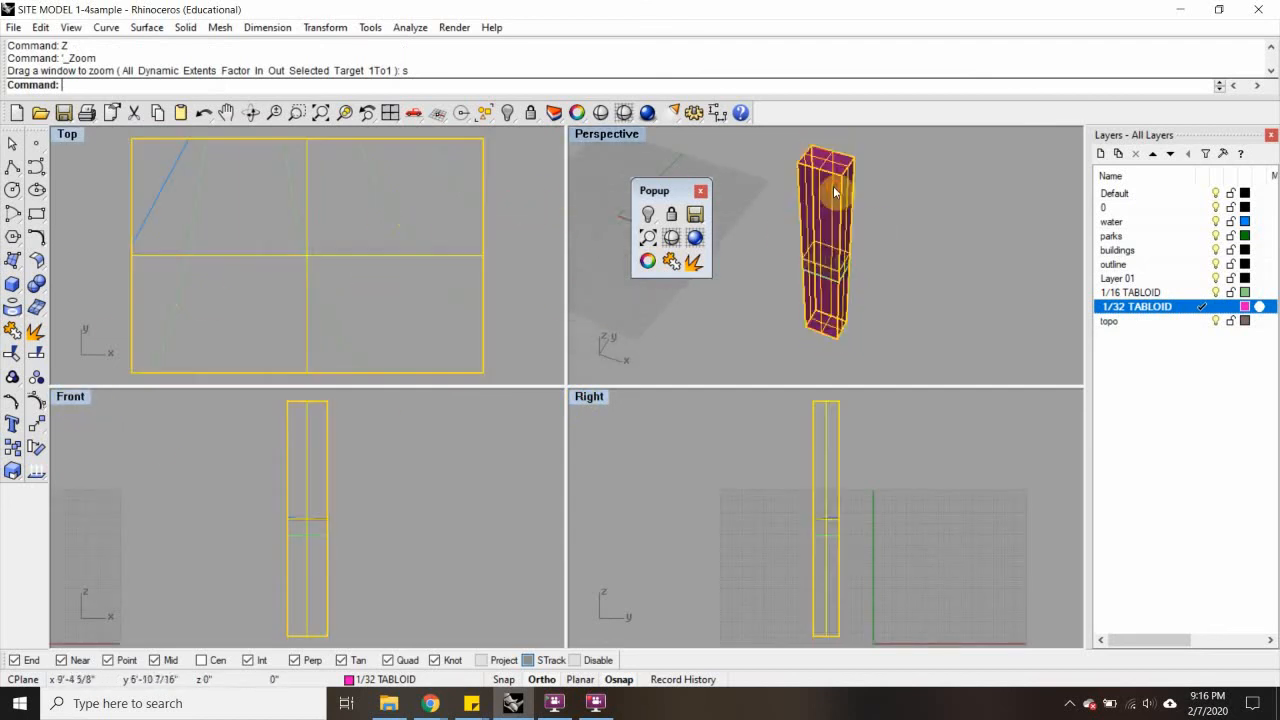
key(Delete)
Delete the terrain surface piece and the green surface beneath it, keeping the outline, contour and river curves
scroll(846, 274, up, 5)
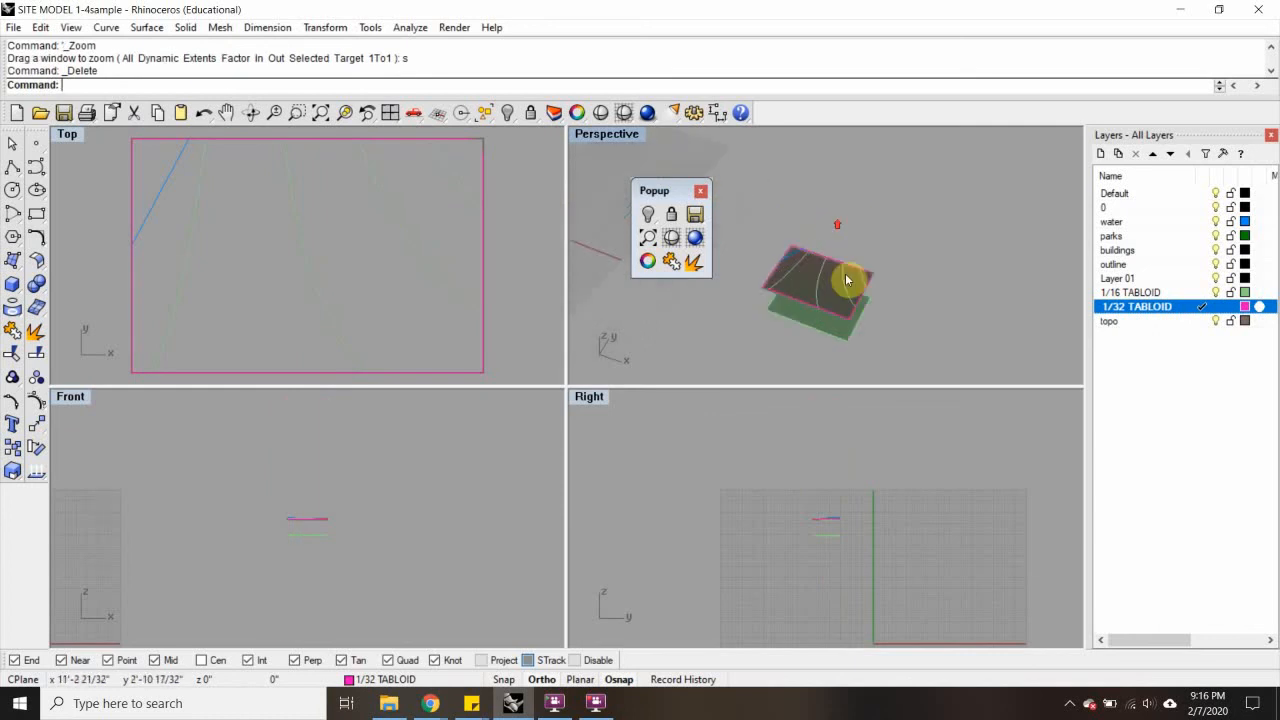
right_drag(816, 301, 920, 286)
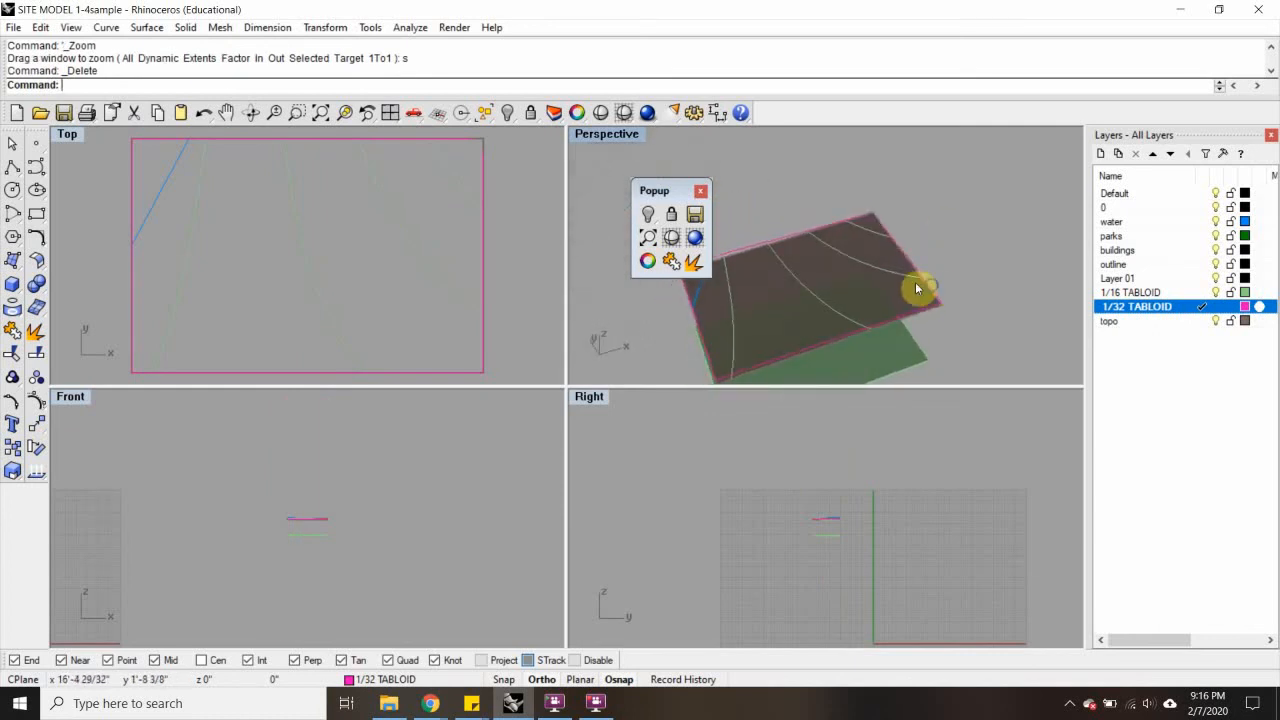
scroll(245, 252, down, 5)
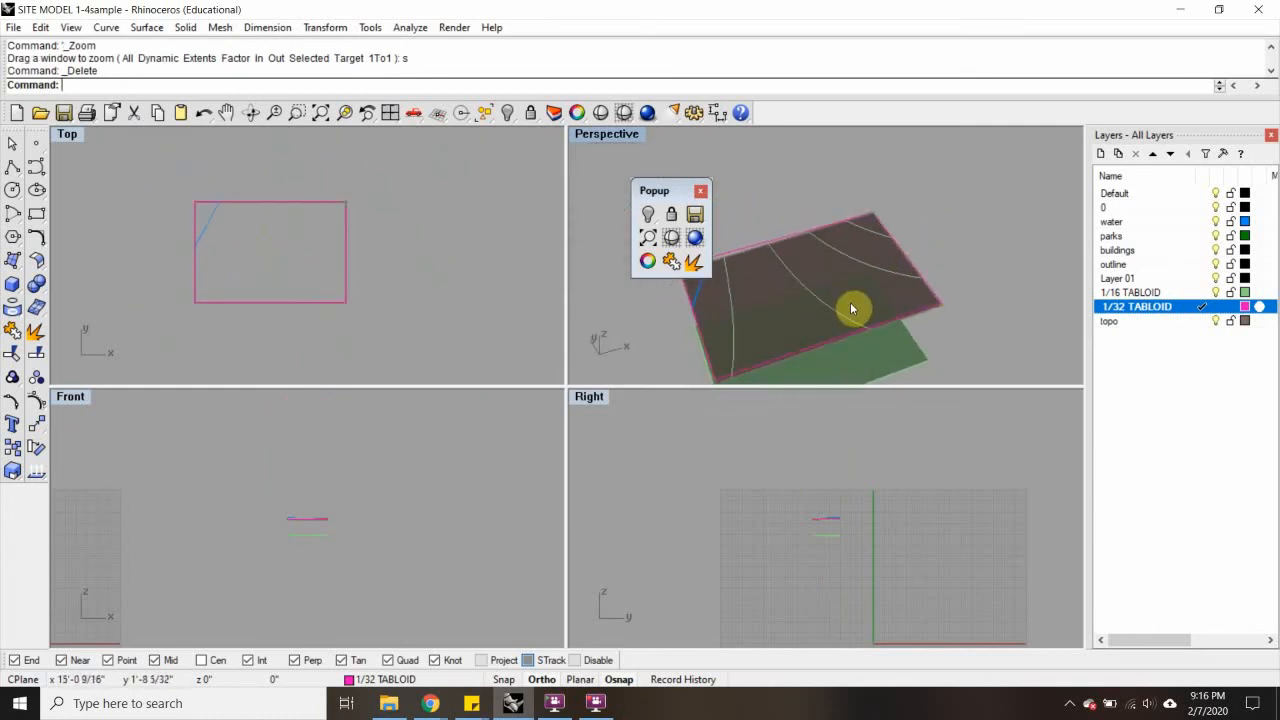
right_drag(852, 309, 807, 320)
click(808, 321)
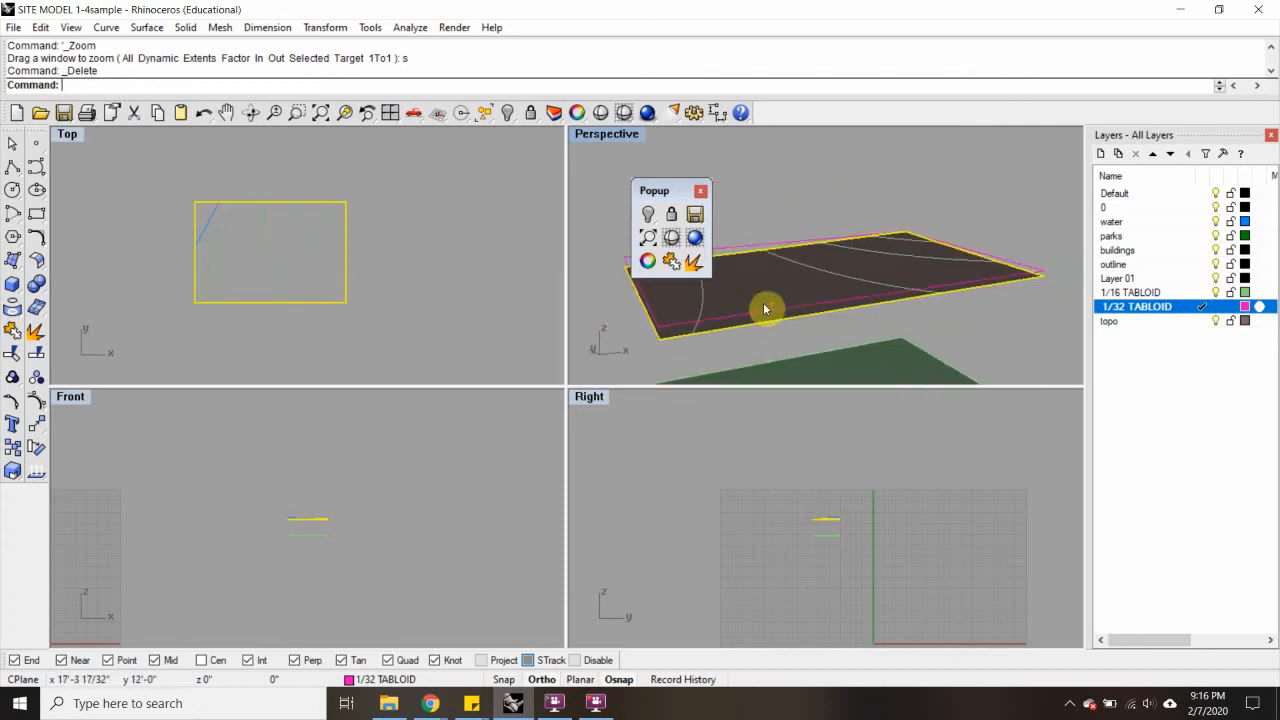
key(Delete)
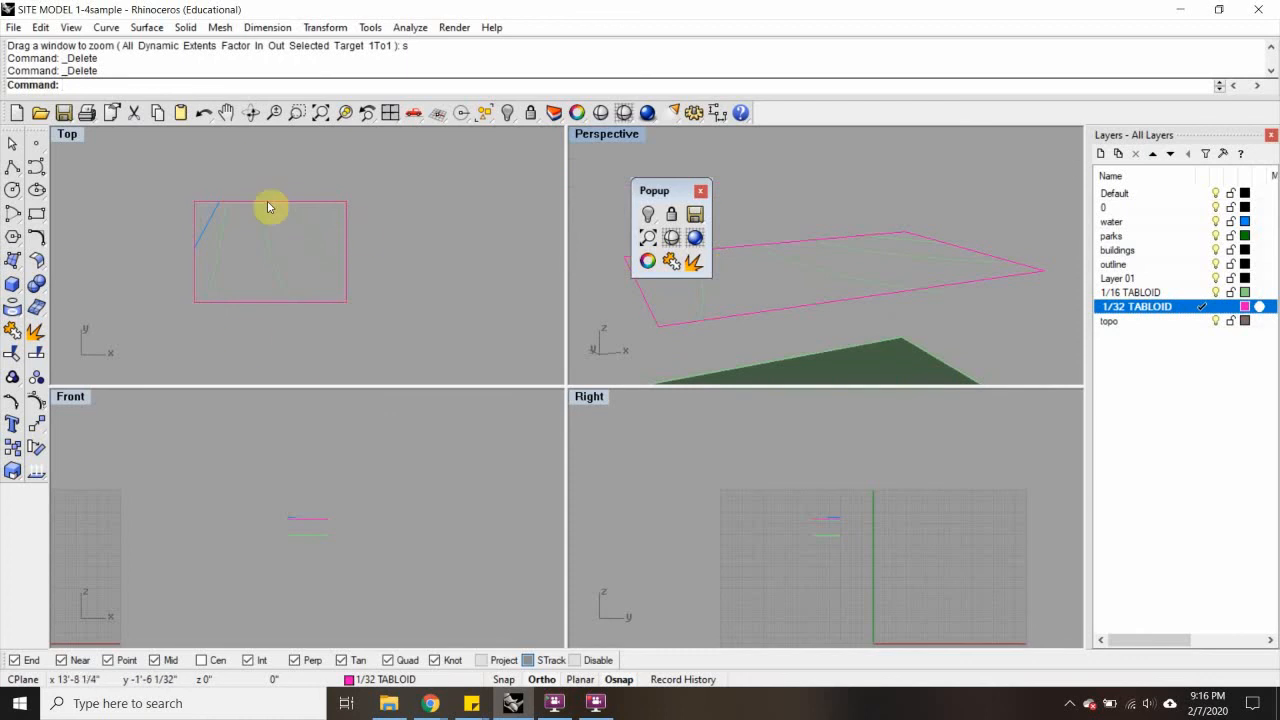
scroll(252, 200, down, 5)
scroll(783, 315, down, 4)
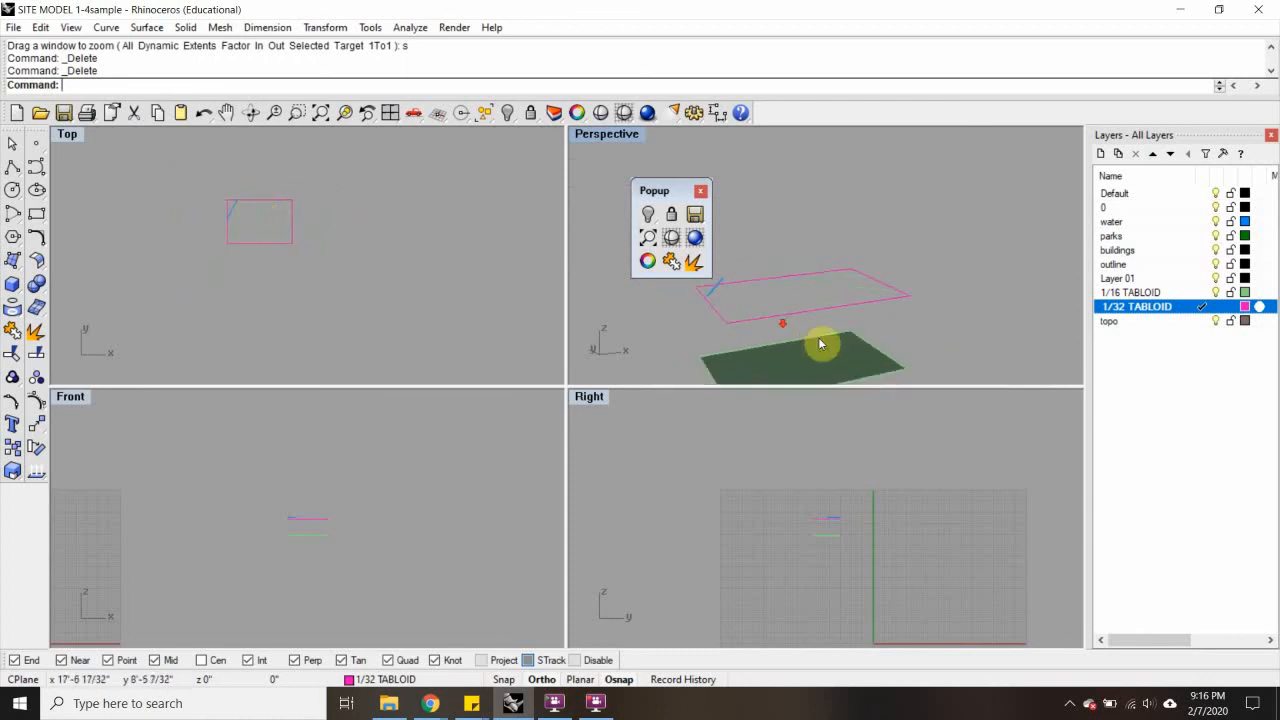
click(829, 350)
key(Delete)
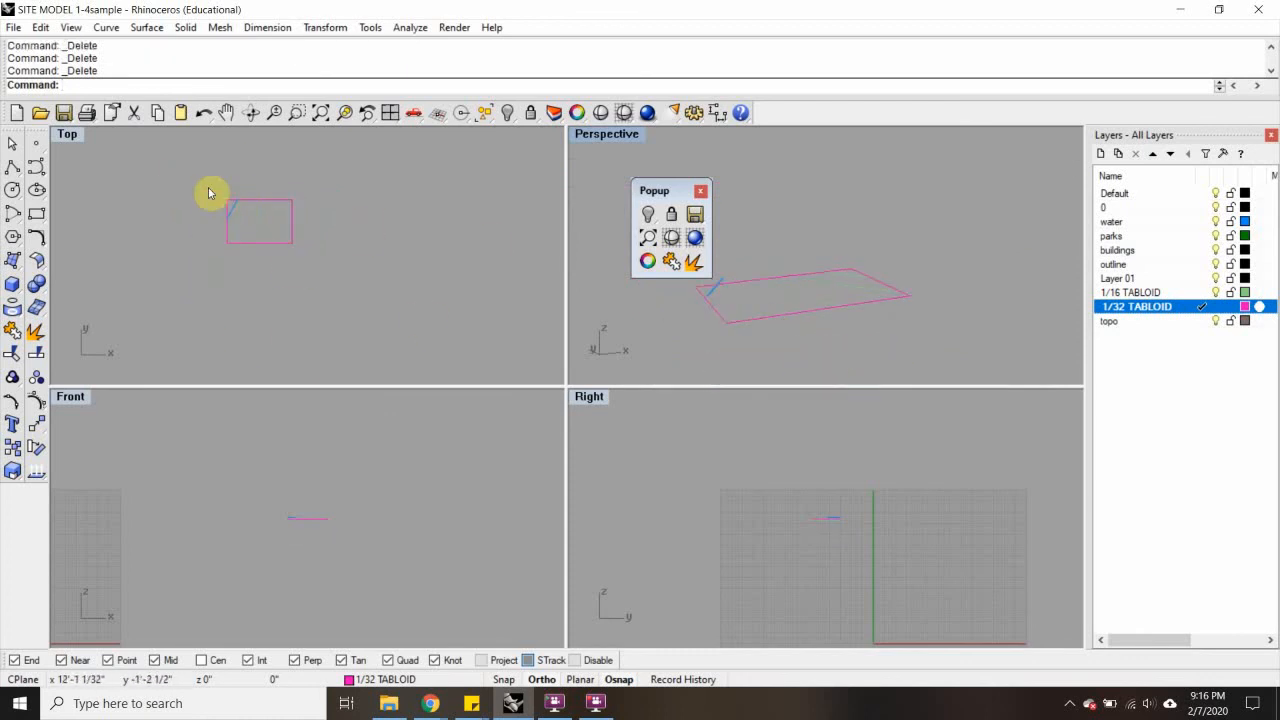
Flatten all the remaining outline, contour and river curves with ProjectToCPlane in the Top view, deleting the input objects
drag(200, 182, 402, 310)
double_click(66, 136)
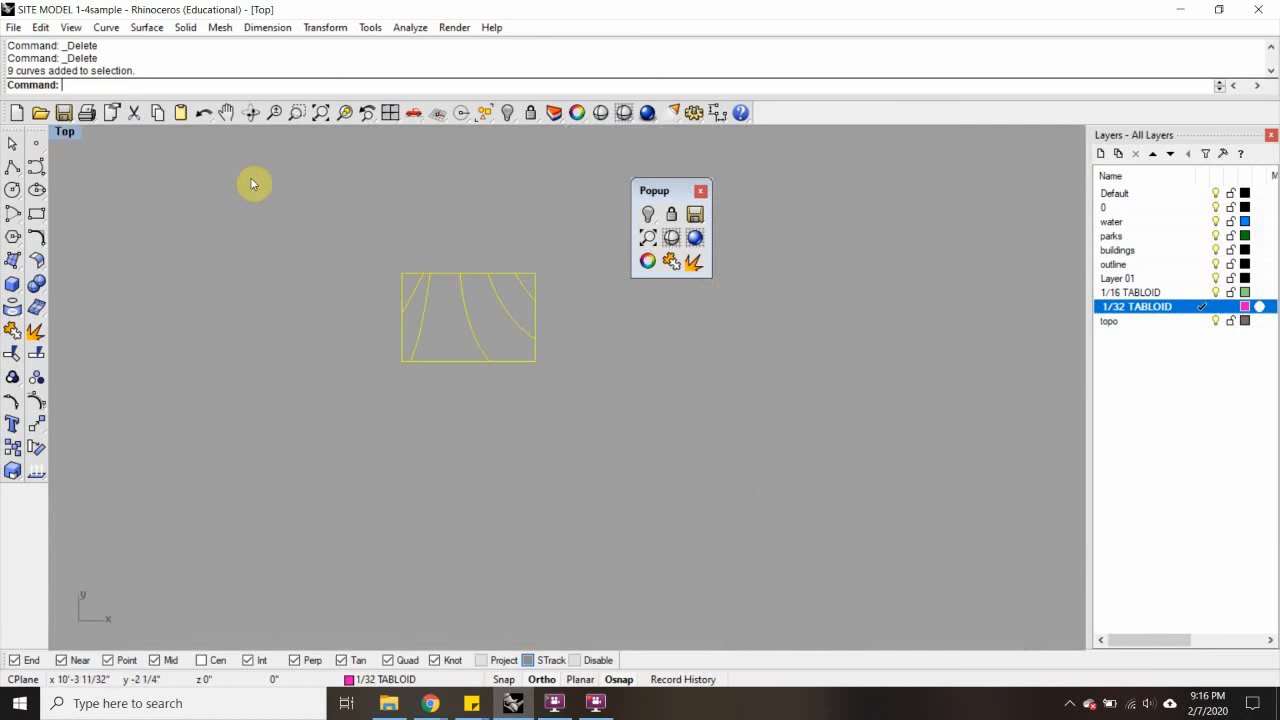
text(Project)
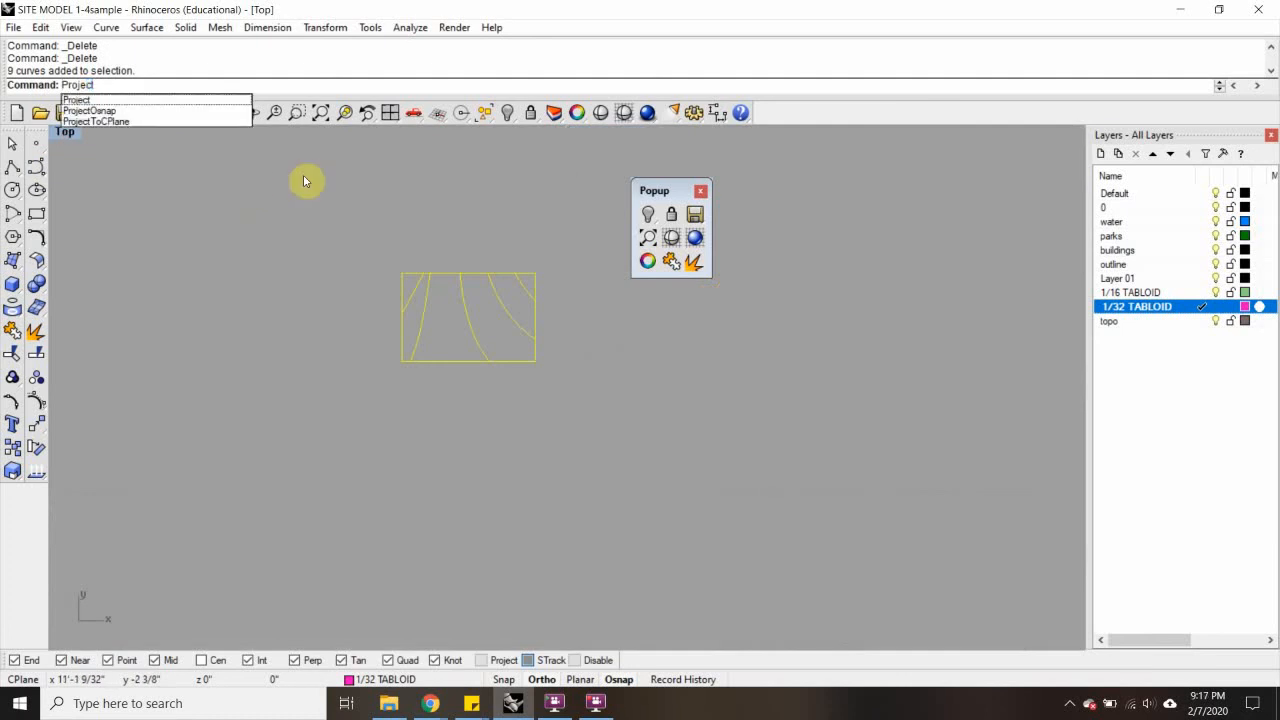
click(137, 121)
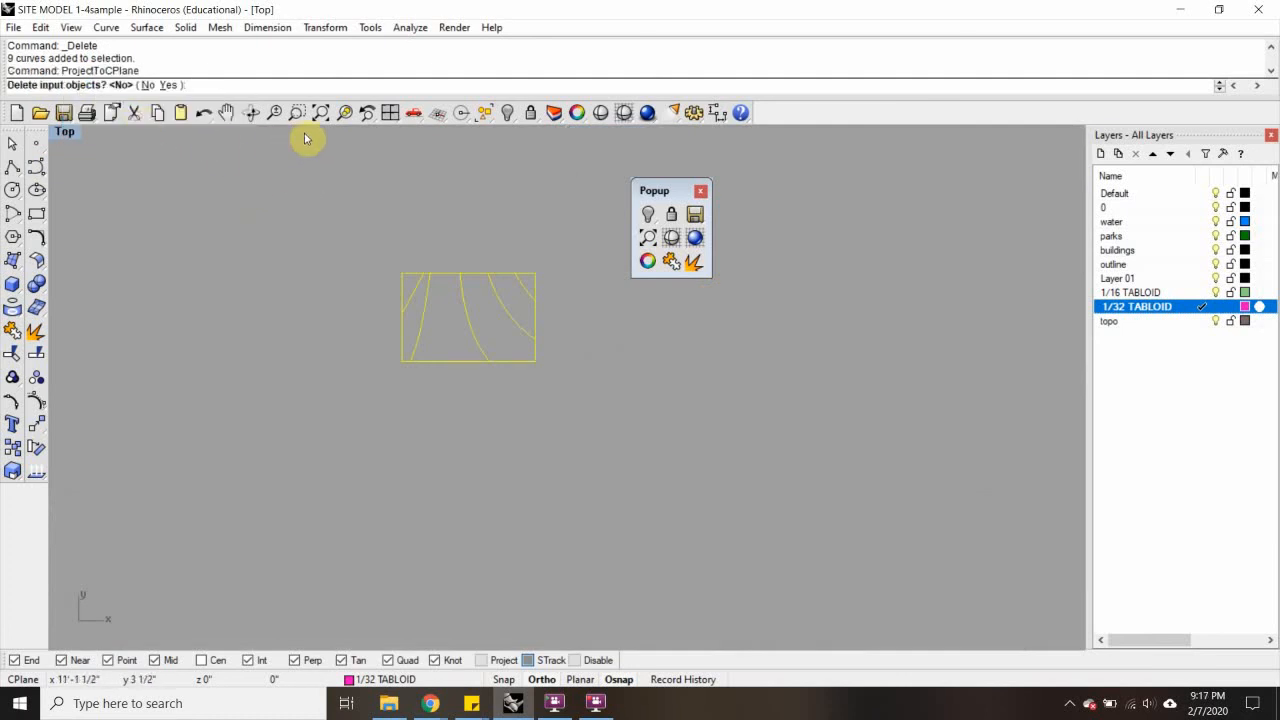
text(y)
key(Return)
click(257, 209)
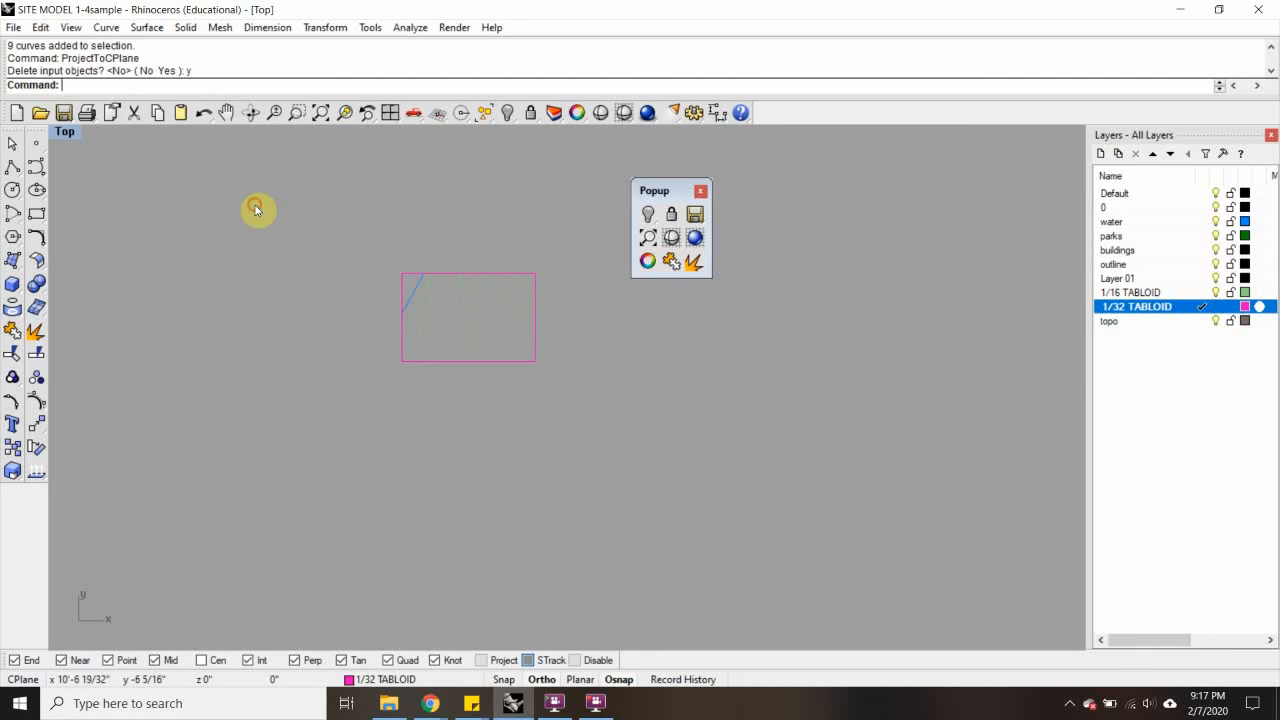
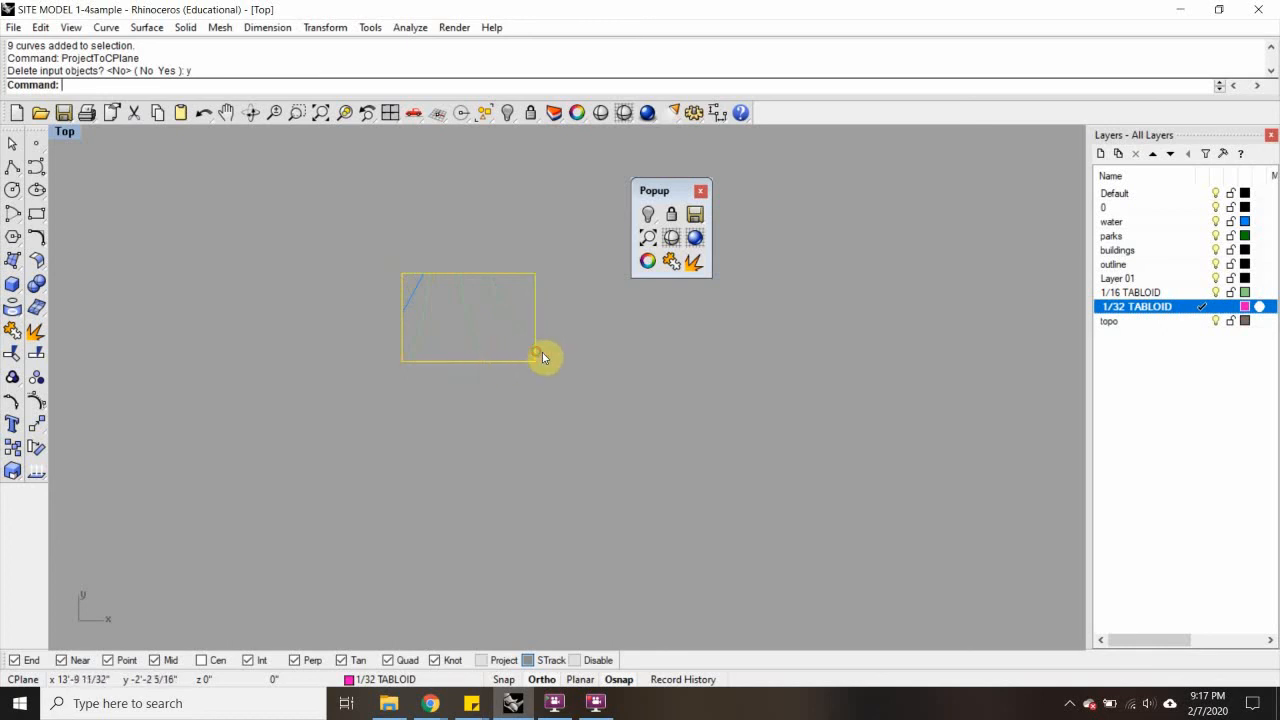
Copy only the magenta outline rectangle to a spot directly below the original
text(CO)
key(Return)
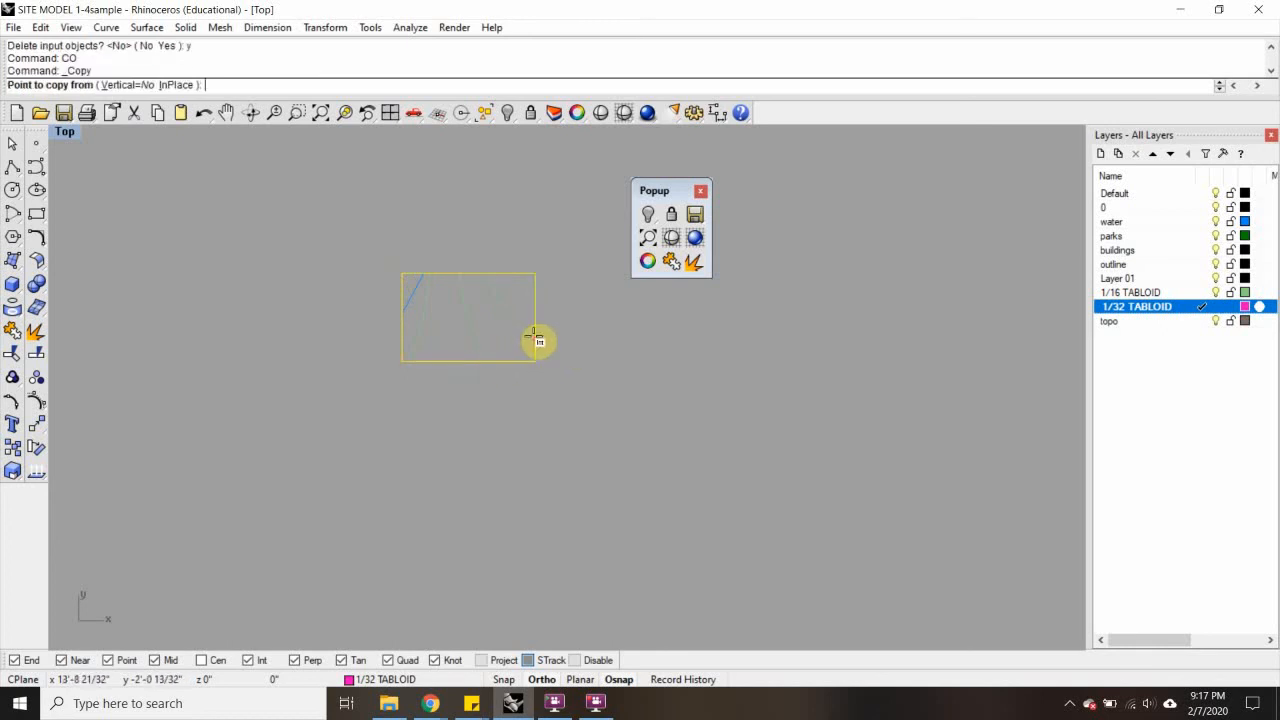
click(533, 340)
click(545, 457)
key(Return)
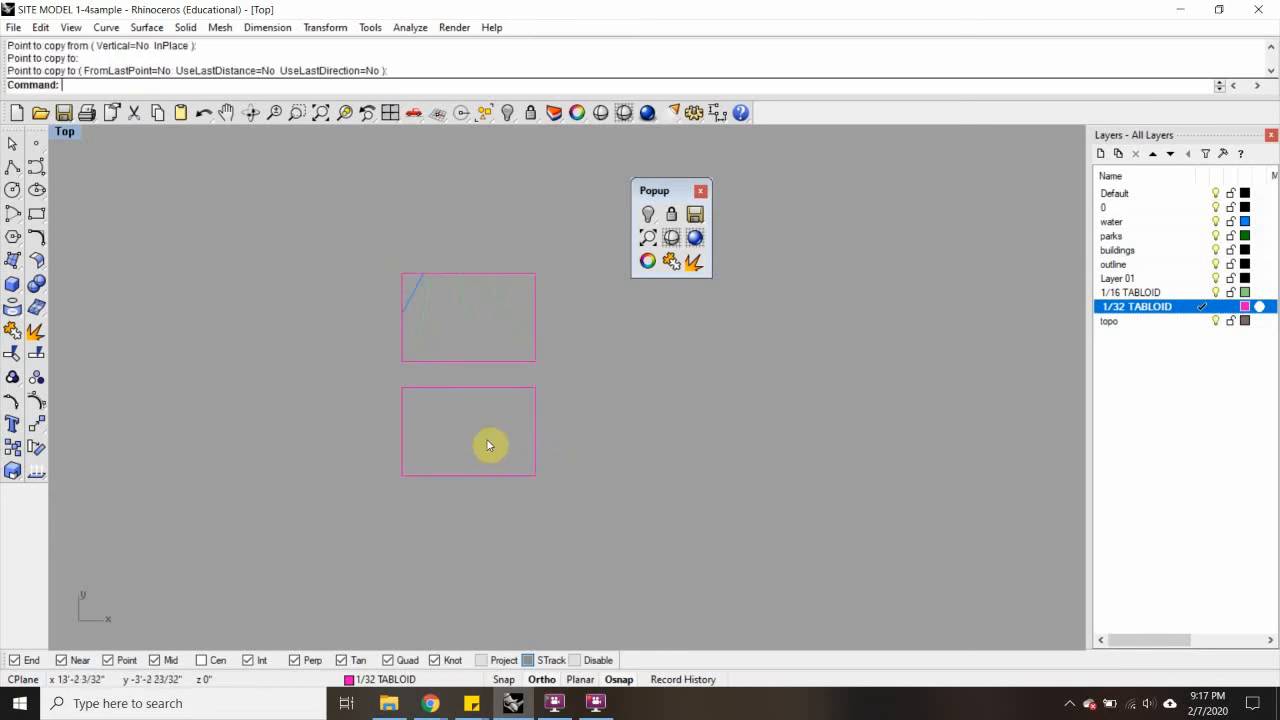
Copy the outline with its contour and river curves four times, stacking the copies in a column above the original
right_drag(604, 404, 584, 432)
drag(340, 280, 603, 410)
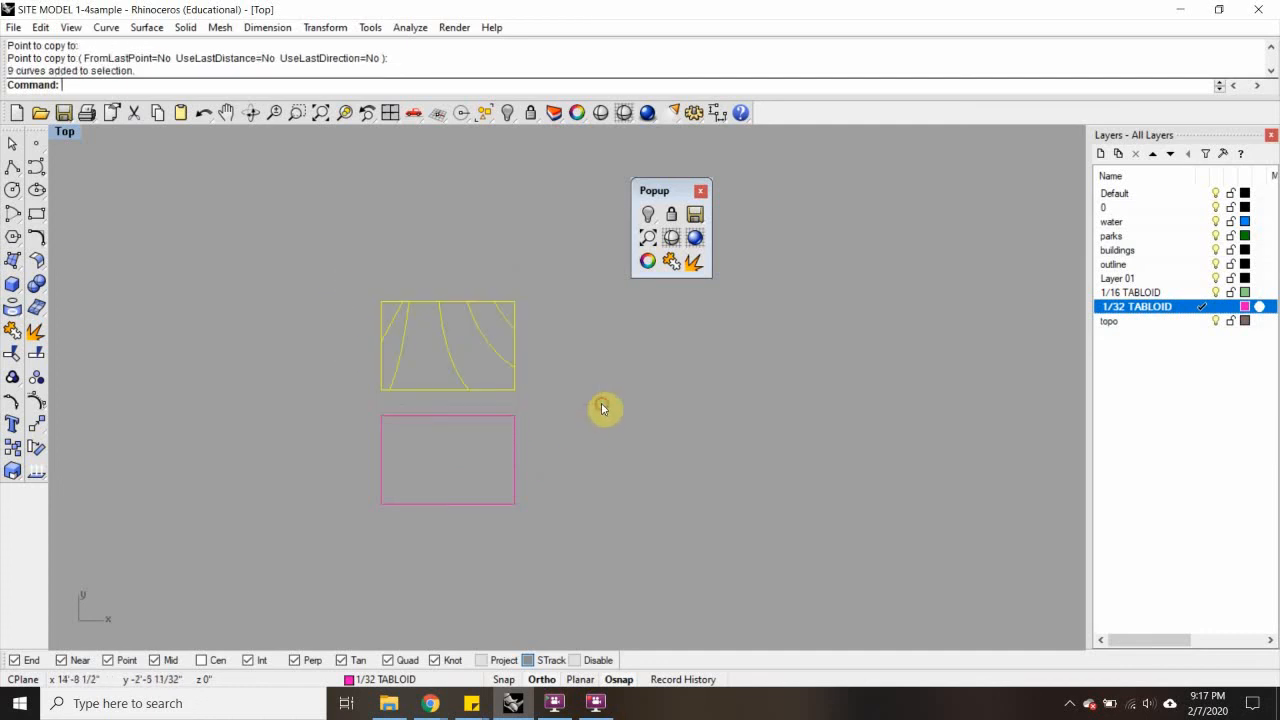
text(Copy)
key(Return)
click(530, 373)
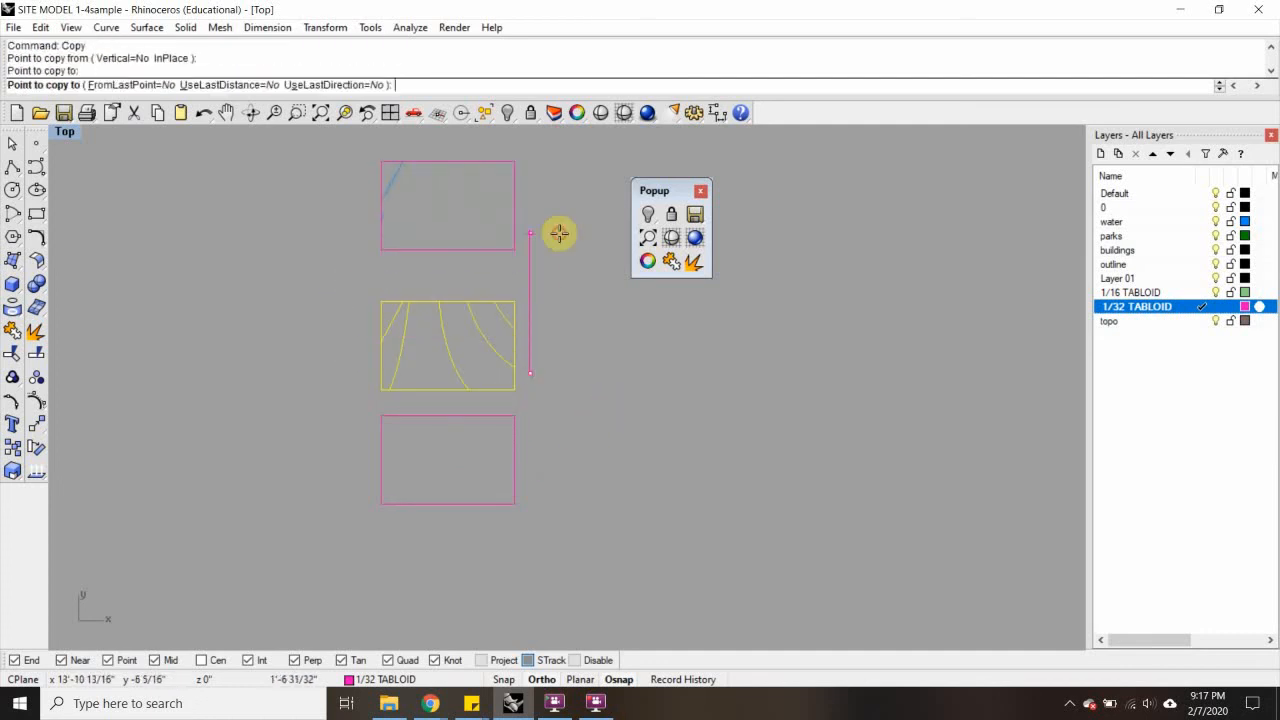
click(558, 232)
scroll(514, 347, down, 5)
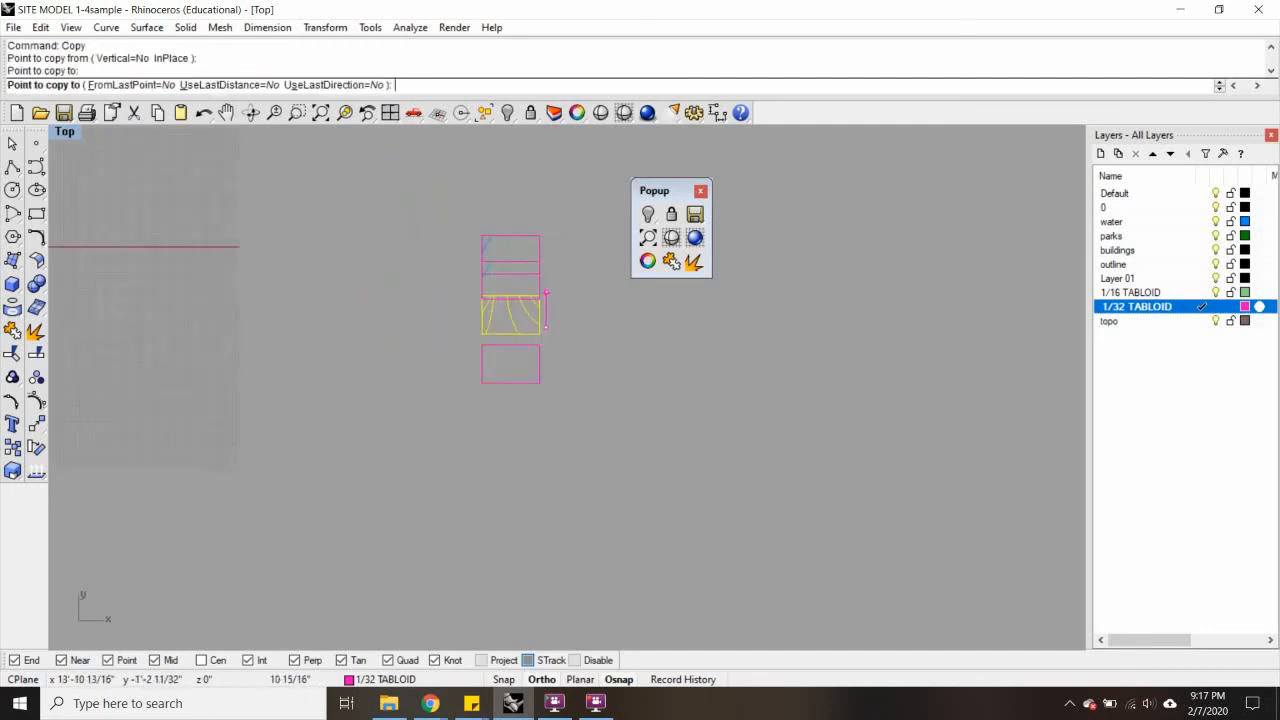
click(543, 291)
click(560, 183)
key(Return)
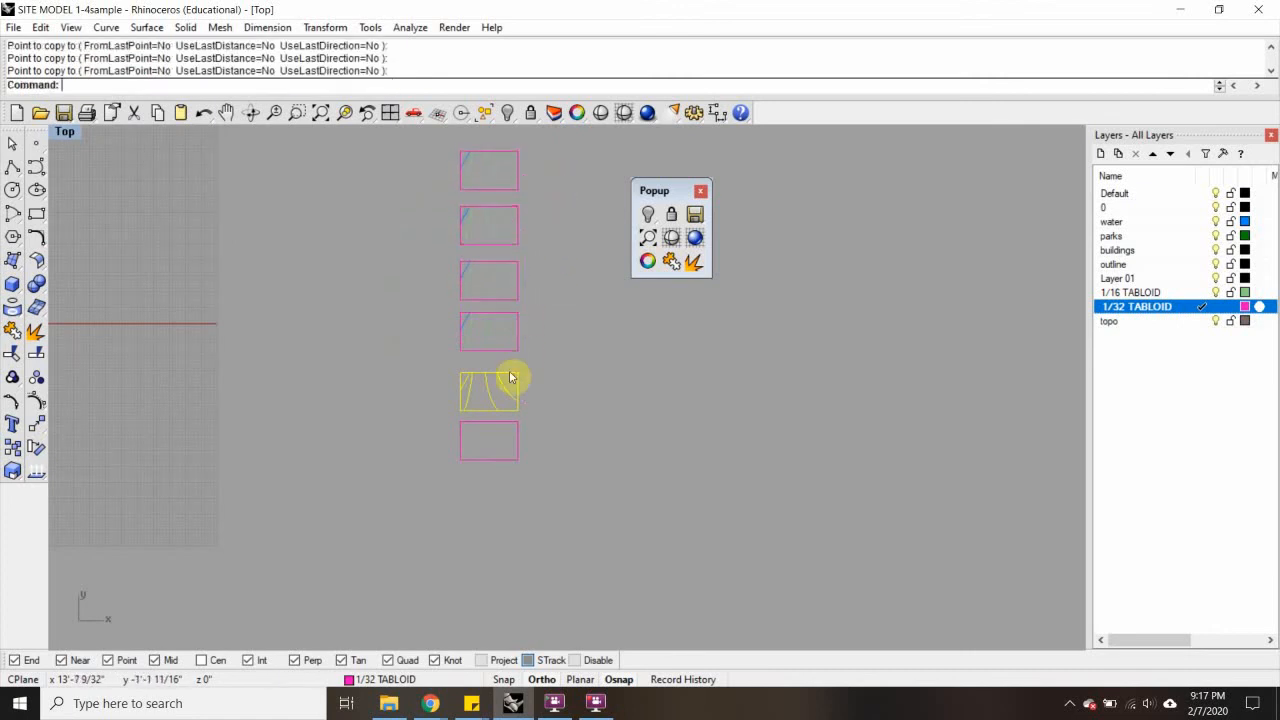
Copy the blue river line from the original outline into the empty rectangle below, aligned by the rectangles' upper-left corners
scroll(478, 401, up, 3)
scroll(466, 354, up, 5)
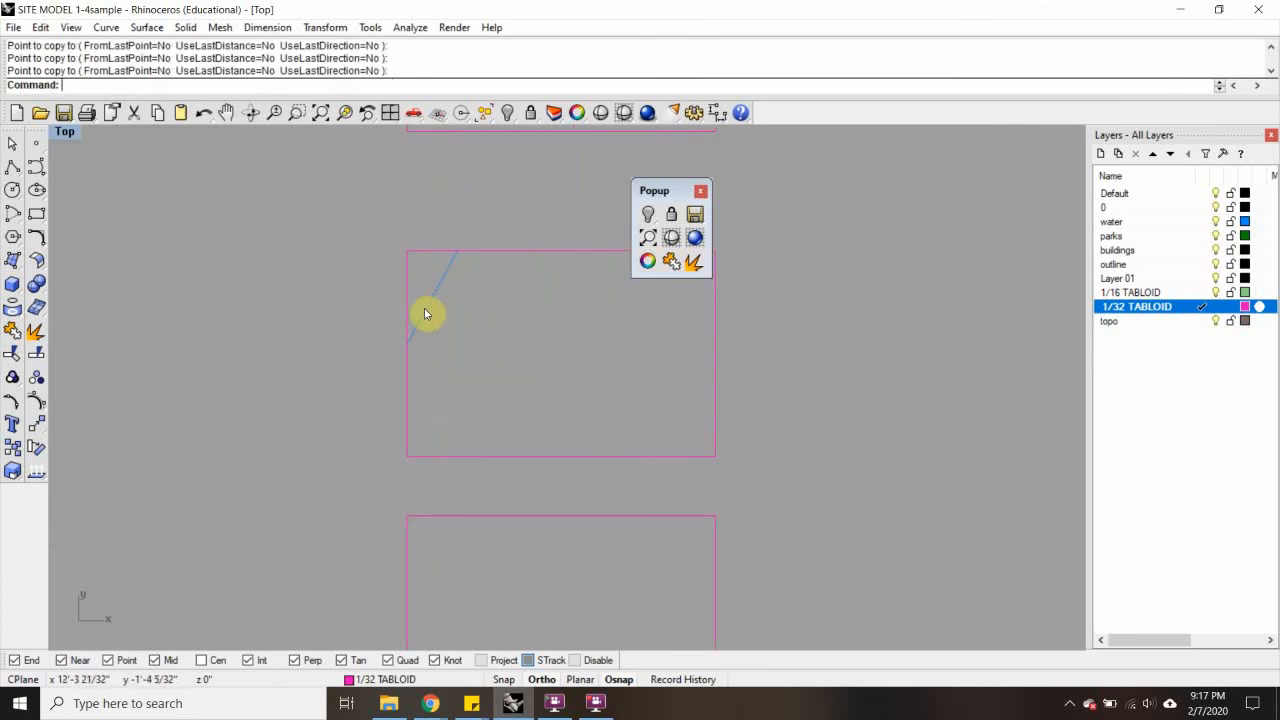
scroll(443, 313, down, 3)
click(438, 314)
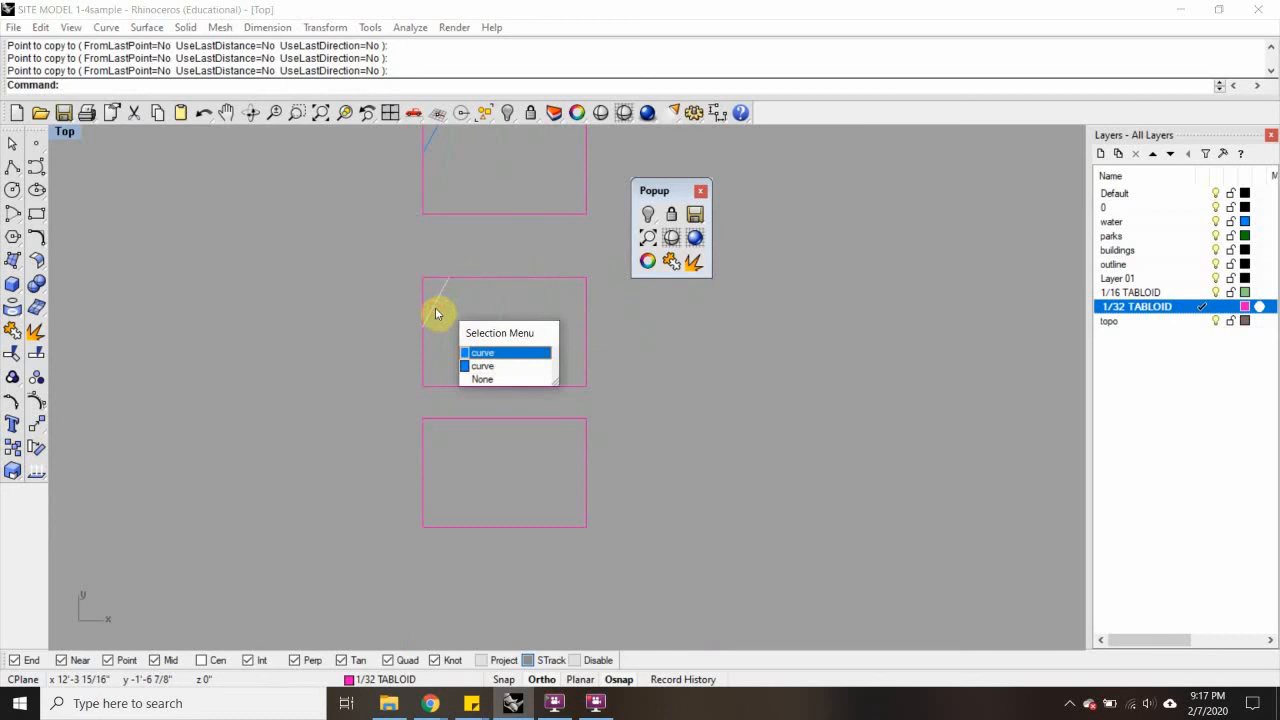
click(488, 352)
text(C)
key(Return)
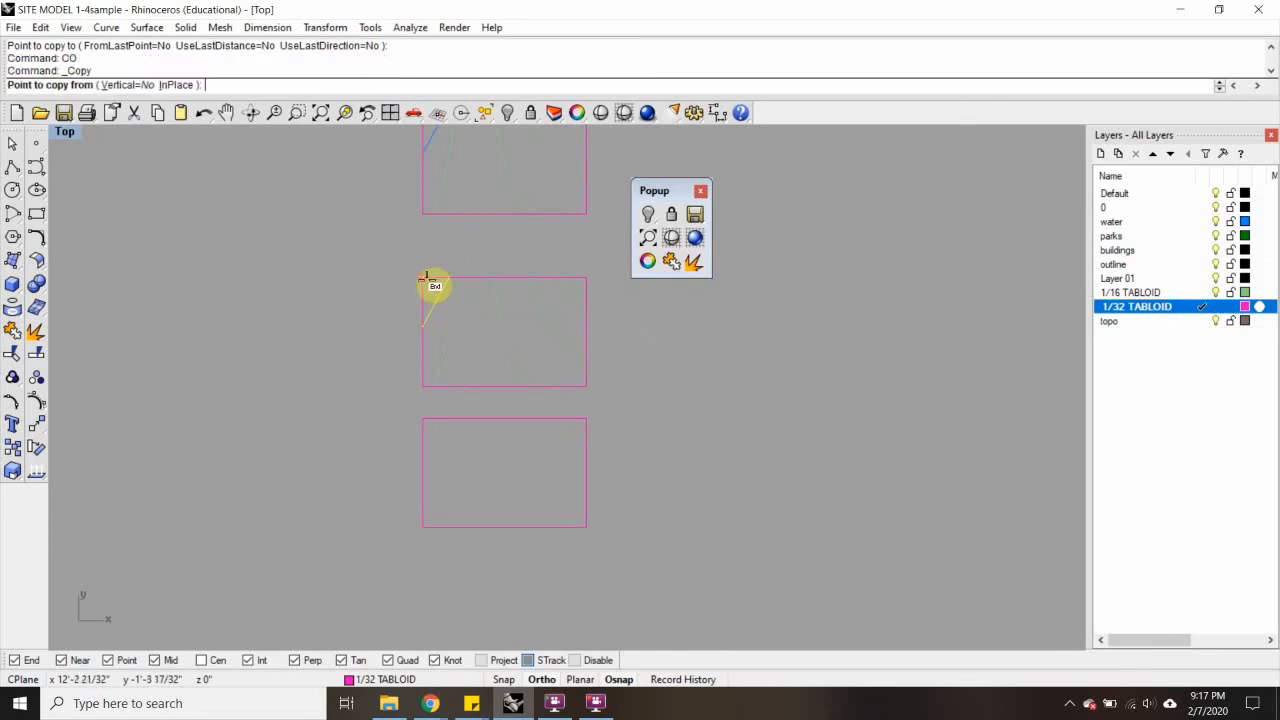
click(424, 278)
click(445, 430)
key(Return)
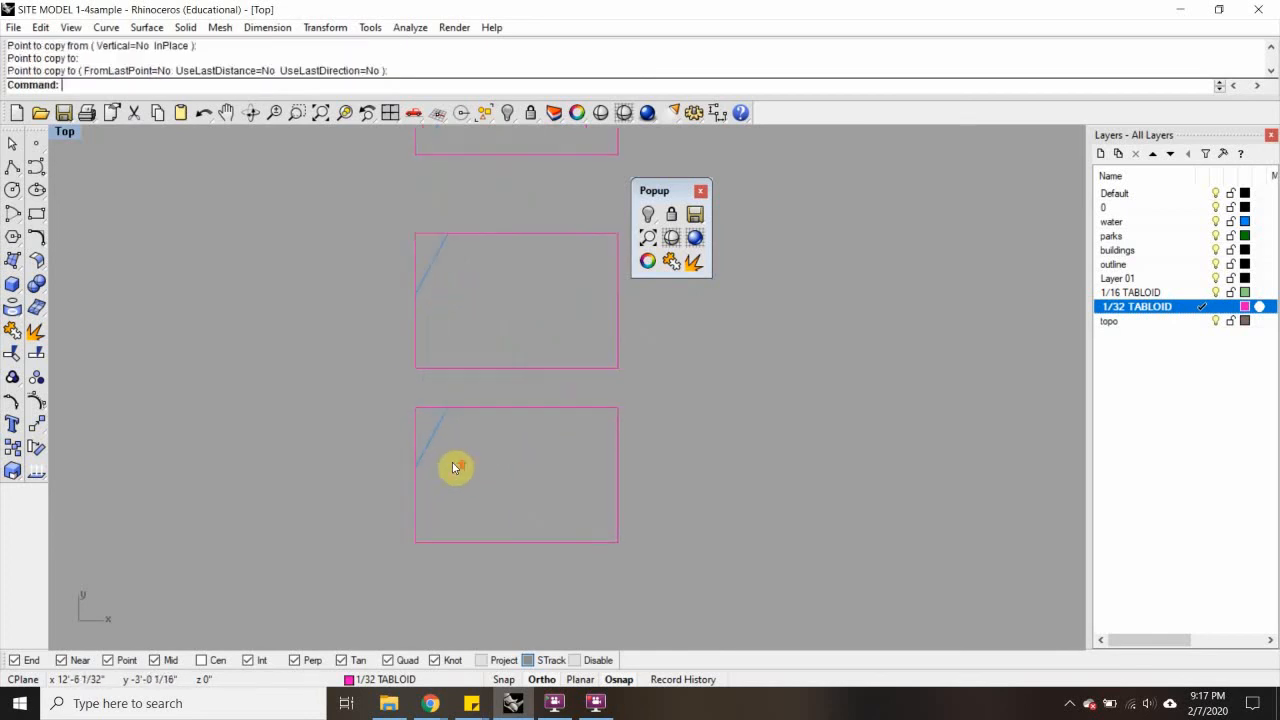
scroll(451, 466, up, 3)
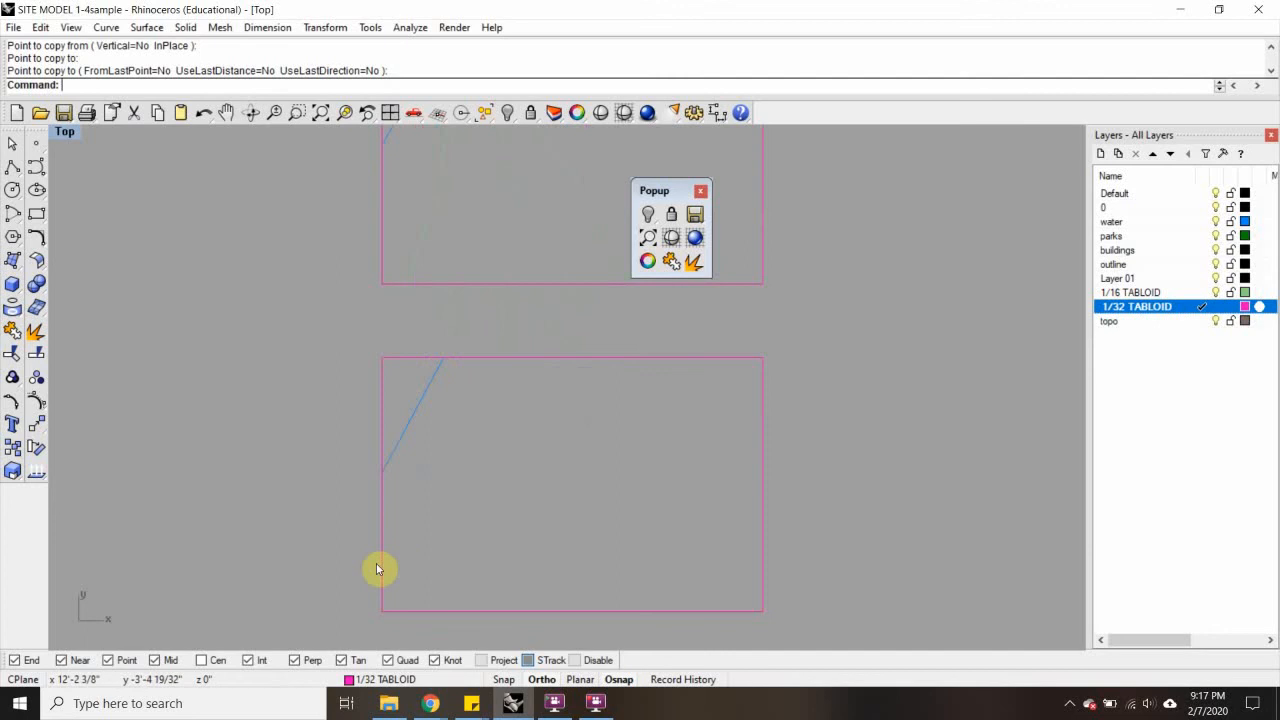
scroll(463, 445, down, 3)
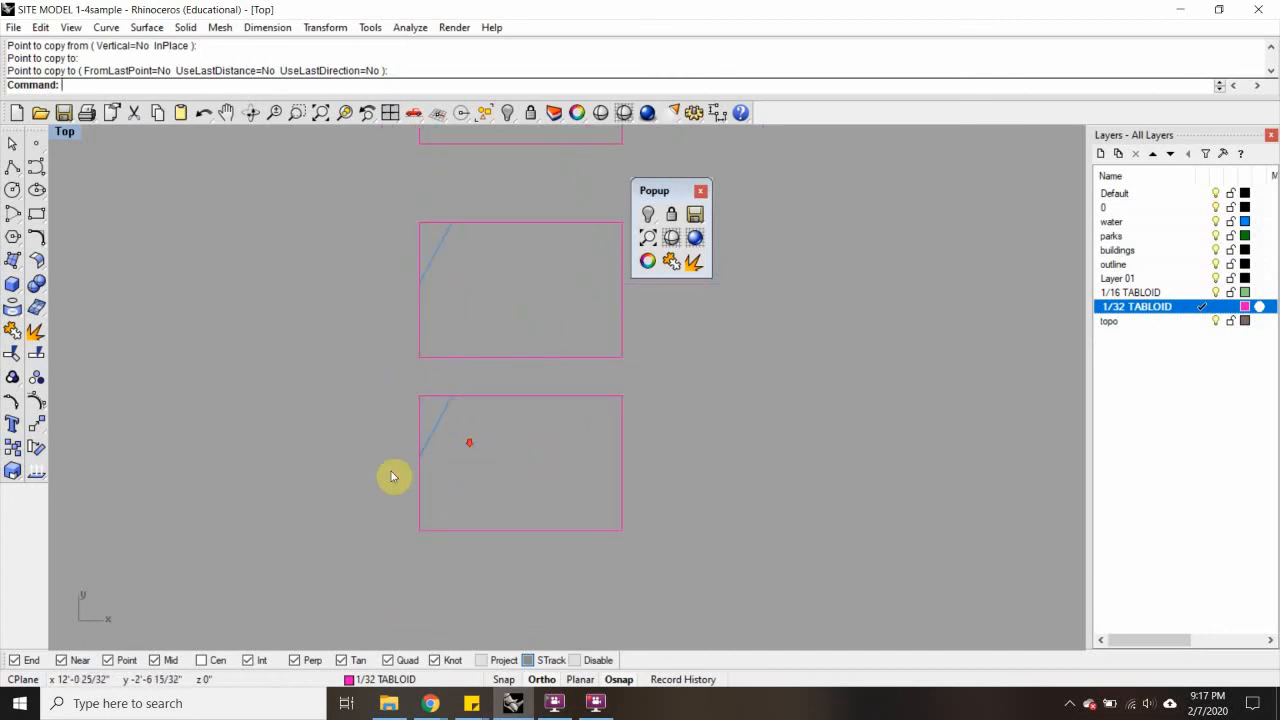
scroll(431, 416, up, 5)
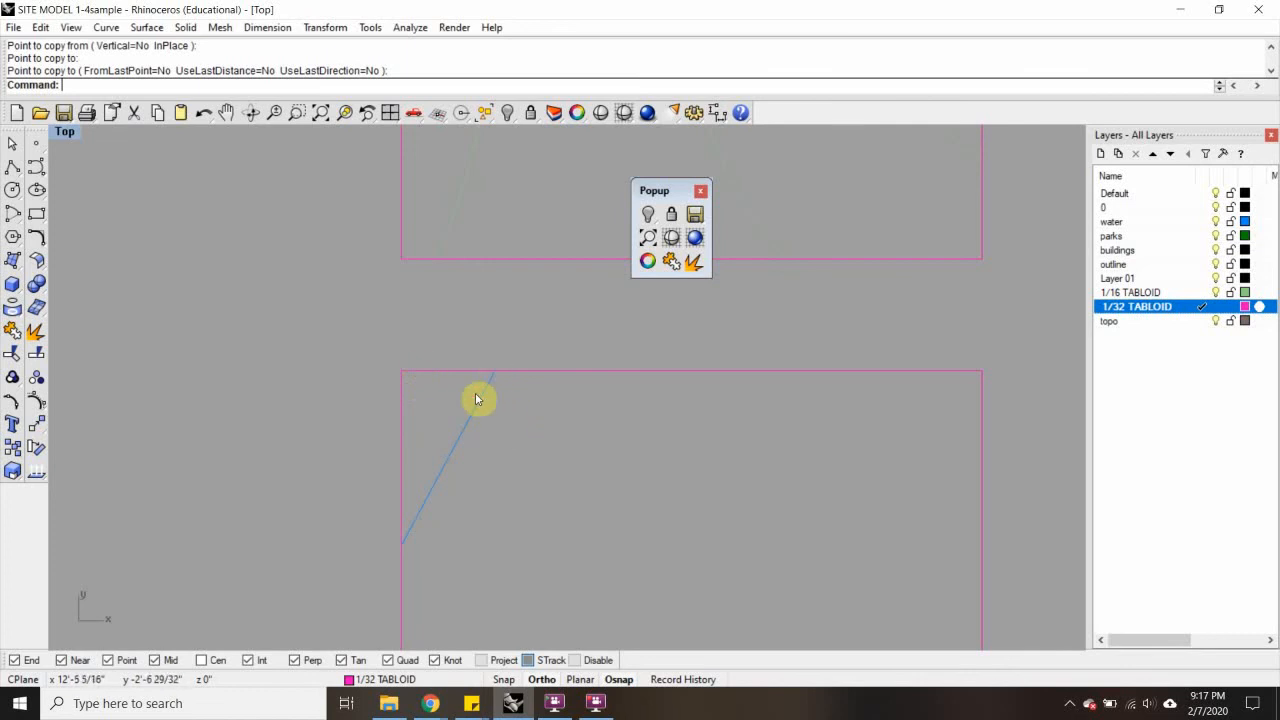
scroll(508, 371, down, 3)
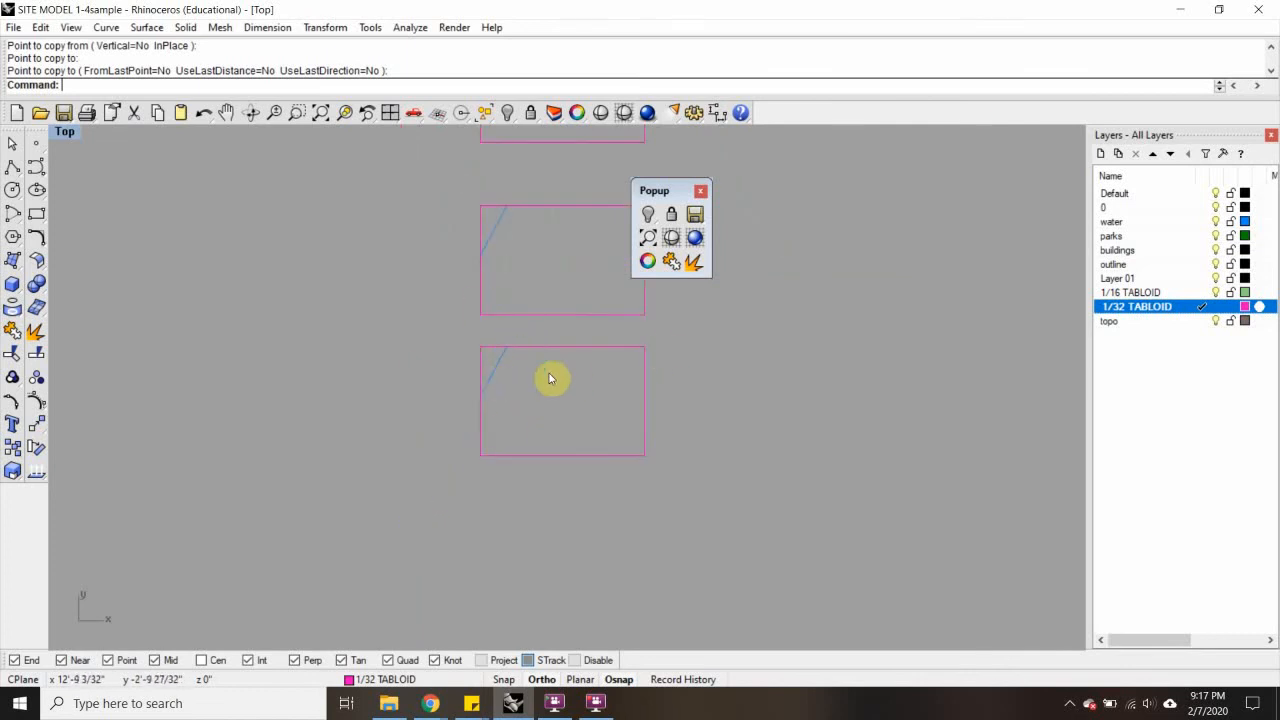
right_drag(549, 374, 503, 457)
scroll(398, 394, up, 3)
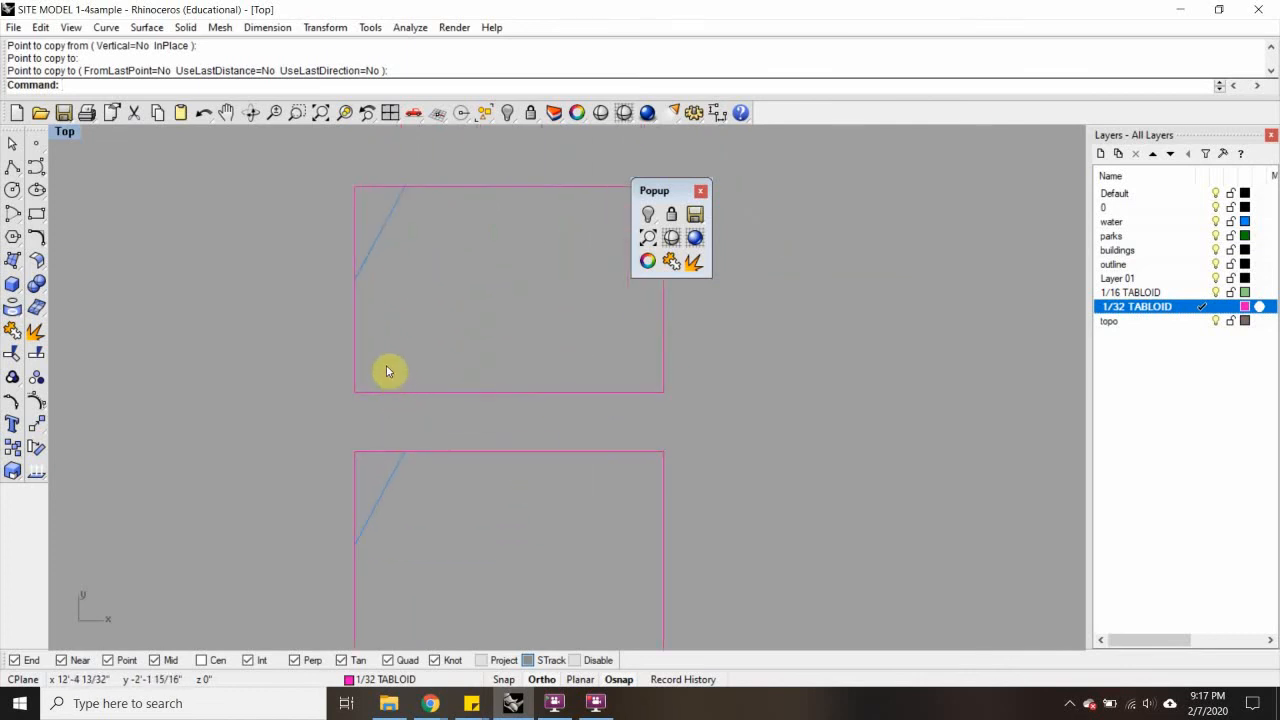
Trim the outline rectangle directly above the bottom one back to its first contour, then delete the leftover edge and river line
scroll(416, 376, down, 4)
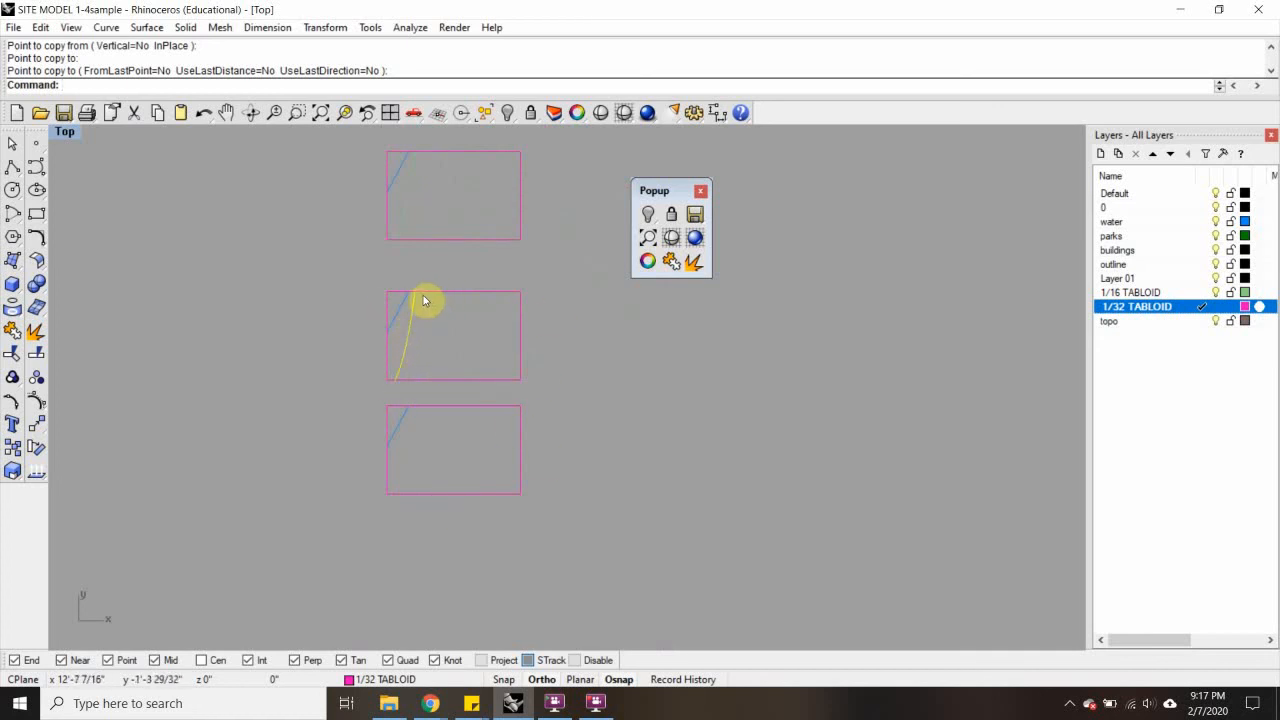
text(tr)
key(Return)
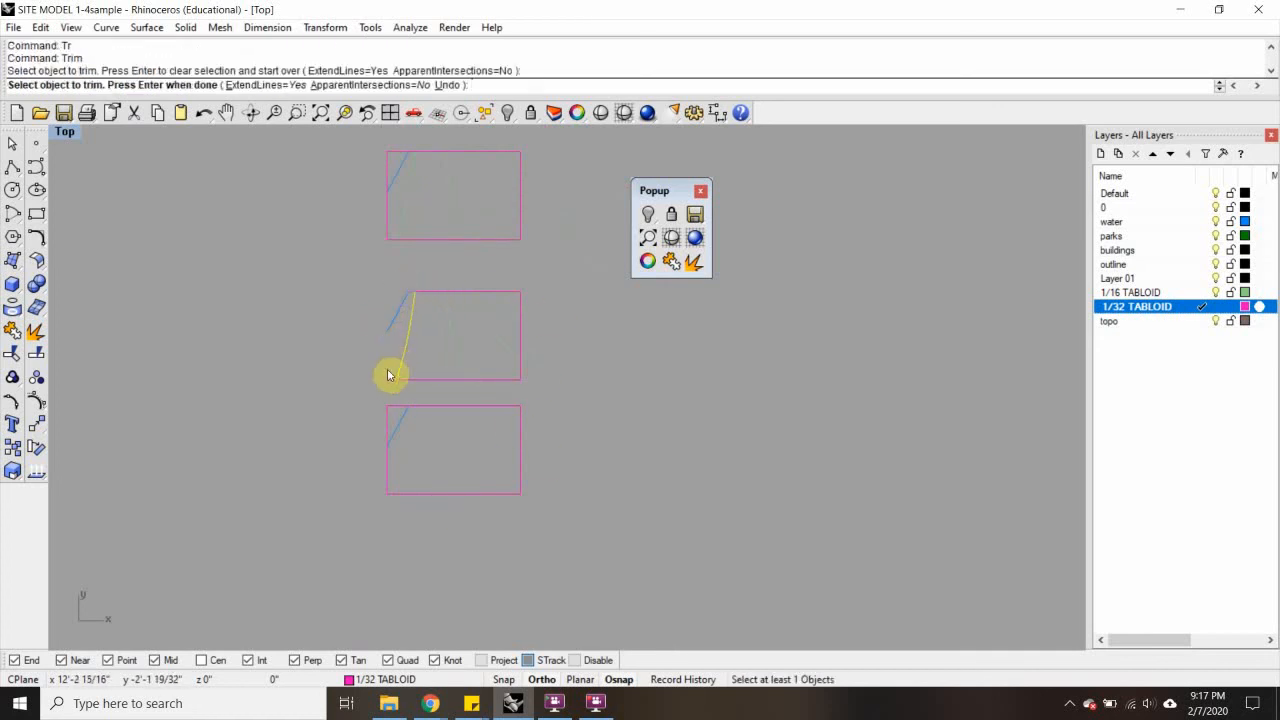
scroll(392, 382, up, 7)
click(389, 375)
key(Return)
click(391, 243)
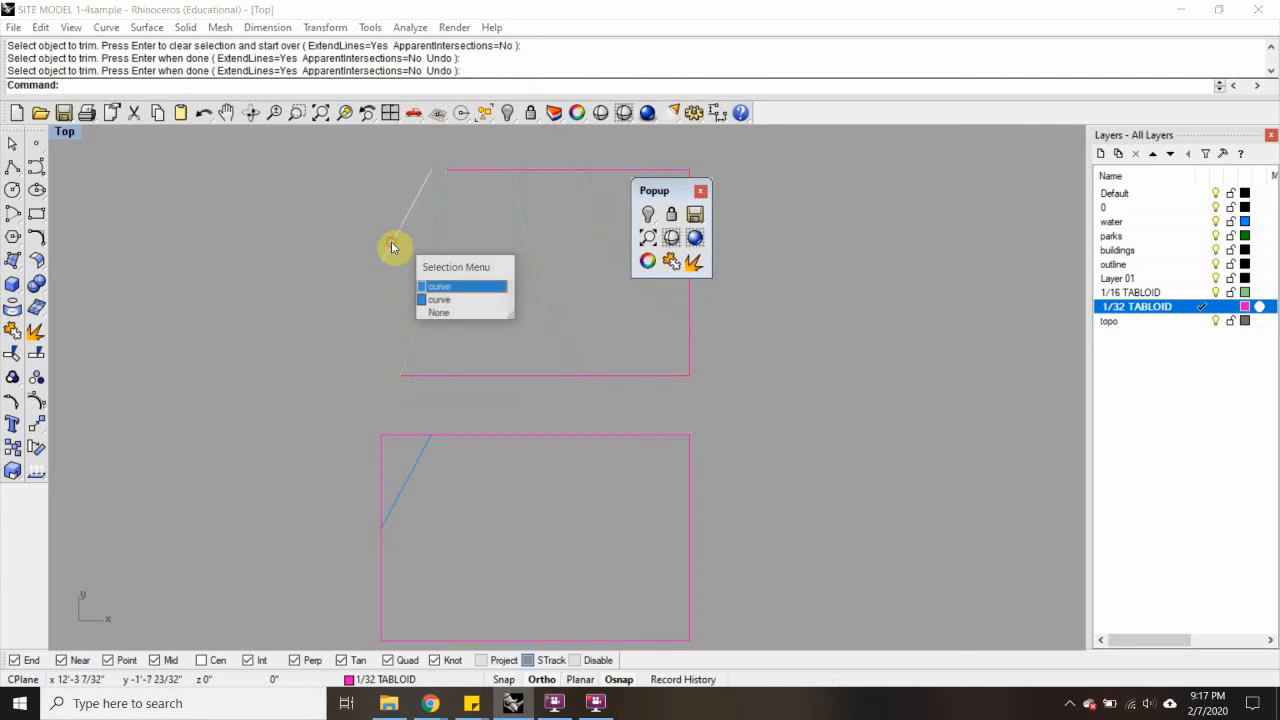
key(Delete)
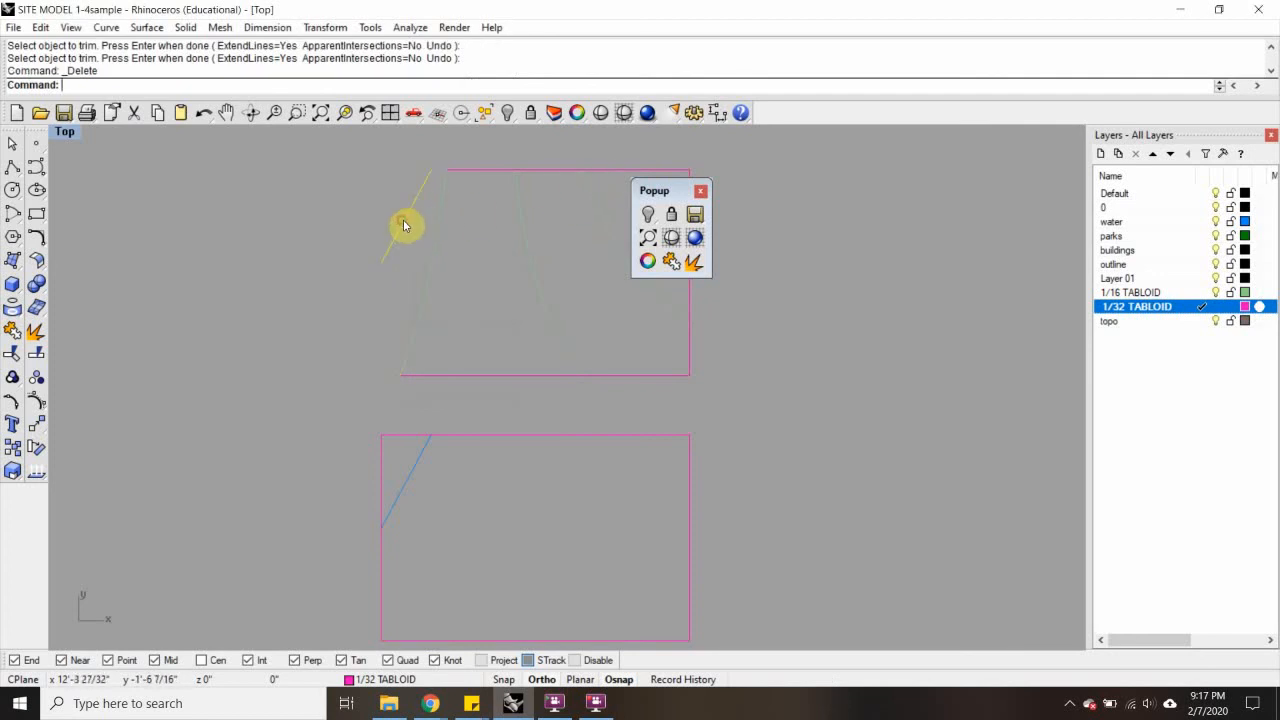
key(Delete)
Move the first contour of the trimmed template to the 1/32 TABLOID layer
click(431, 253)
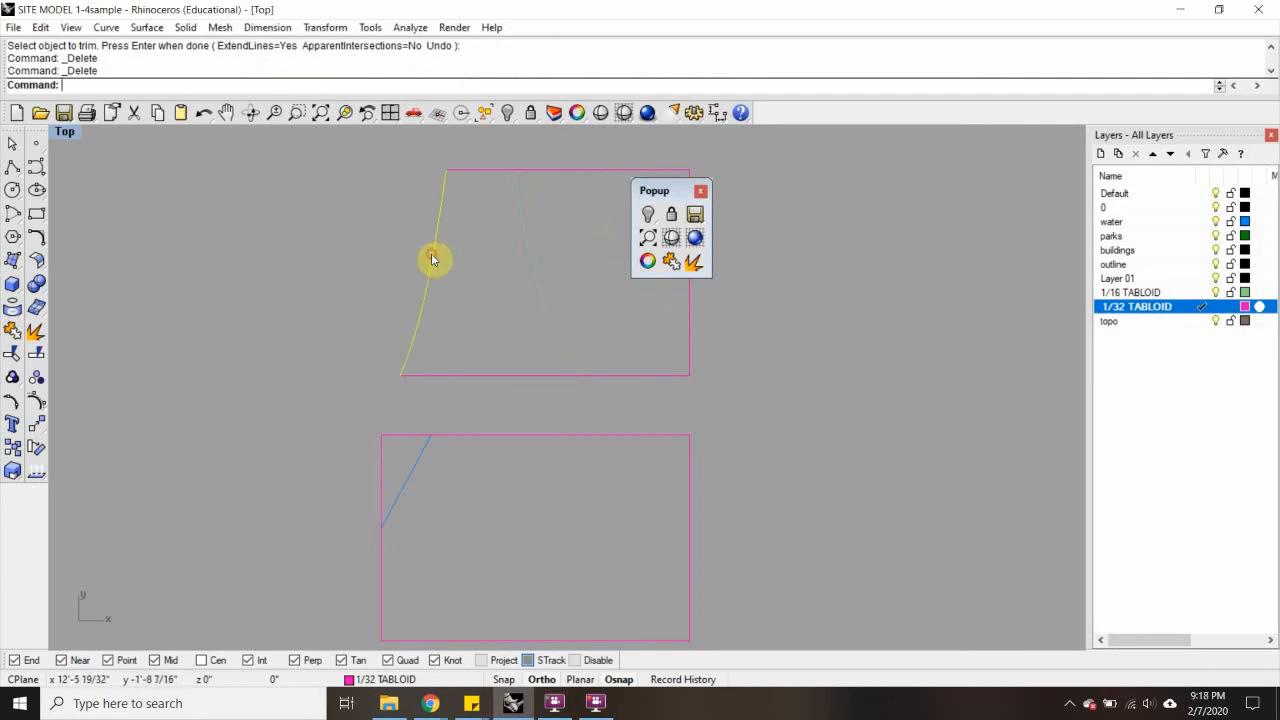
right_click(1148, 307)
click(1180, 494)
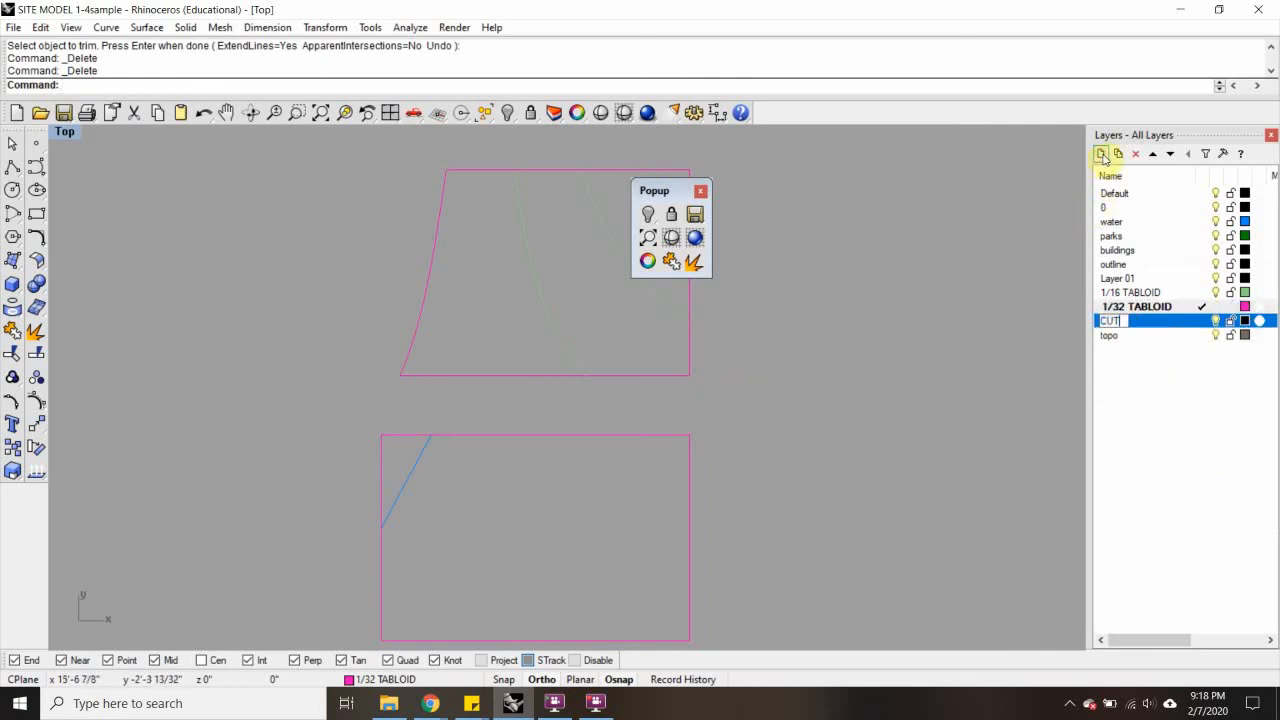
Create a CUT layer coloured red and a SCORE layer coloured green
click(1215, 400)
click(1100, 153)
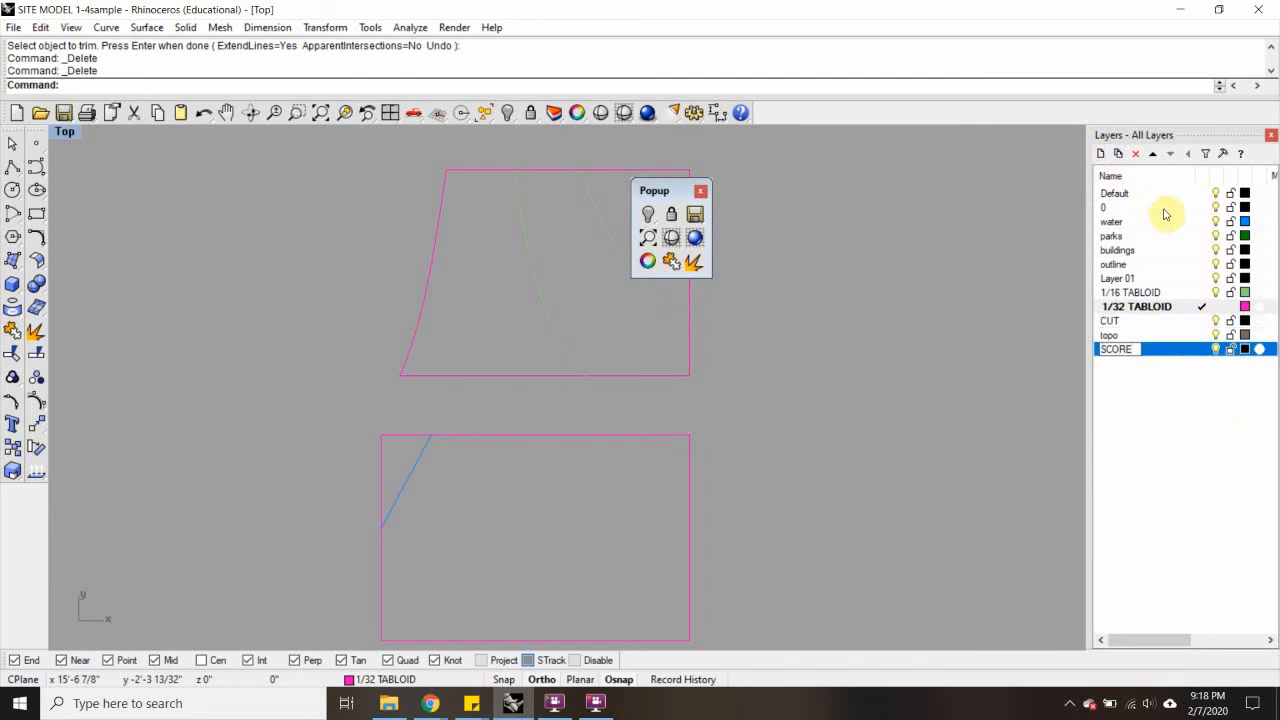
click(1245, 321)
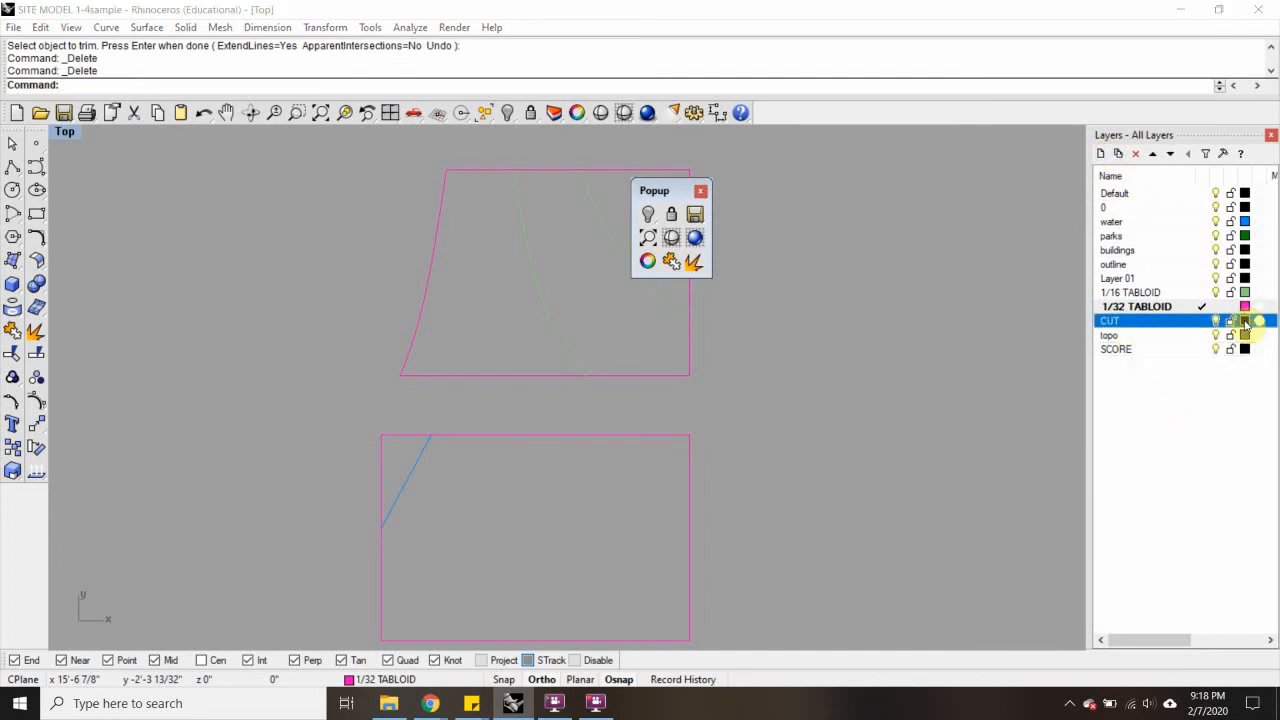
click(1245, 321)
click(505, 274)
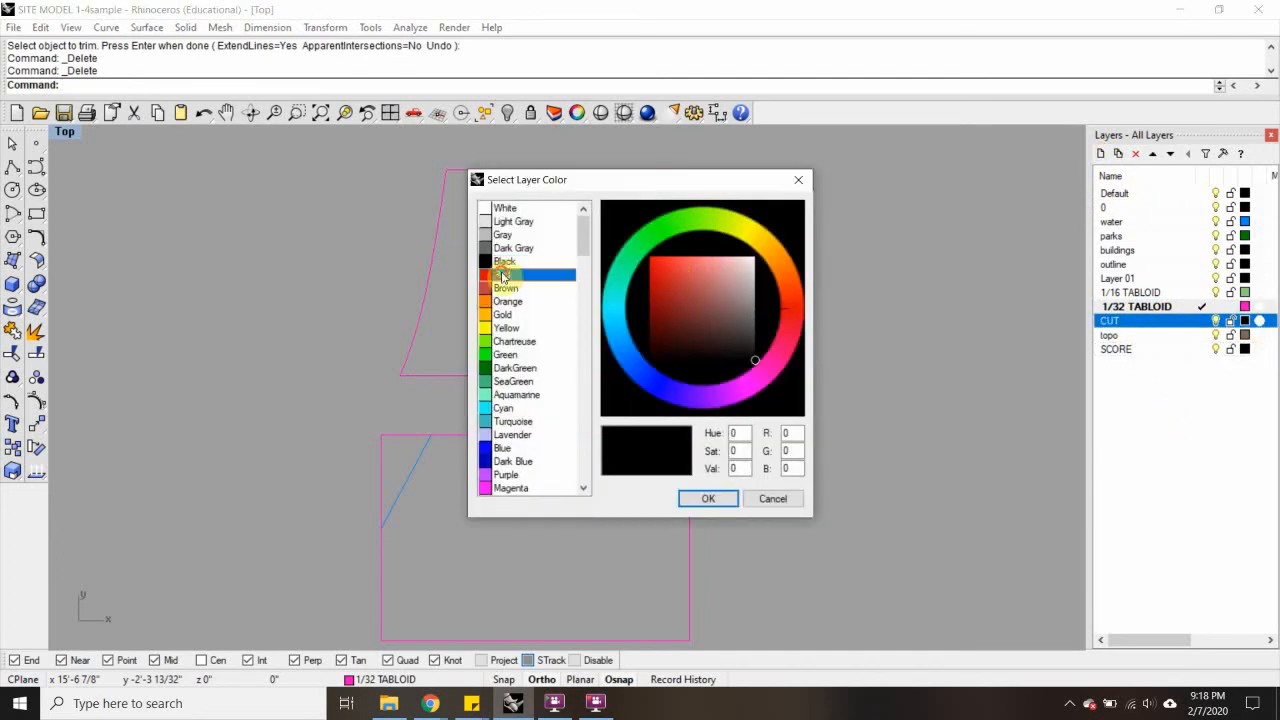
click(708, 498)
click(1245, 349)
click(1245, 349)
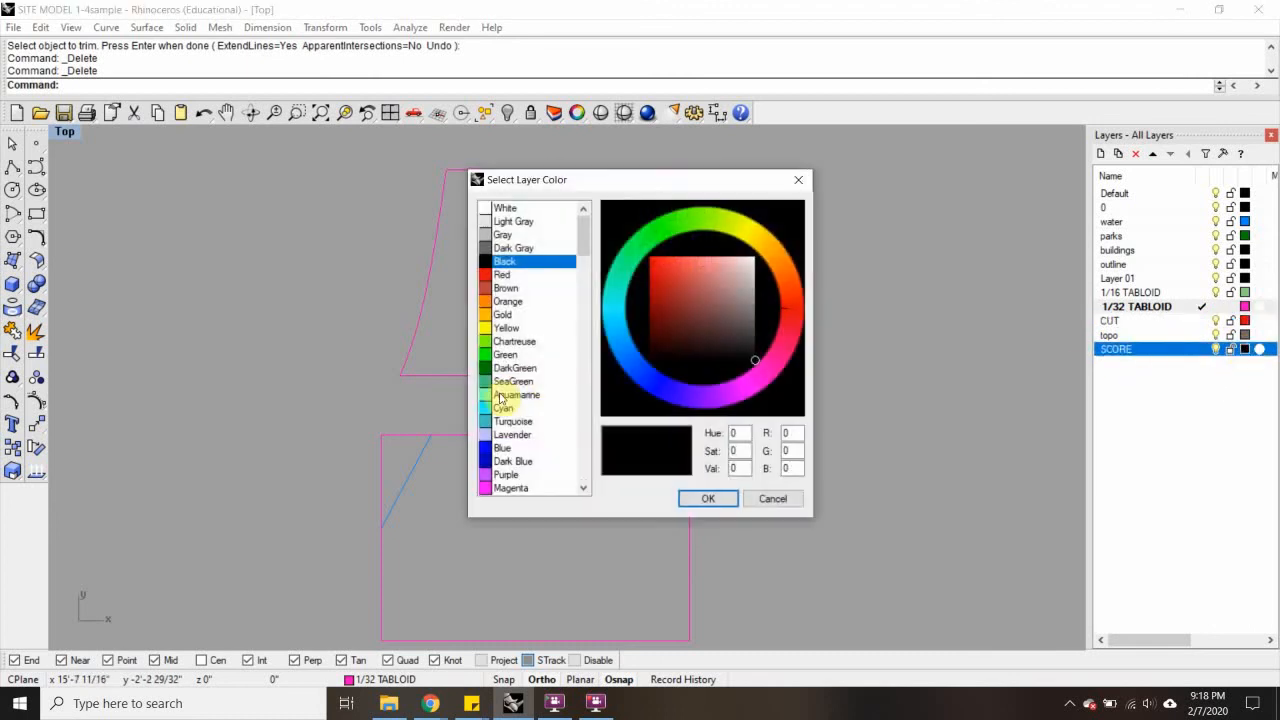
click(506, 355)
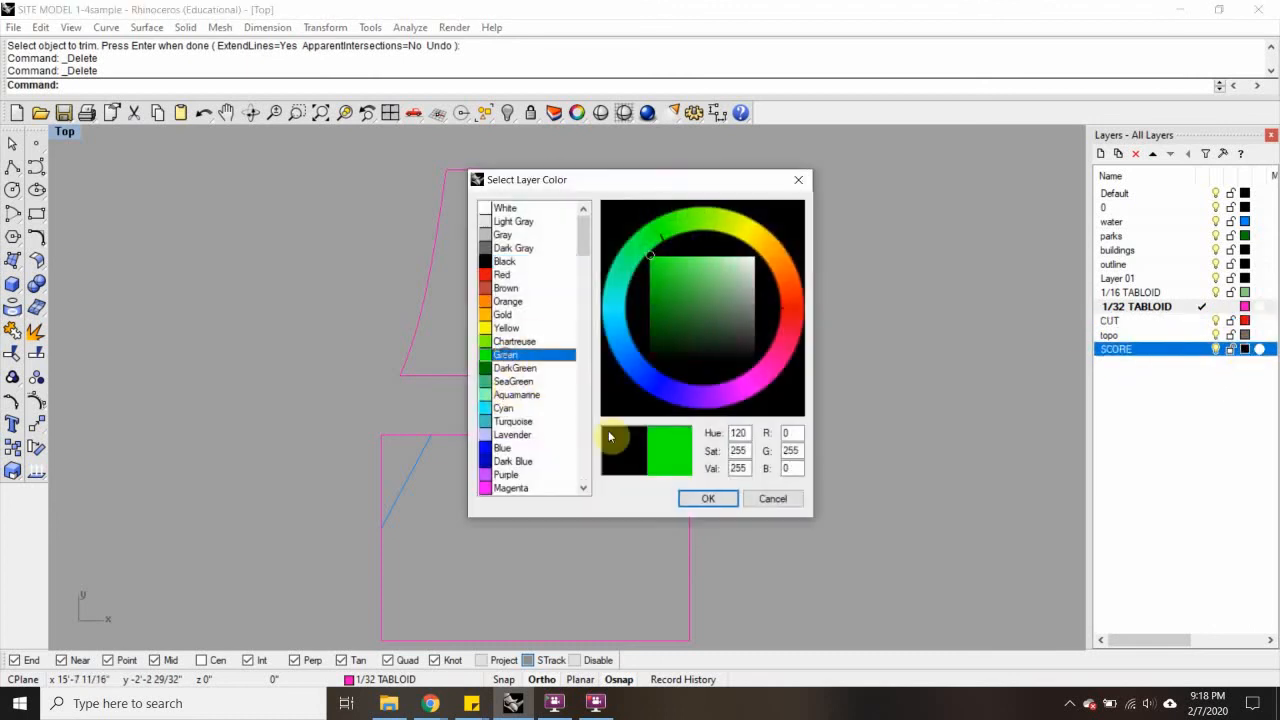
click(700, 498)
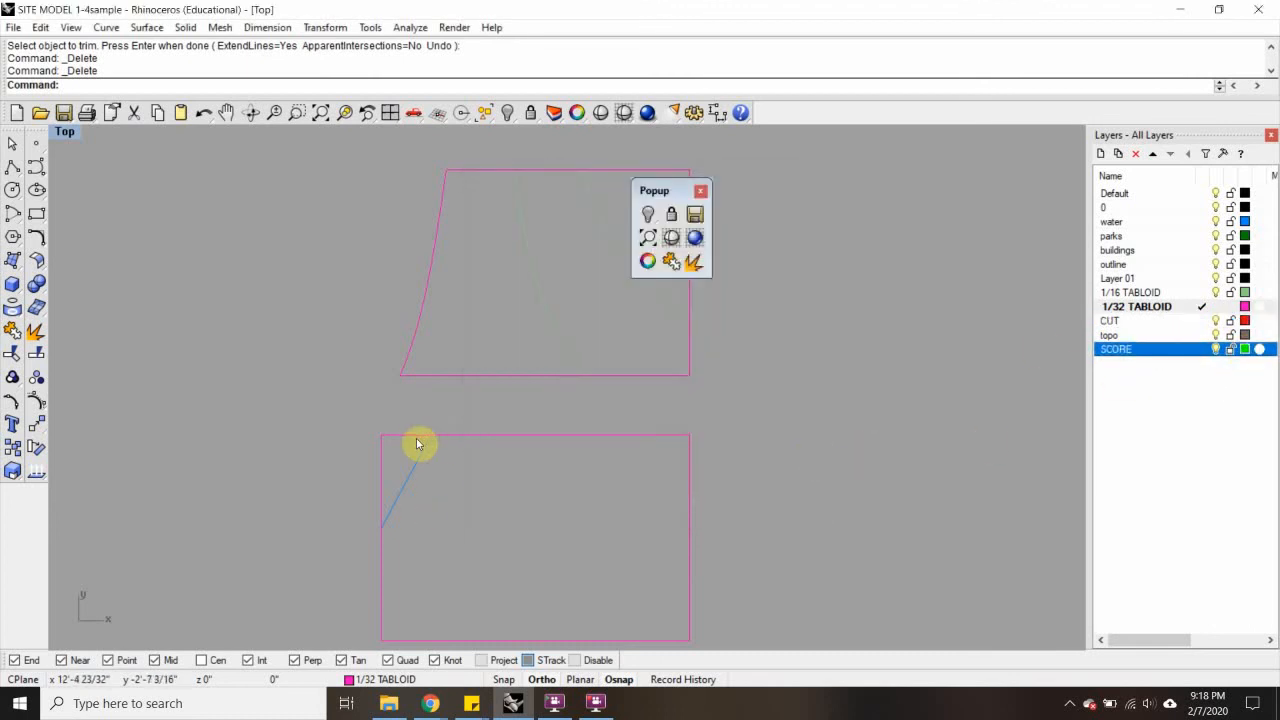
Join the edges of the lowest rectangle into one closed outline and move it to the CUT layer
click(406, 436)
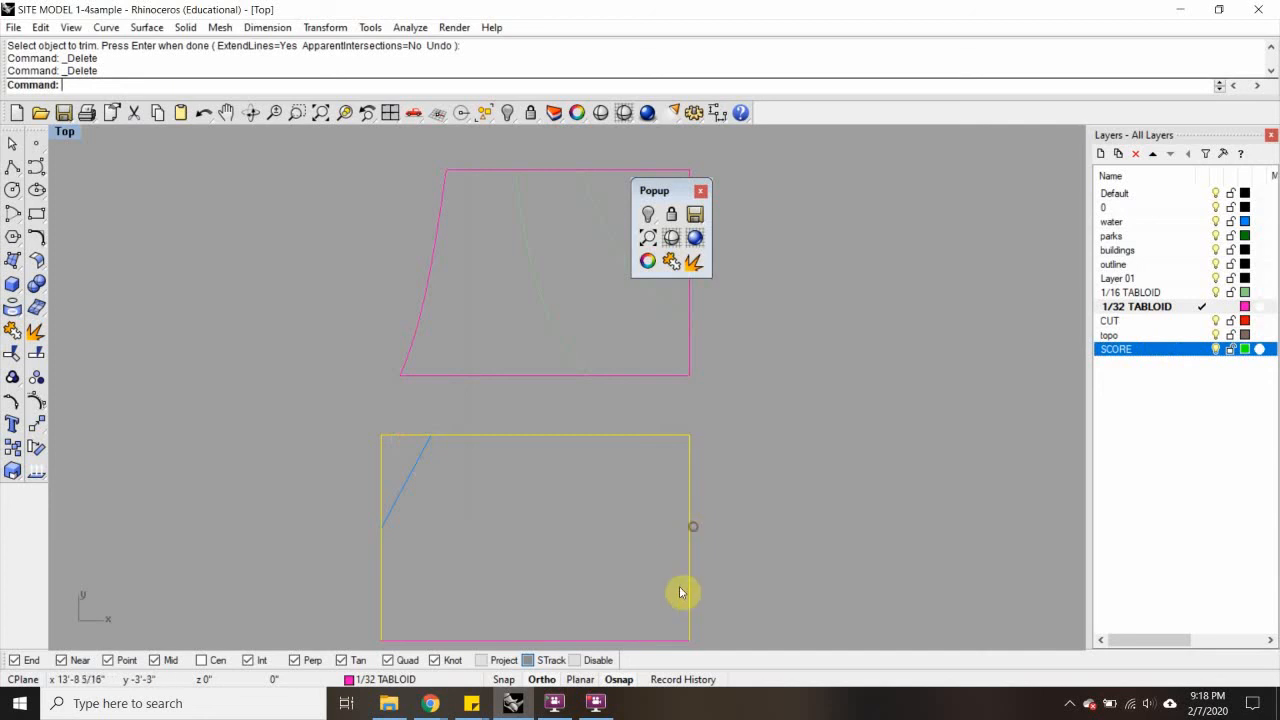
shift+click(649, 640)
key(ctrl+j)
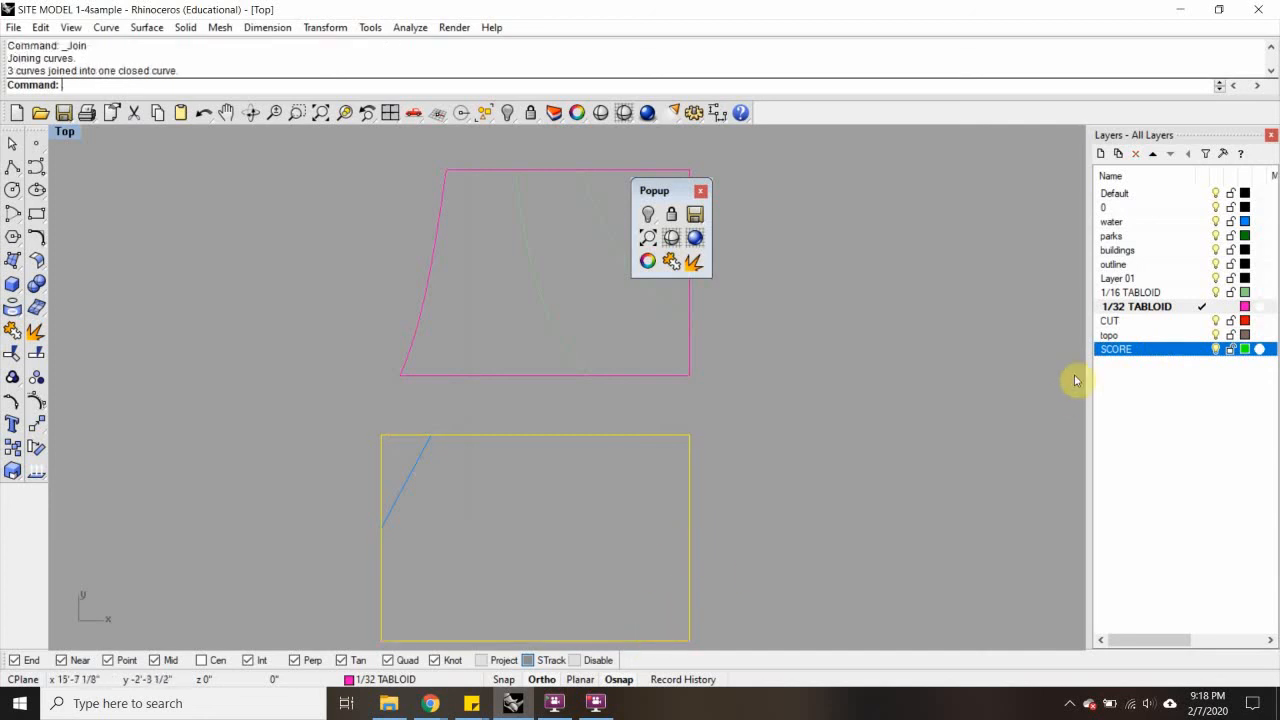
right_click(1170, 320)
click(1178, 514)
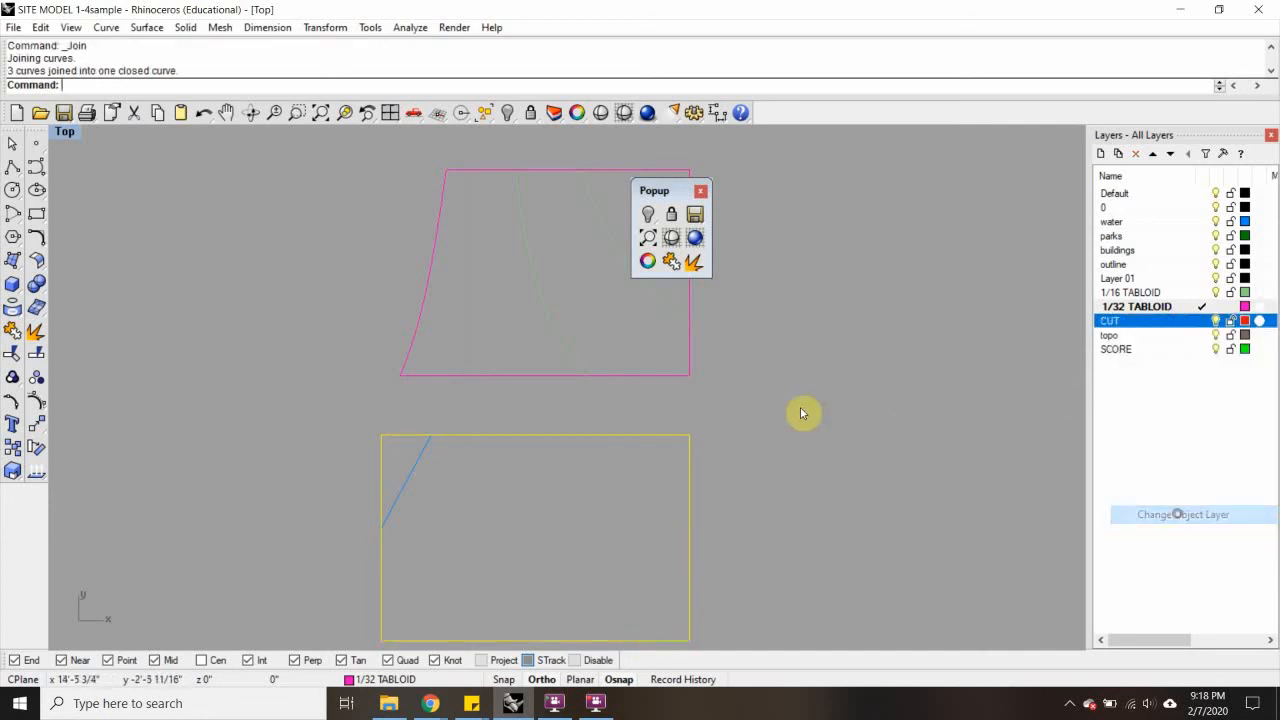
Move the trimmed template's perimeter, including its curved contour edge, to the CUT layer
right_drag(437, 342, 389, 400)
click(370, 374)
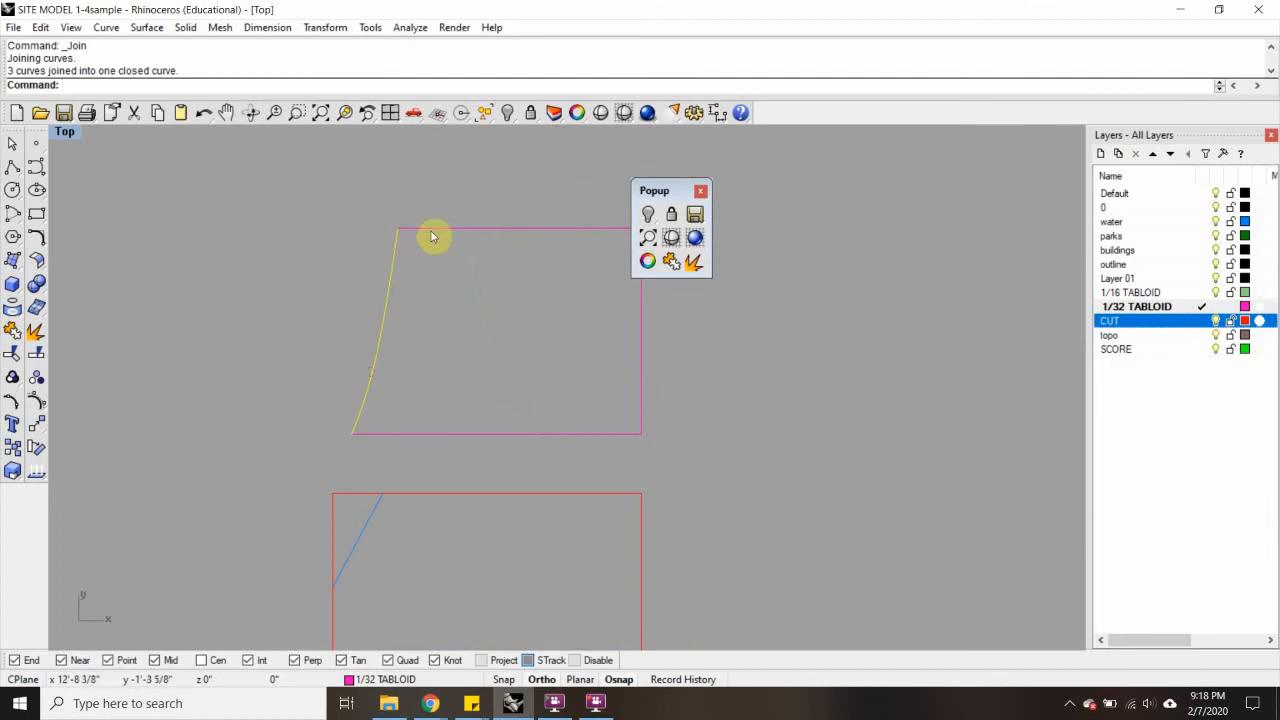
shift+click(432, 232)
shift+click(460, 433)
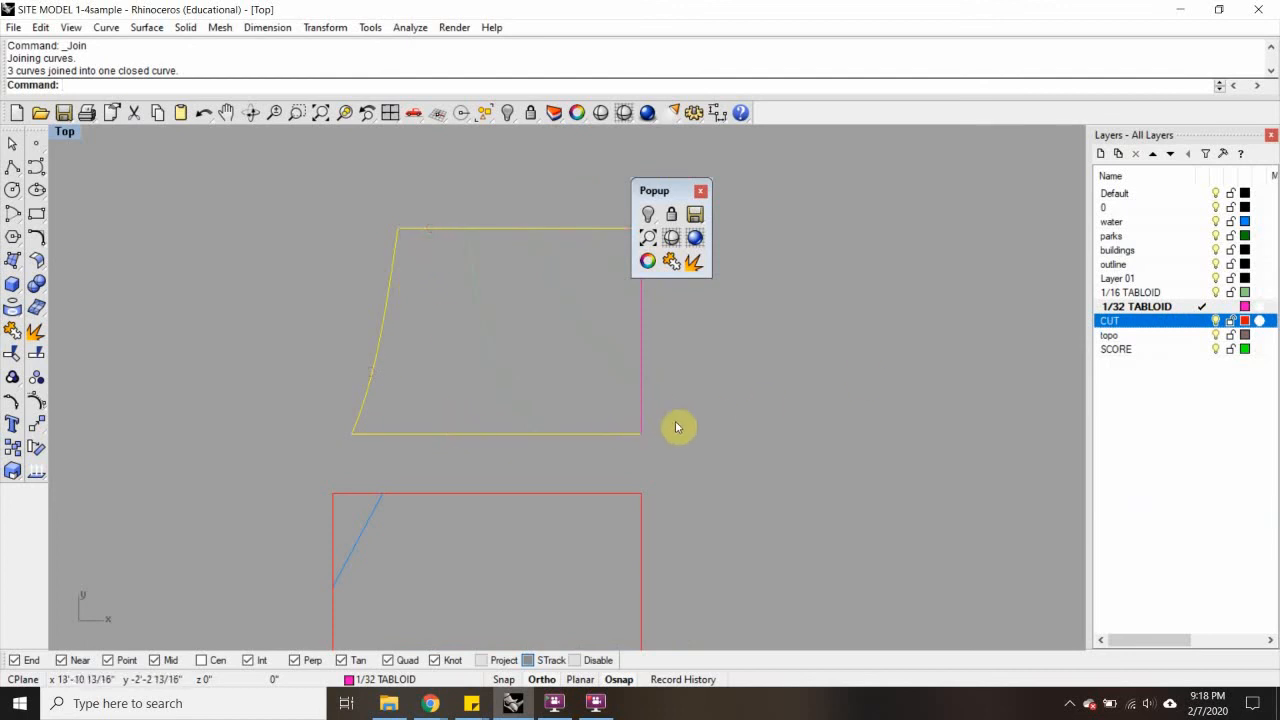
shift+click(641, 423)
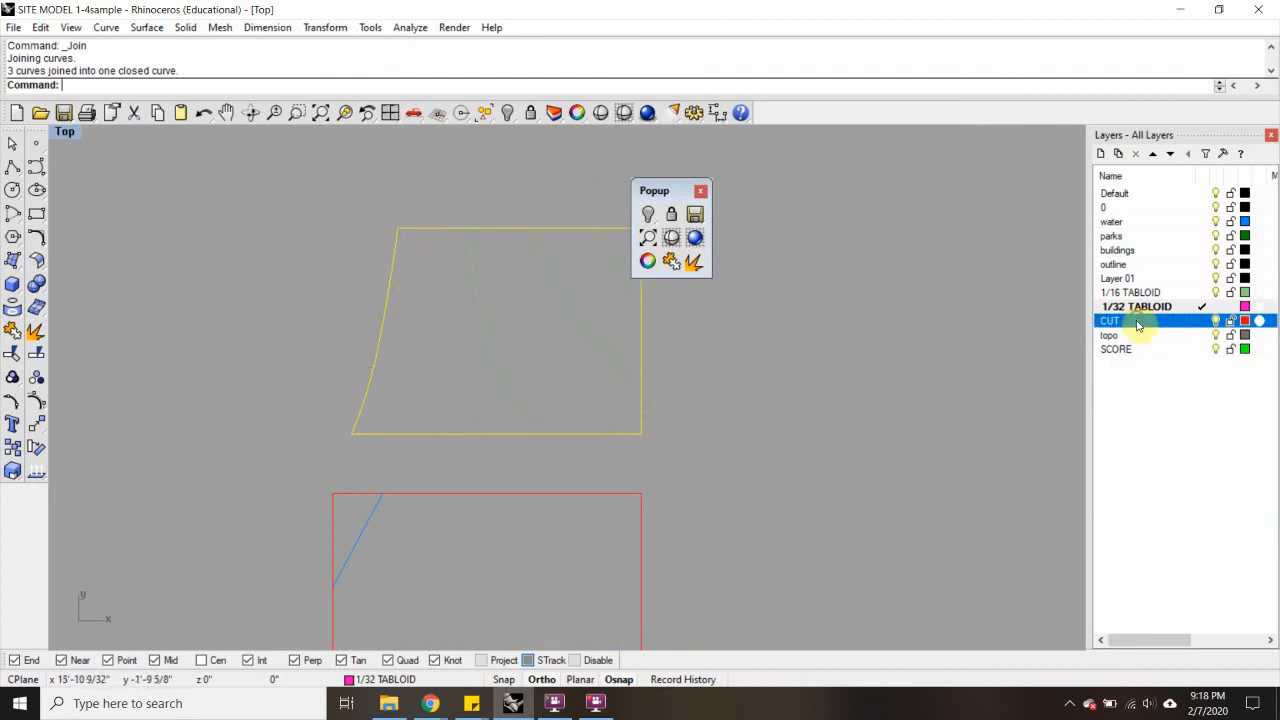
right_click(1137, 324)
click(1168, 510)
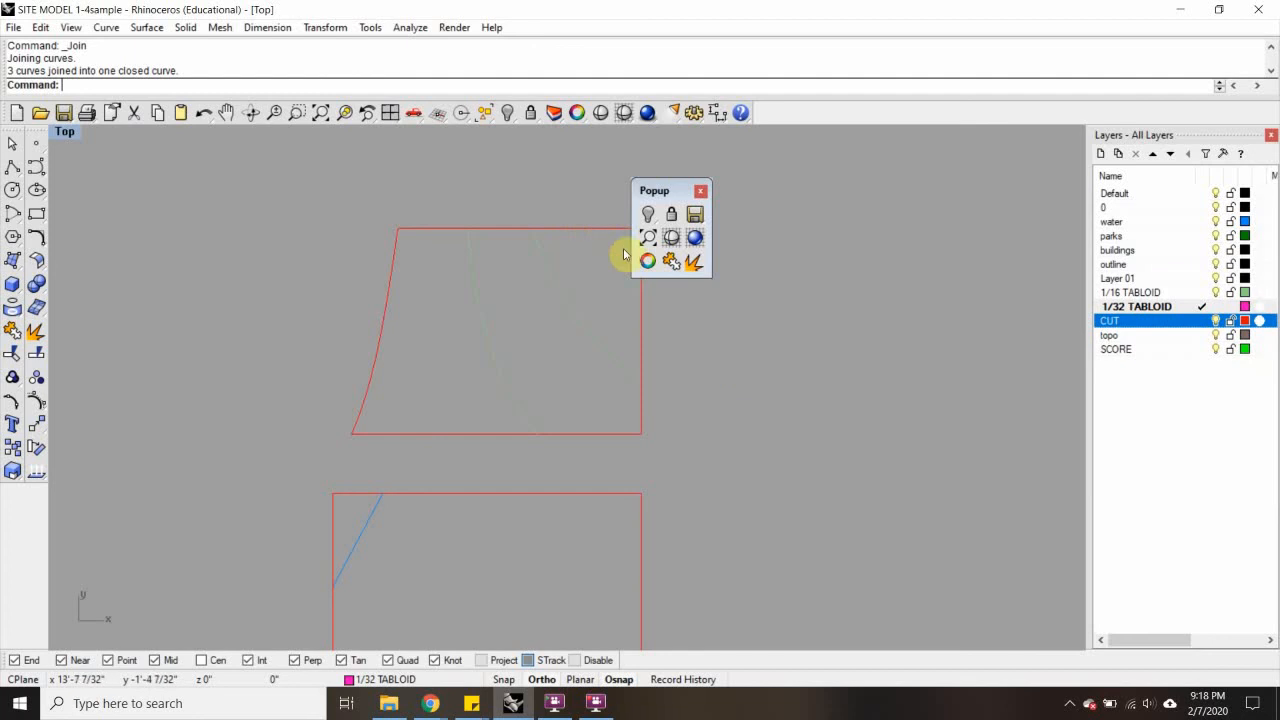
Move the three contours inside the trimmed template to the SCORE layer
drag(446, 310, 444, 305)
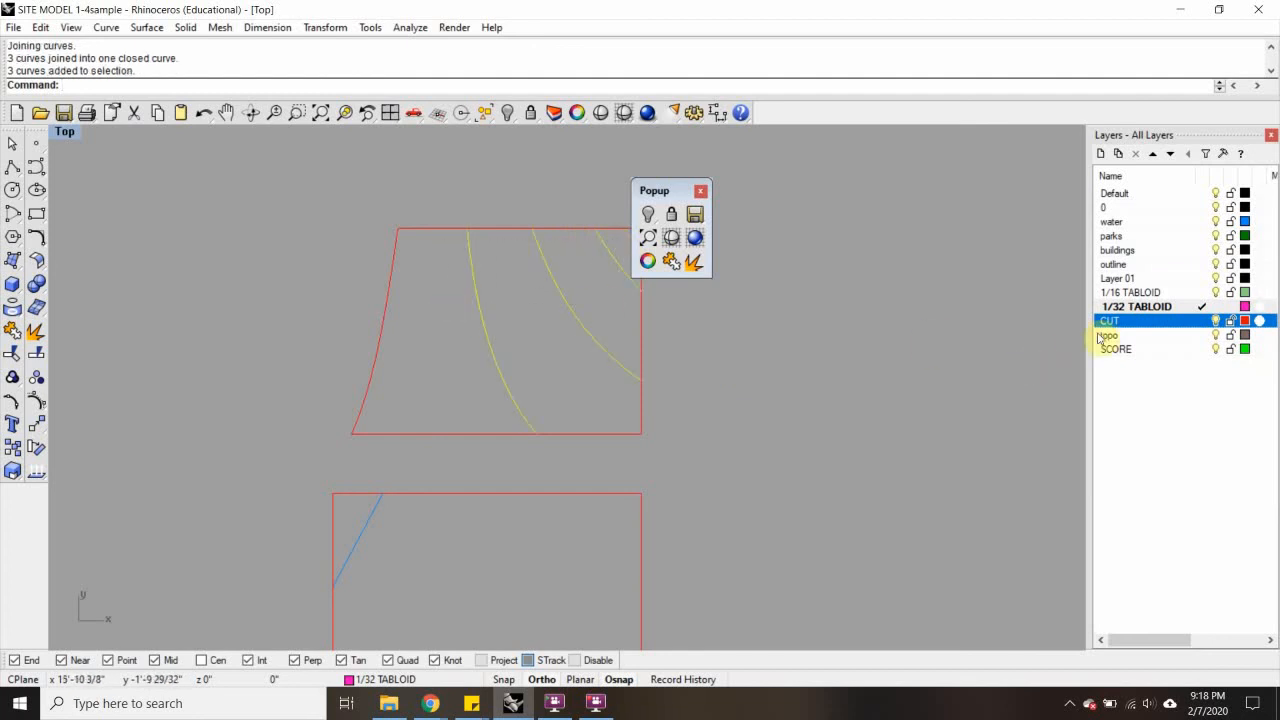
right_click(1152, 349)
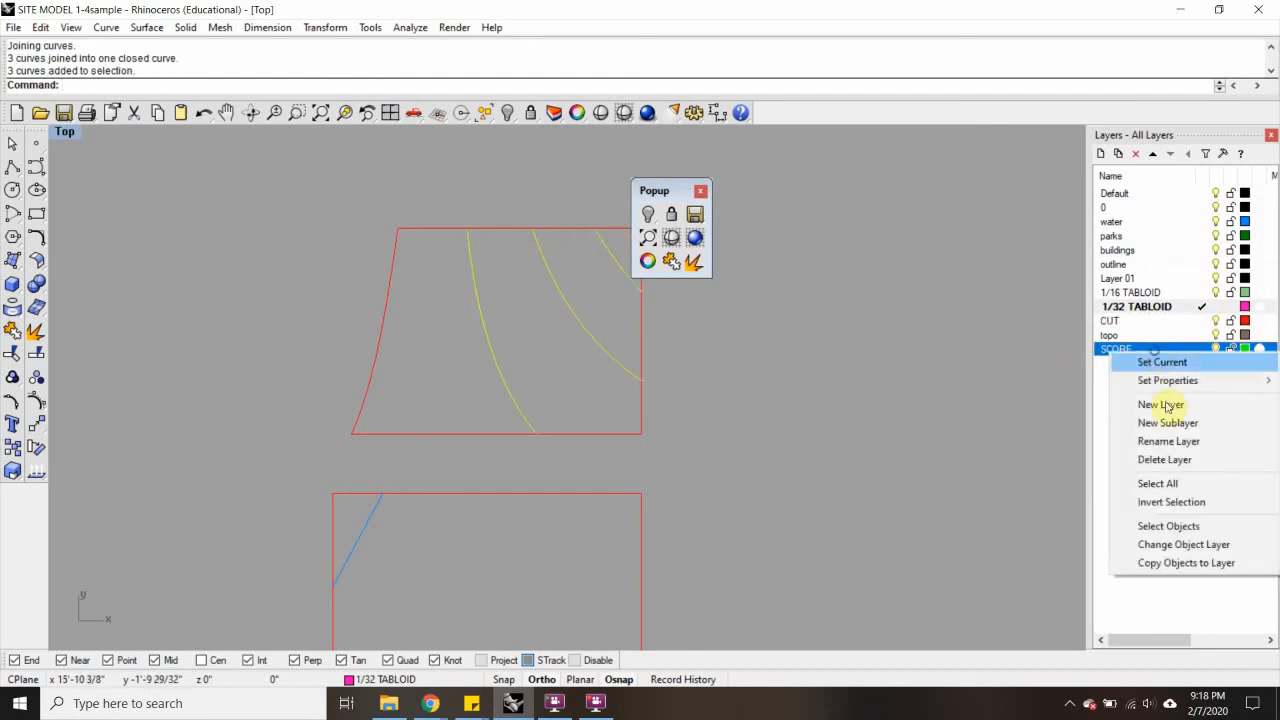
click(1189, 546)
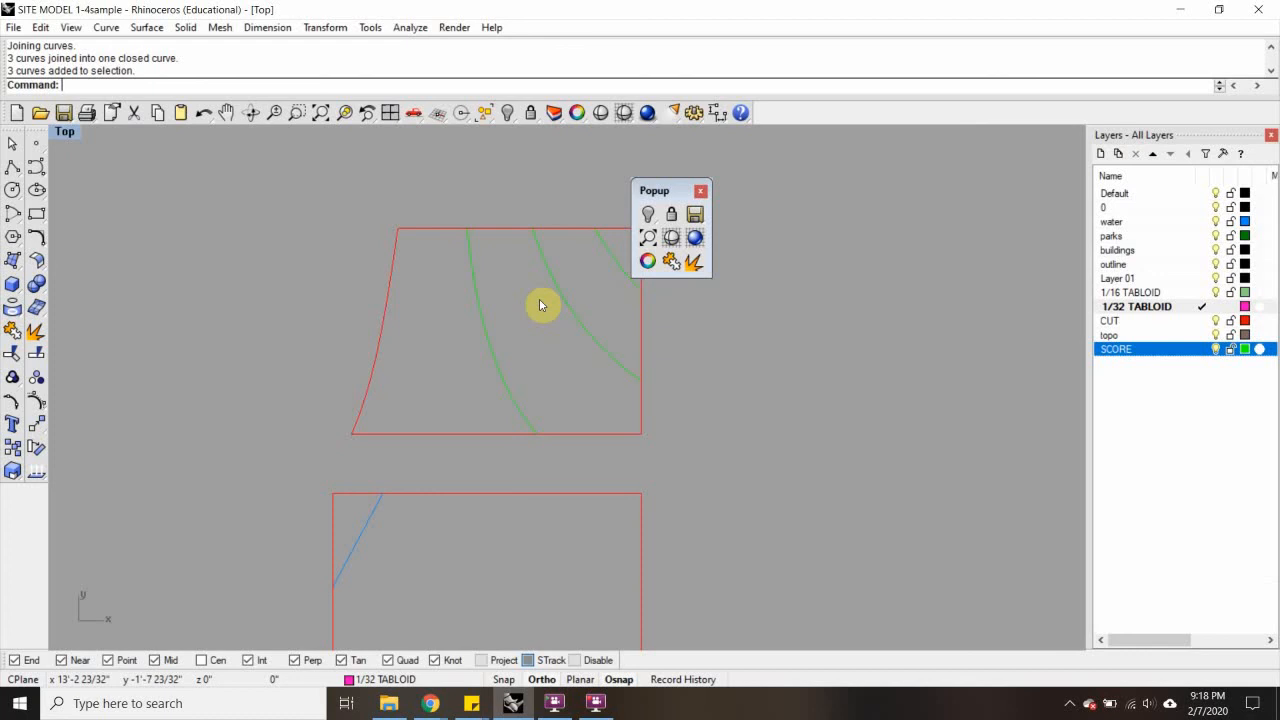
Delete the magenta outline copies with their contour and river curves stacked above the trimmed template
right_drag(545, 295, 493, 337)
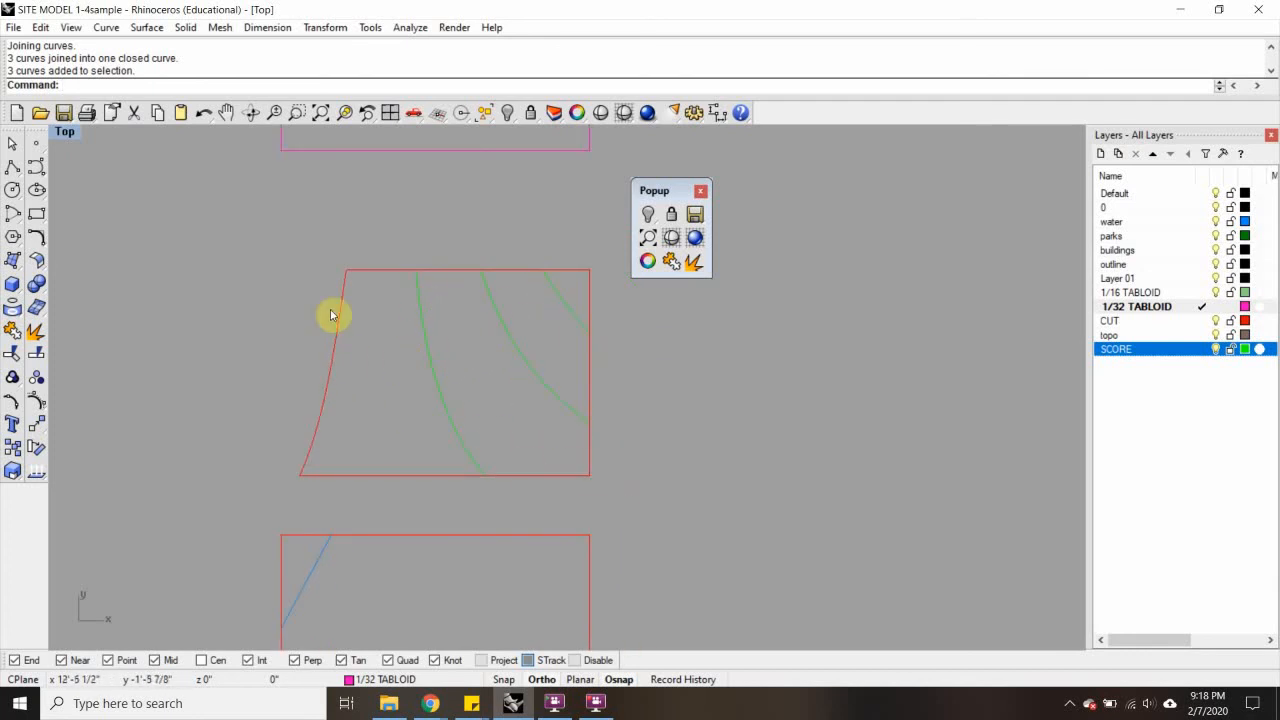
scroll(343, 308, down, 4)
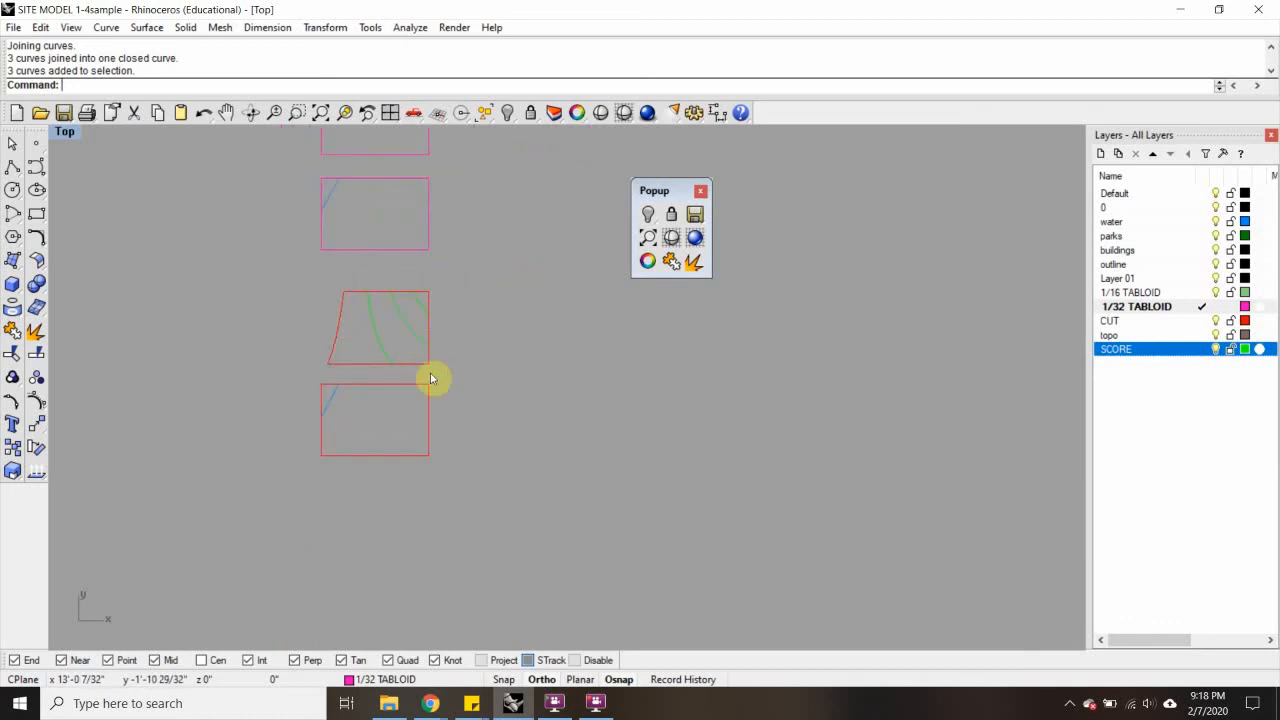
right_drag(457, 205, 420, 357)
scroll(420, 357, down, 3)
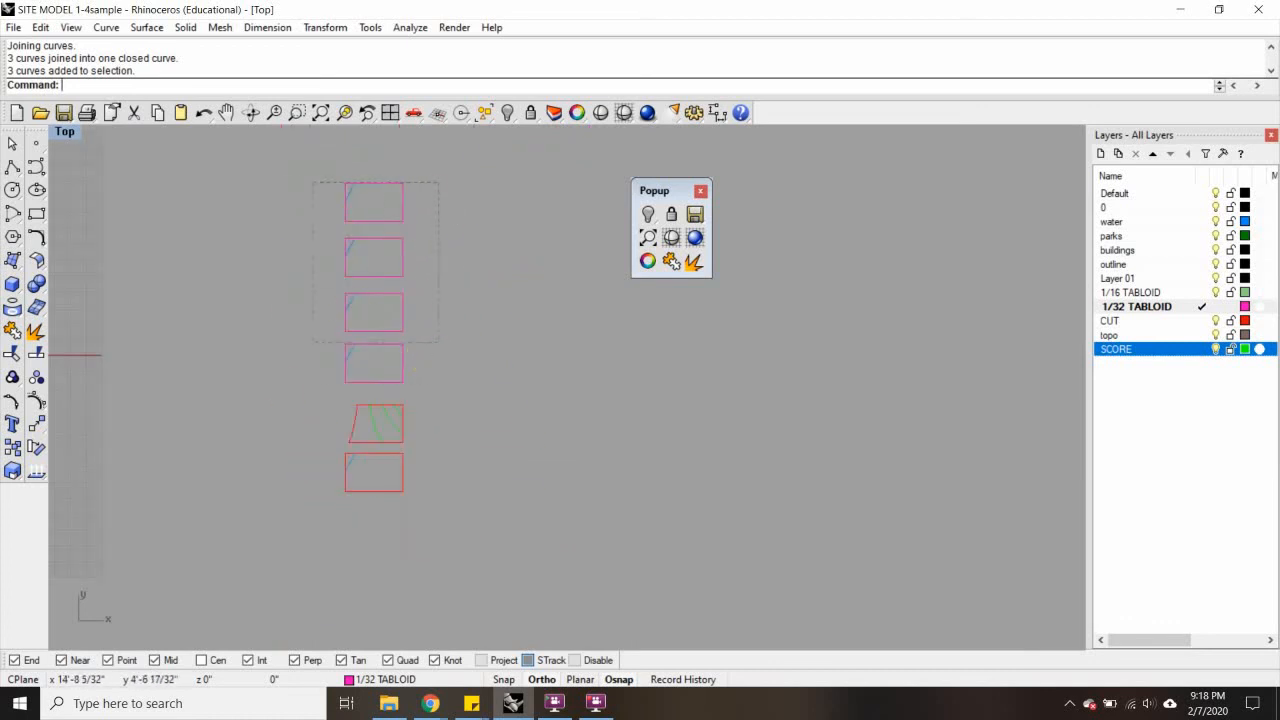
drag(277, 386, 279, 383)
key(Delete)
Copy the trimmed template with its cut outline and score contours to a spot directly above it
scroll(414, 414, up, 3)
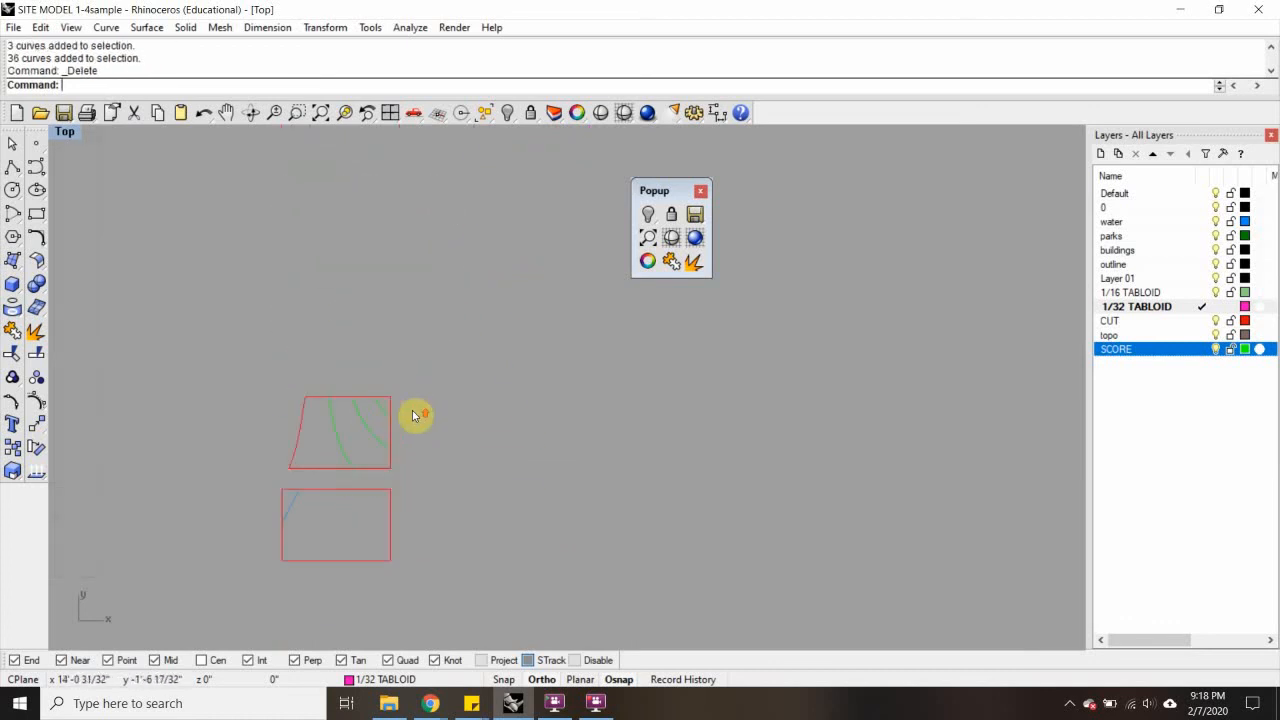
drag(414, 377, 290, 475)
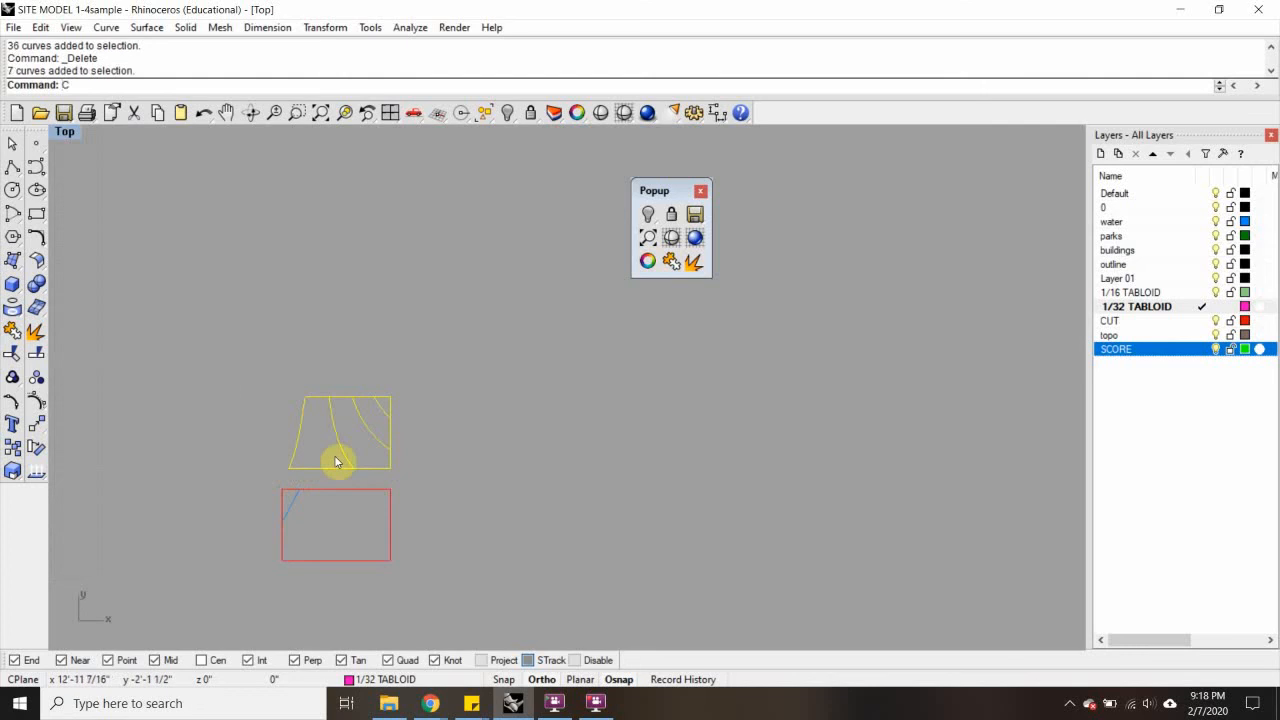
key(Return)
click(423, 469)
click(423, 363)
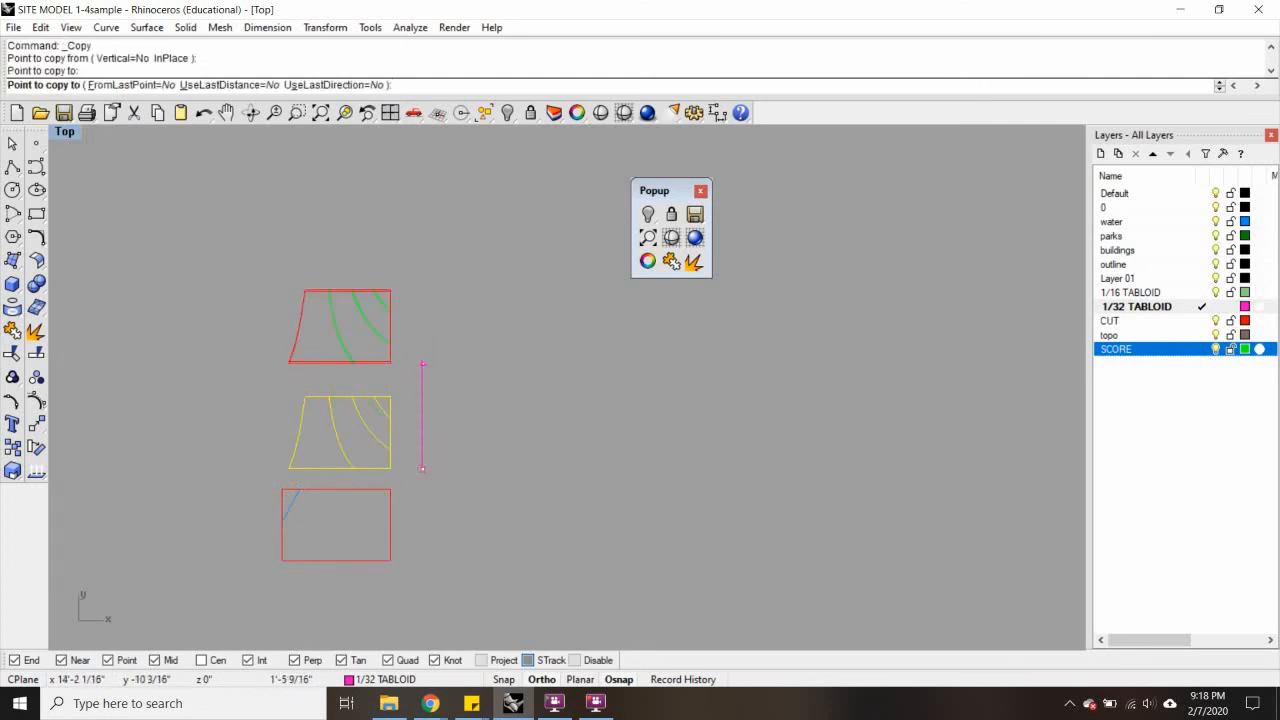
key(Return)
Trim the new copy's outline at its first score contour and delete the leftover curved edge
click(340, 334)
text(tr)
key(Return)
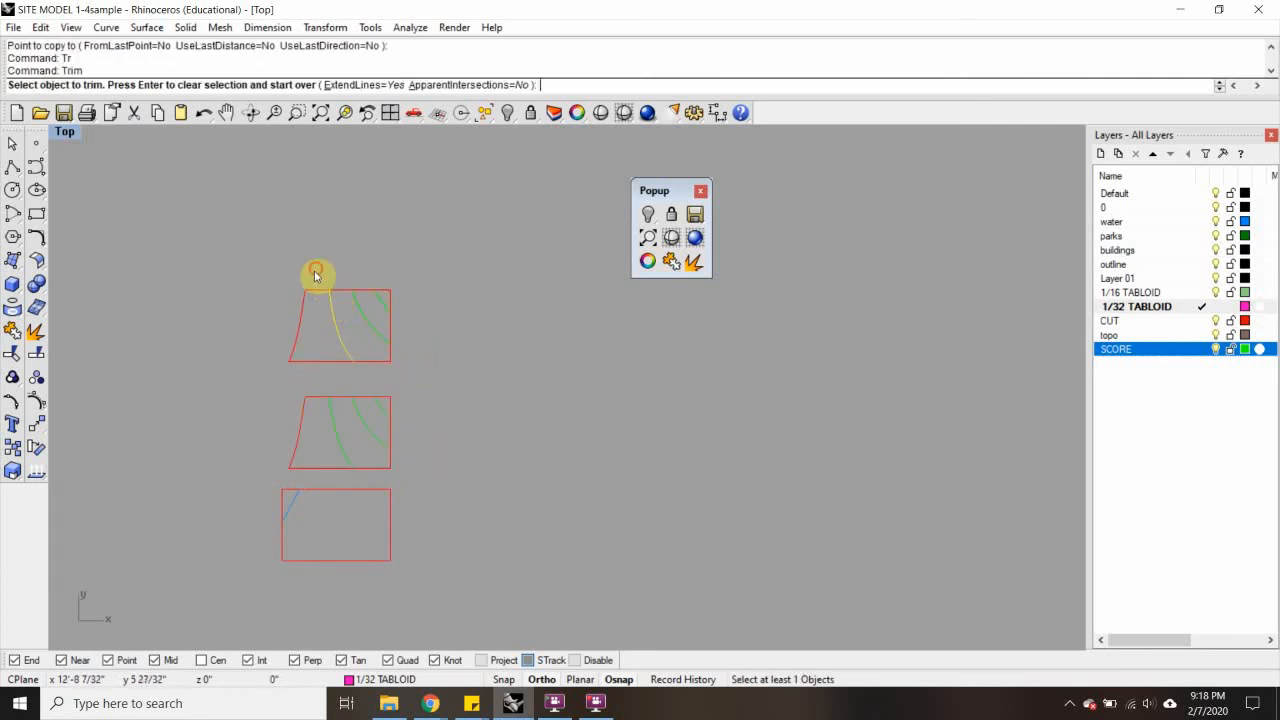
drag(314, 277, 250, 373)
key(Return)
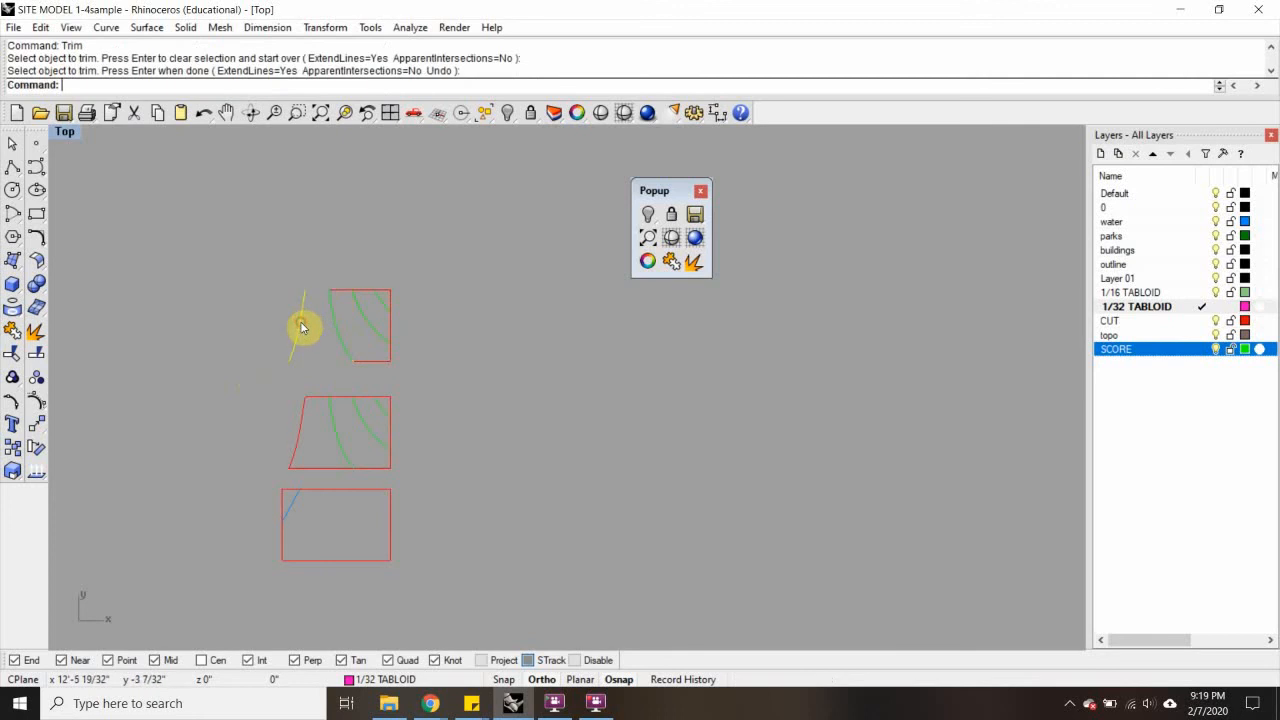
key(Delete)
Move the copy's first contour to the CUT layer and join it with the remaining edges into a closed outline
click(345, 342)
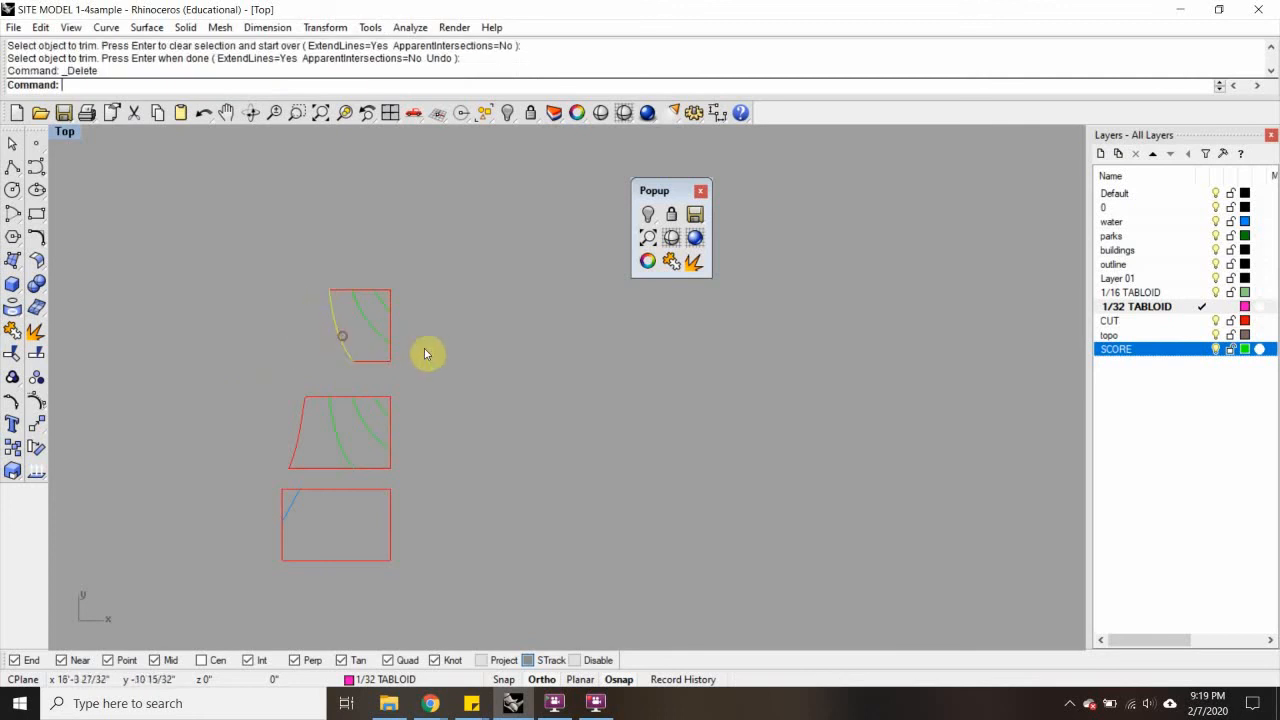
click(1180, 323)
right_click(1180, 323)
click(1200, 513)
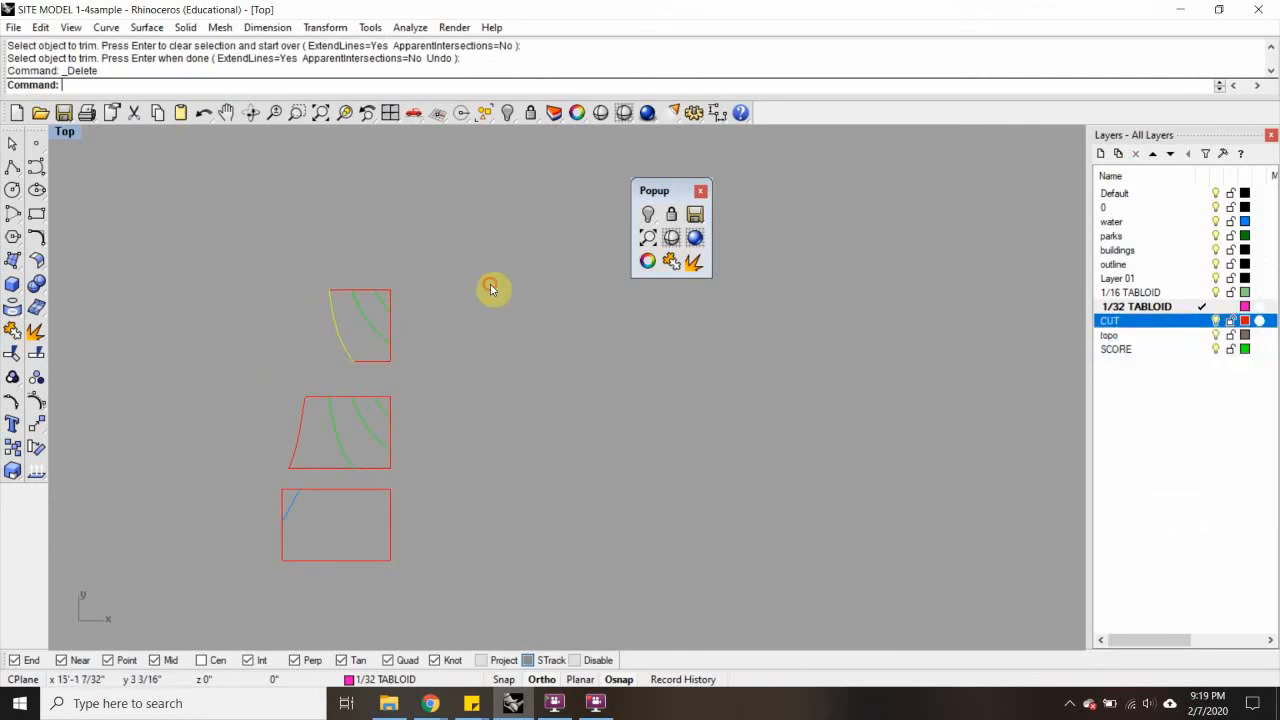
drag(334, 259, 373, 360)
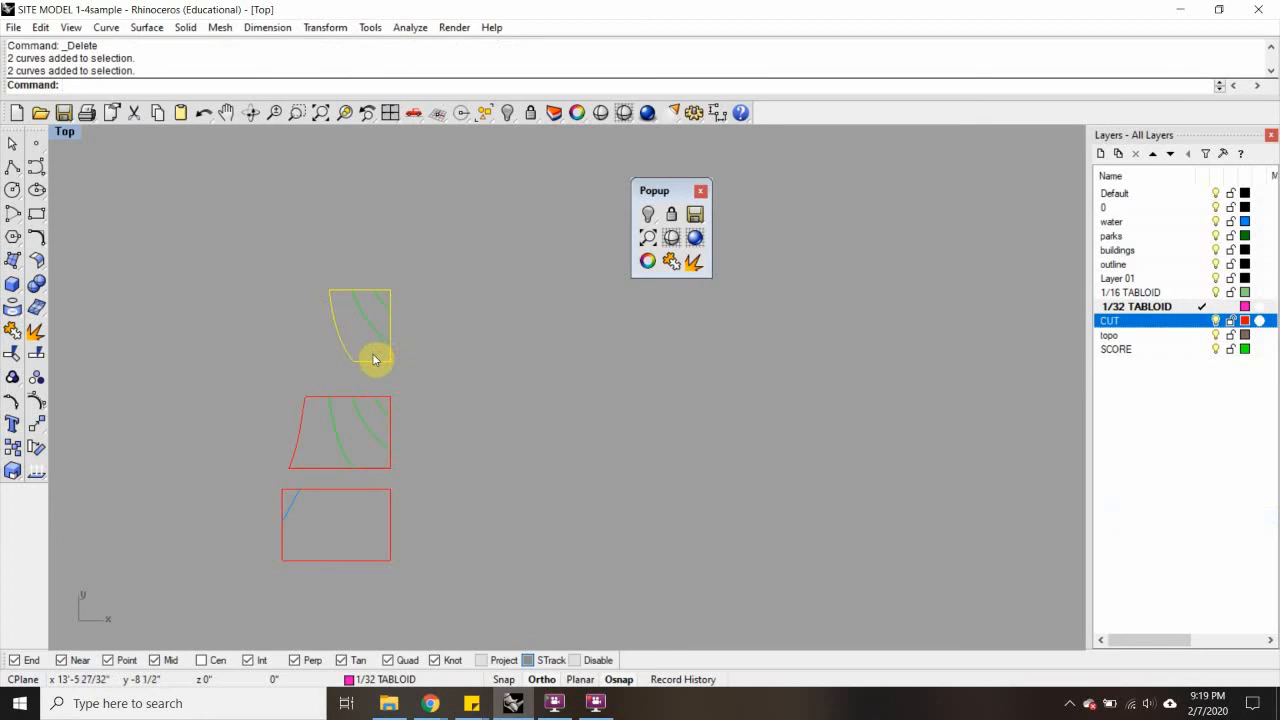
key(ctrl+j)
Copy the topmost template with its closed cut outline and two score contours to a spot directly above it
drag(450, 258, 280, 378)
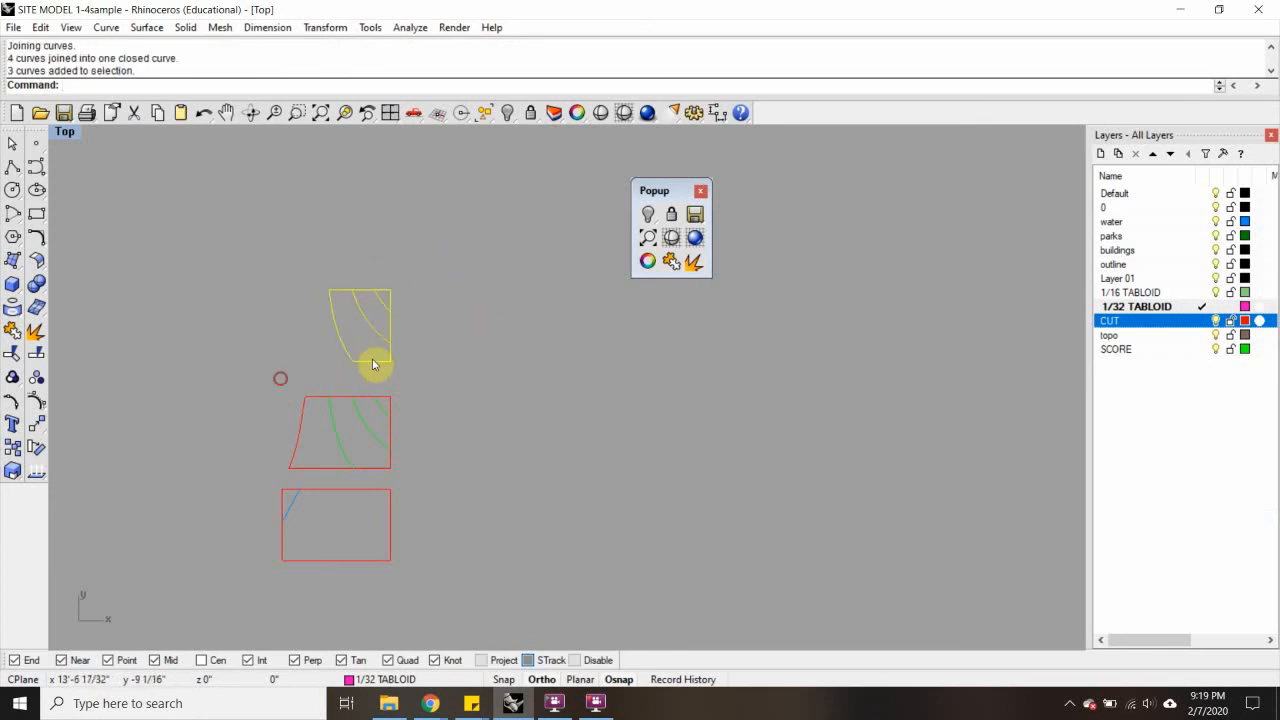
text(CO)
key(Return)
click(446, 361)
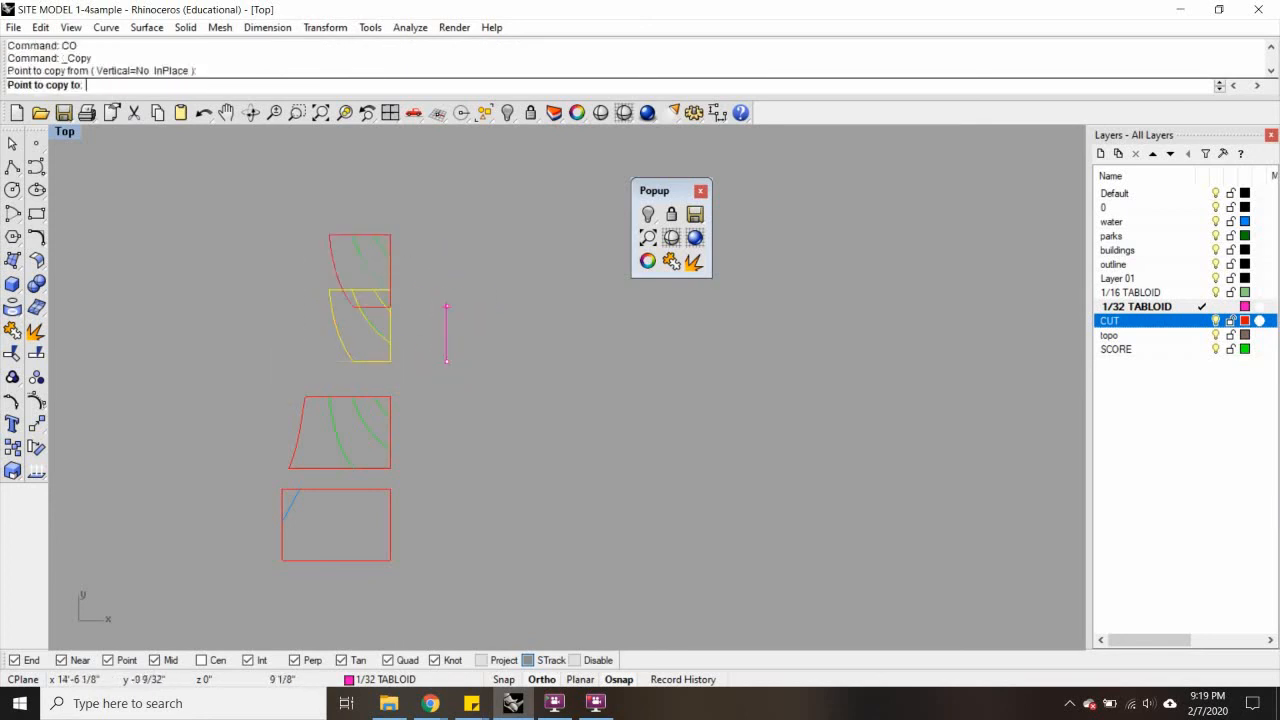
click(454, 269)
key(Return)
Trim the new copy's outline at its first score contour, removing the part on the curved-edge side
scroll(447, 305, up, 3)
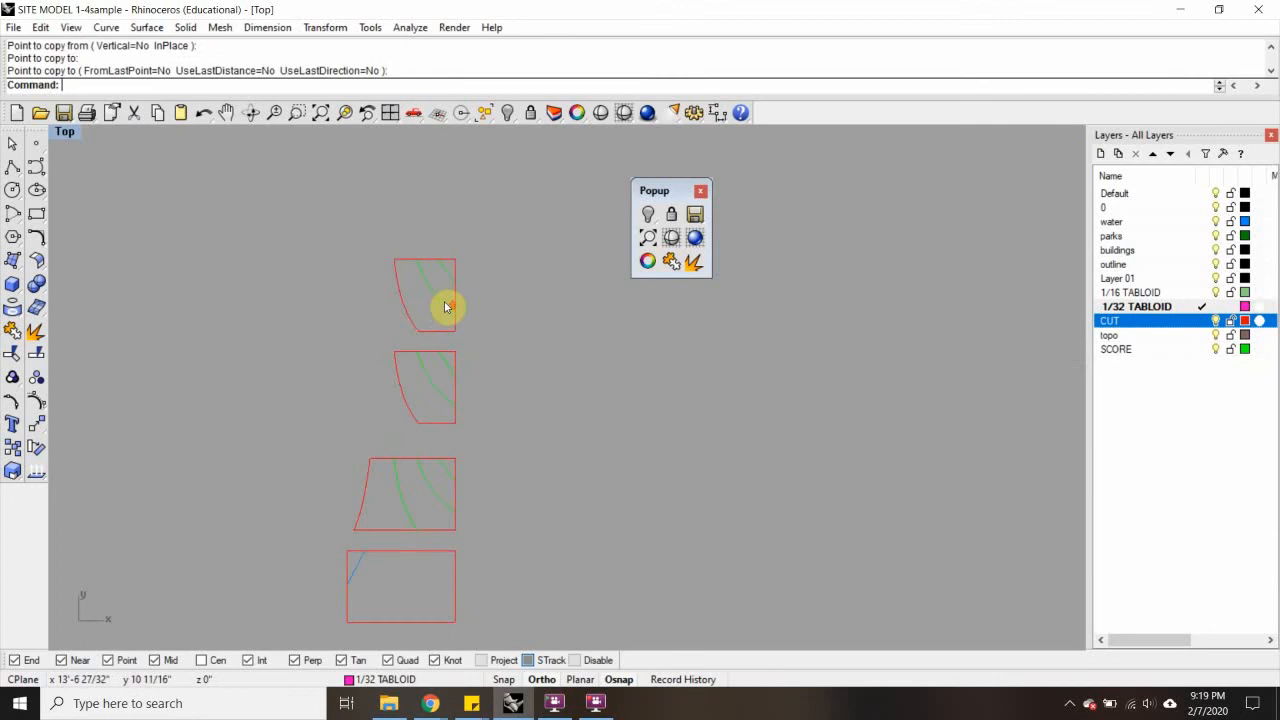
text(trim)
key(Return)
click(362, 320)
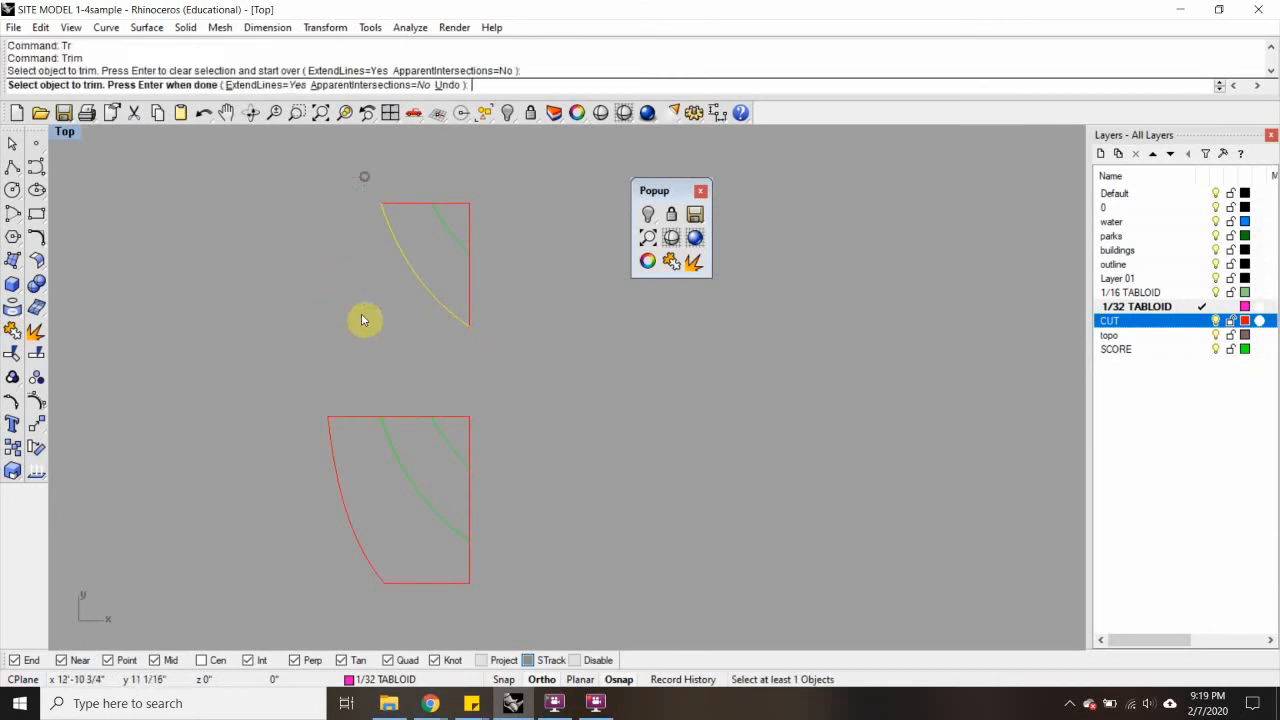
key(Return)
Join the trimmed edges with the first contour into a closed outline and move it to the CUT layer
click(442, 311)
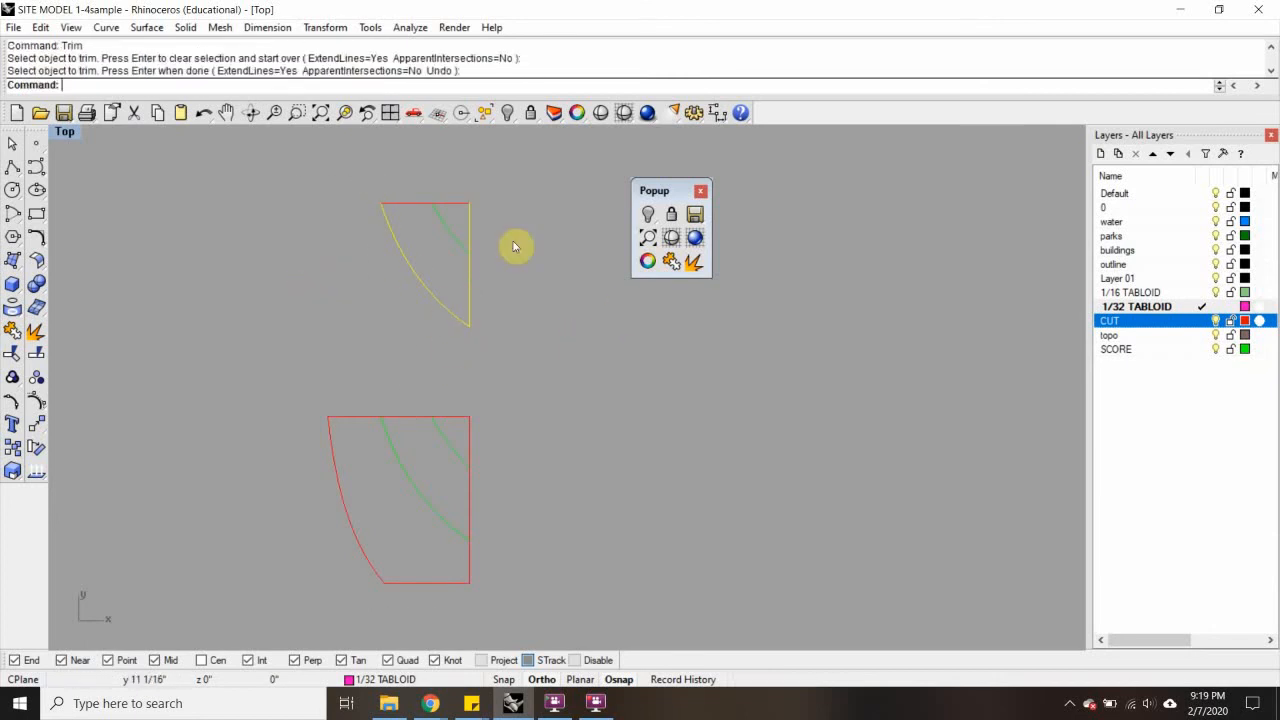
key(ctrl+j)
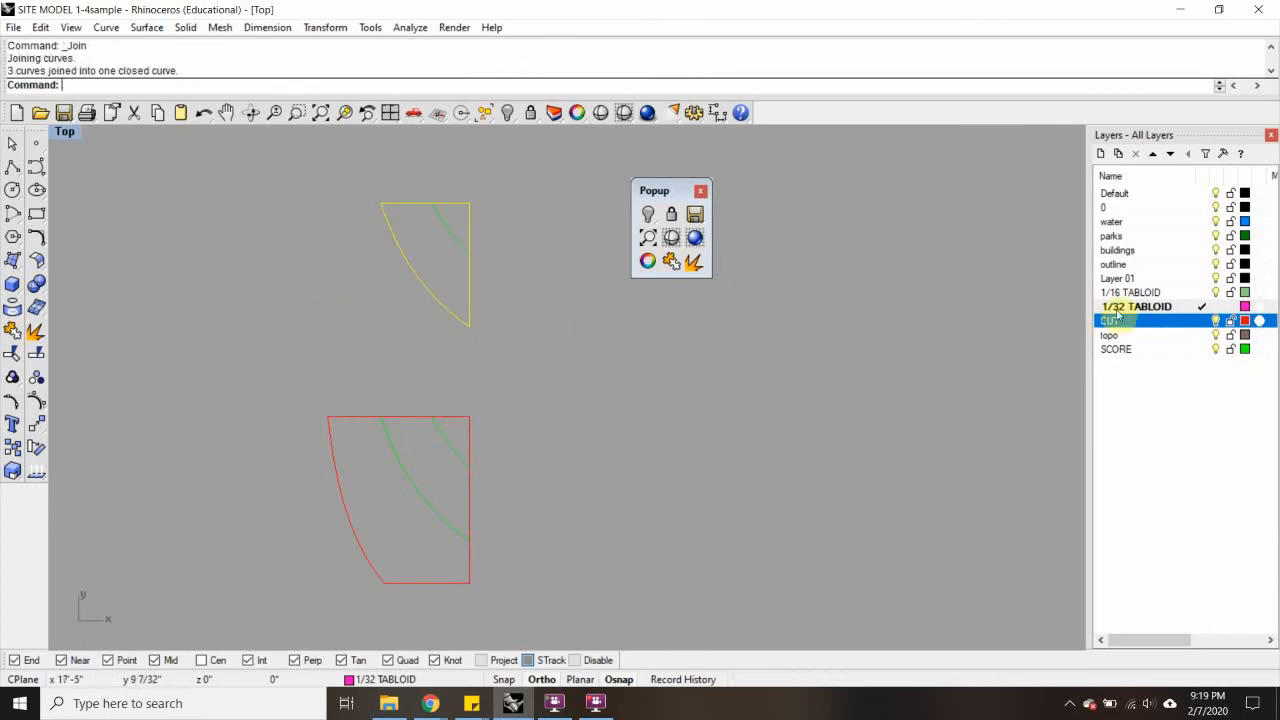
right_click(1115, 321)
click(1190, 513)
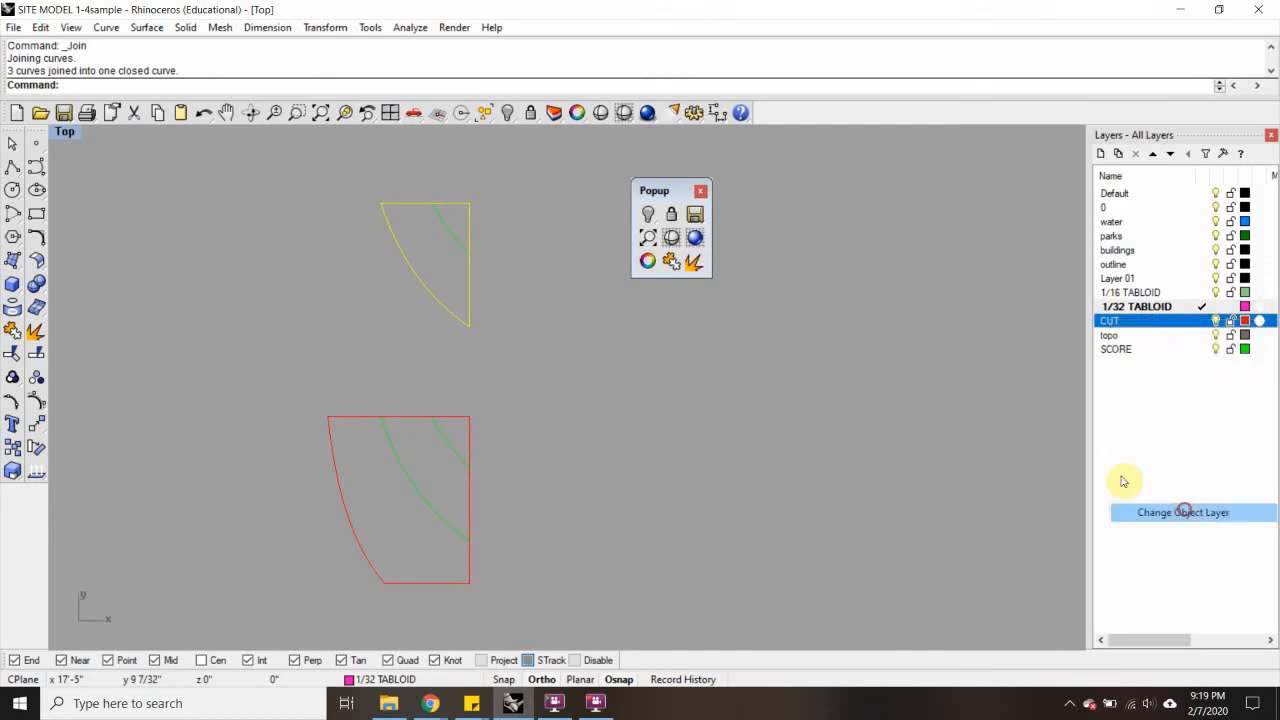
click(580, 351)
Copy the new triangular template with its remaining score contour to a spot directly above it
right_drag(537, 250, 583, 334)
drag(371, 418, 373, 412)
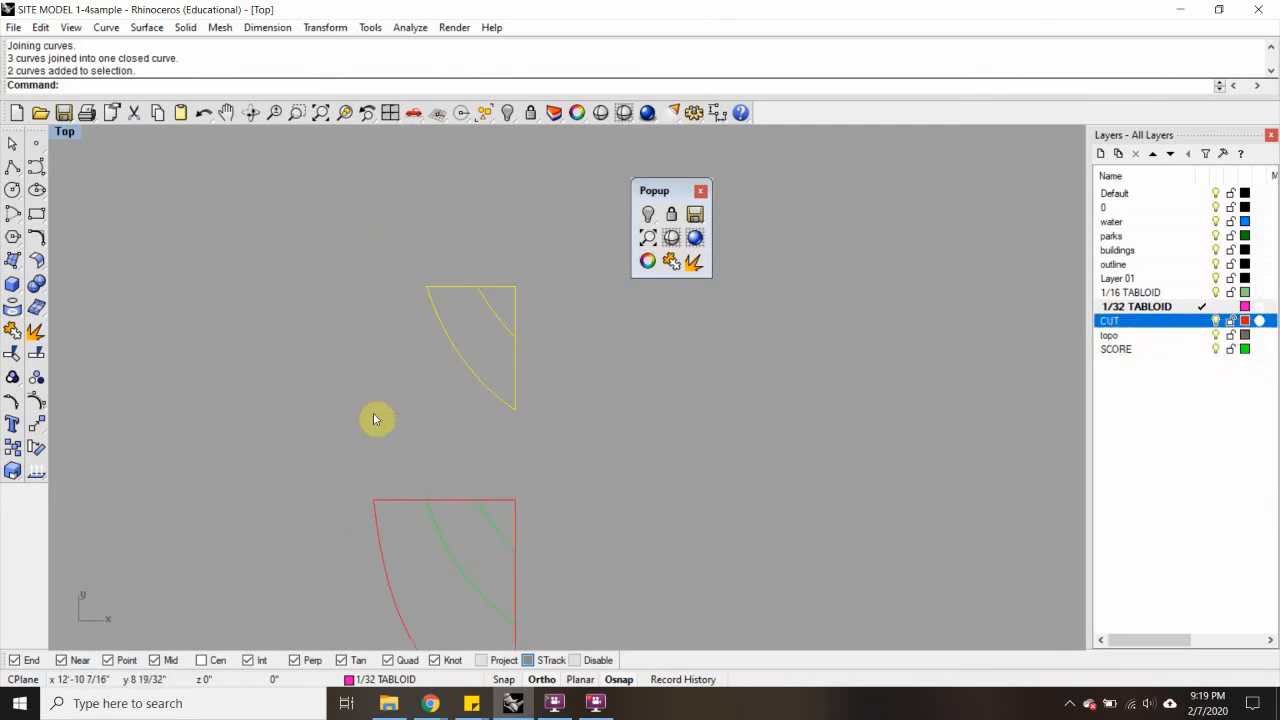
text(CO)
key(Return)
click(383, 386)
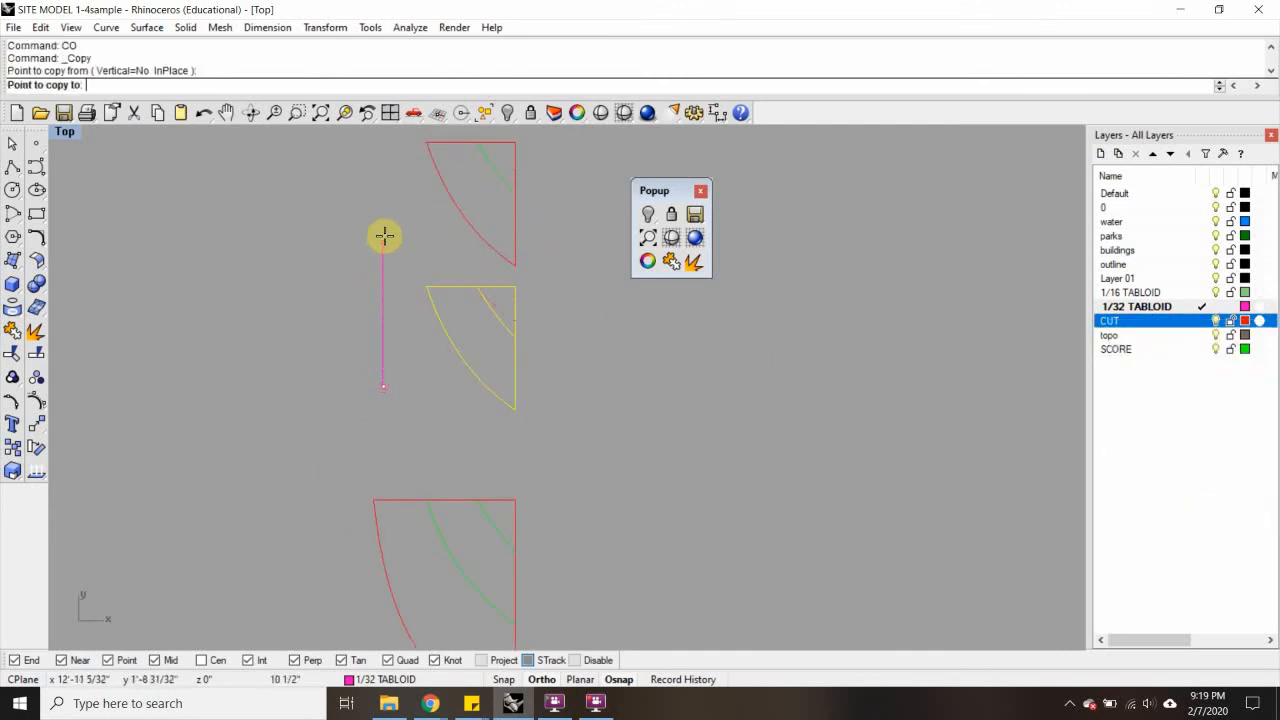
click(384, 236)
right_click(384, 236)
Trim the topmost copy's outline at its score contour so that only the small corner piece is left
click(562, 186)
click(507, 178)
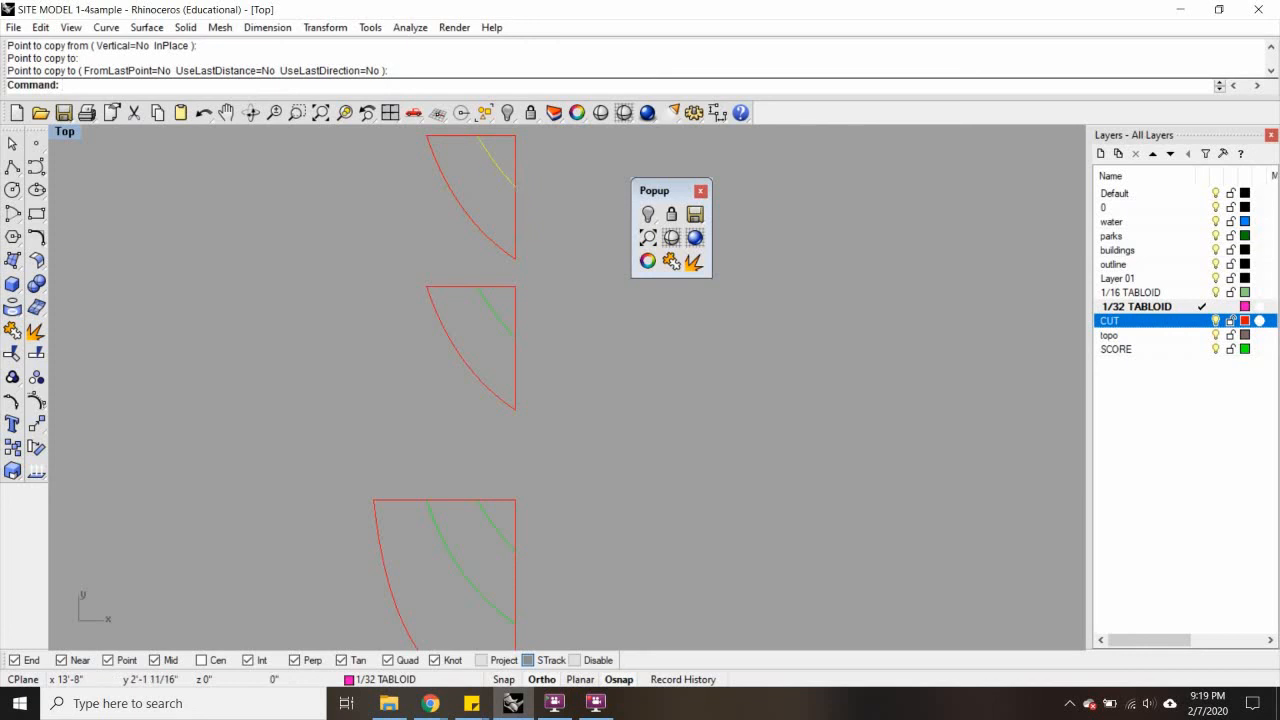
text(TR)
right_click(524, 217)
click(478, 229)
right_click(523, 203)
Join the corner edges and the contour into a closed outline and move it to the CUT layer
drag(540, 147, 457, 198)
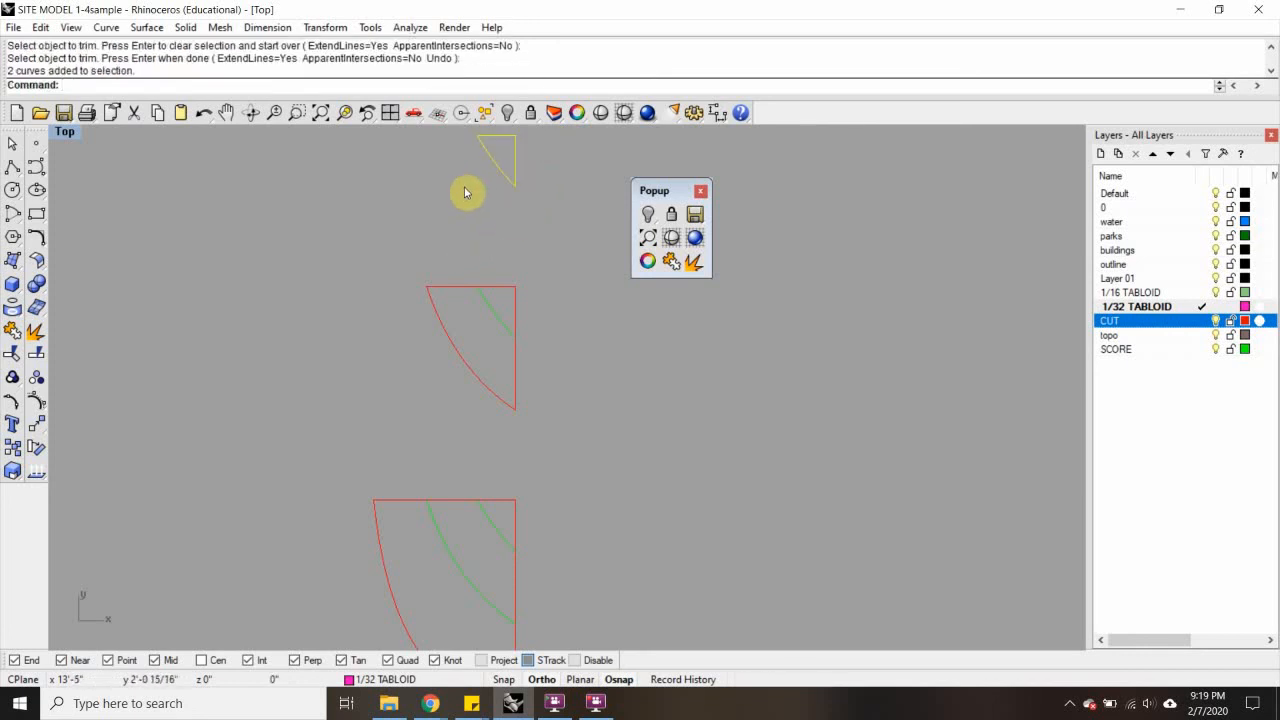
text(J)
key(Return)
right_click(1156, 319)
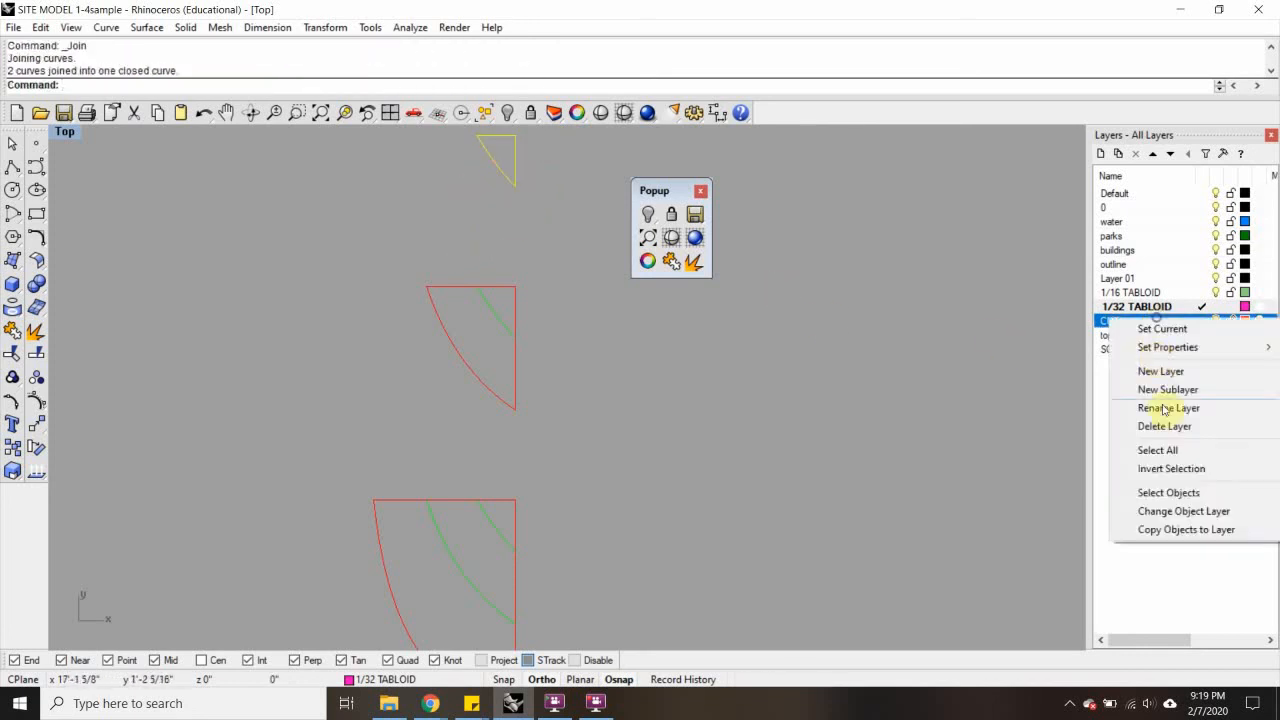
click(1183, 511)
Select all the stacked templates and examine the complete set of layer outlines and contours
scroll(694, 431, down, 3)
right_drag(665, 383, 577, 323)
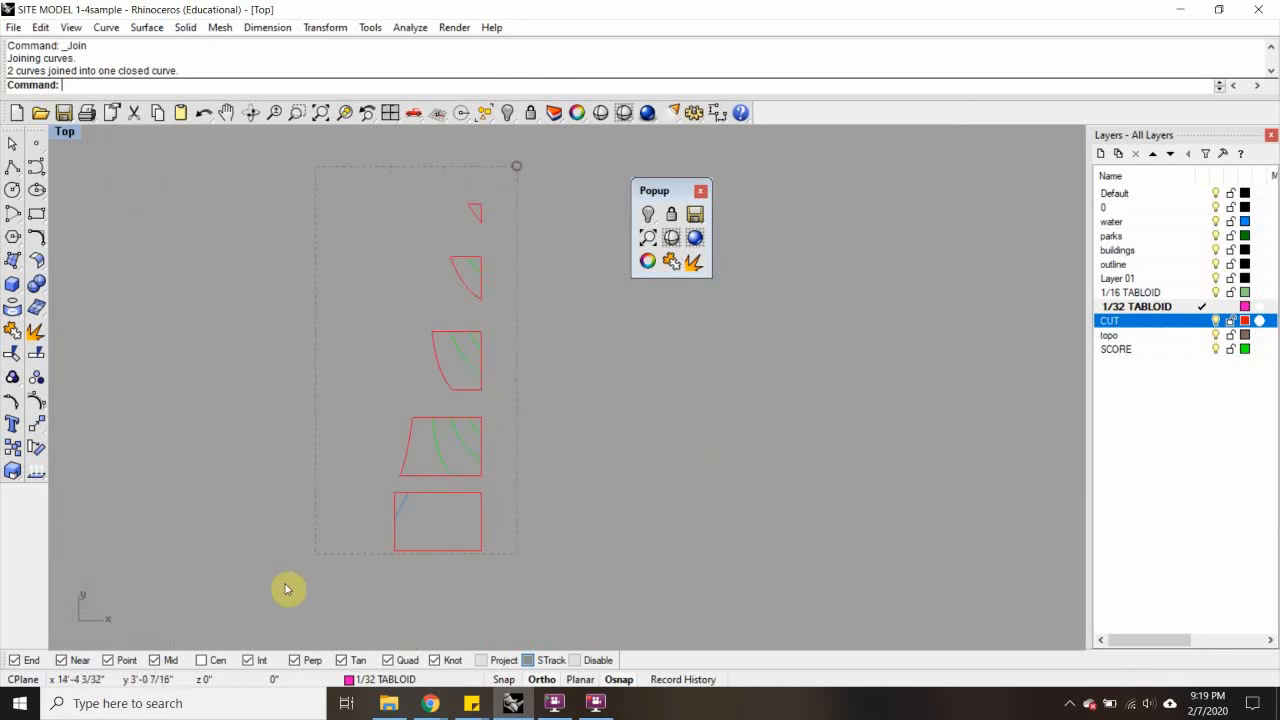
key(ctrl+a)
scroll(574, 420, down, 3)
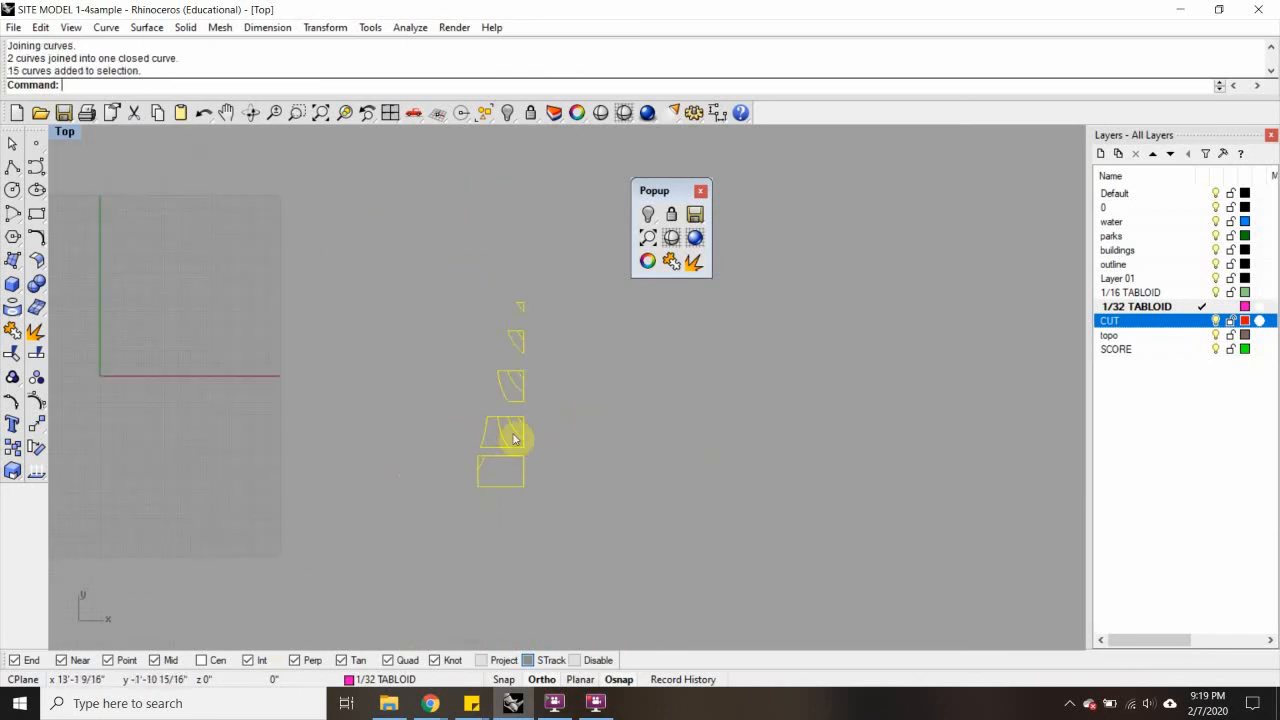
scroll(513, 438, up, 4)
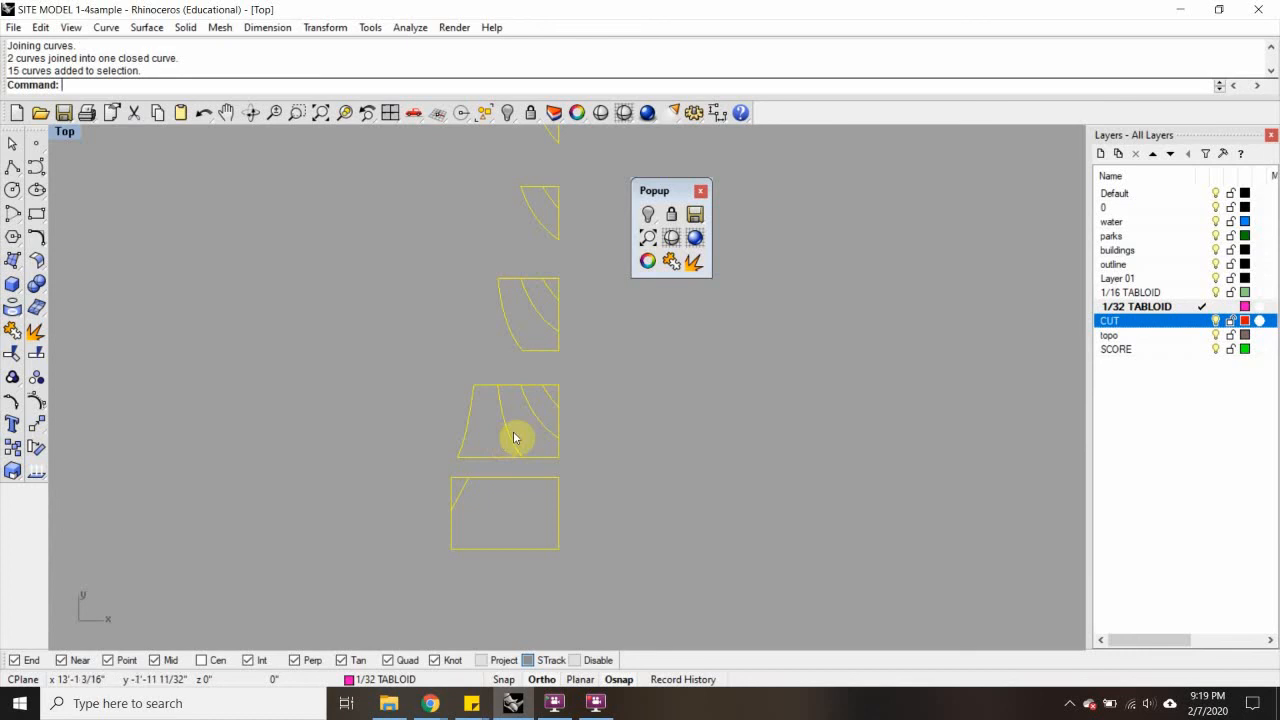
scroll(702, 387, down, 2)
right_drag(704, 390, 574, 451)
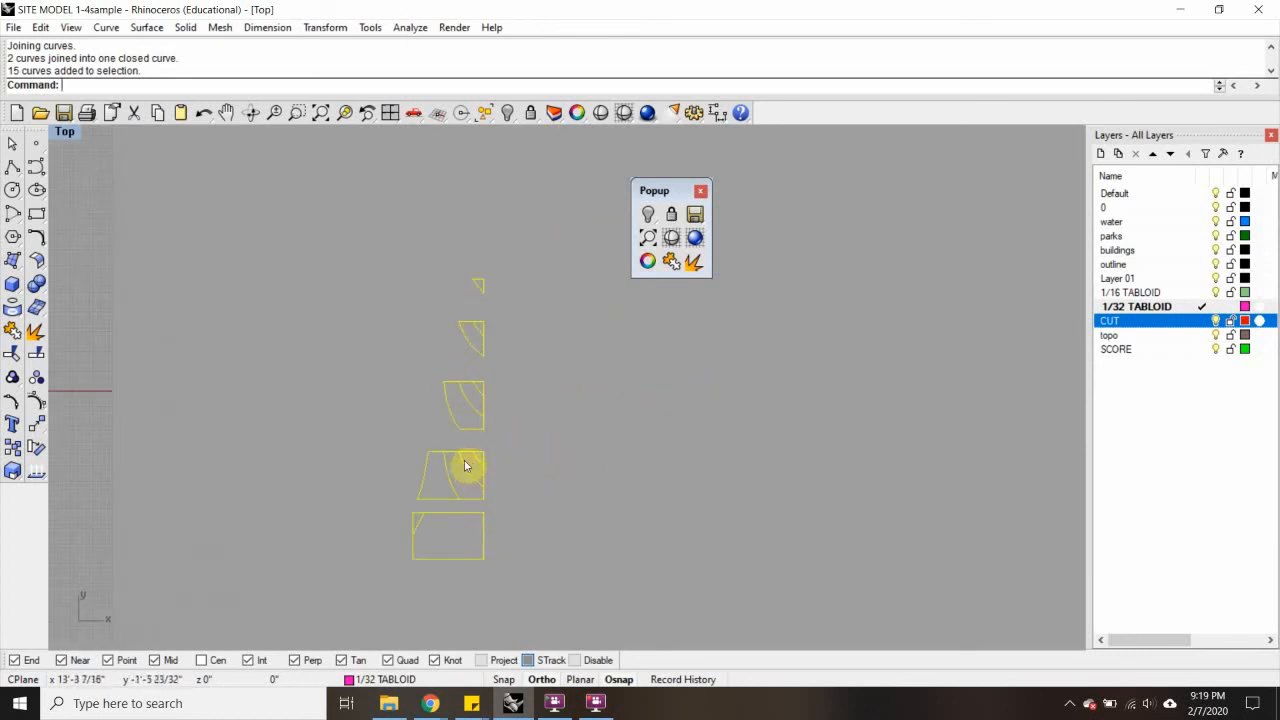
click(516, 460)
Move the blue river curve in the rectangular base template to the SCORE layer
scroll(449, 545, up, 5)
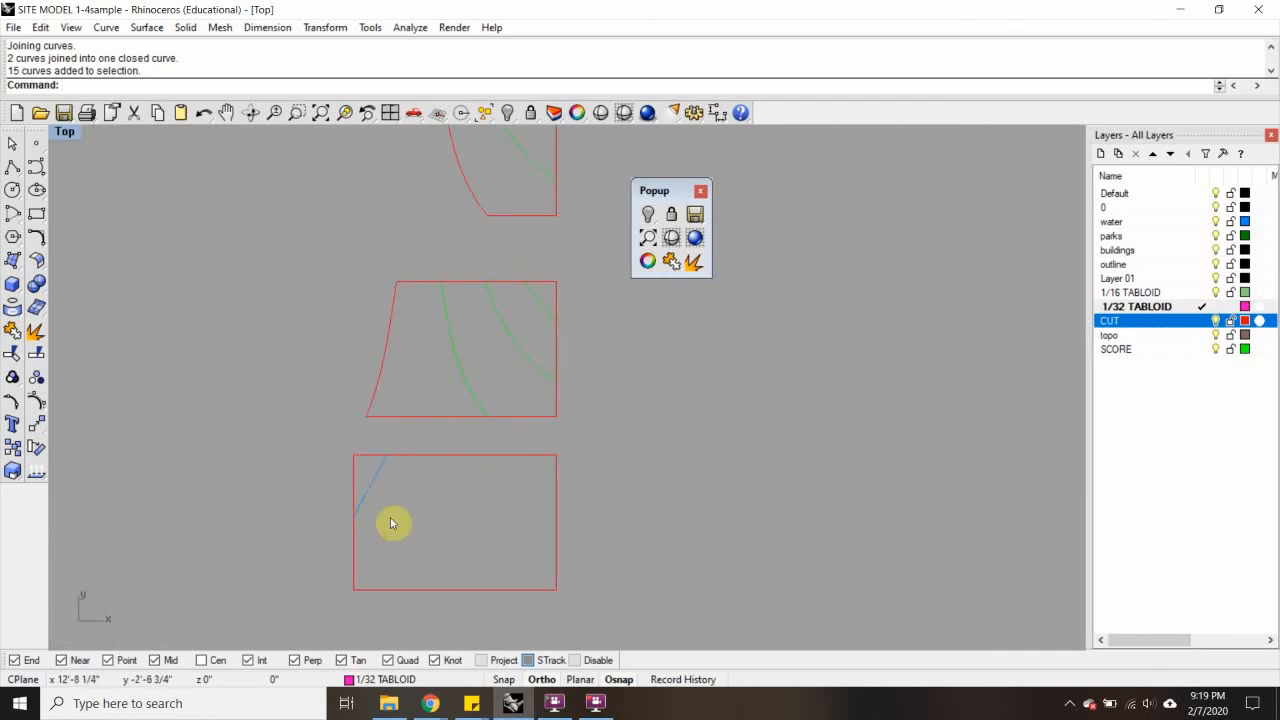
click(365, 493)
right_click(1112, 349)
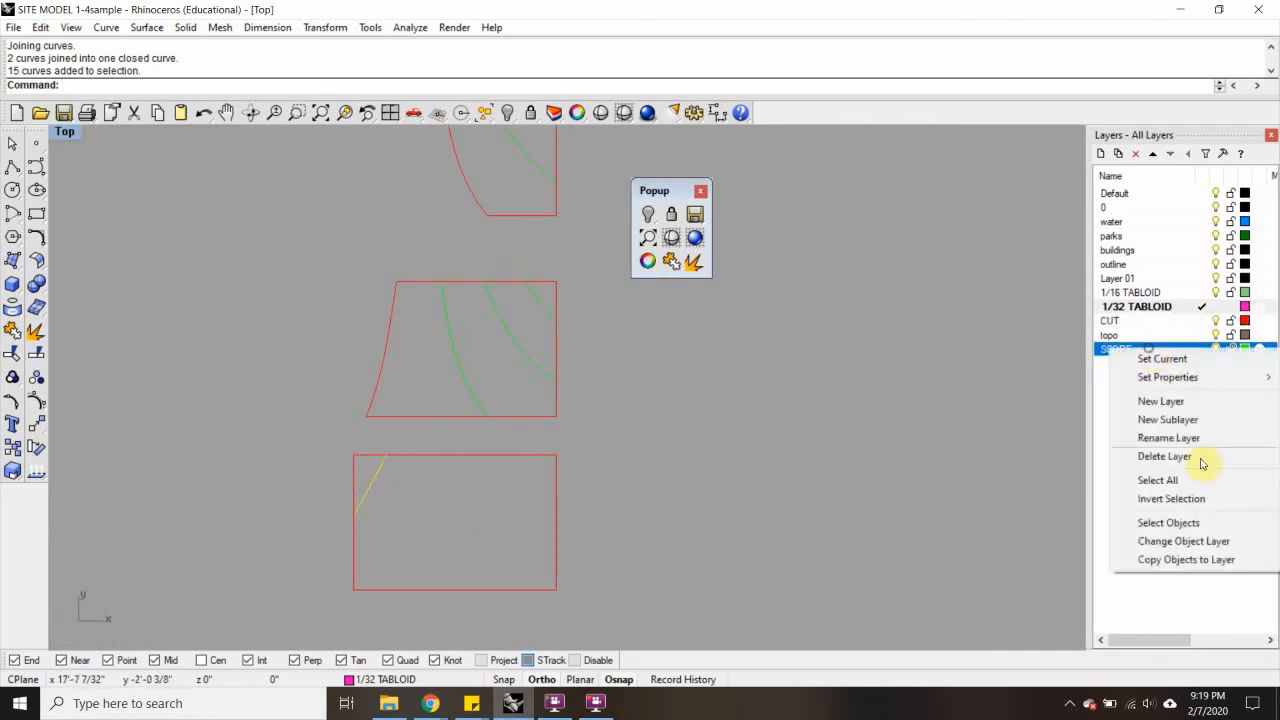
click(1186, 542)
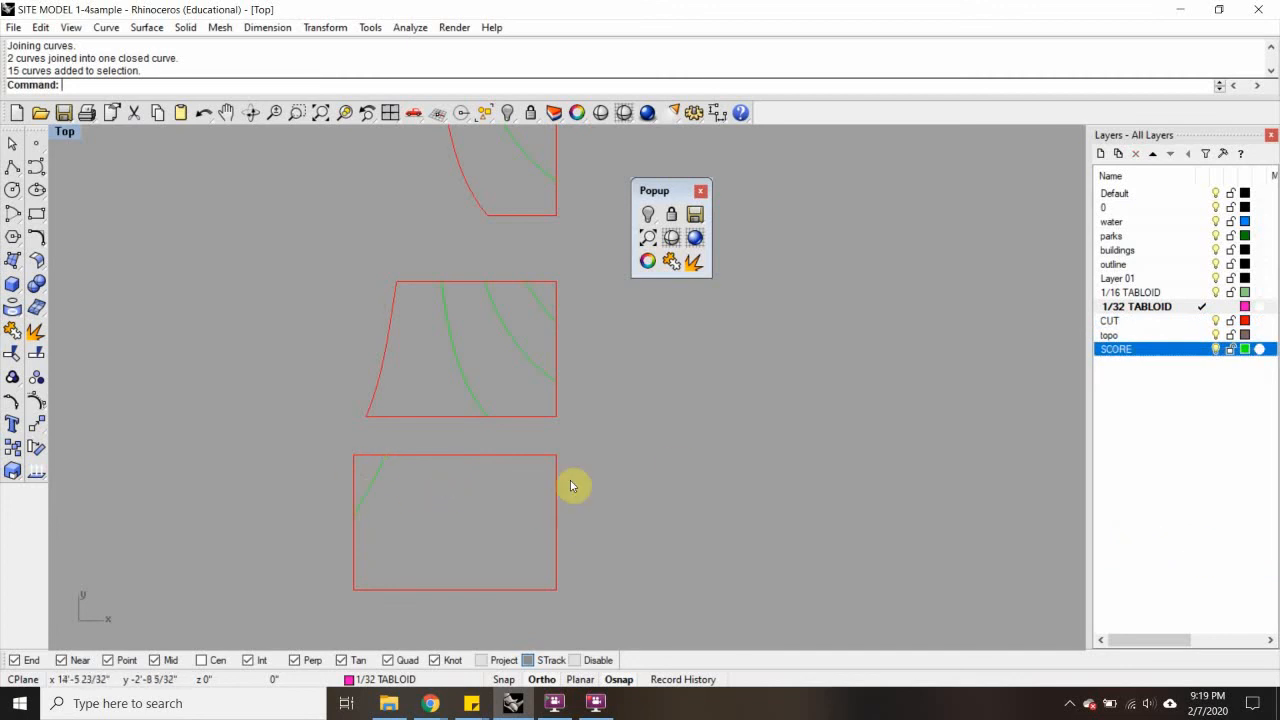
scroll(710, 435, down, 4)
right_drag(709, 434, 523, 417)
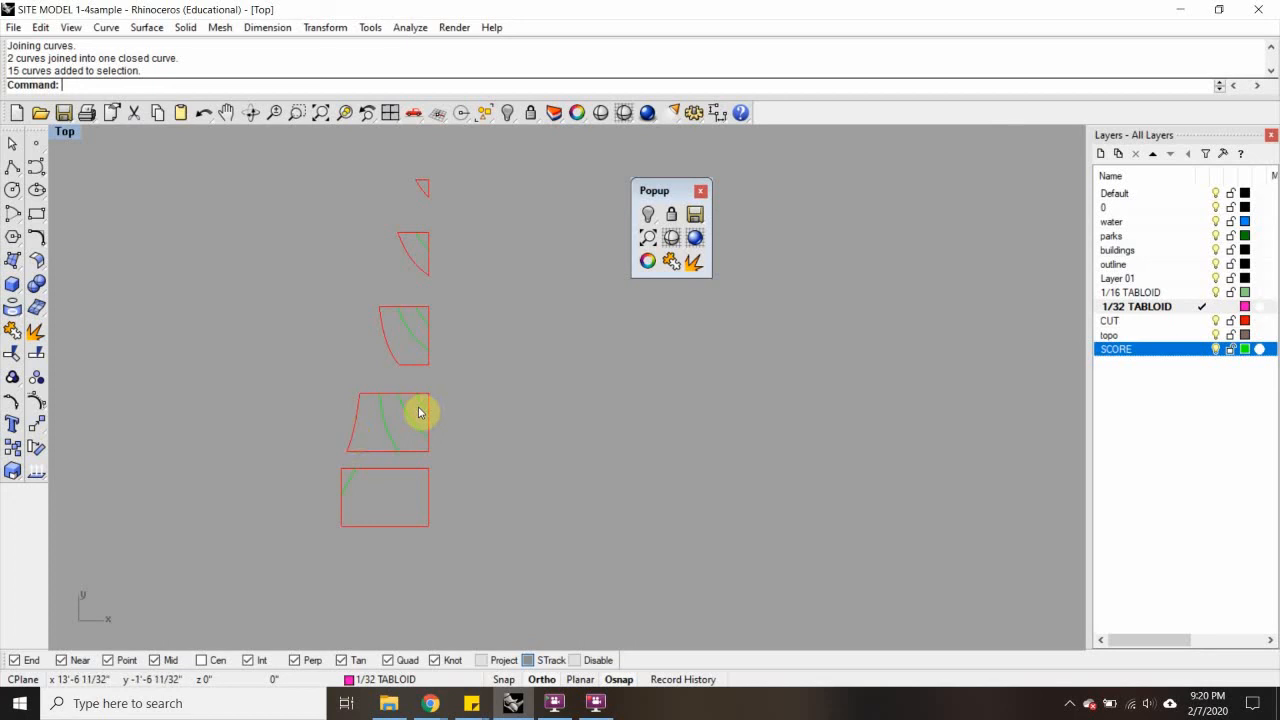
scroll(394, 423, up, 5)
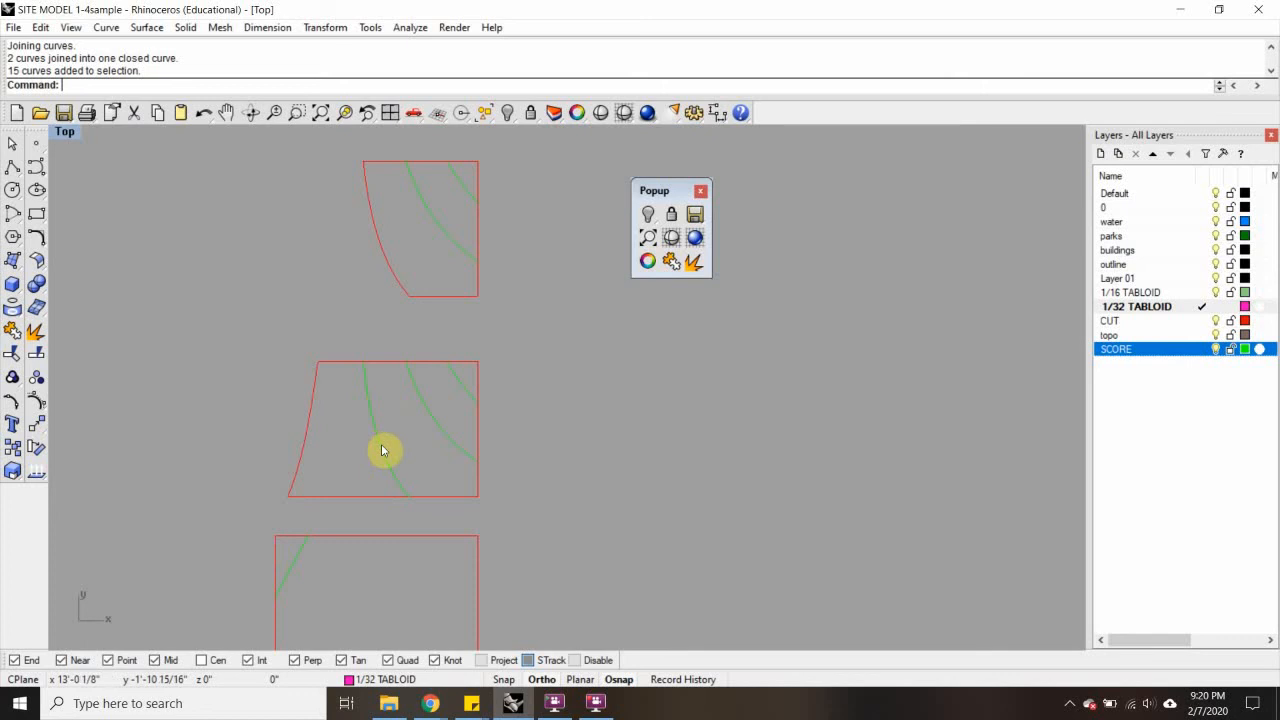
scroll(457, 391, down, 6)
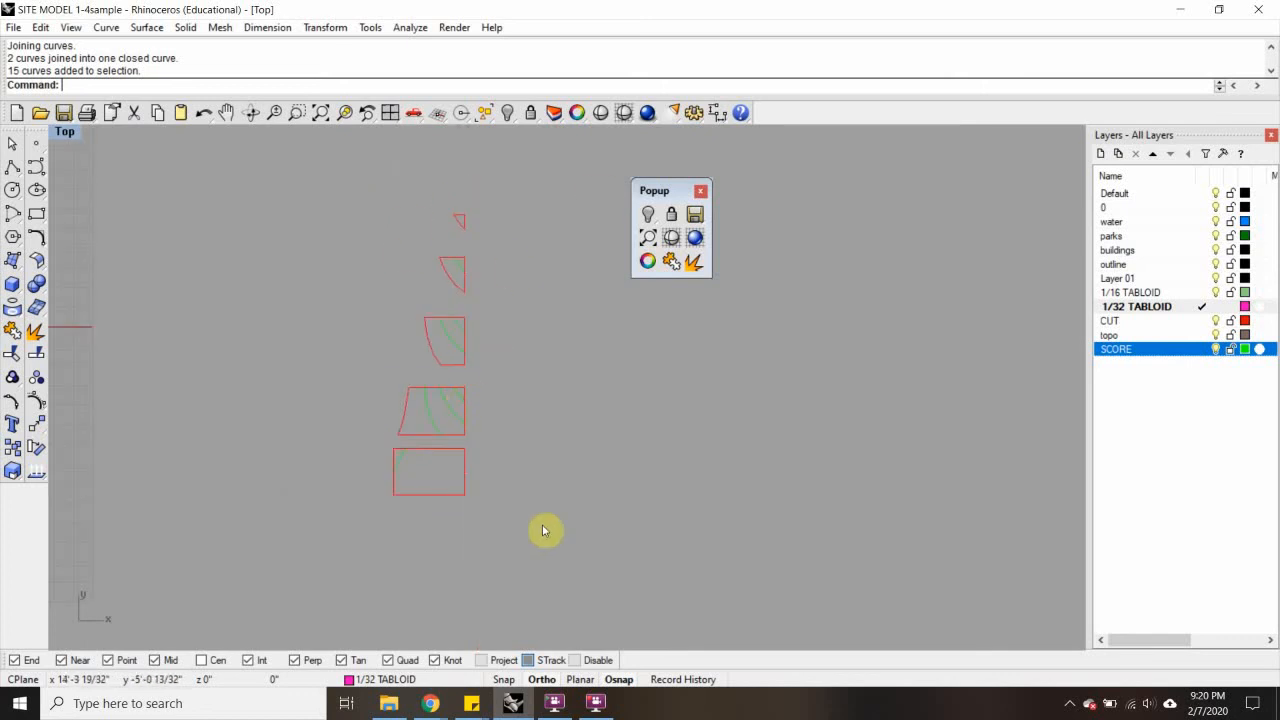
scroll(391, 355, down, 5)
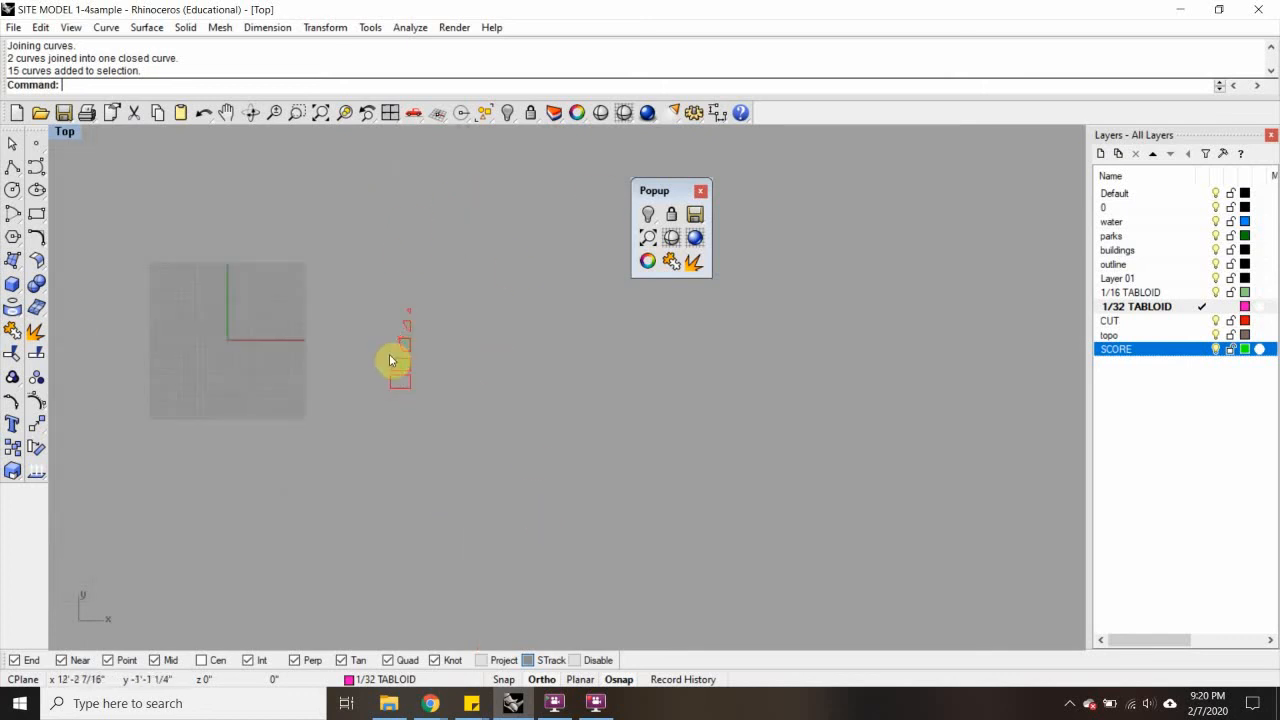
right_drag(275, 368, 408, 384)
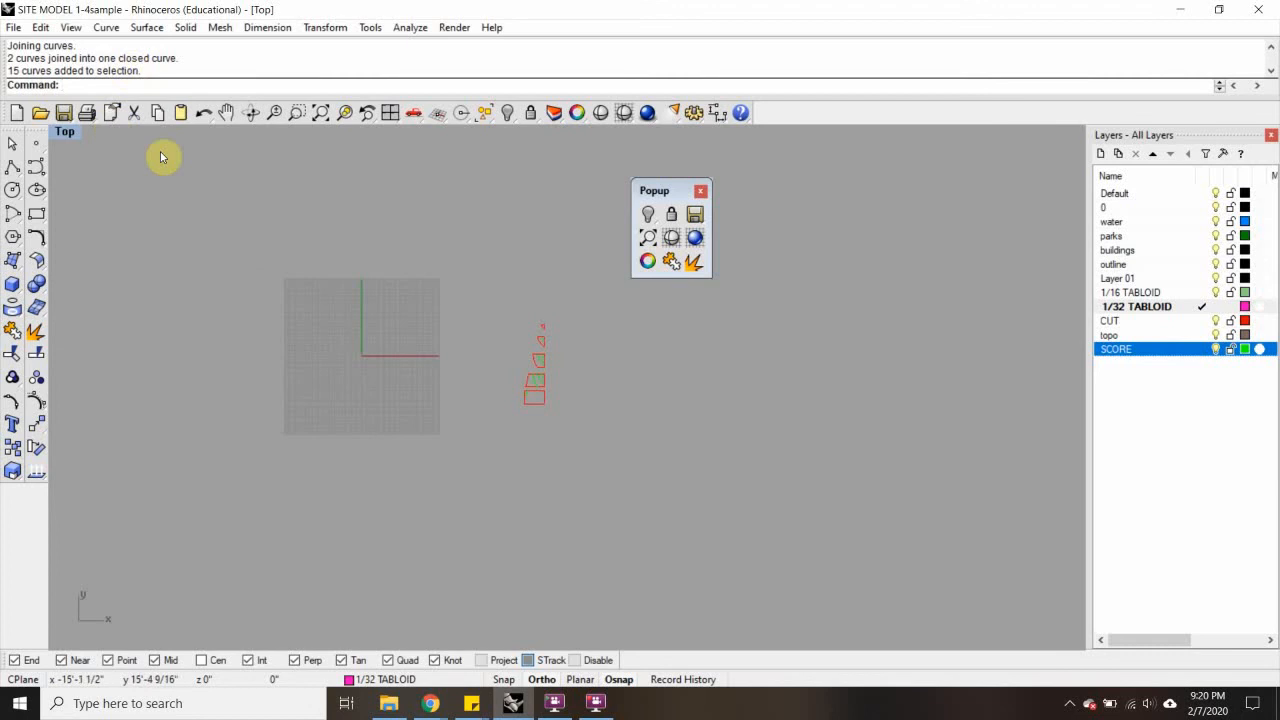